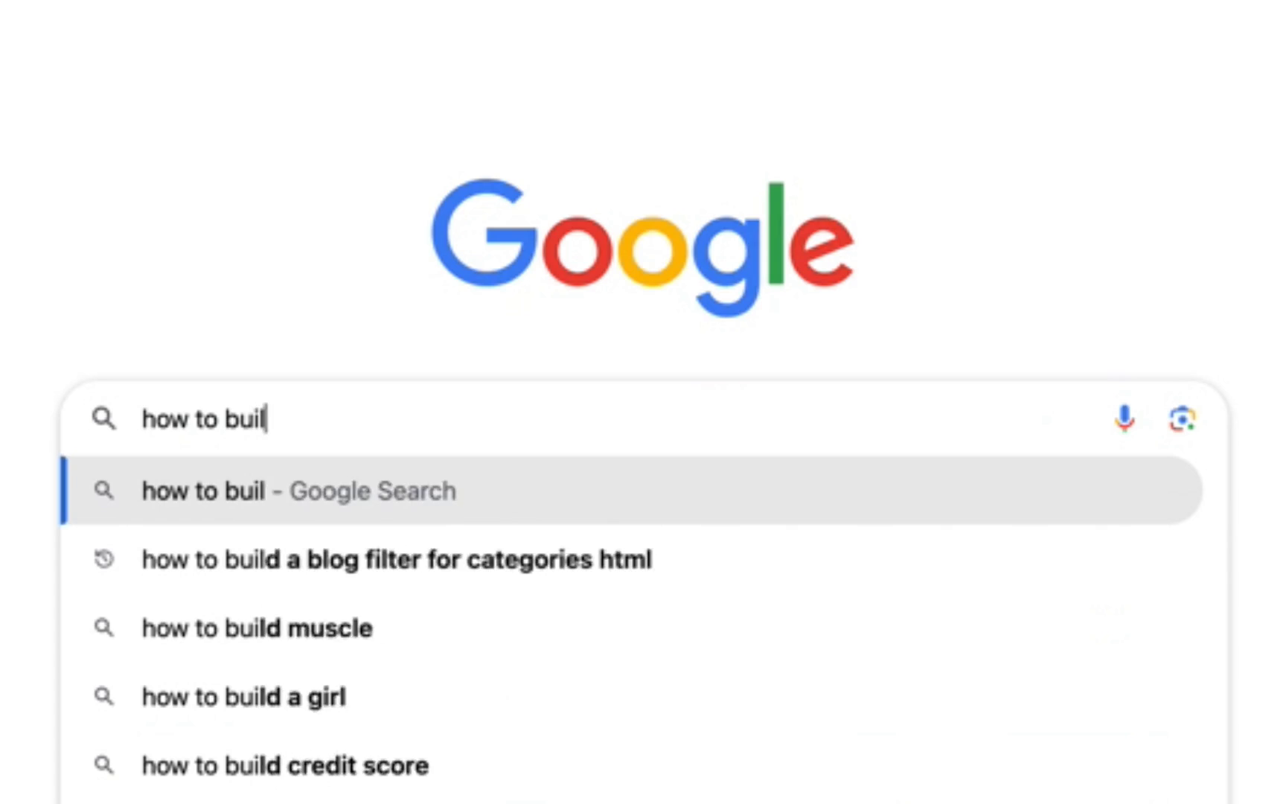
# Complete the Google search query as "how to build a blog for free"
pyautogui.write('d a blog for free')
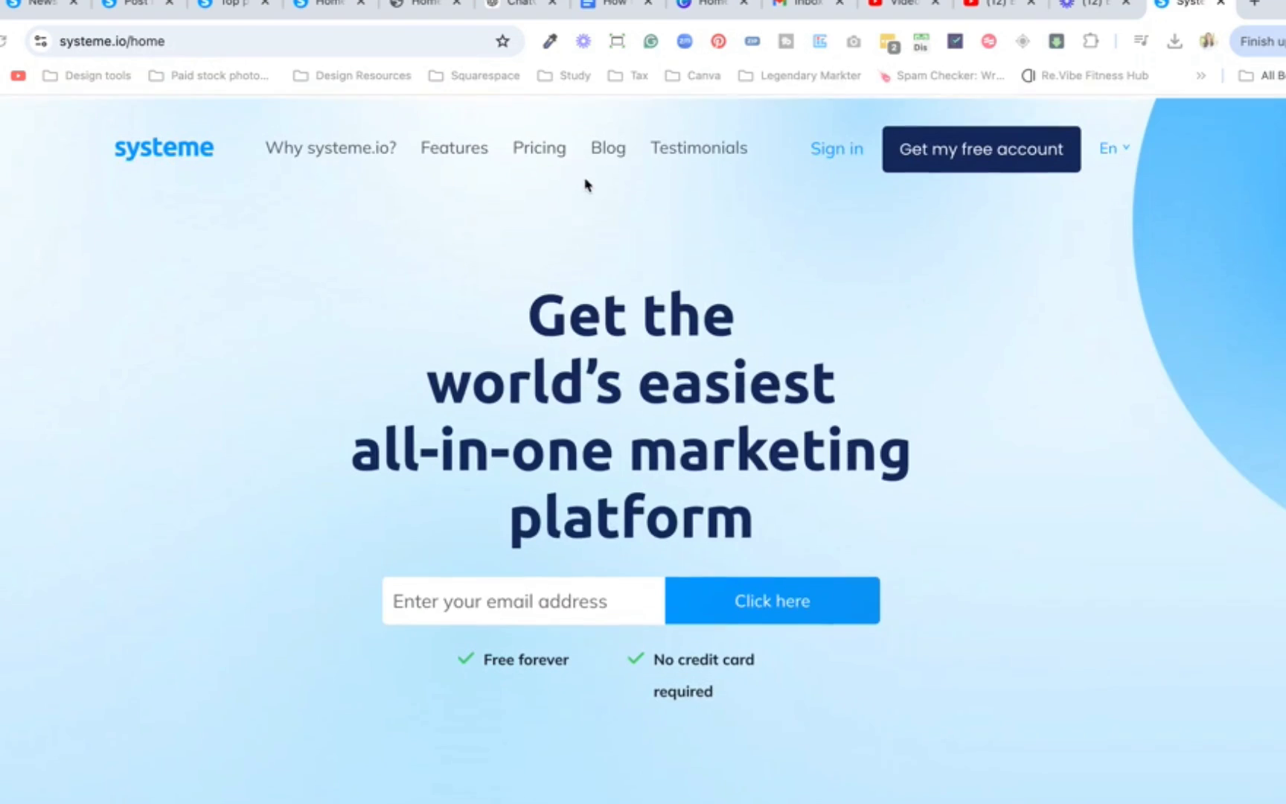
# Review systeme.io's pricing plans and the limits included in each plan
pyautogui.click(538, 143)
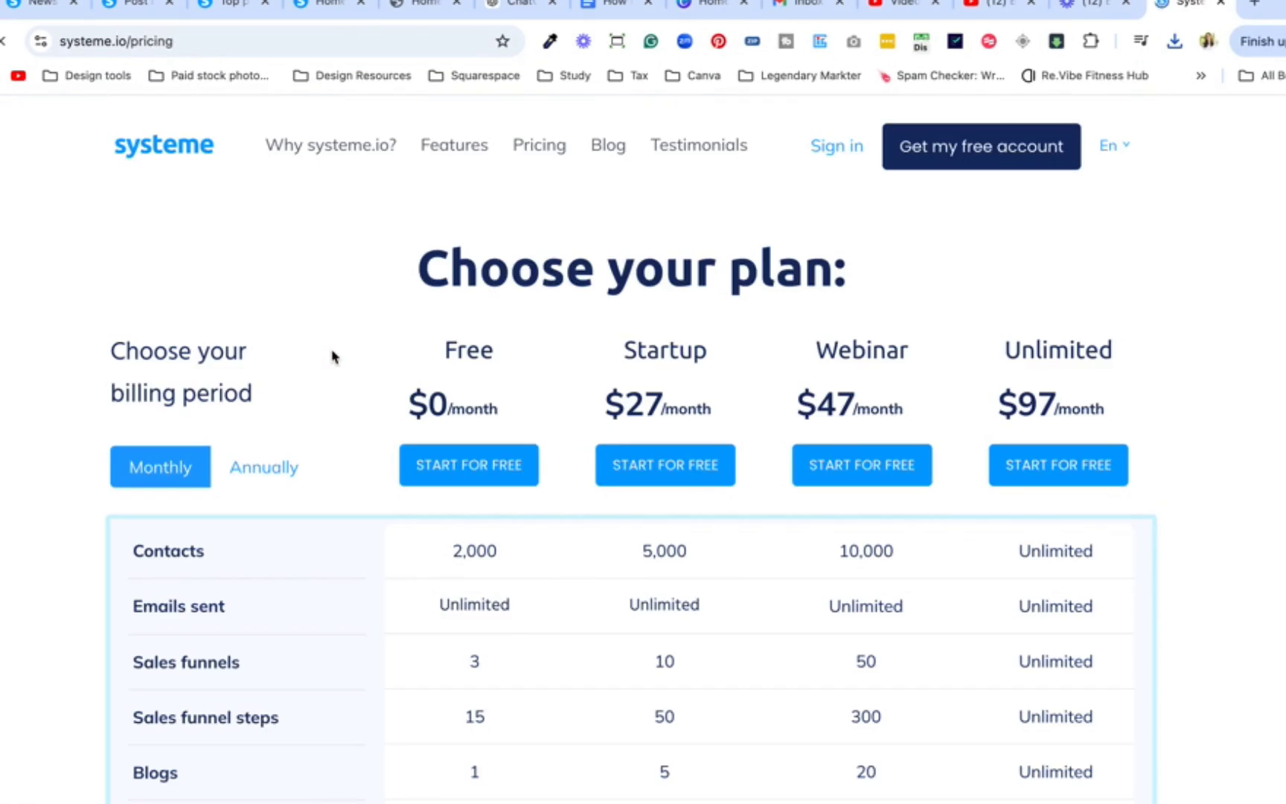
pyautogui.scroll(-4, 264, 467)
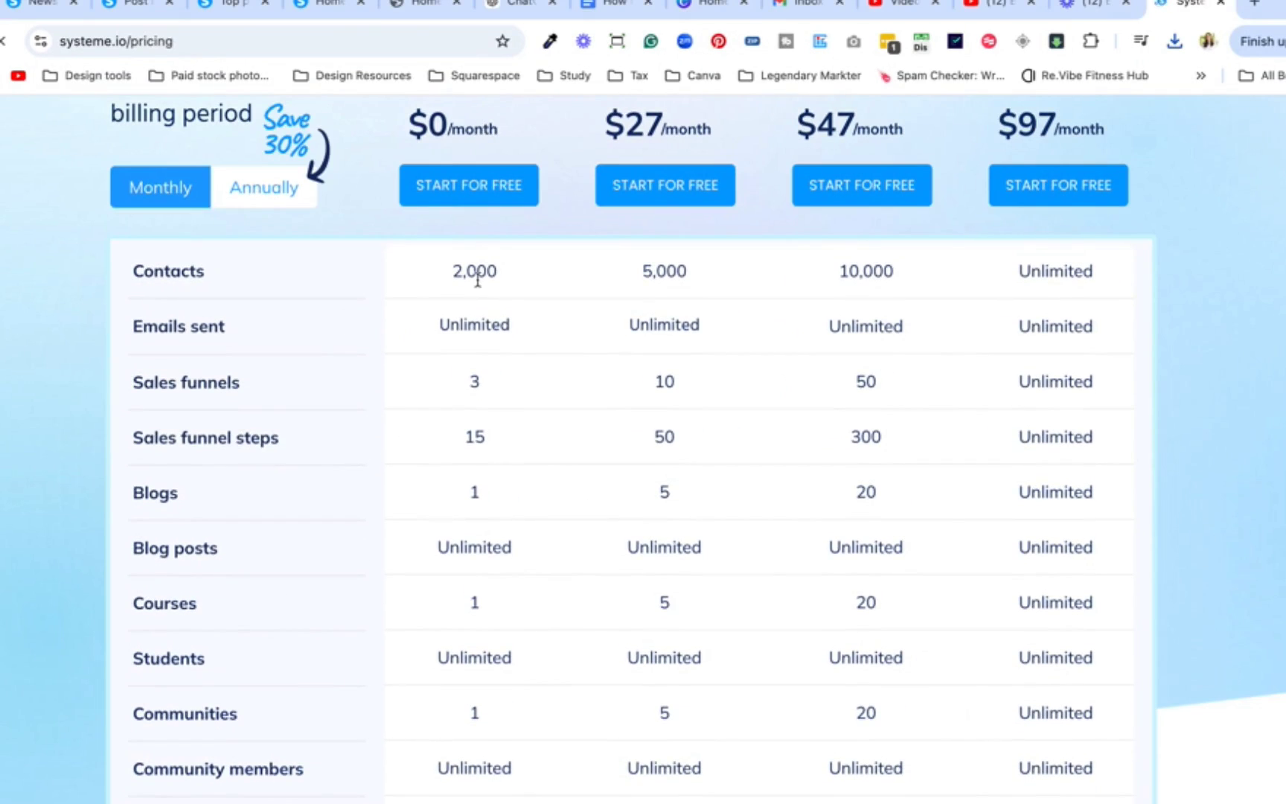
pyautogui.scroll(-1, 479, 283)
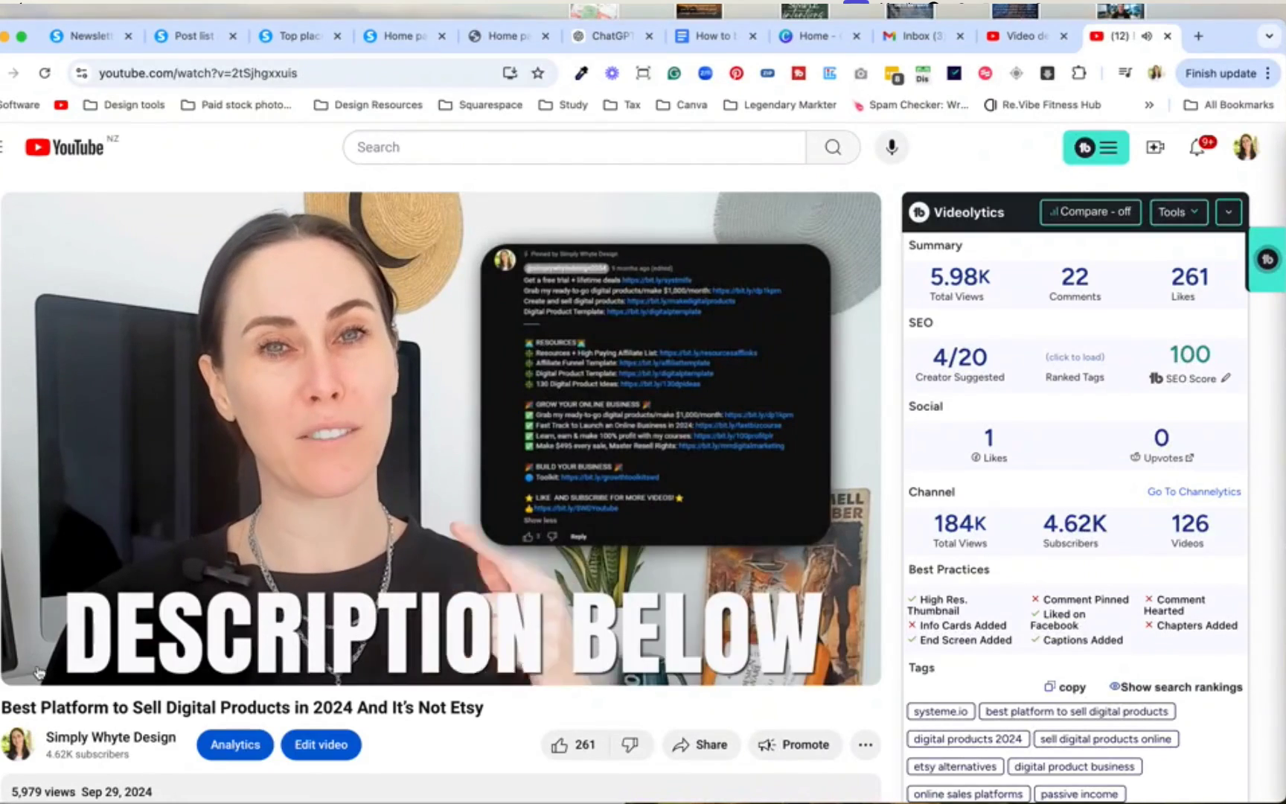
# Pause the YouTube video and look through the resource links in its description
pyautogui.click(32, 665)
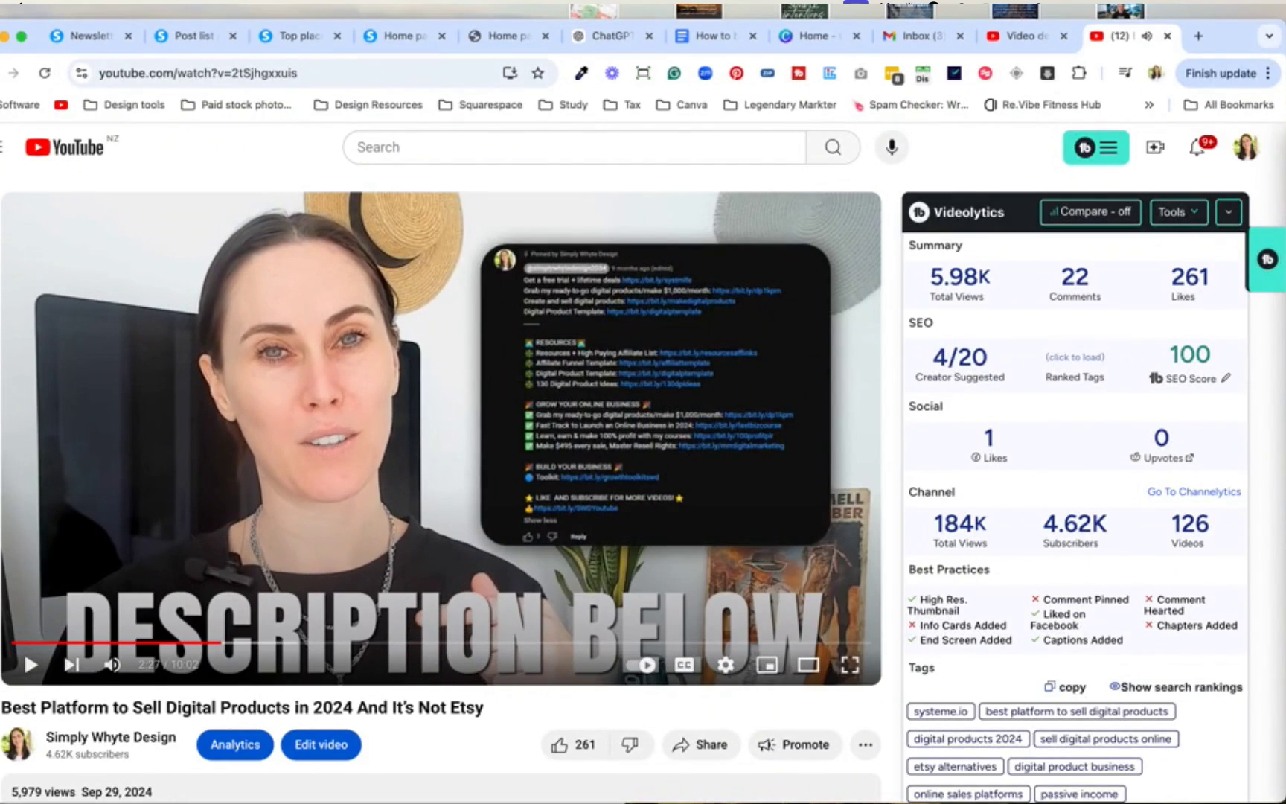
pyautogui.scroll(-10, 441, 484)
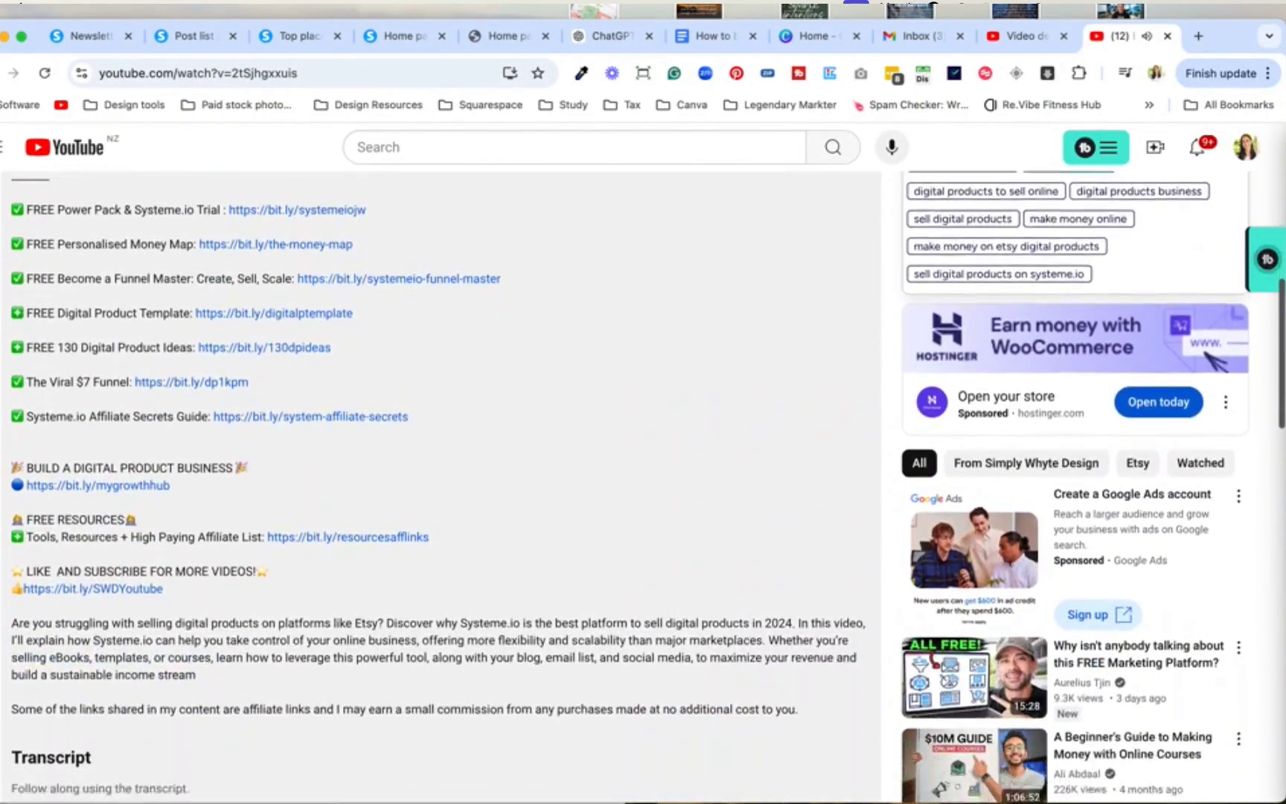
pyautogui.scroll(3, 22, 584)
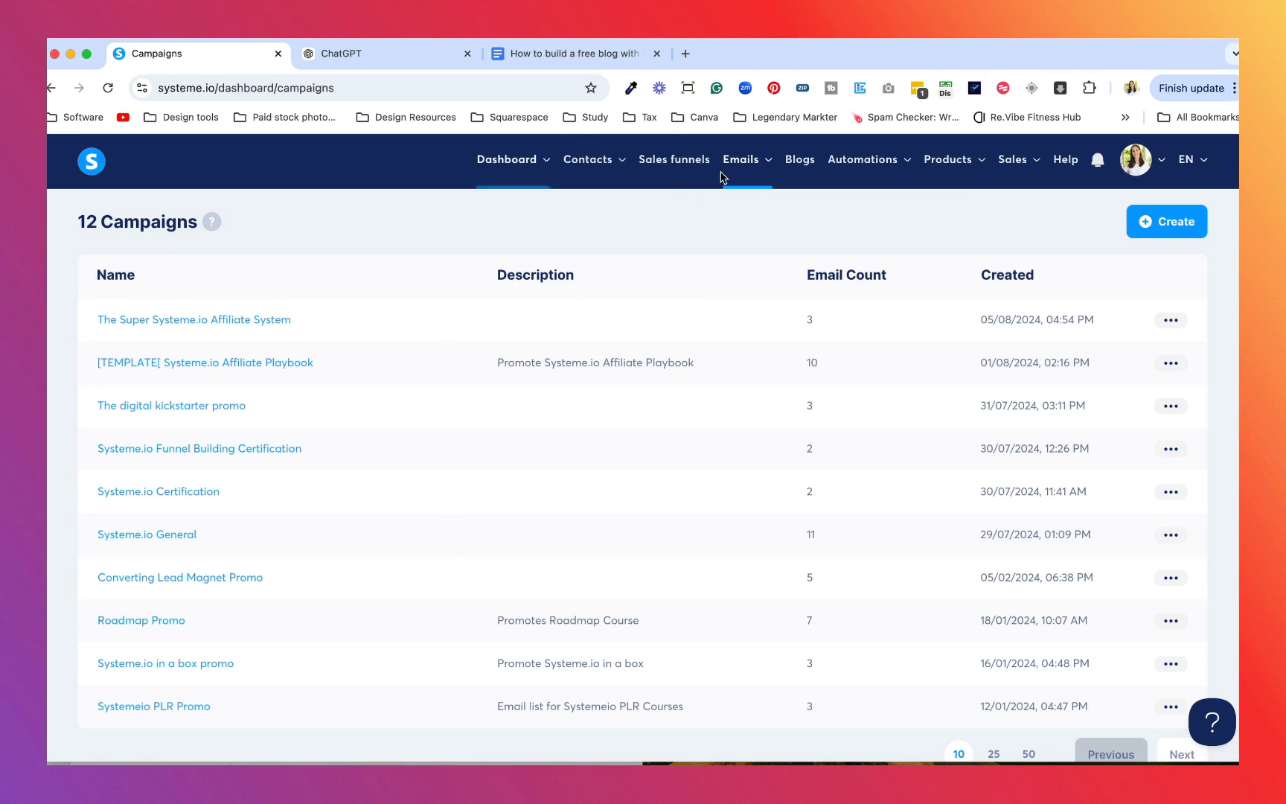
# Start creating a blog in systeme.io named Test on the domain affiliateprogram.systeme.io
pyautogui.click(801, 161)
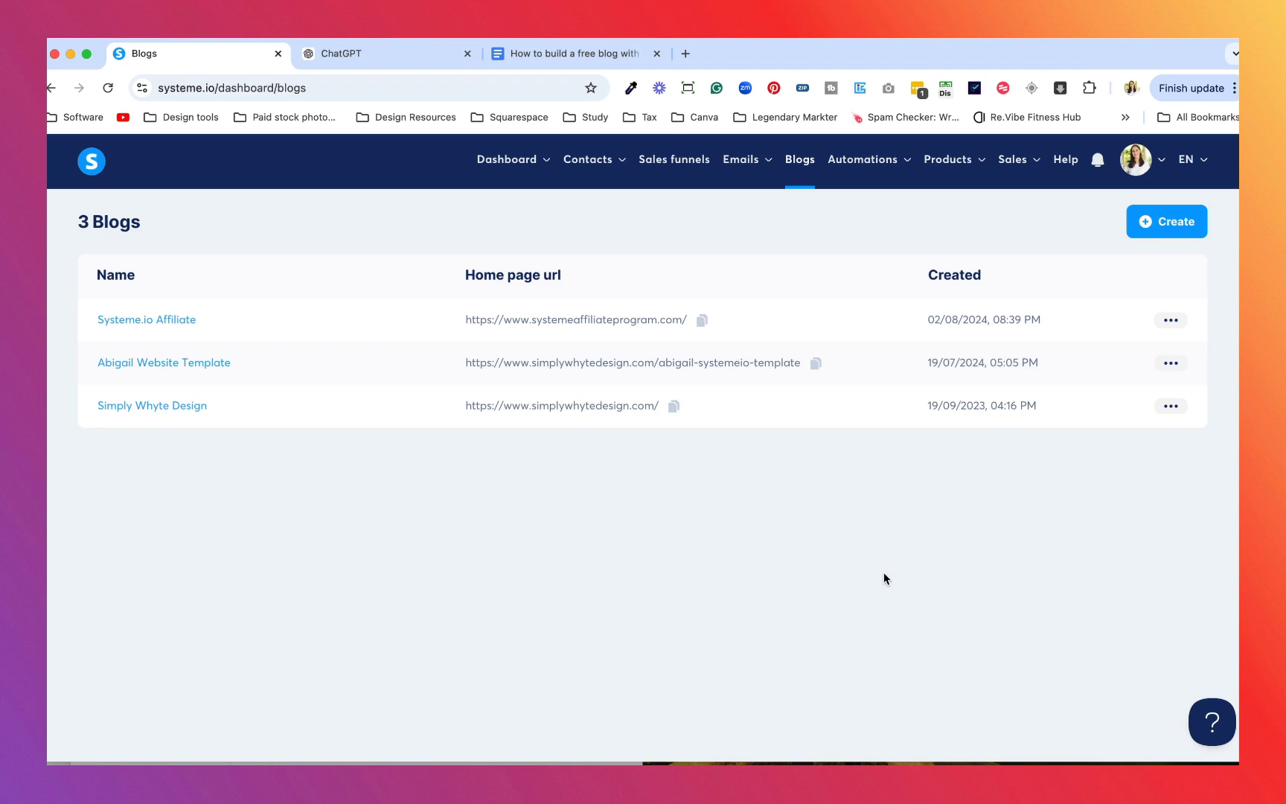
pyautogui.click(1156, 227)
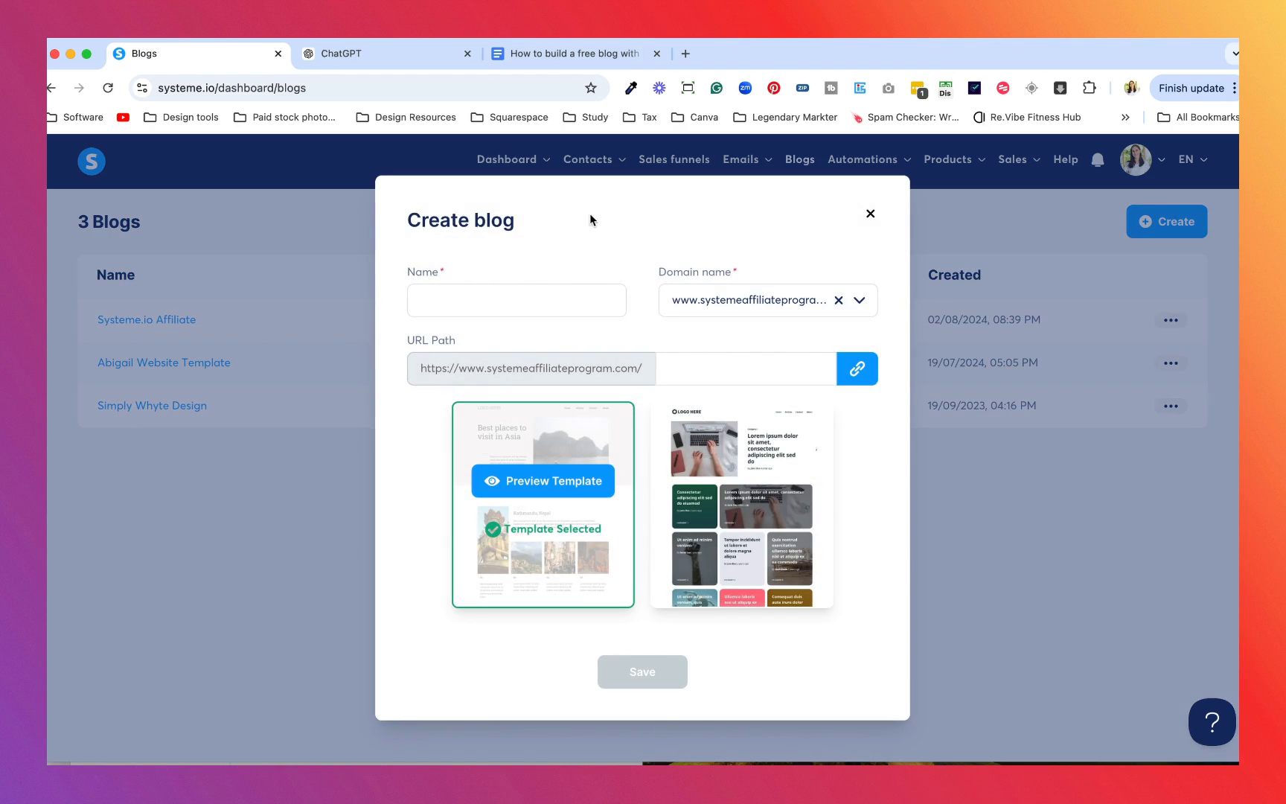
pyautogui.click(554, 291)
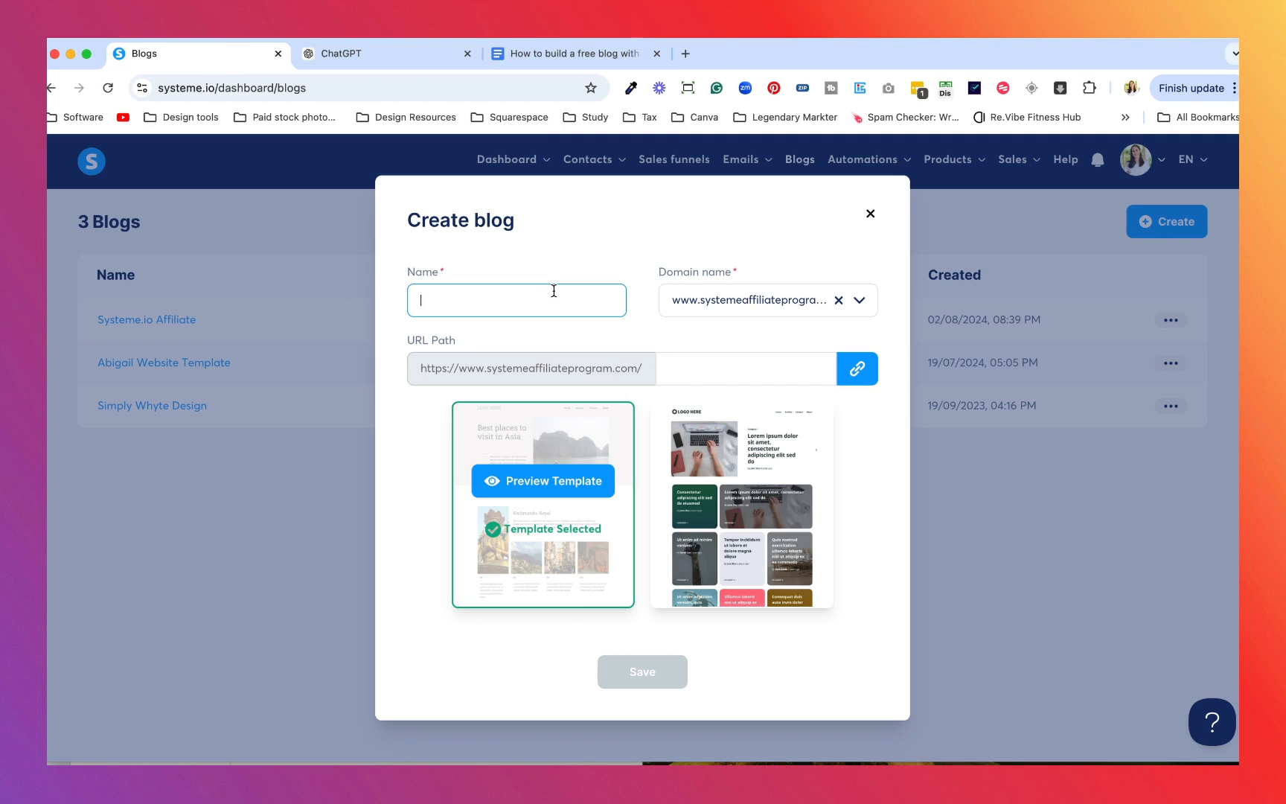
pyautogui.write('Test')
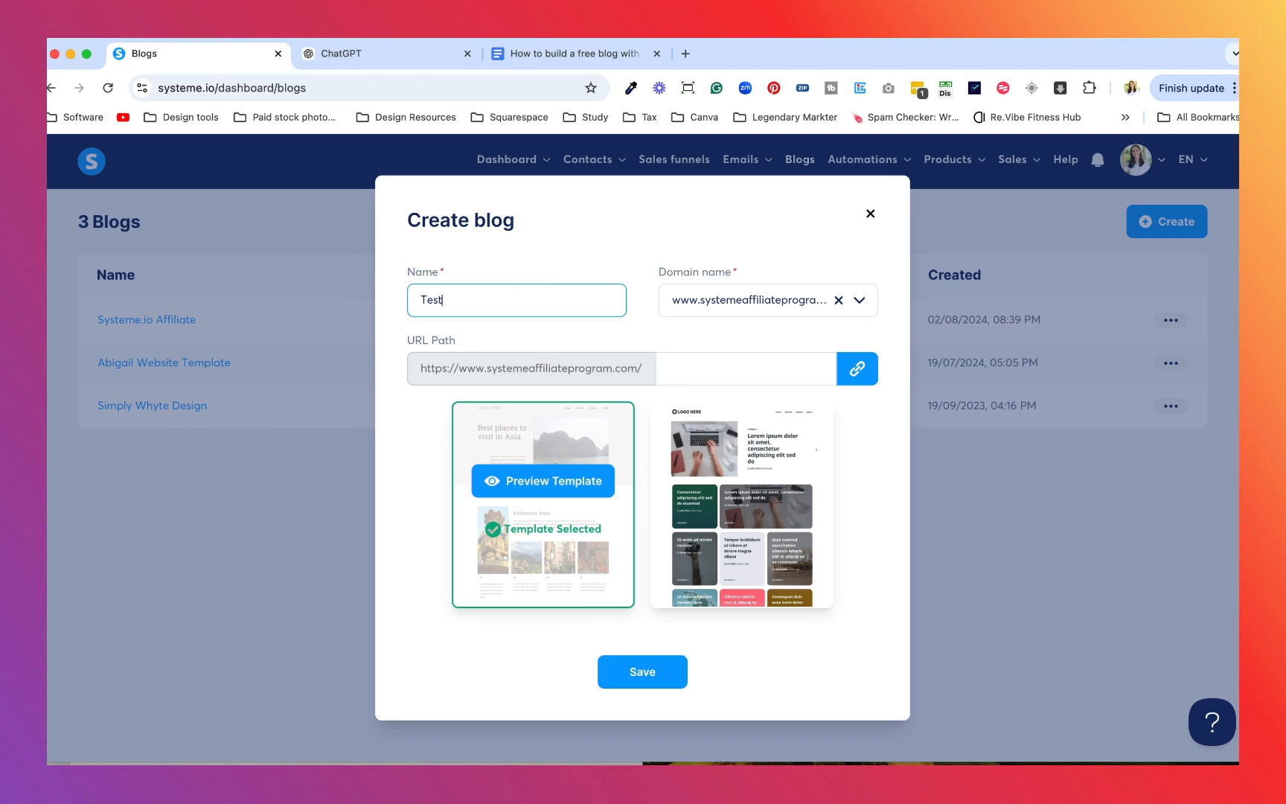
pyautogui.click(836, 302)
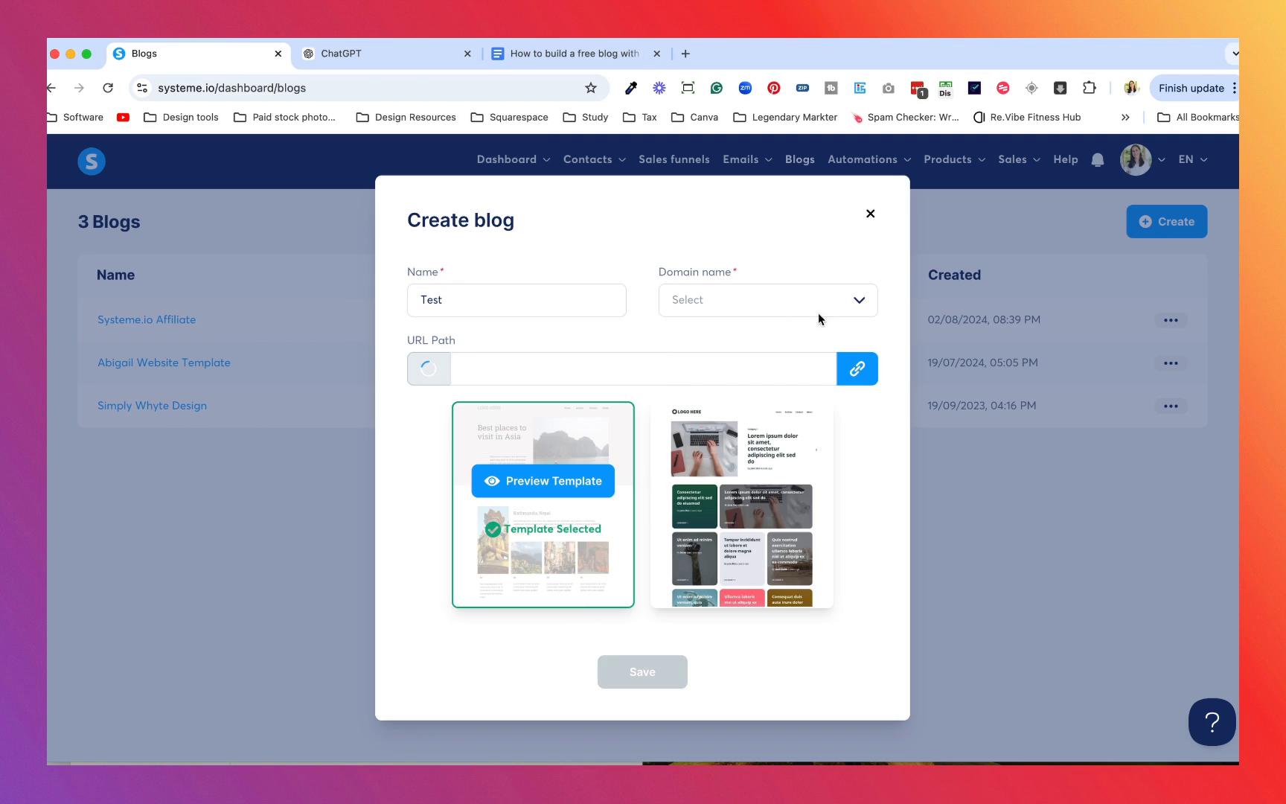
pyautogui.click(860, 304)
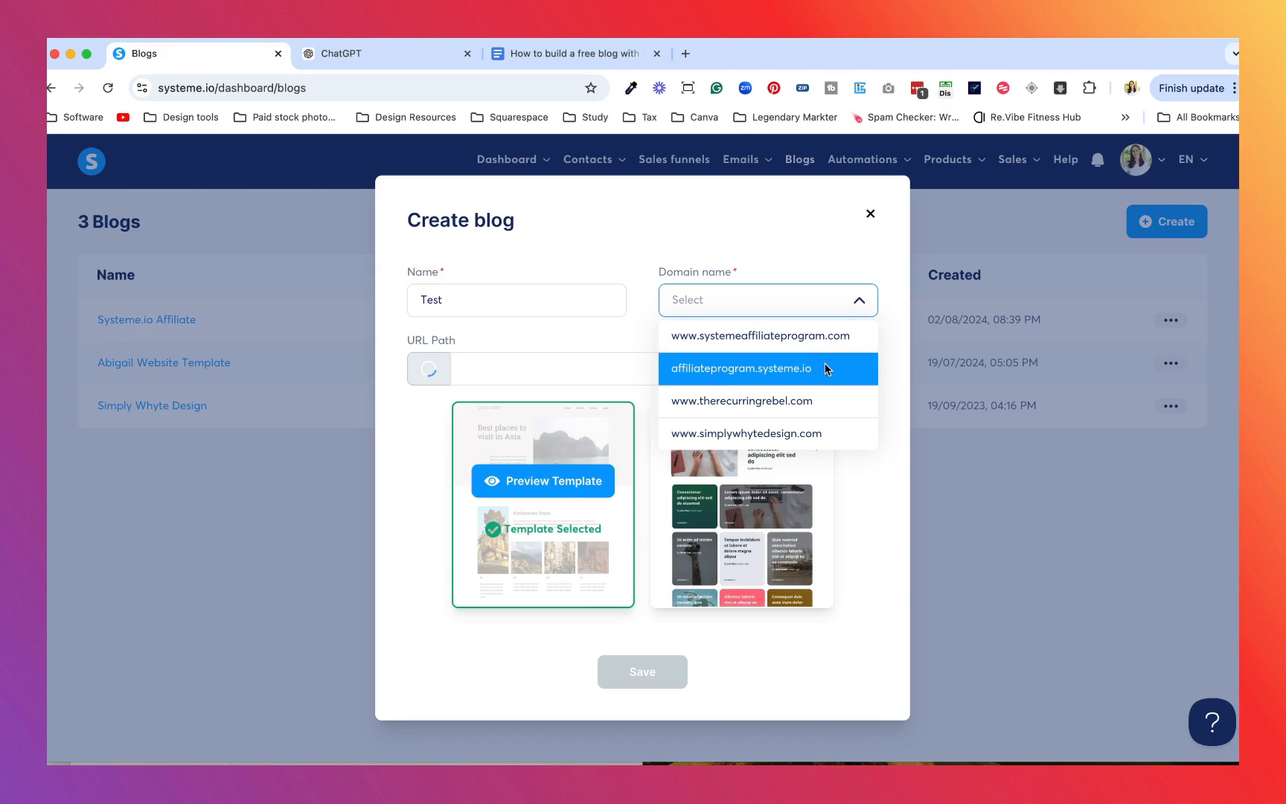
pyautogui.click(774, 368)
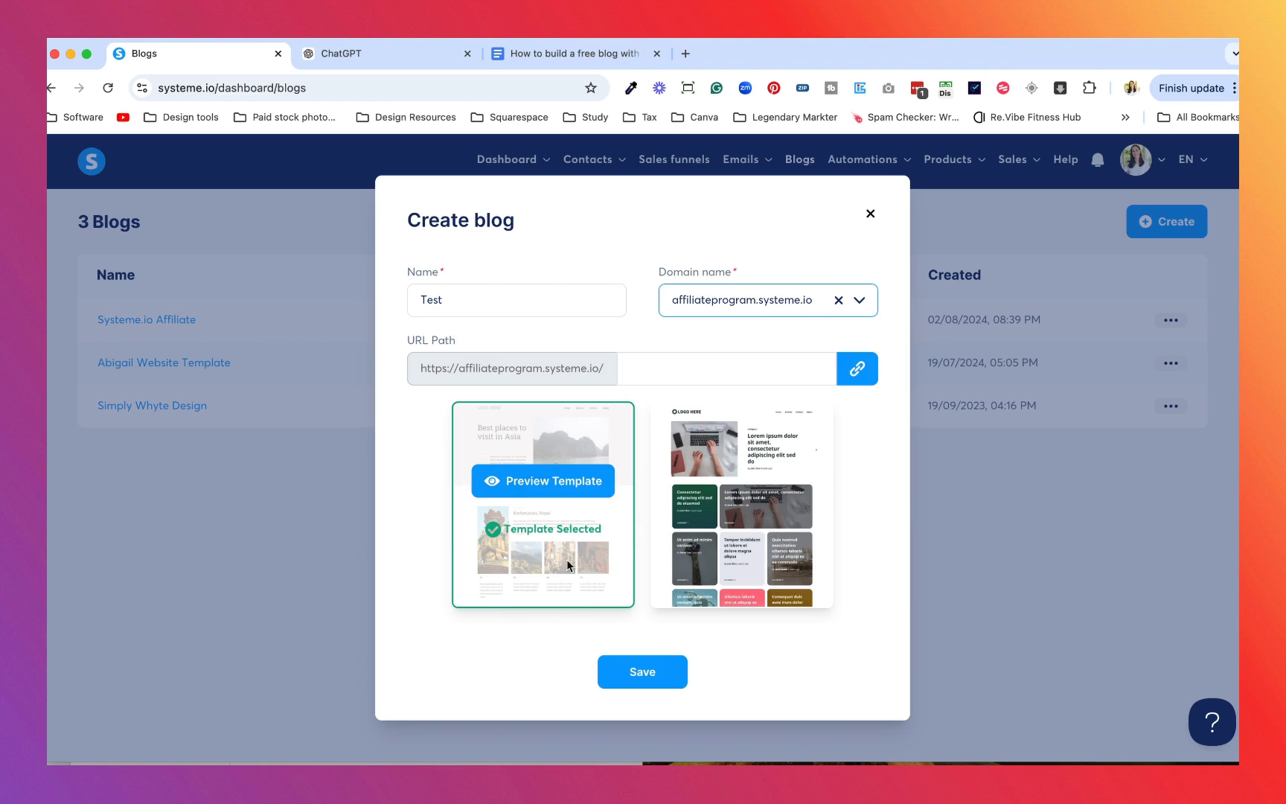
# Preview the selected travel blog template in full, and save the new blog with it
pyautogui.click(560, 485)
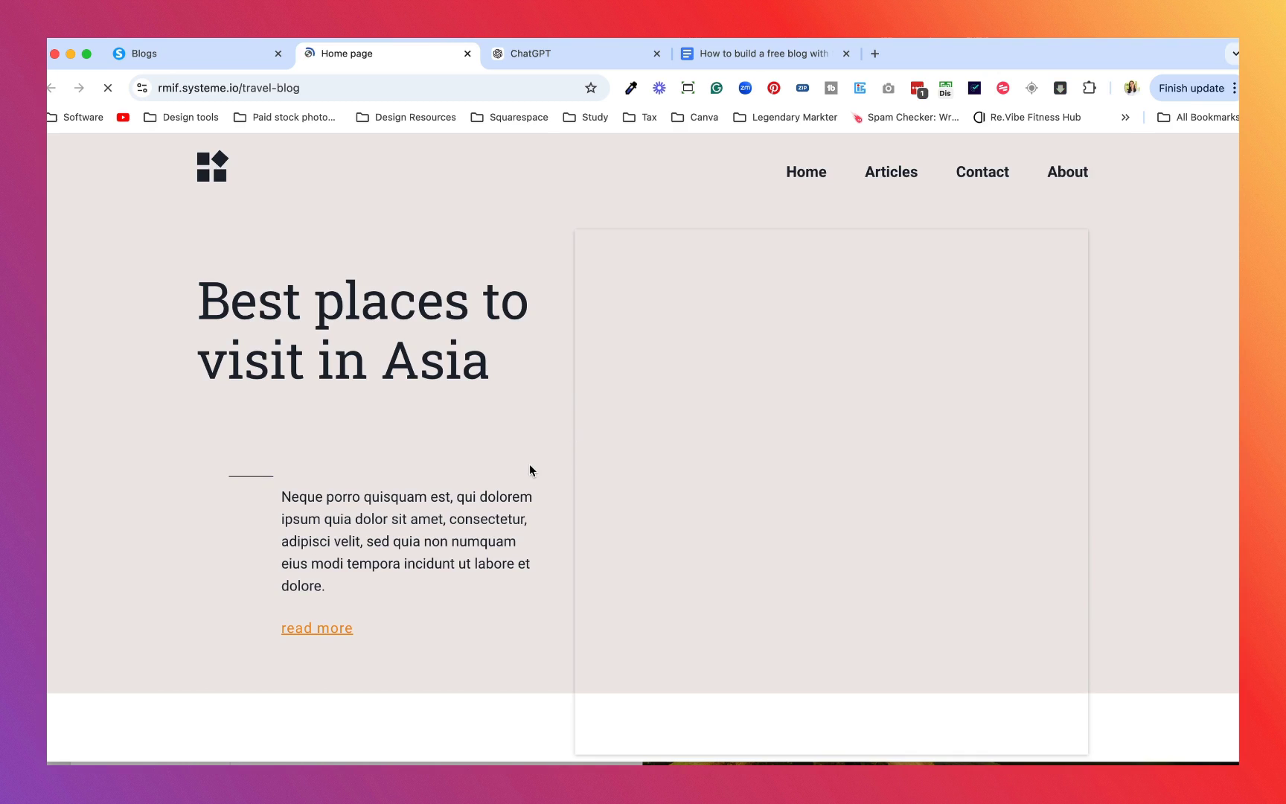
pyautogui.scroll(-15, 529, 463)
pyautogui.scroll(15, 529, 463)
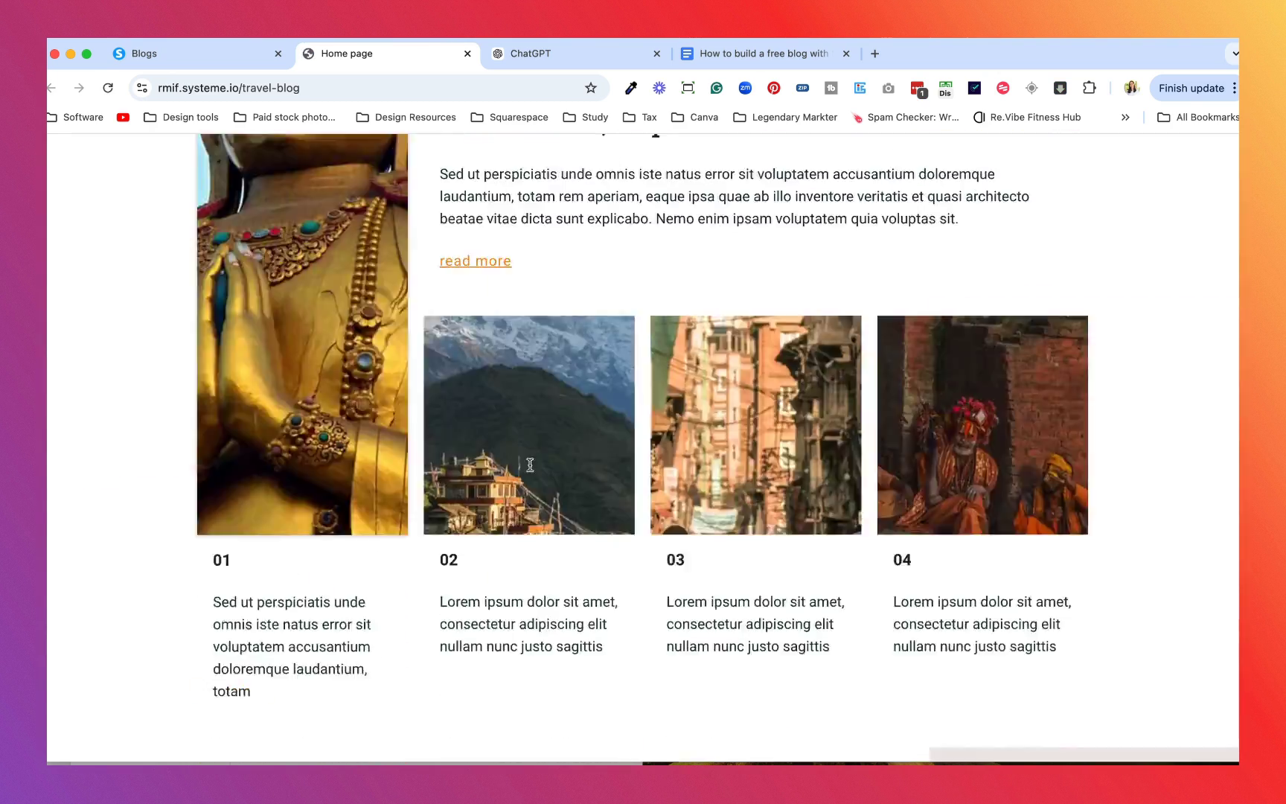
pyautogui.click(223, 55)
pyautogui.click(633, 679)
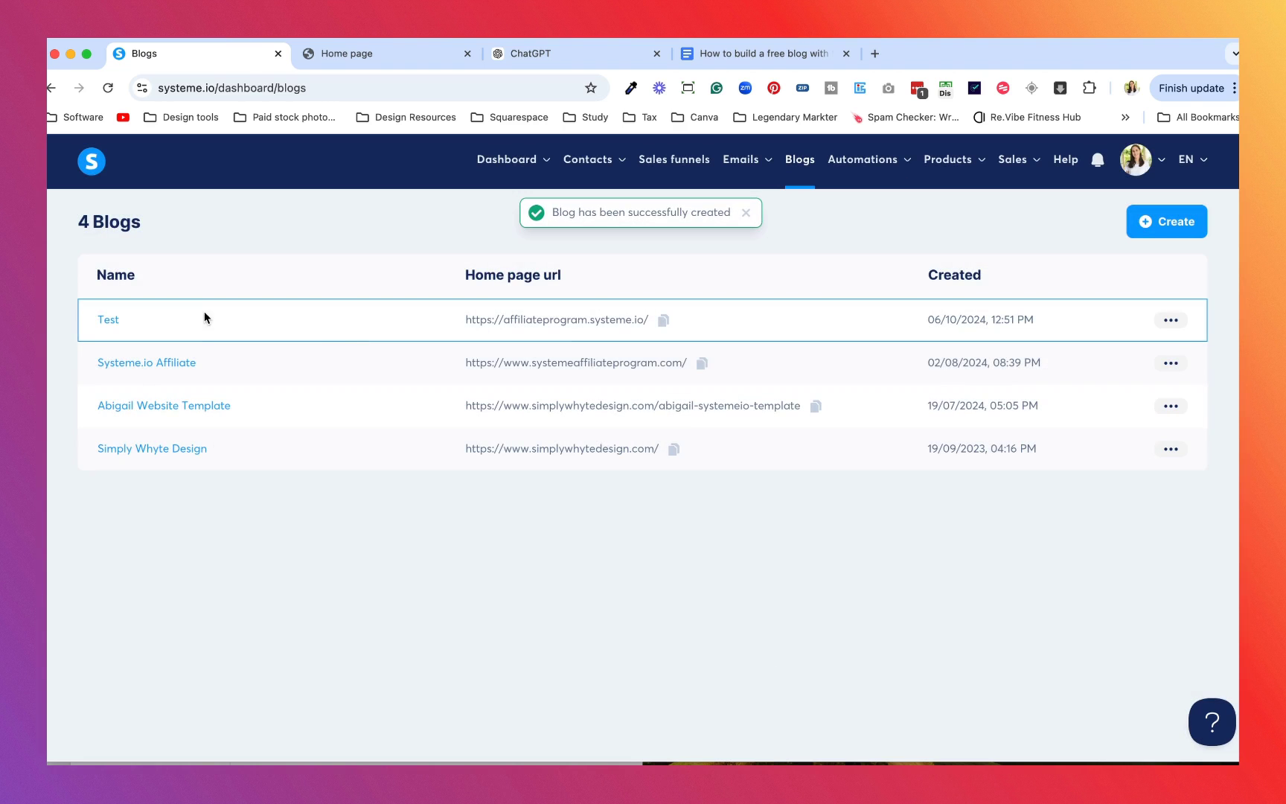
# Open the Test blog's layout for editing and set the header section's background color to purple BD10E0
pyautogui.click(103, 320)
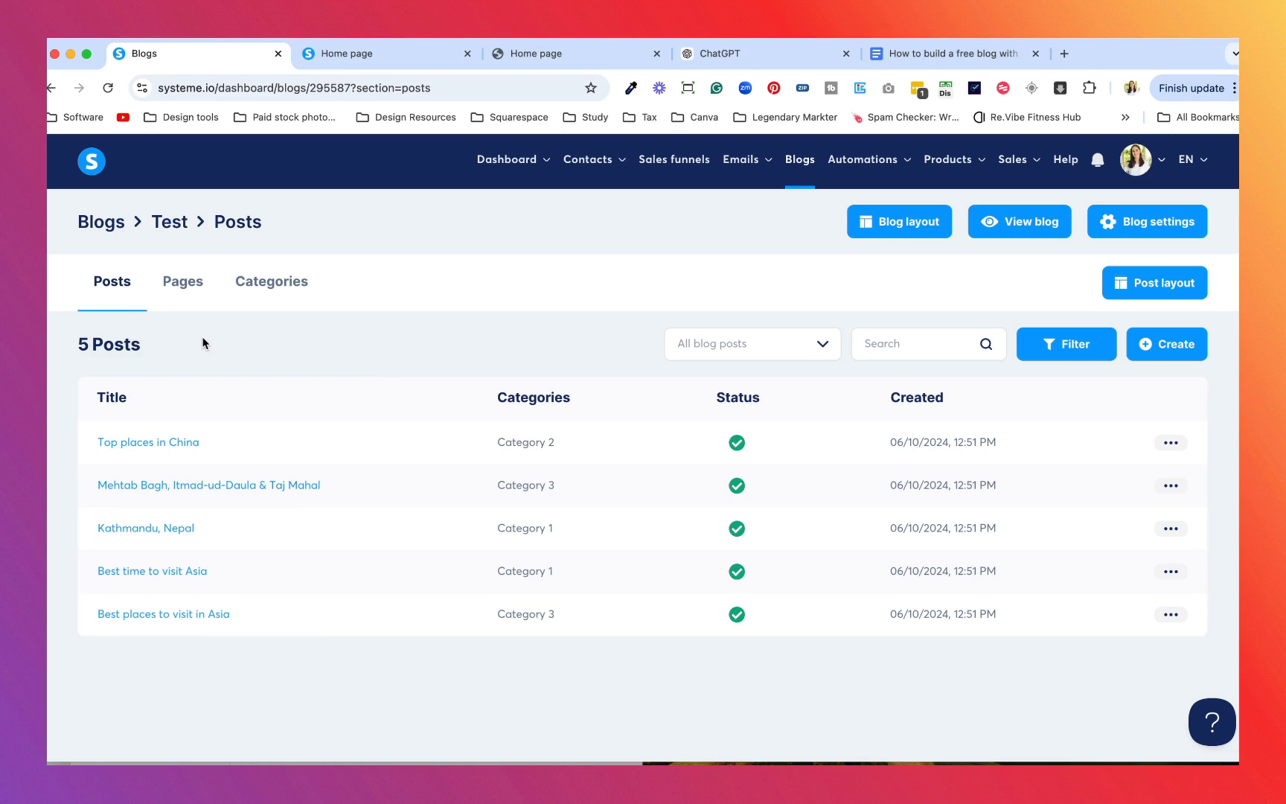
pyautogui.click(898, 231)
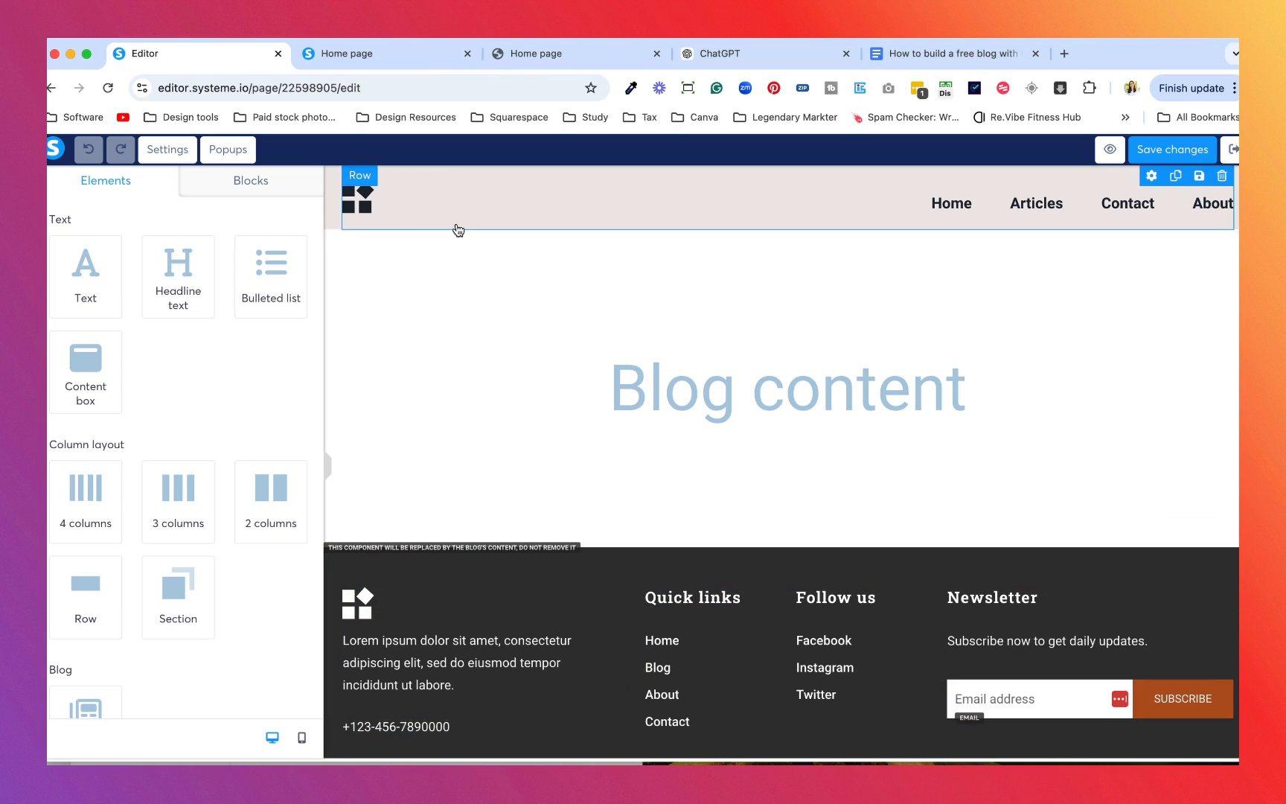
pyautogui.click(331, 214)
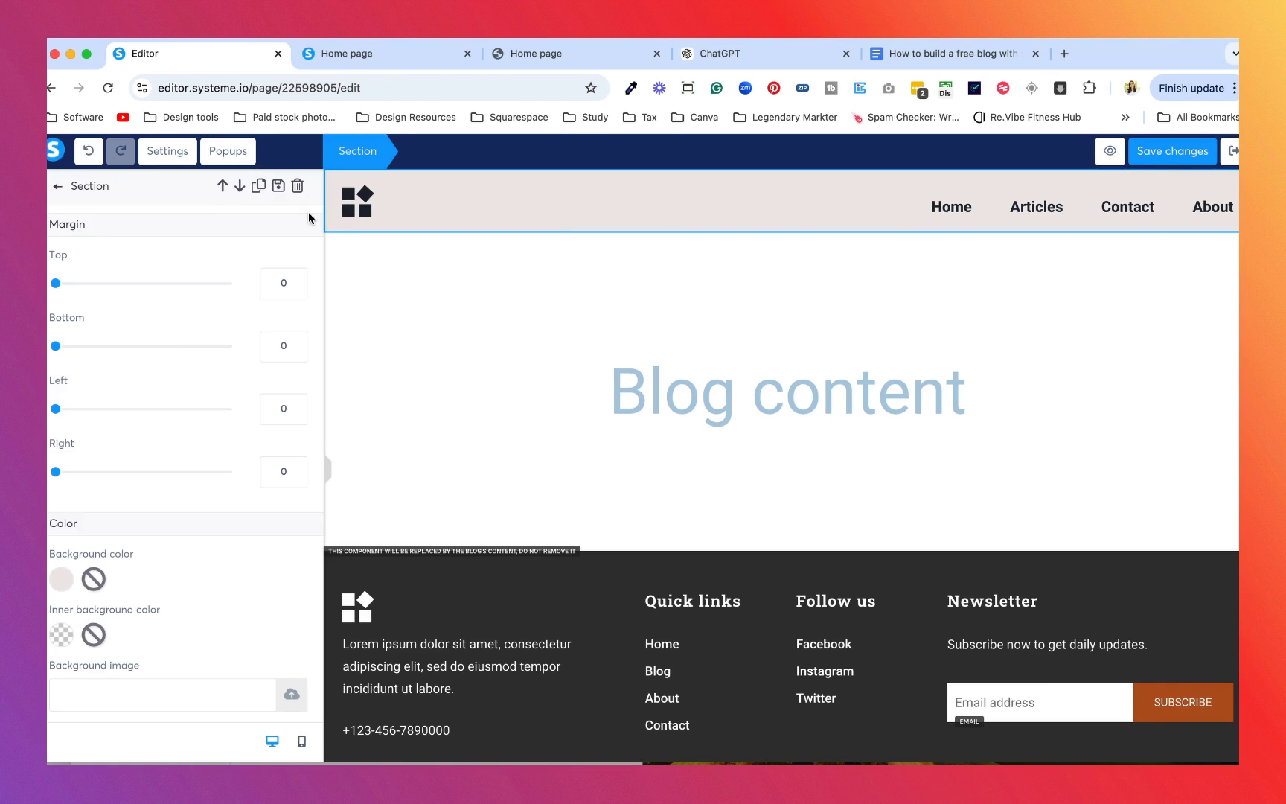
pyautogui.scroll(-3, 167, 336)
pyautogui.click(67, 530)
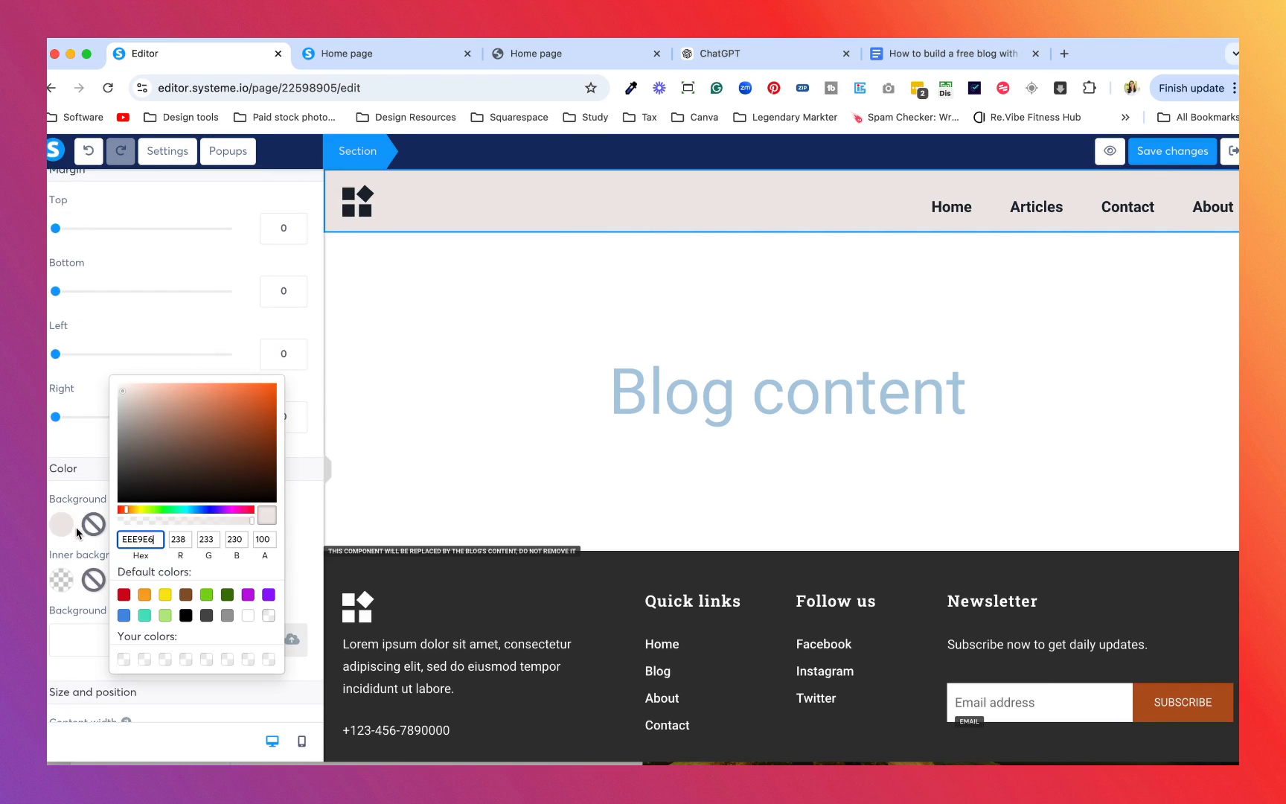
pyautogui.click(250, 595)
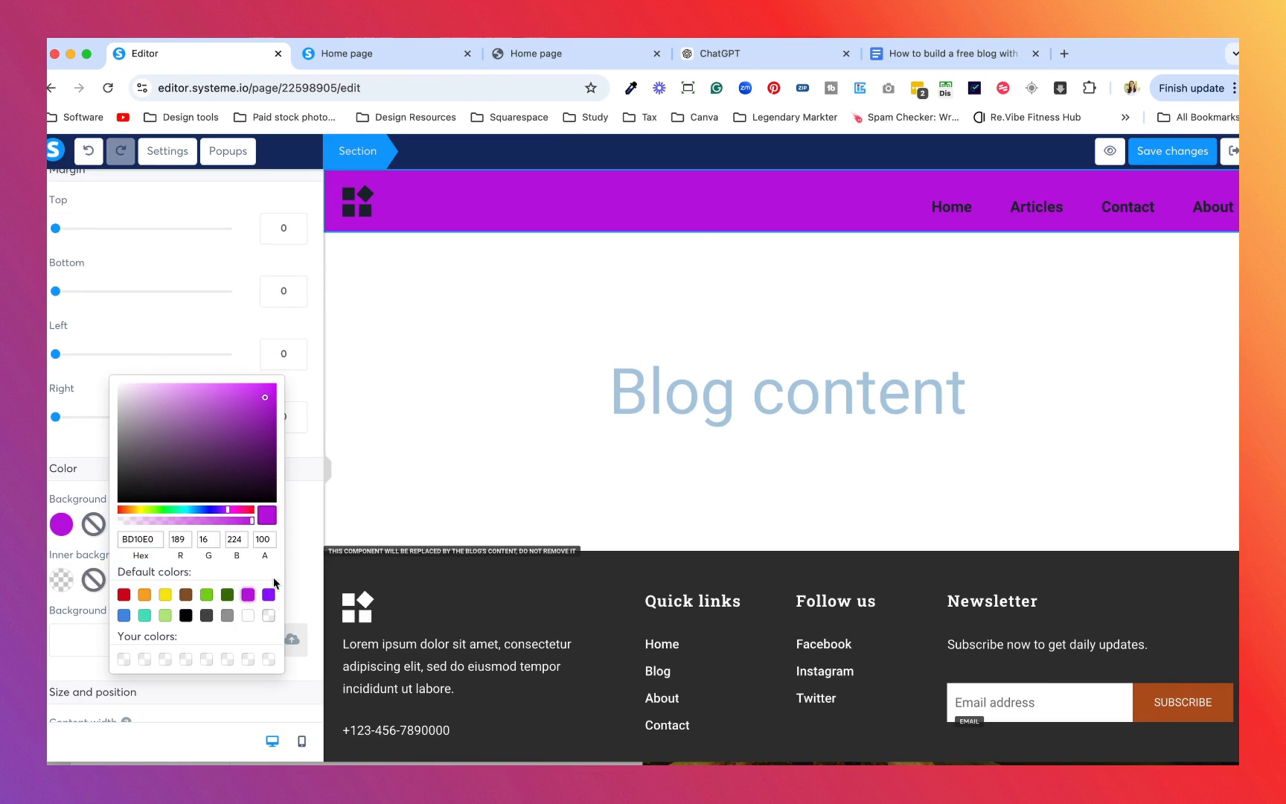
pyautogui.click(700, 224)
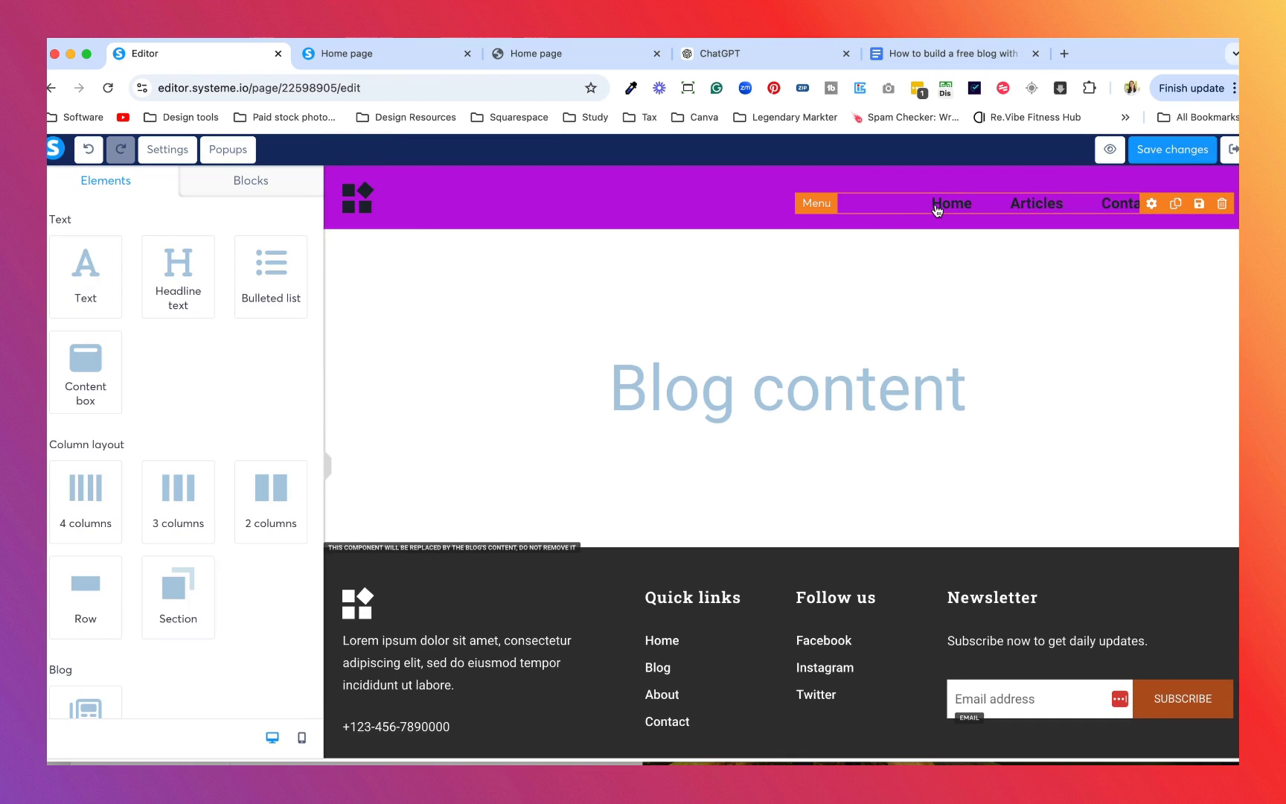
# Examine the header menu's items, including the link types and target pages, categories and posts offered for Home
pyautogui.click(898, 209)
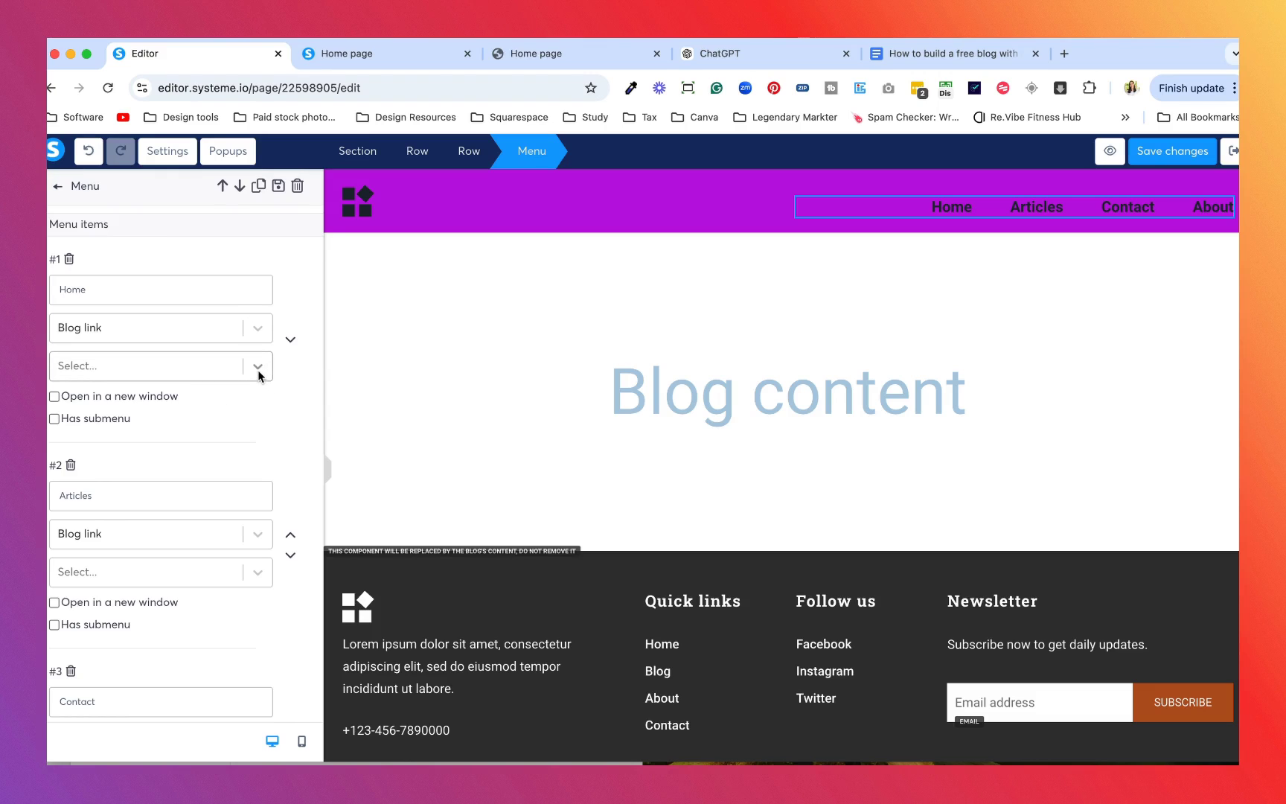
pyautogui.scroll(-2, 259, 376)
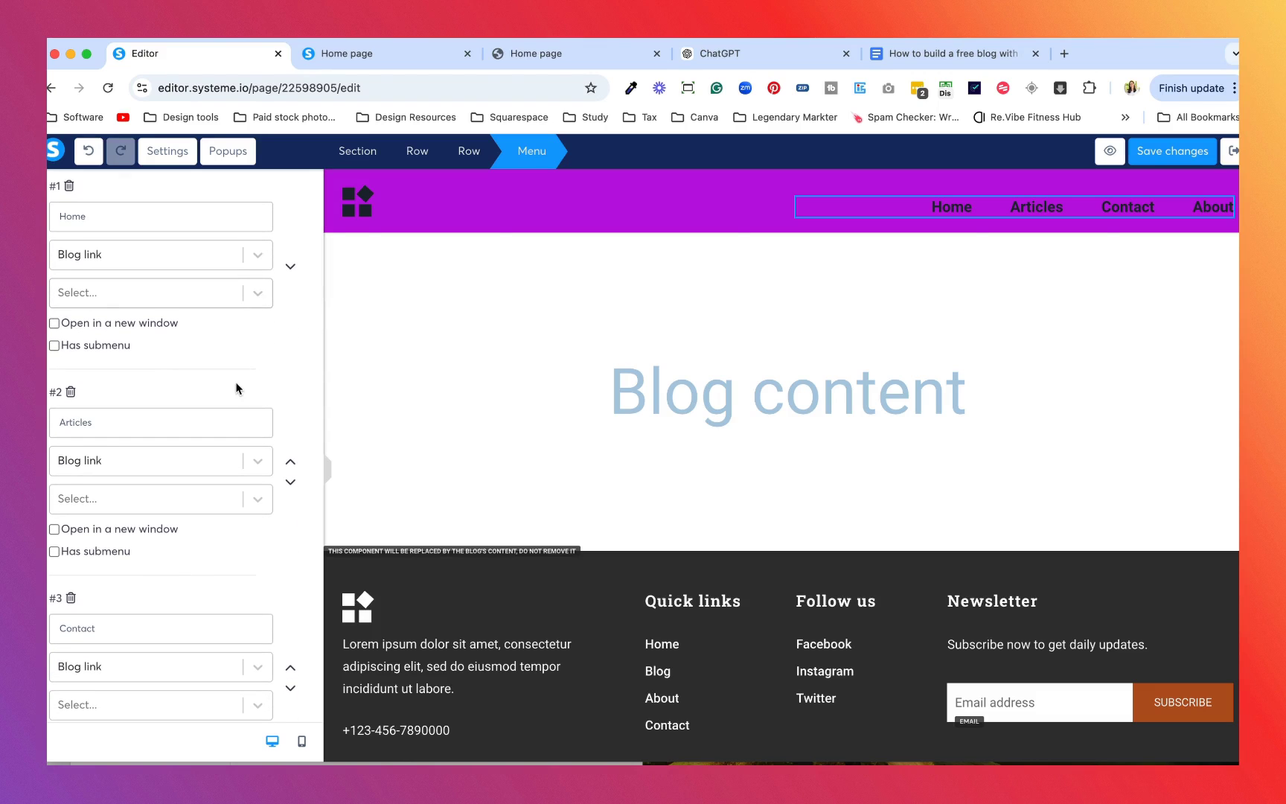
pyautogui.scroll(2, 224, 372)
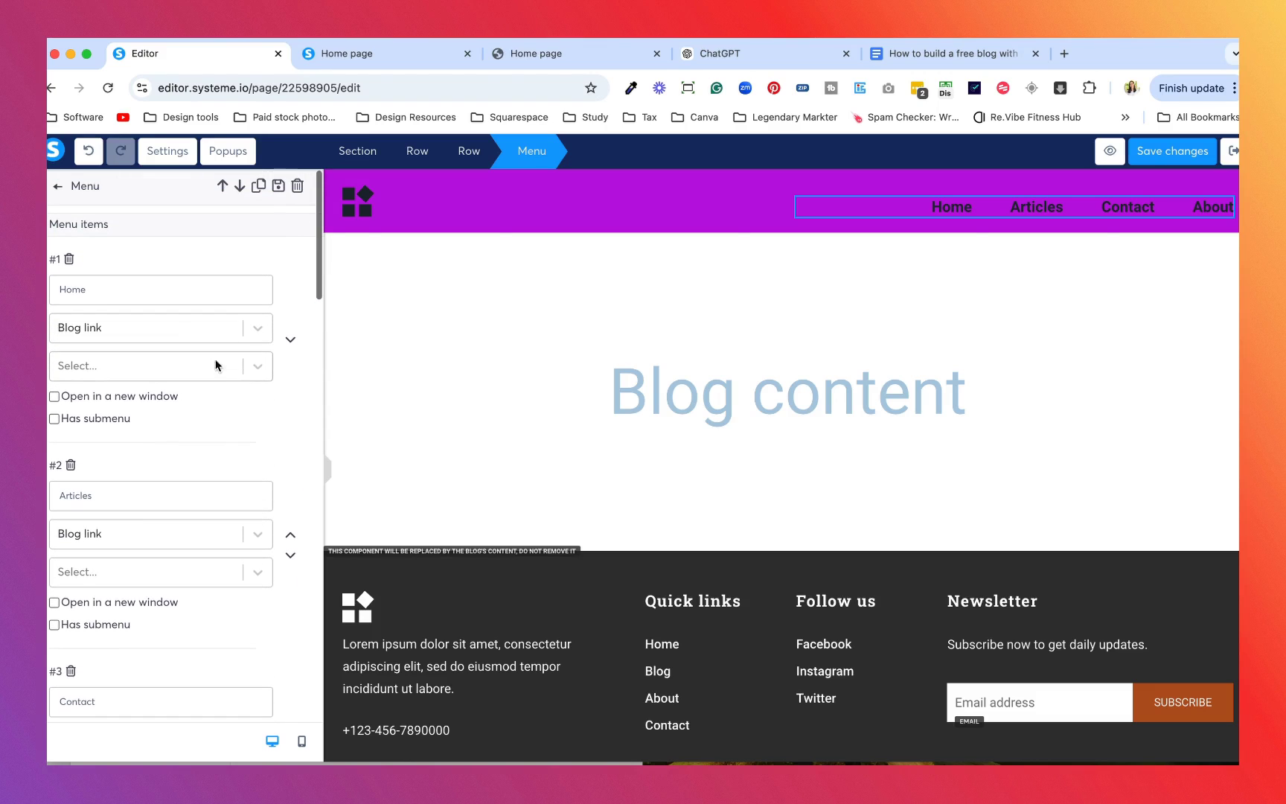
pyautogui.click(267, 332)
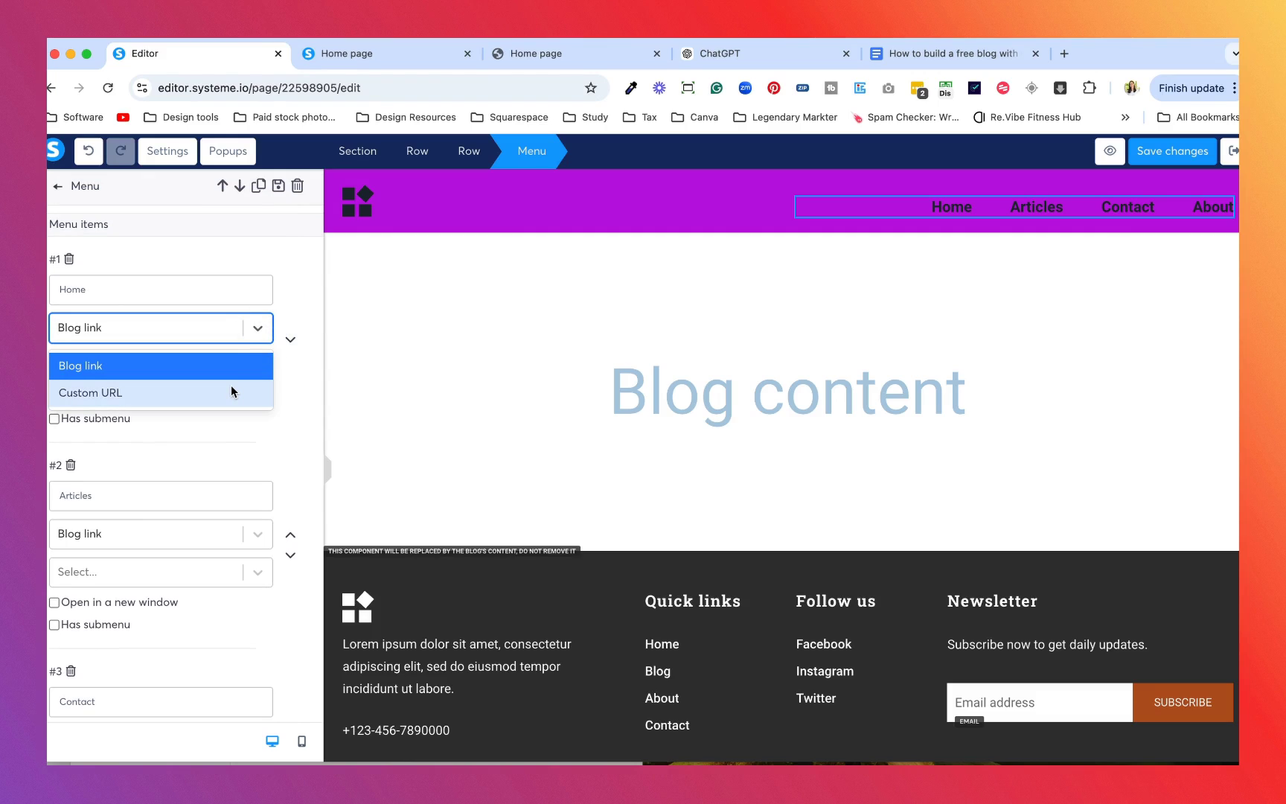
pyautogui.click(256, 330)
pyautogui.click(256, 366)
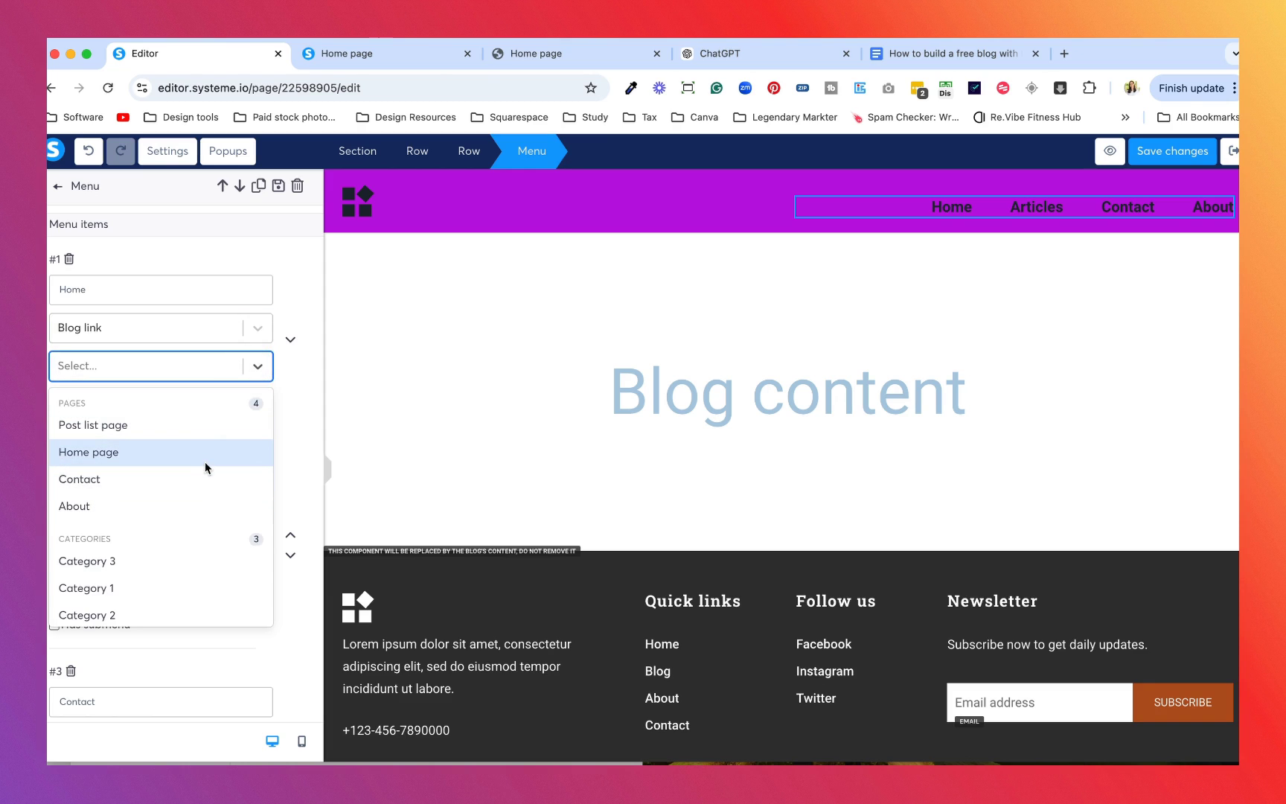
pyautogui.scroll(-4, 202, 493)
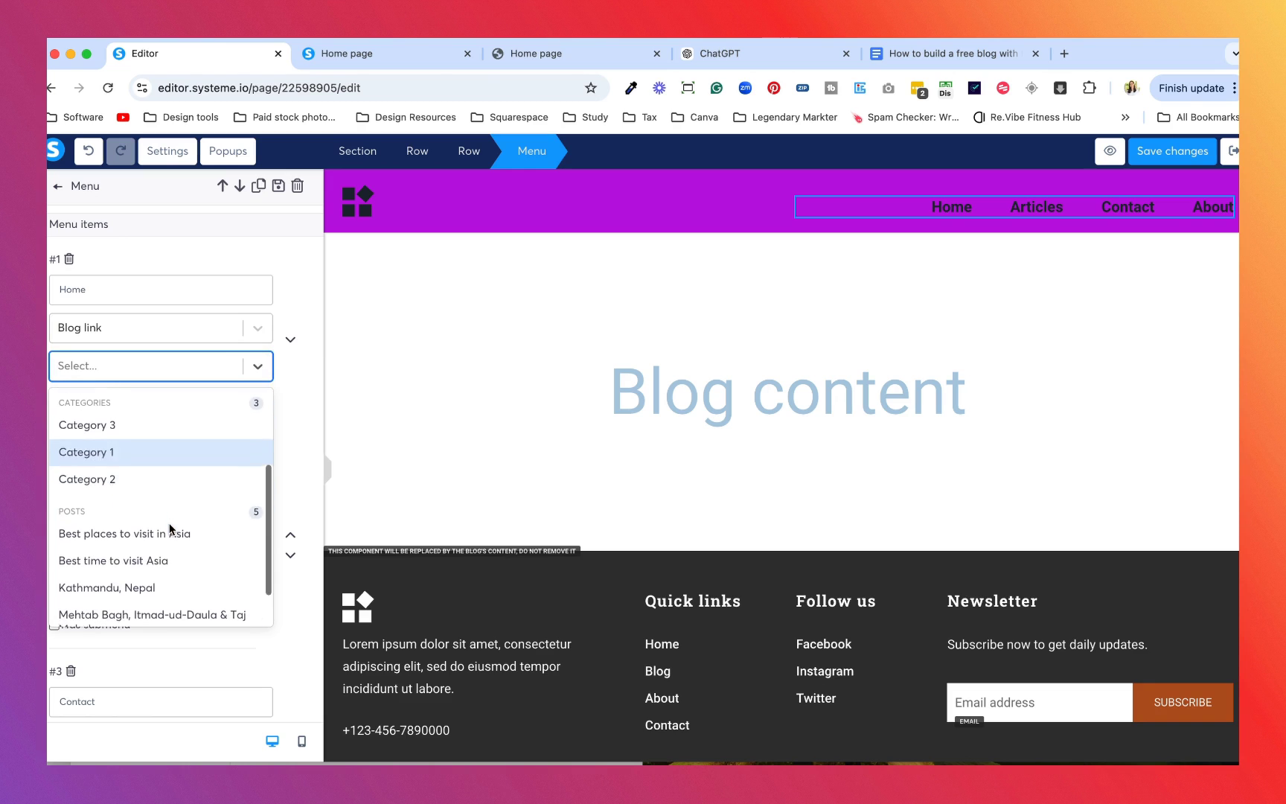
pyautogui.click(302, 364)
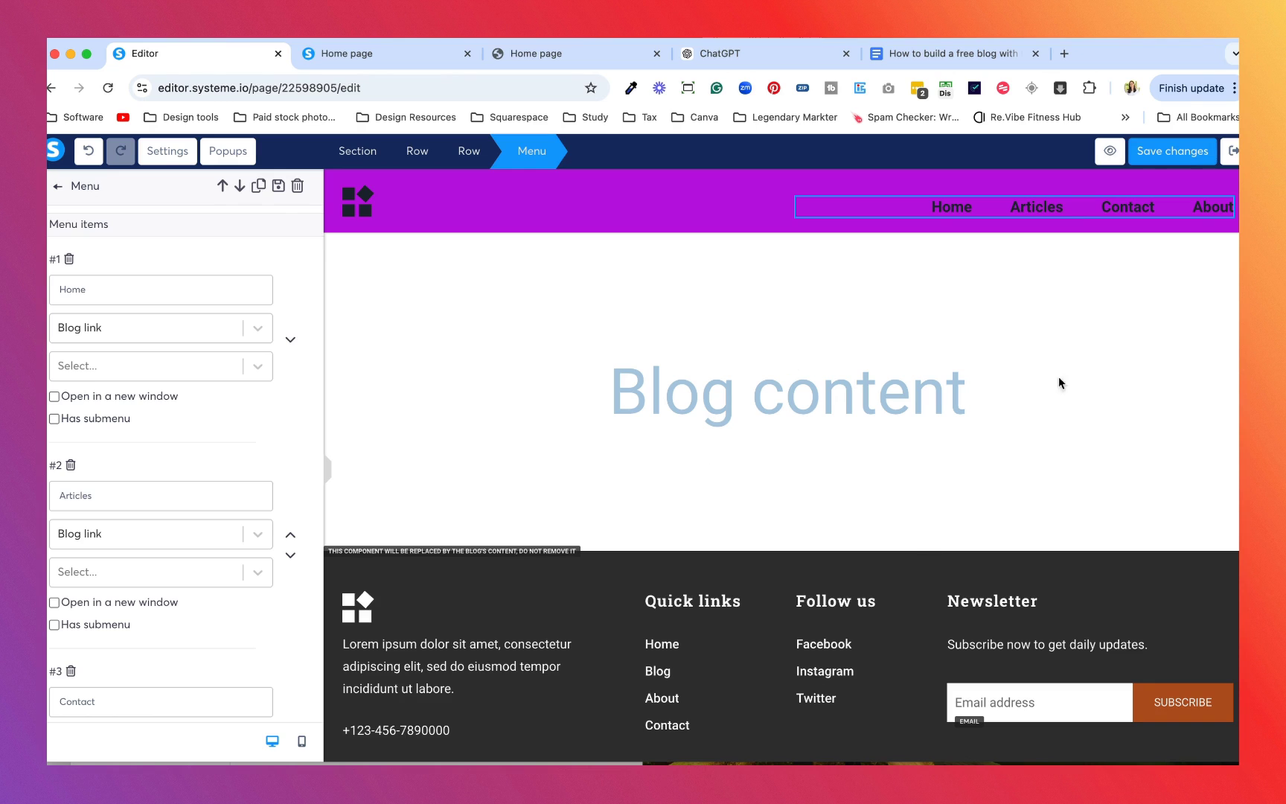
# Preview the blog layout, dismiss the preview mode banner and close the preview
pyautogui.click(1107, 151)
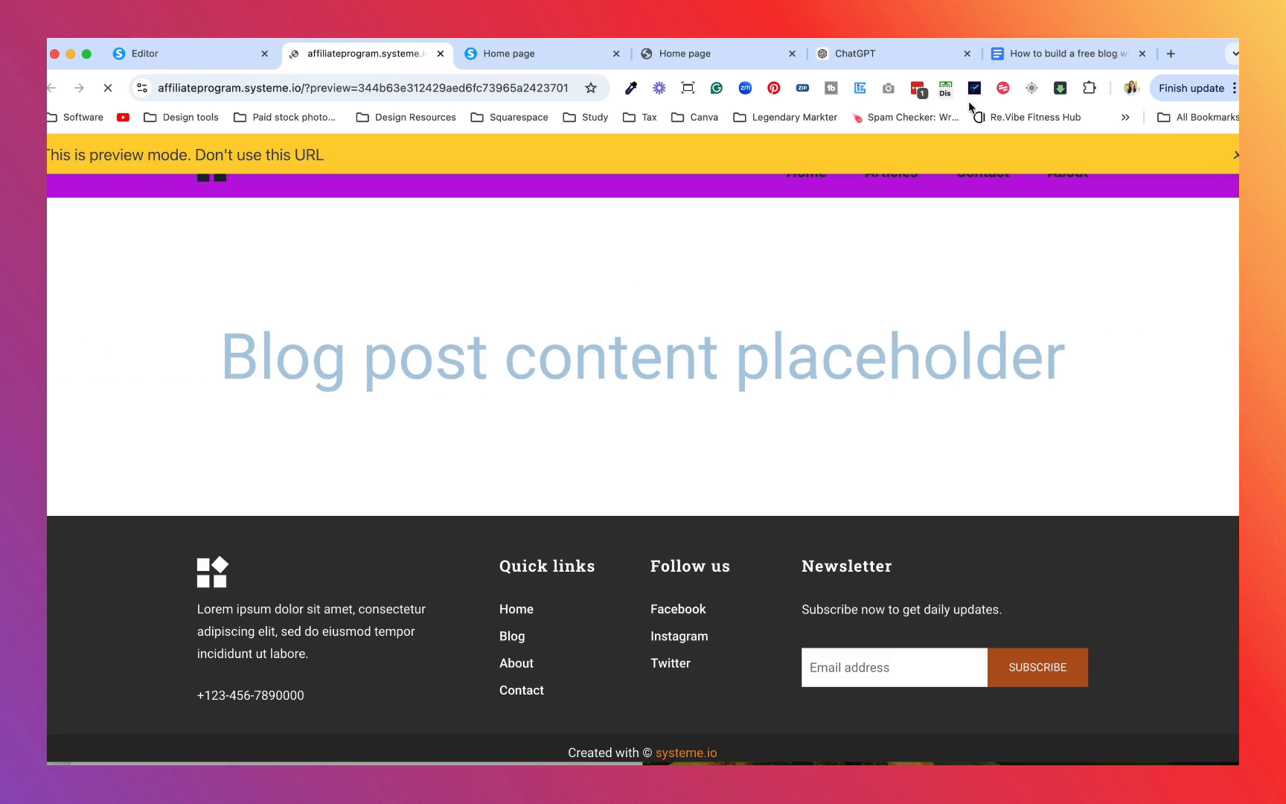
pyautogui.click(1234, 158)
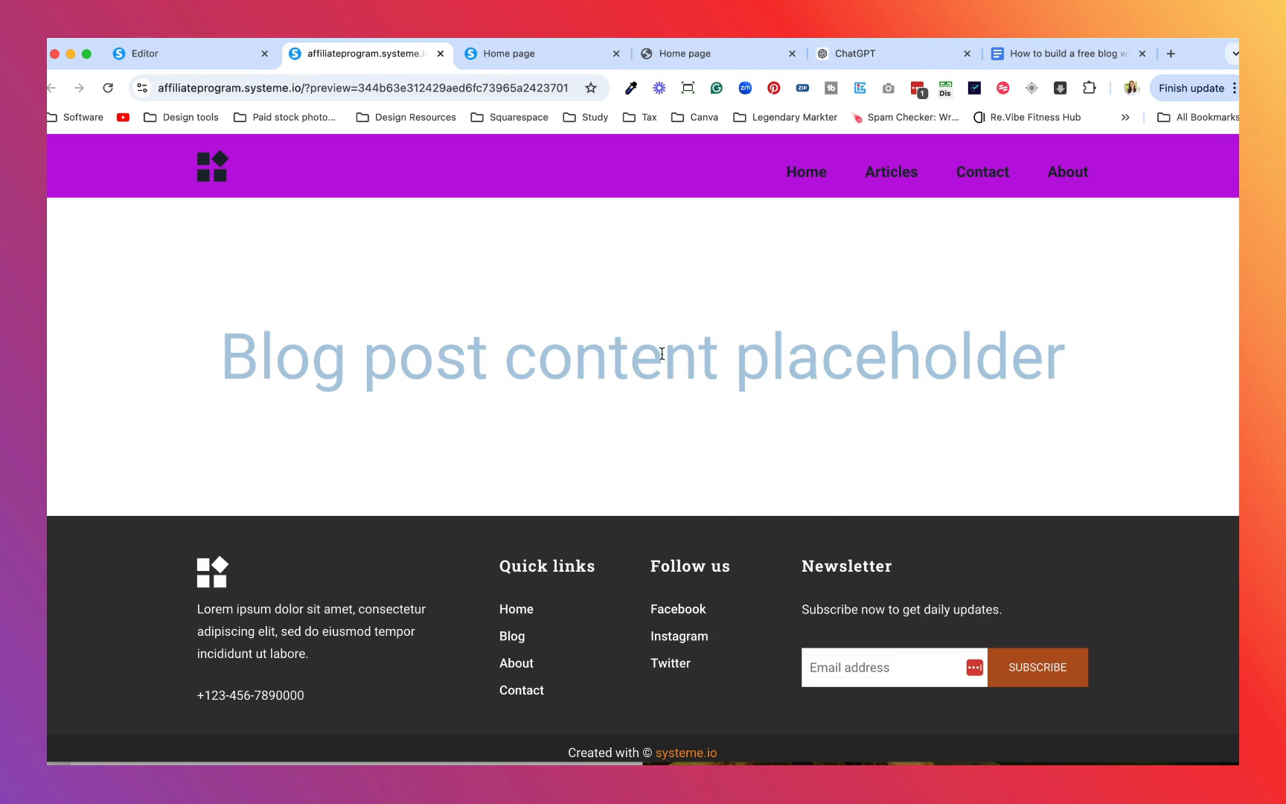
pyautogui.click(440, 54)
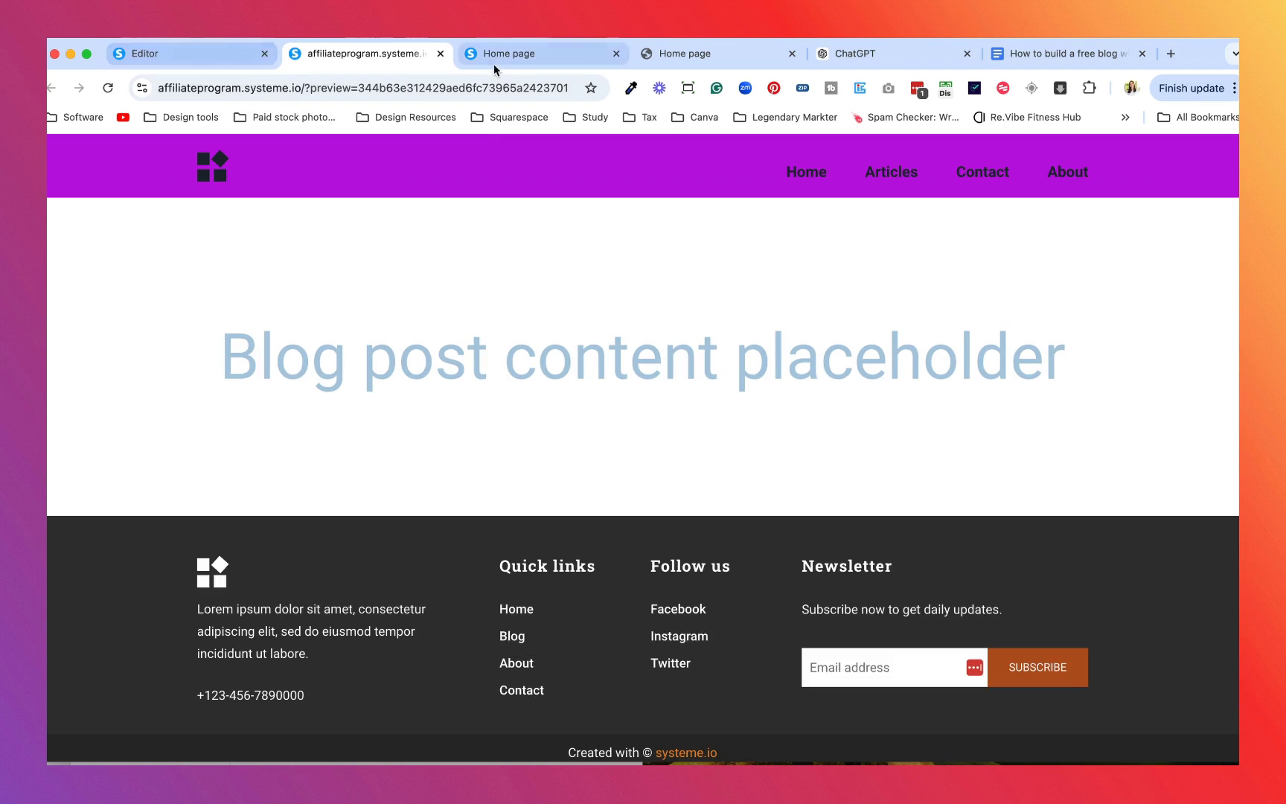
# Exit the layout editor and show the list of pages in the Test blog
pyautogui.click(1234, 151)
pyautogui.click(610, 484)
pyautogui.click(665, 314)
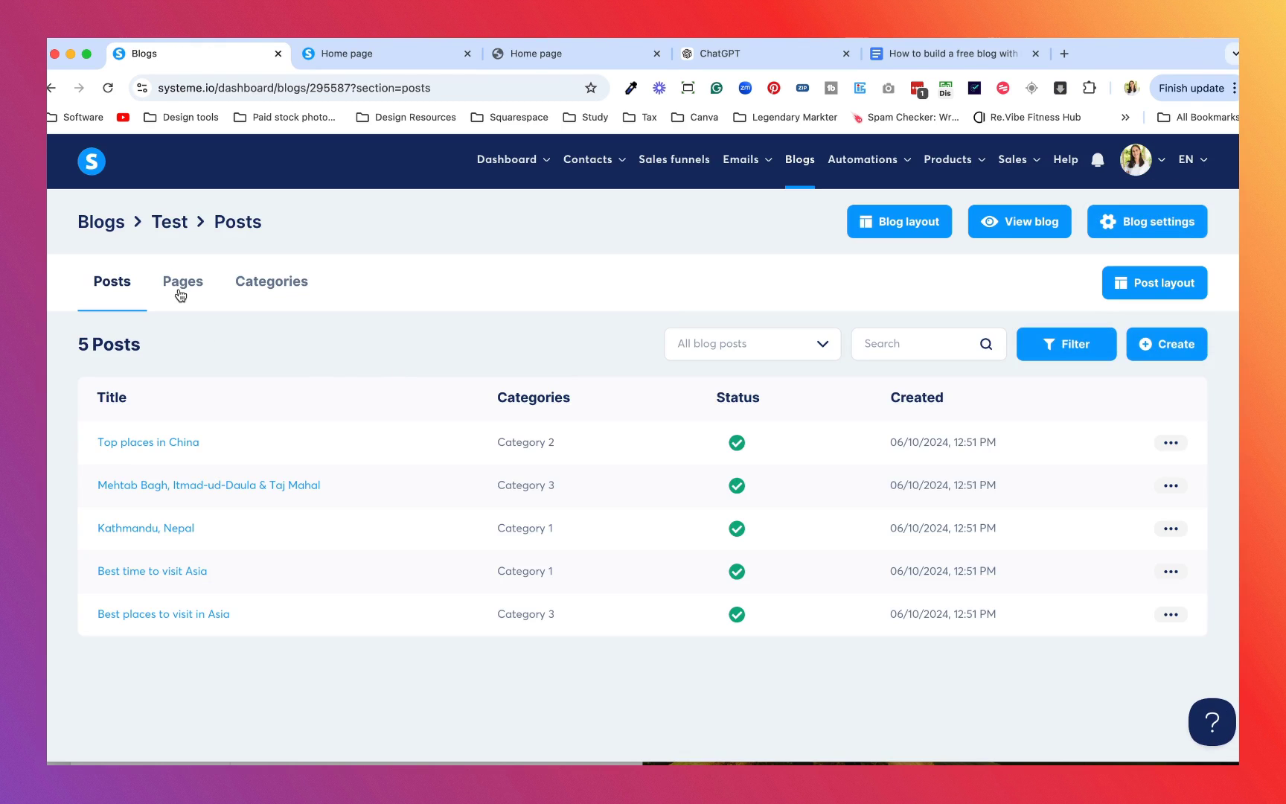
pyautogui.click(180, 296)
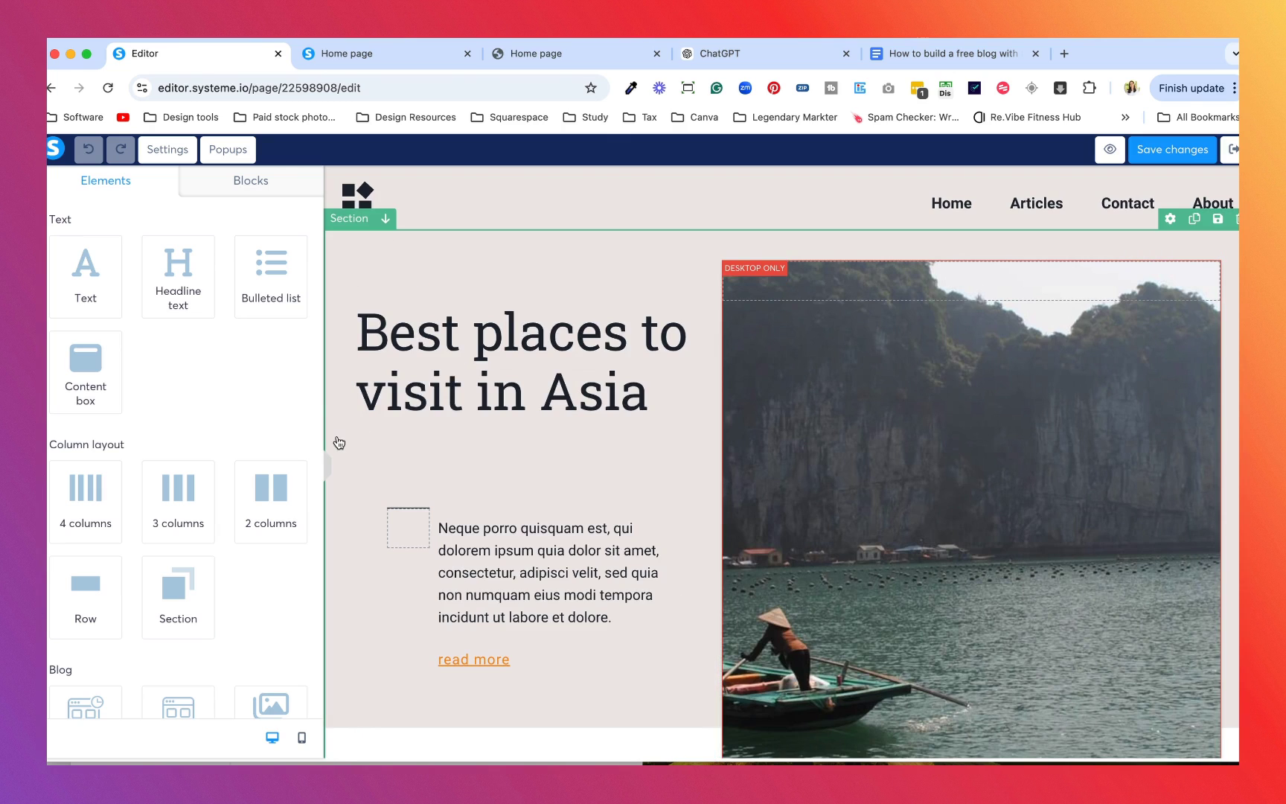
# Set the background color of the "Best places to visit in Asia" section to purple BD10E0
pyautogui.click(336, 395)
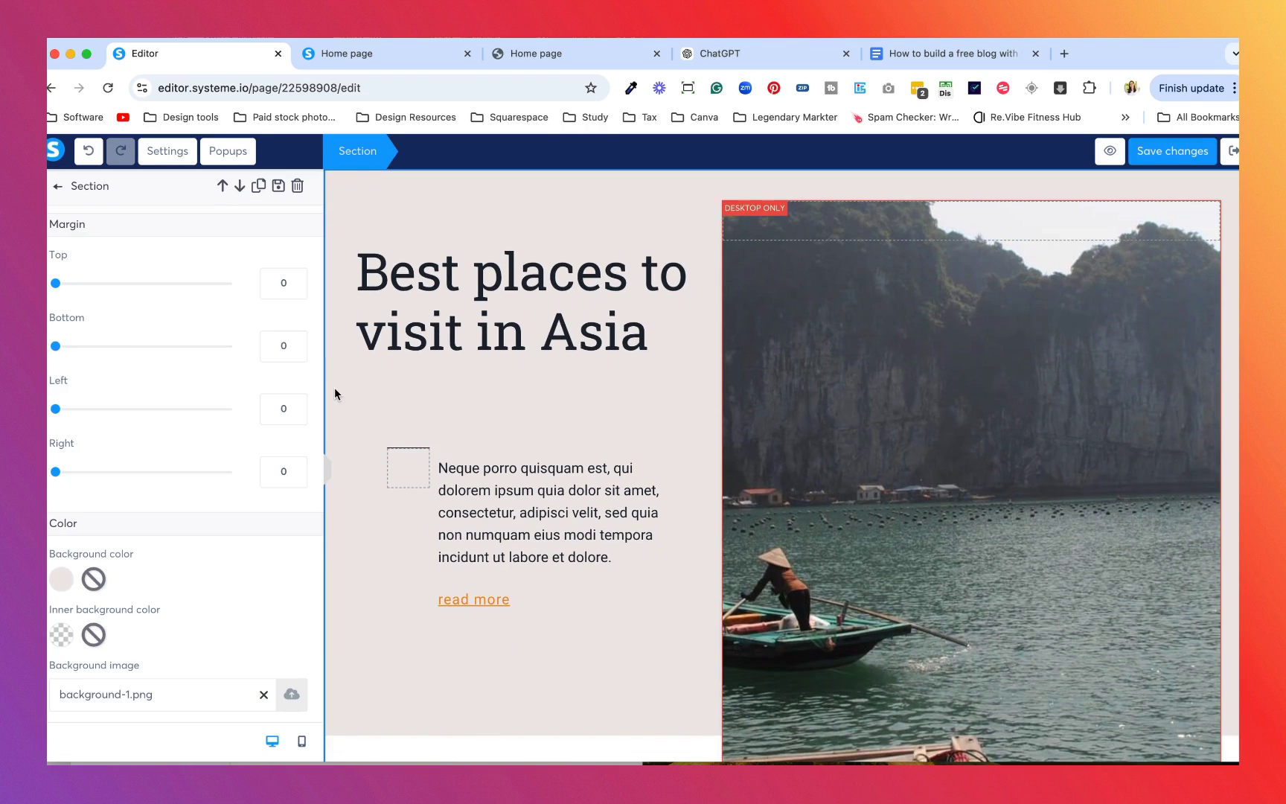
pyautogui.click(61, 579)
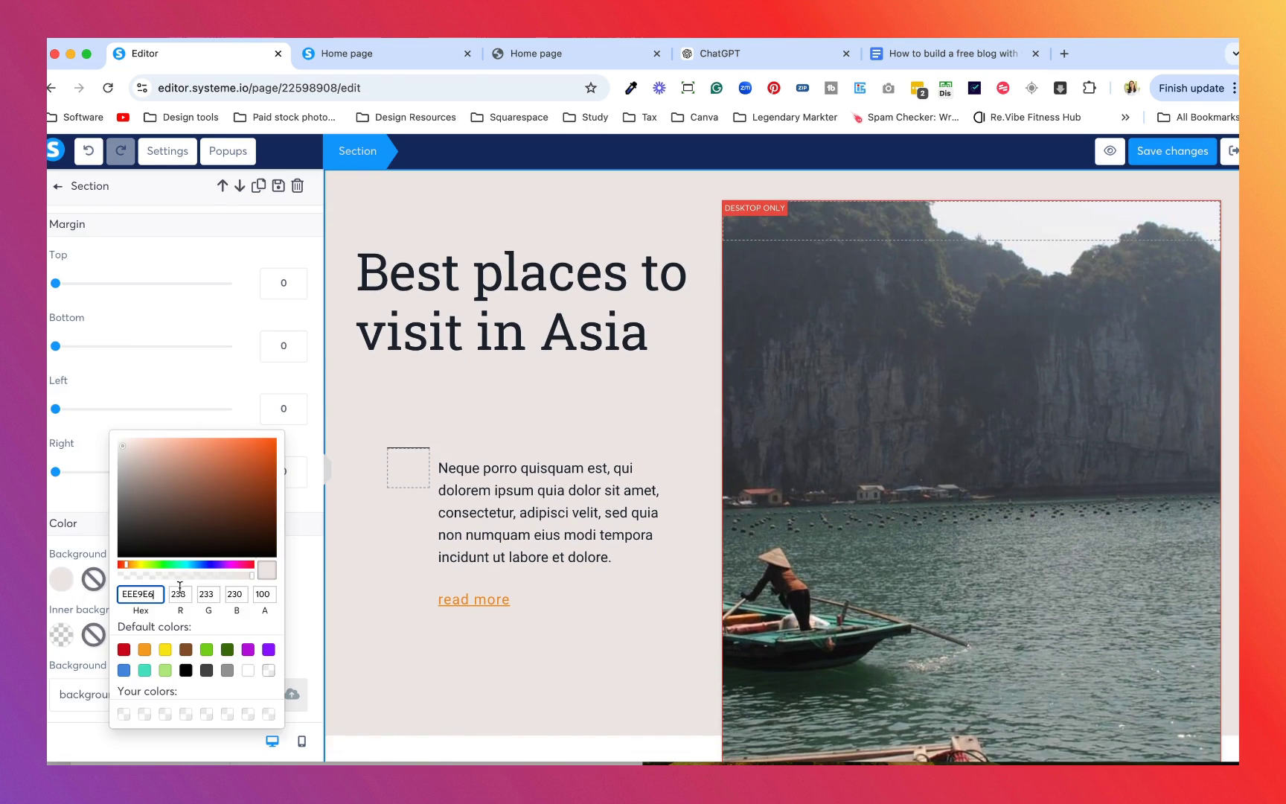
pyautogui.click(248, 649)
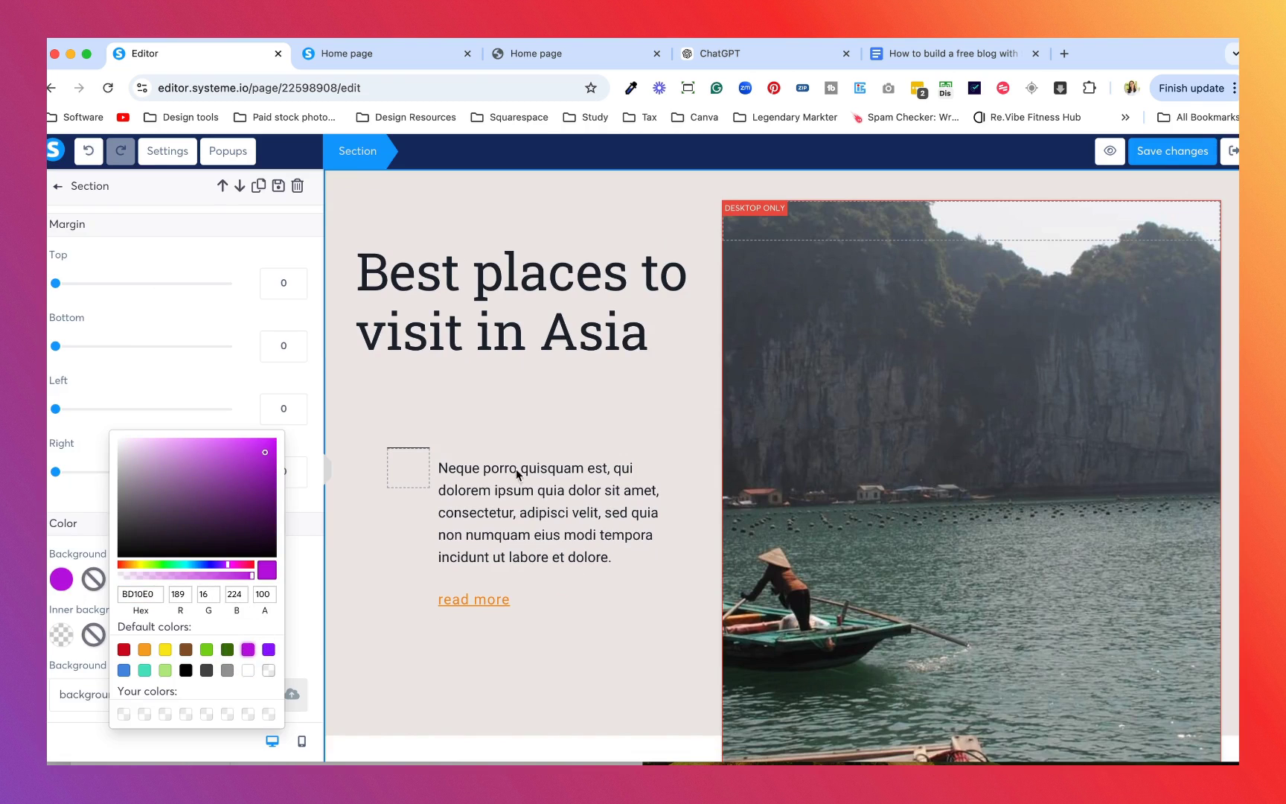
pyautogui.click(382, 636)
pyautogui.scroll(2, 471, 292)
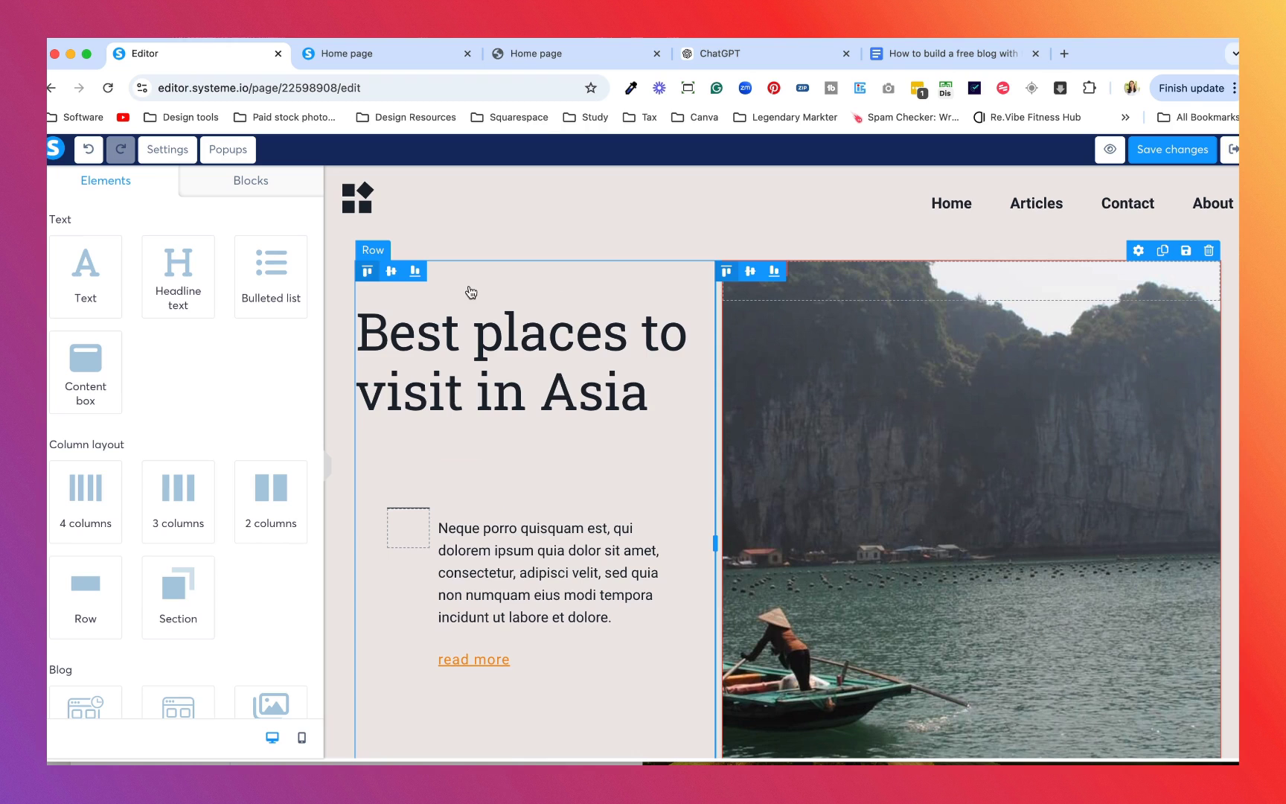
# Remove the background image background-1.png from the "Best places to visit in Asia" section
pyautogui.click(441, 233)
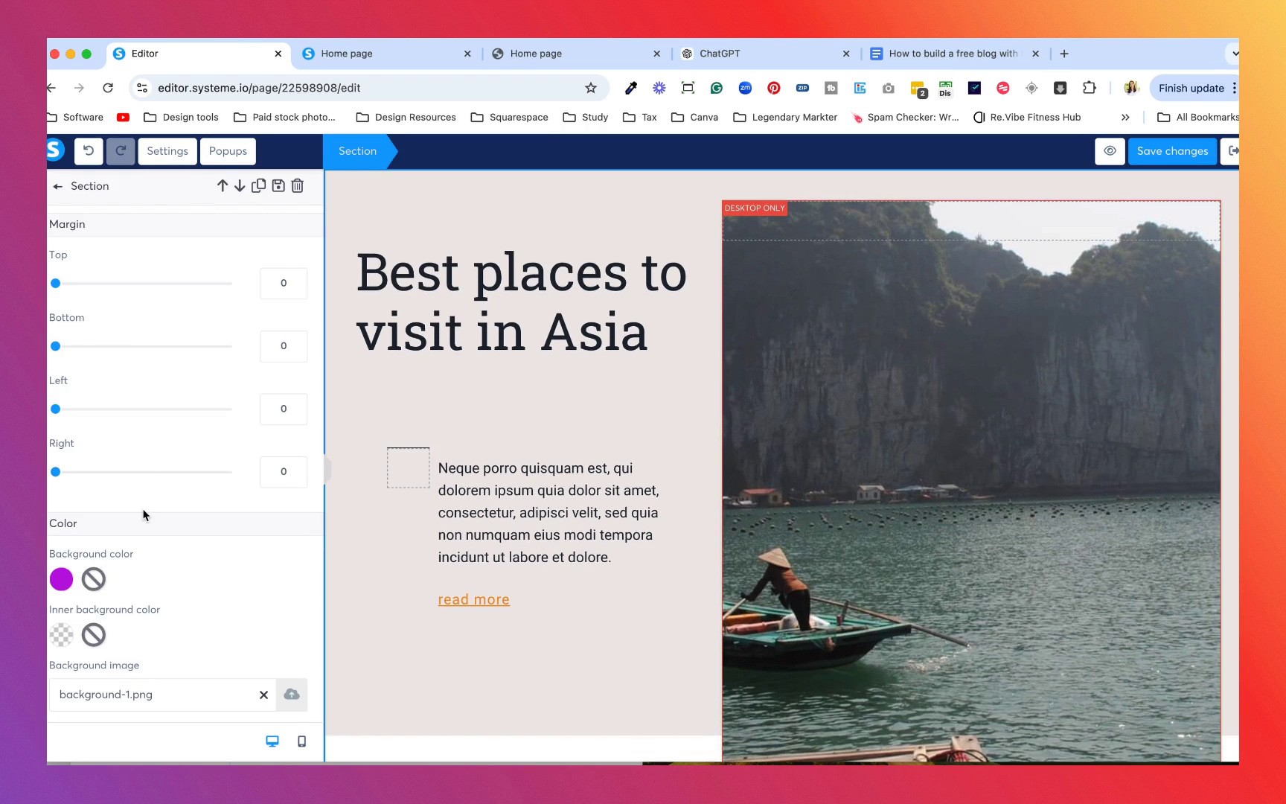
pyautogui.scroll(-3, 145, 515)
pyautogui.scroll(-2, 238, 468)
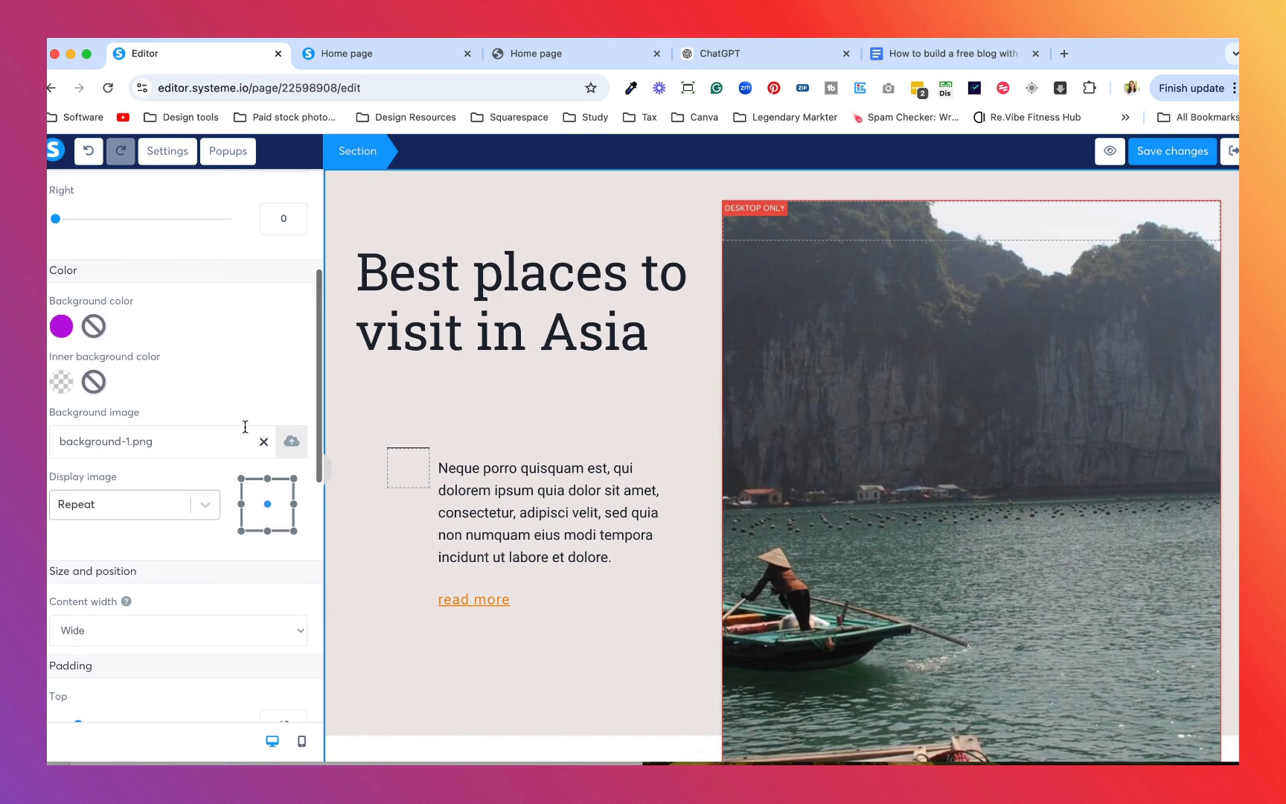
pyautogui.click(264, 442)
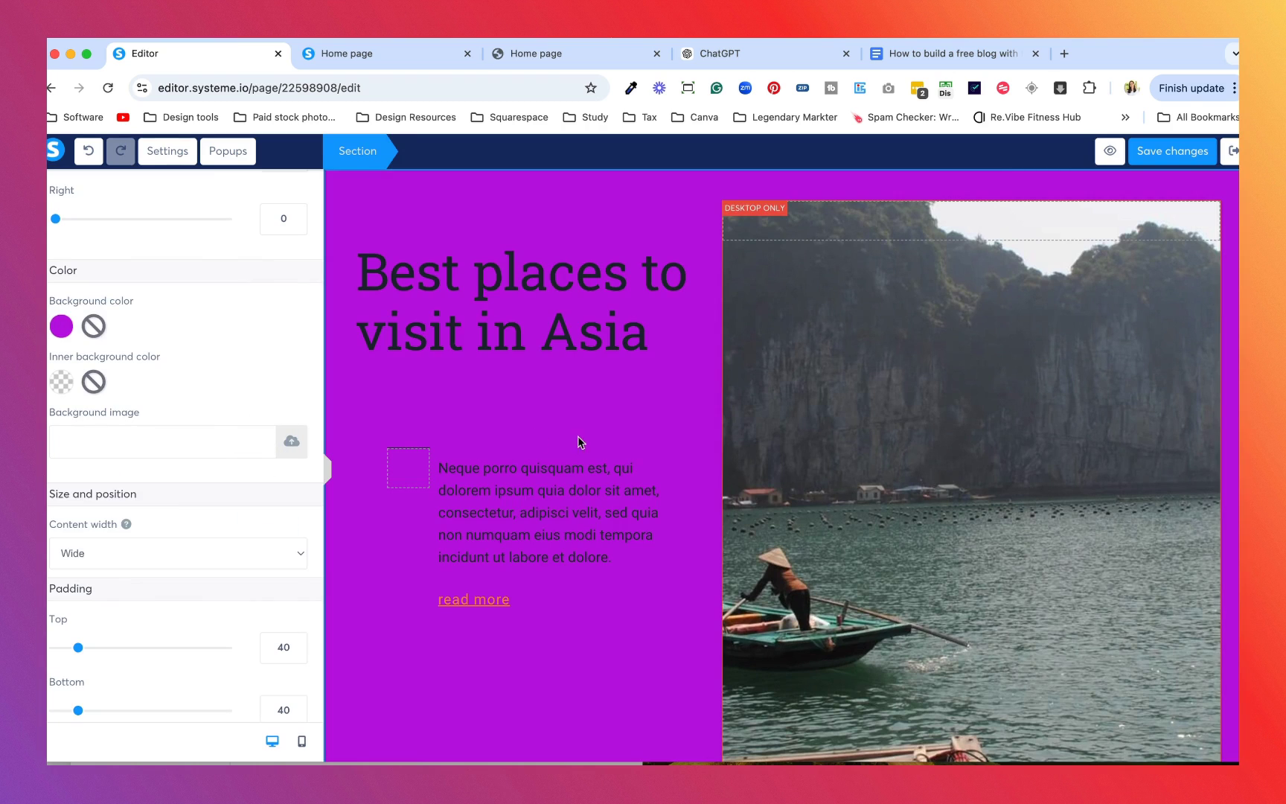
pyautogui.press('Escape')
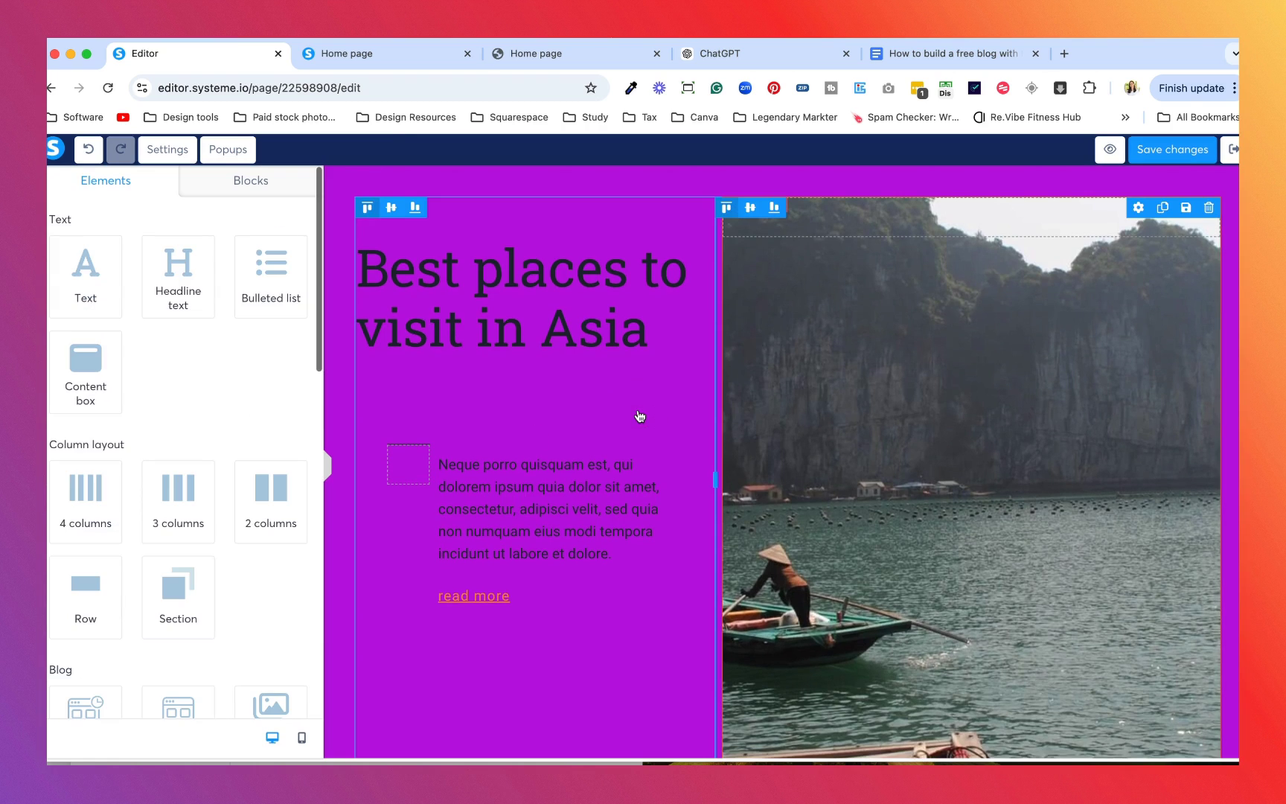
# Change the text color of the whole "Best places to visit in Asia" headline to white FFFFFF
pyautogui.scroll(2, 637, 418)
pyautogui.click(590, 393)
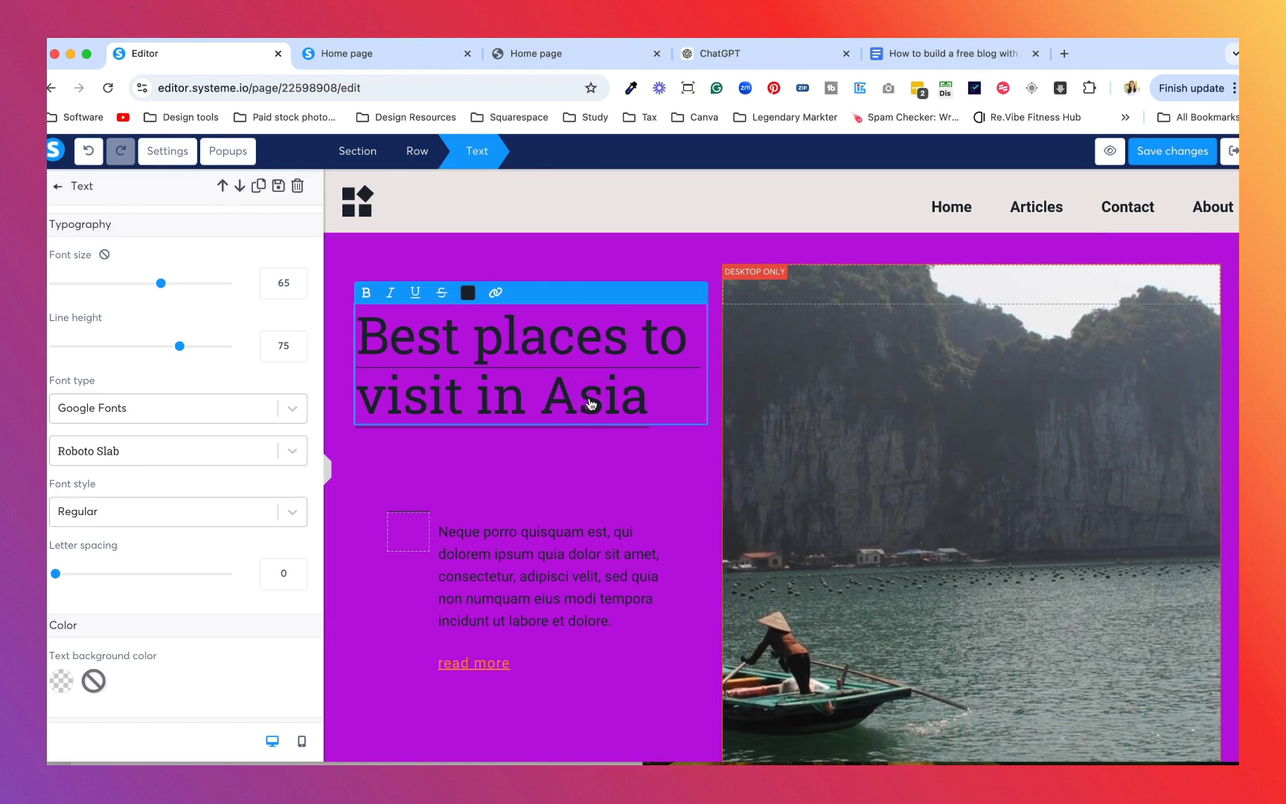
pyautogui.tripleClick(590, 402)
pyautogui.moveTo(654, 396); pyautogui.dragTo(313, 333)
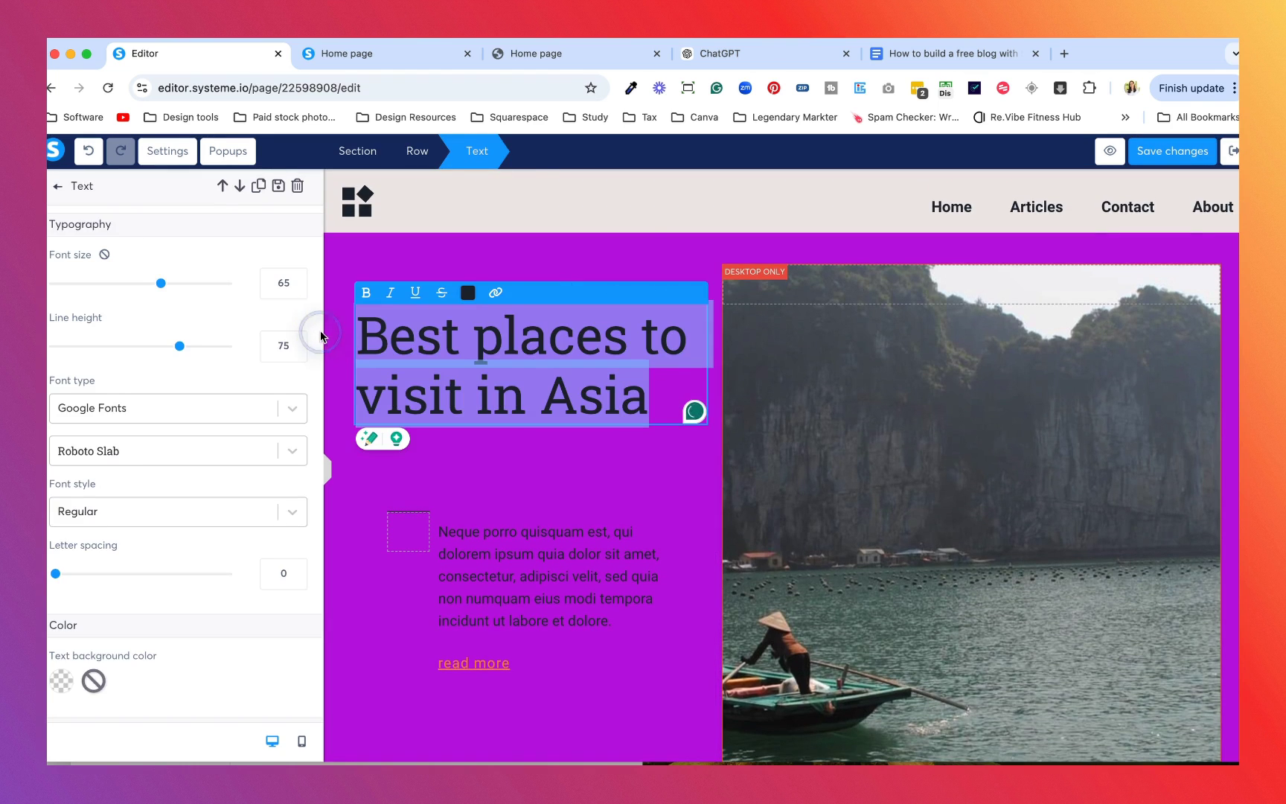
pyautogui.click(468, 292)
pyautogui.click(624, 413)
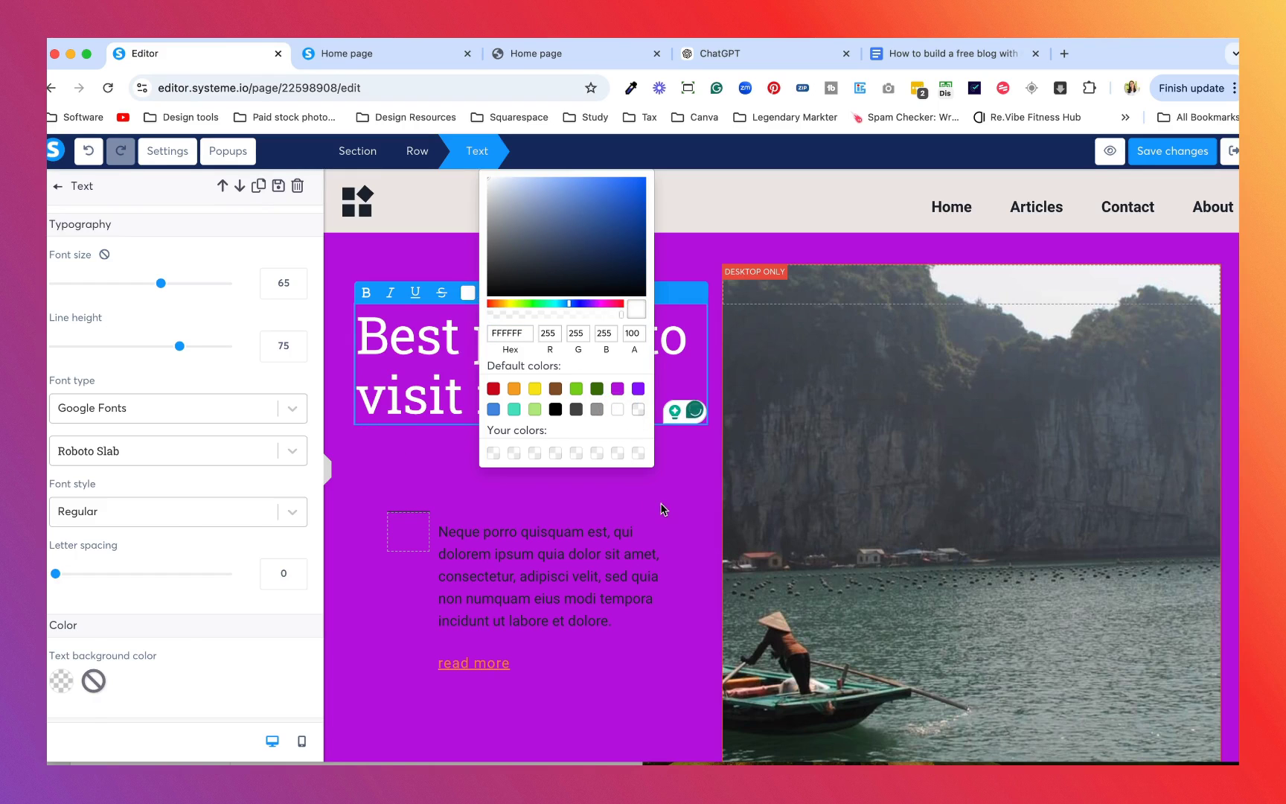
pyautogui.click(663, 509)
pyautogui.moveTo(820, 346)
pyautogui.mouseDown()
pyautogui.moveTo(634, 402)
pyautogui.moveTo(574, 393)
pyautogui.moveTo(798, 264)
pyautogui.moveTo(654, 310)
pyautogui.moveTo(766, 336)
pyautogui.moveTo(849, 330)
pyautogui.moveTo(827, 352)
pyautogui.mouseUp()
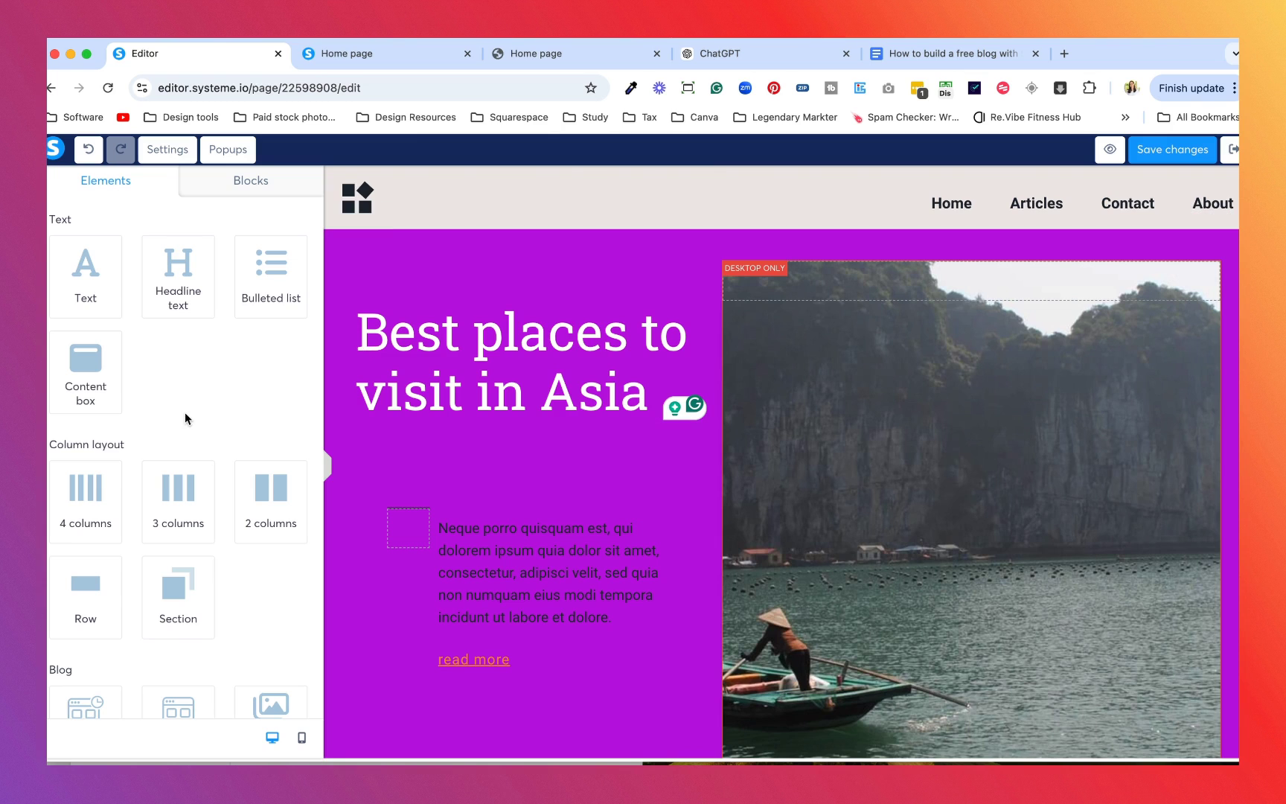
# Add a new section between the header and the purple section, and place a 2 columns row in it
pyautogui.scroll(-1, 188, 509)
pyautogui.scroll(1, 201, 543)
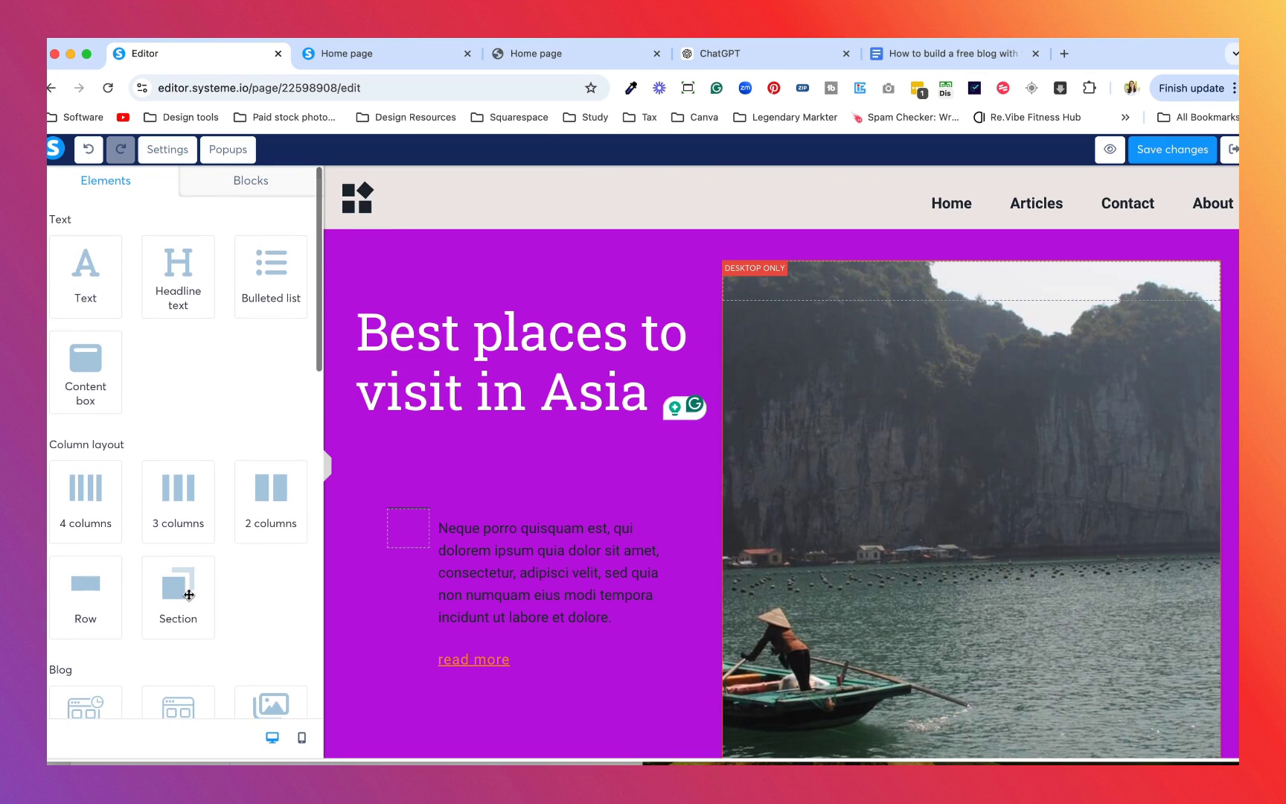
pyautogui.moveTo(188, 595); pyautogui.dragTo(571, 215)
pyautogui.moveTo(202, 636); pyautogui.dragTo(592, 231)
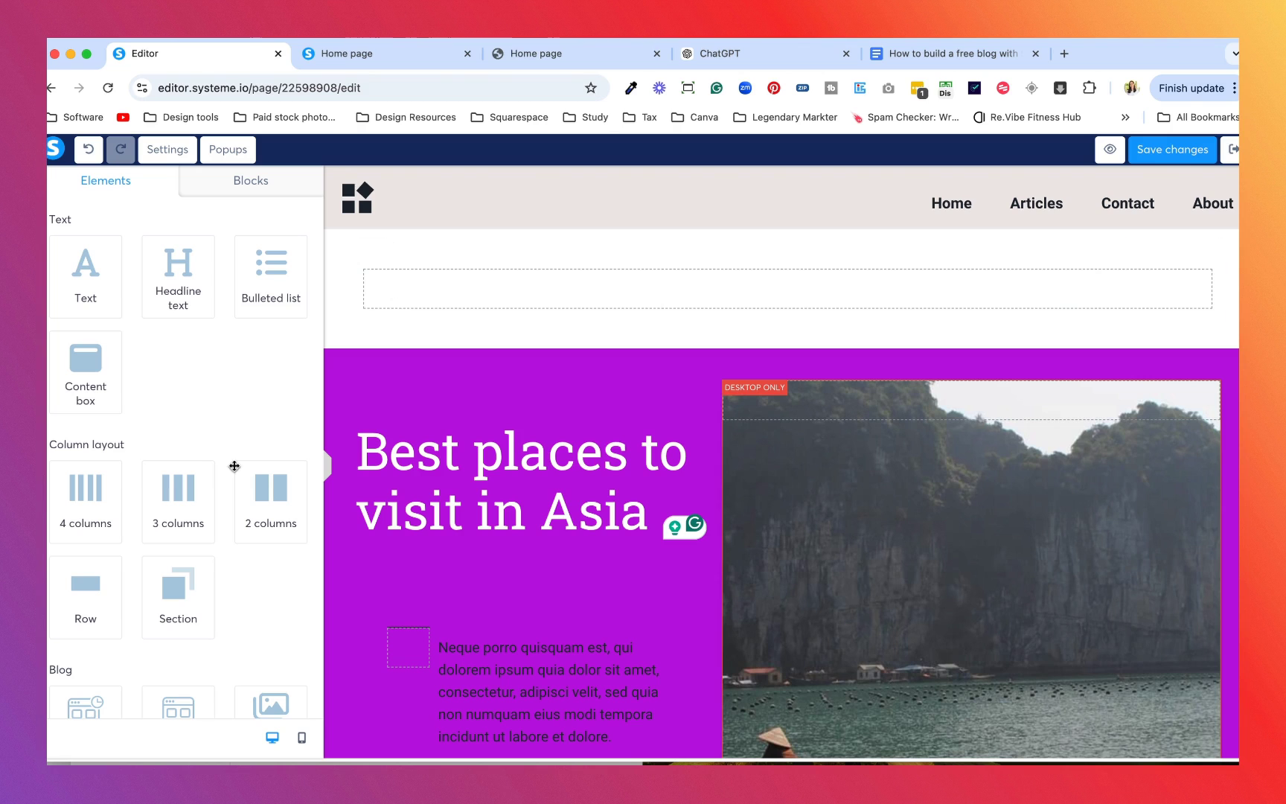
pyautogui.moveTo(270, 512); pyautogui.dragTo(623, 307)
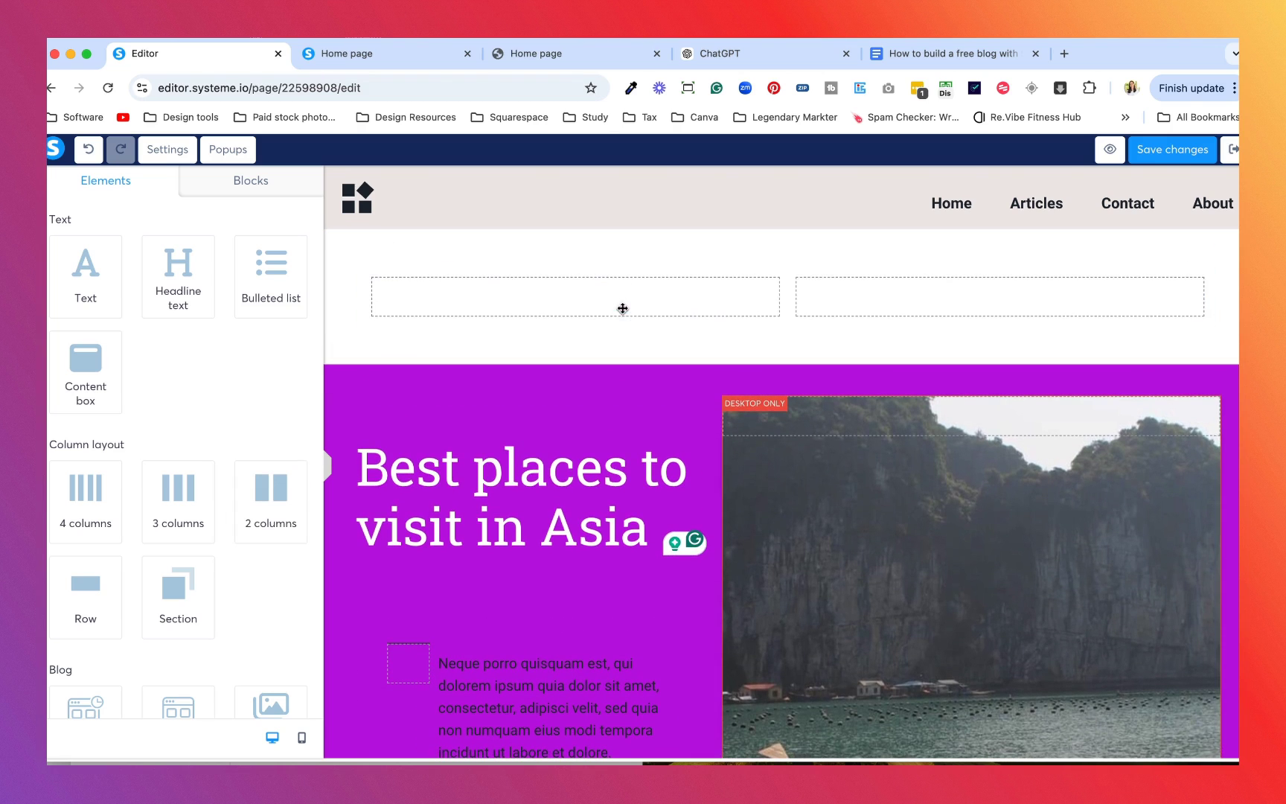
# Add an Image element to the new row's left column and a Headline text element to its right column
pyautogui.scroll(-5, 245, 439)
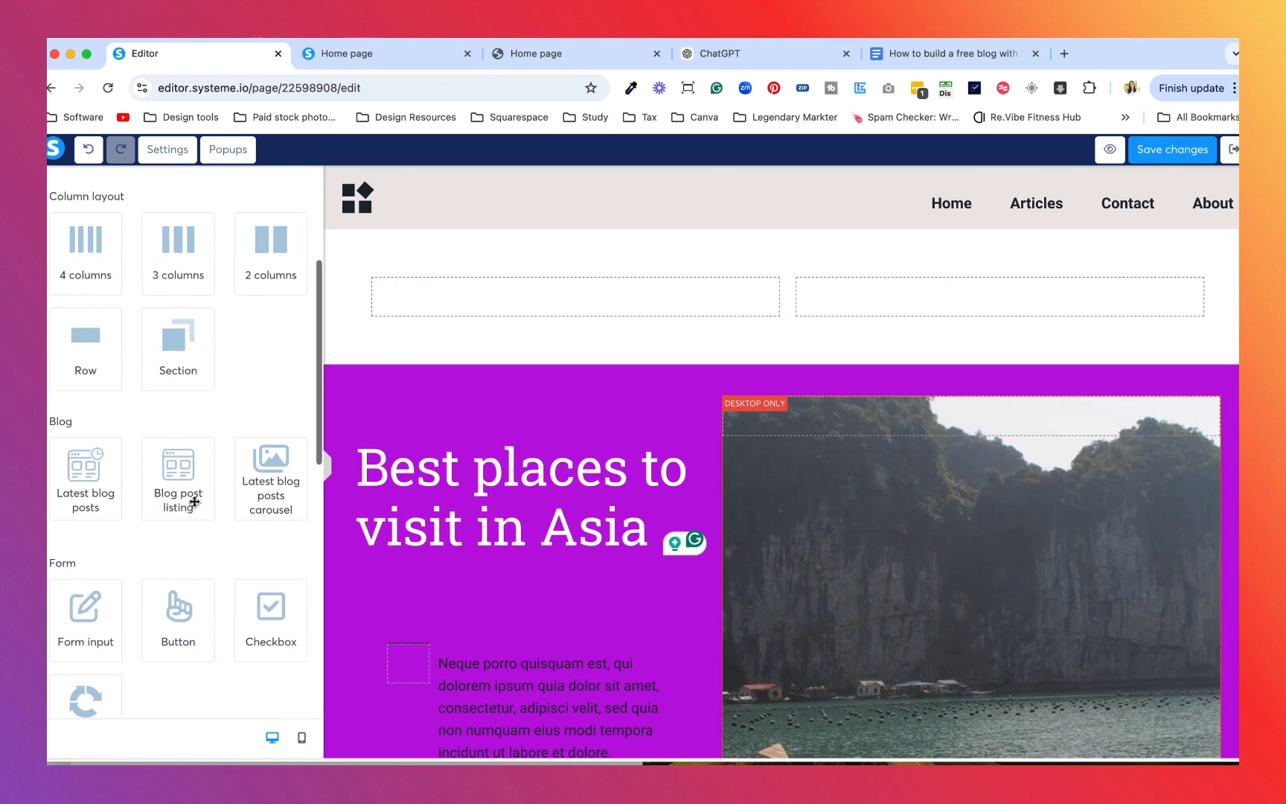
pyautogui.scroll(-4, 185, 510)
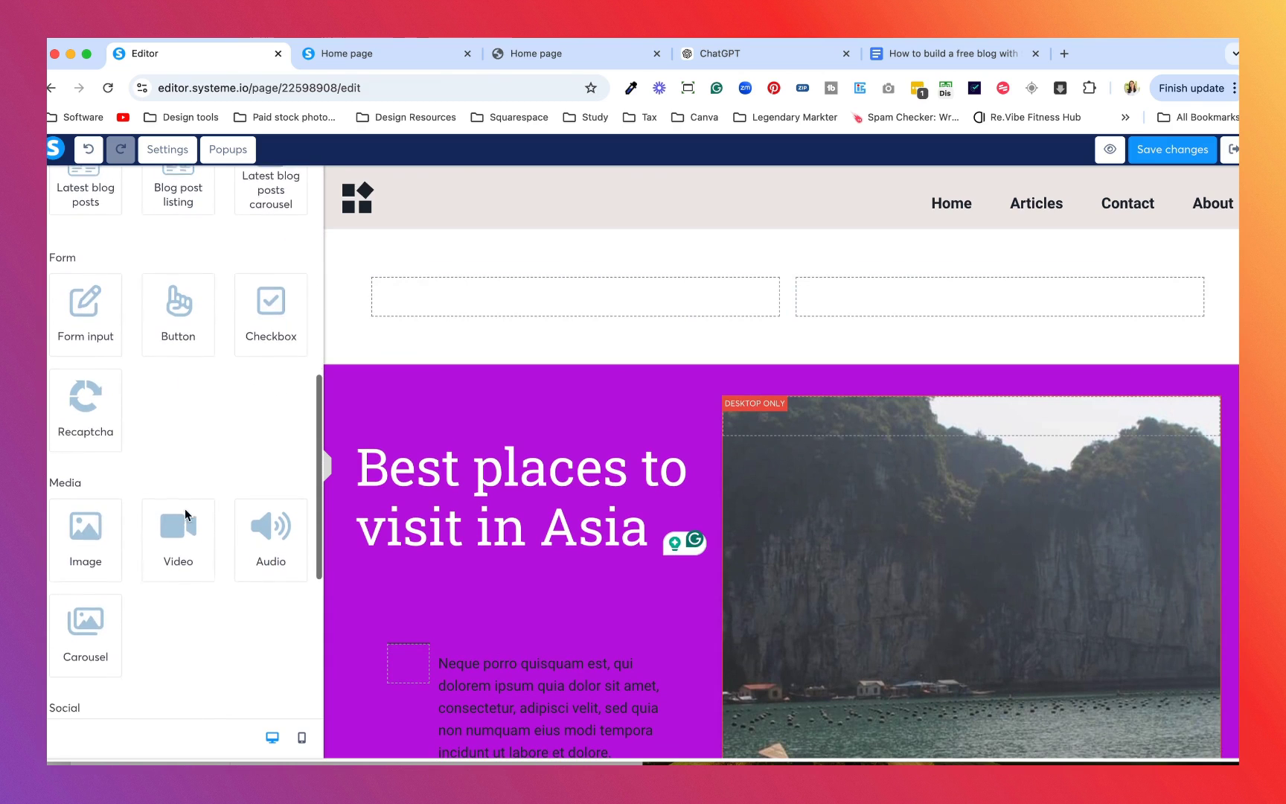
pyautogui.moveTo(104, 524); pyautogui.dragTo(582, 294)
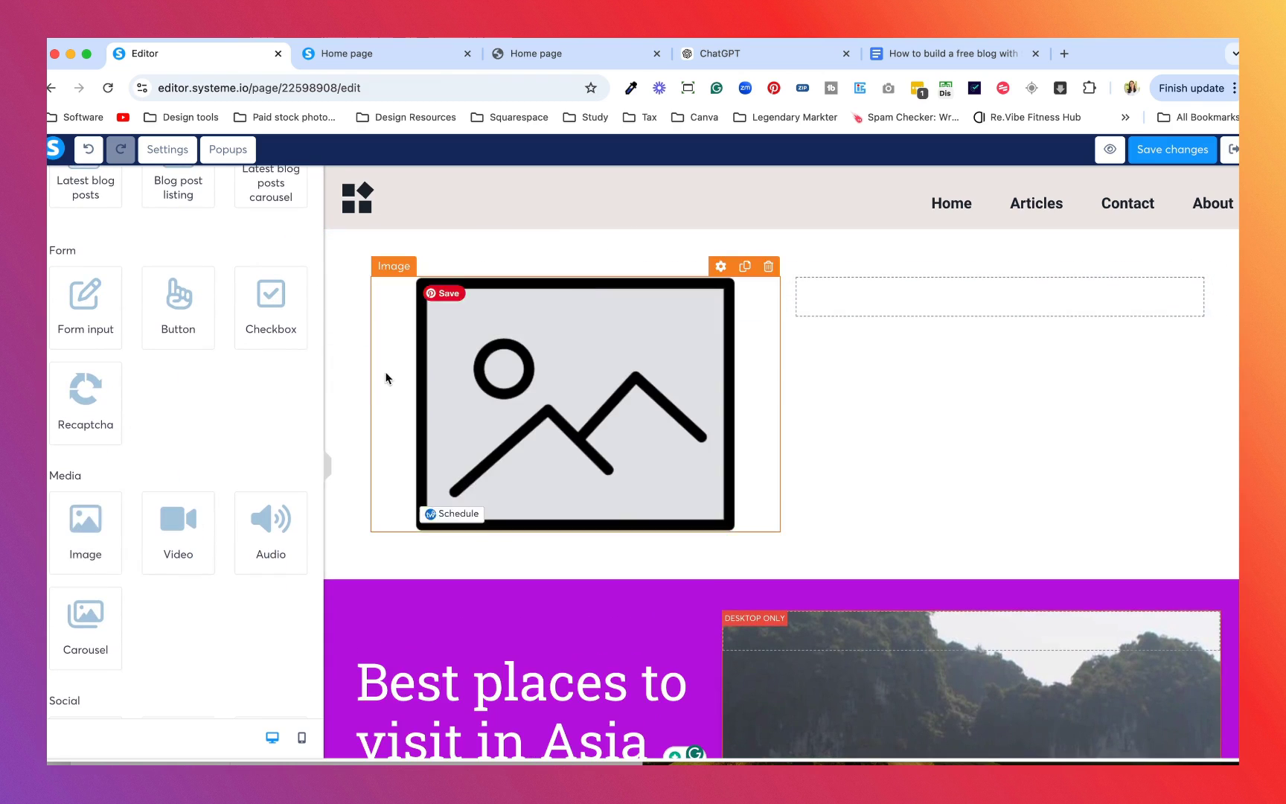
pyautogui.scroll(9, 135, 432)
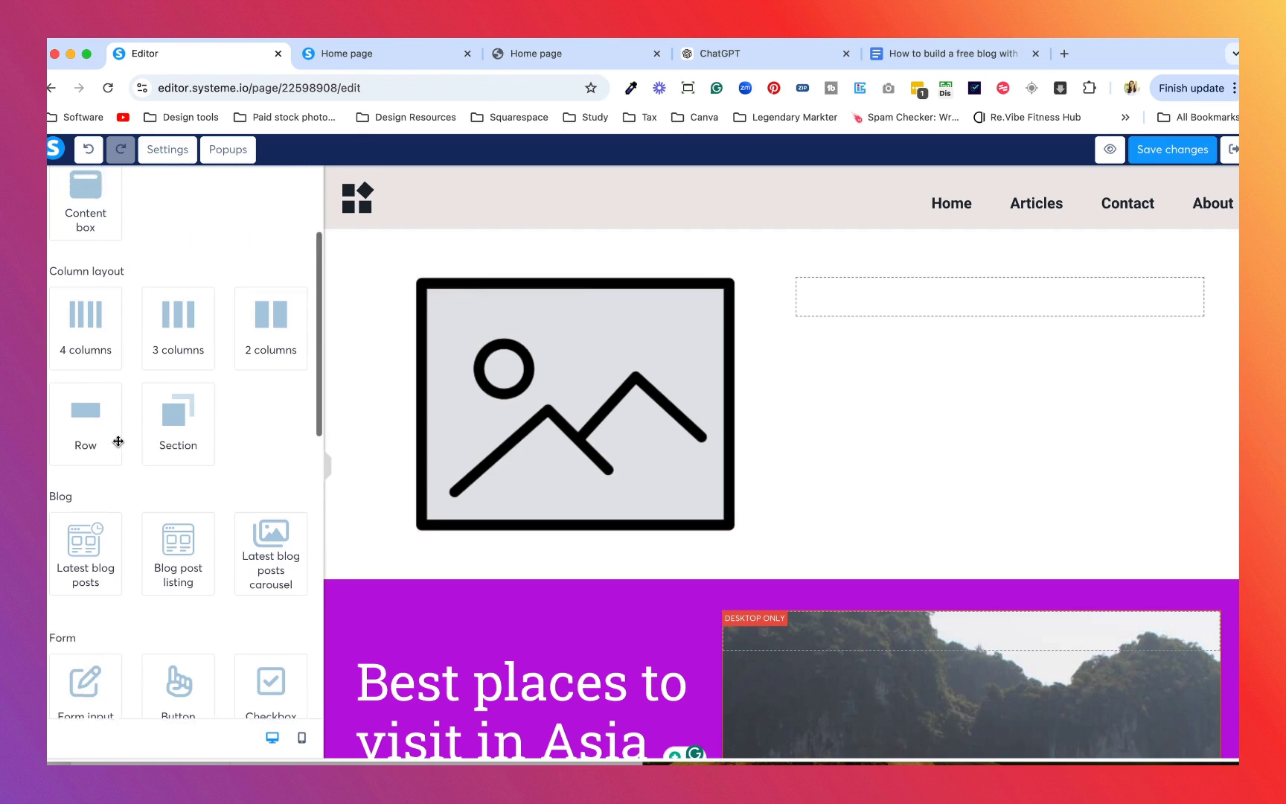
pyautogui.moveTo(179, 272); pyautogui.dragTo(903, 291)
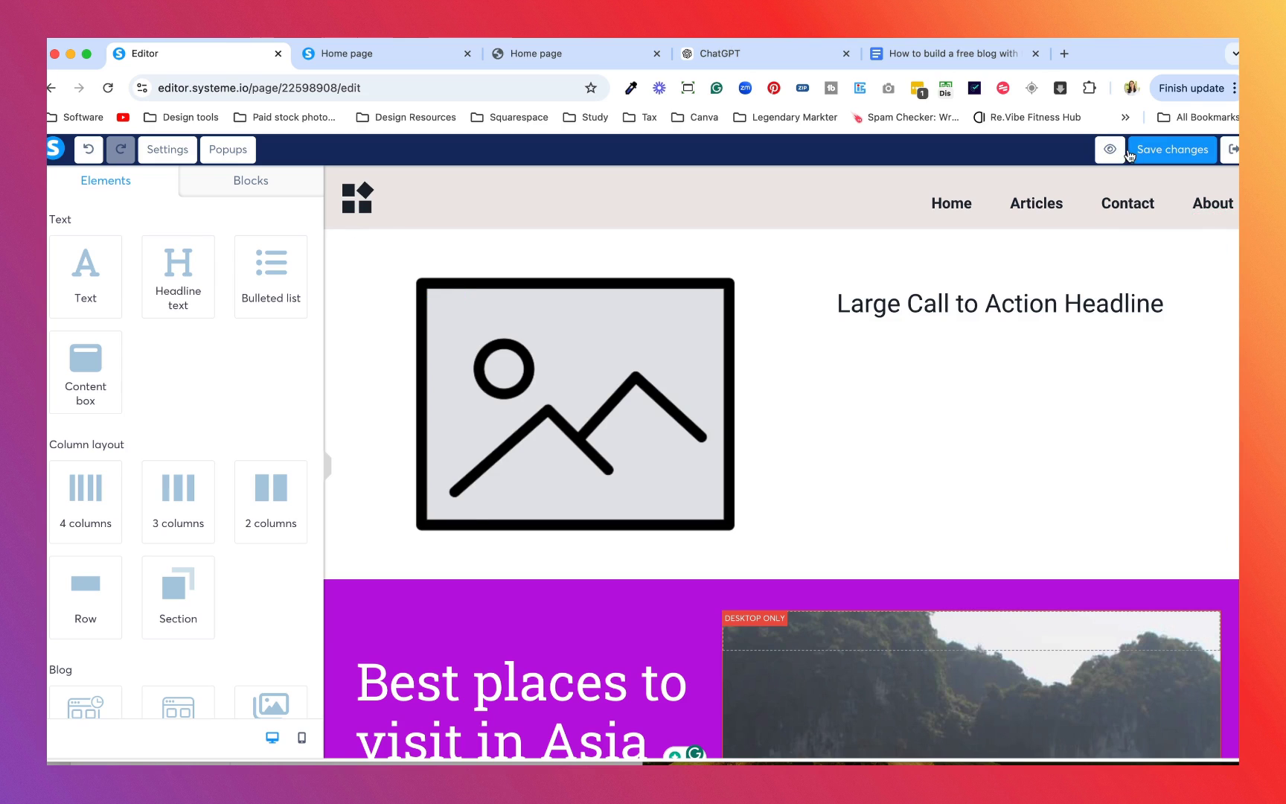
# Review the home page in the mobile view from top to bottom, and return to the desktop view
pyautogui.click(302, 738)
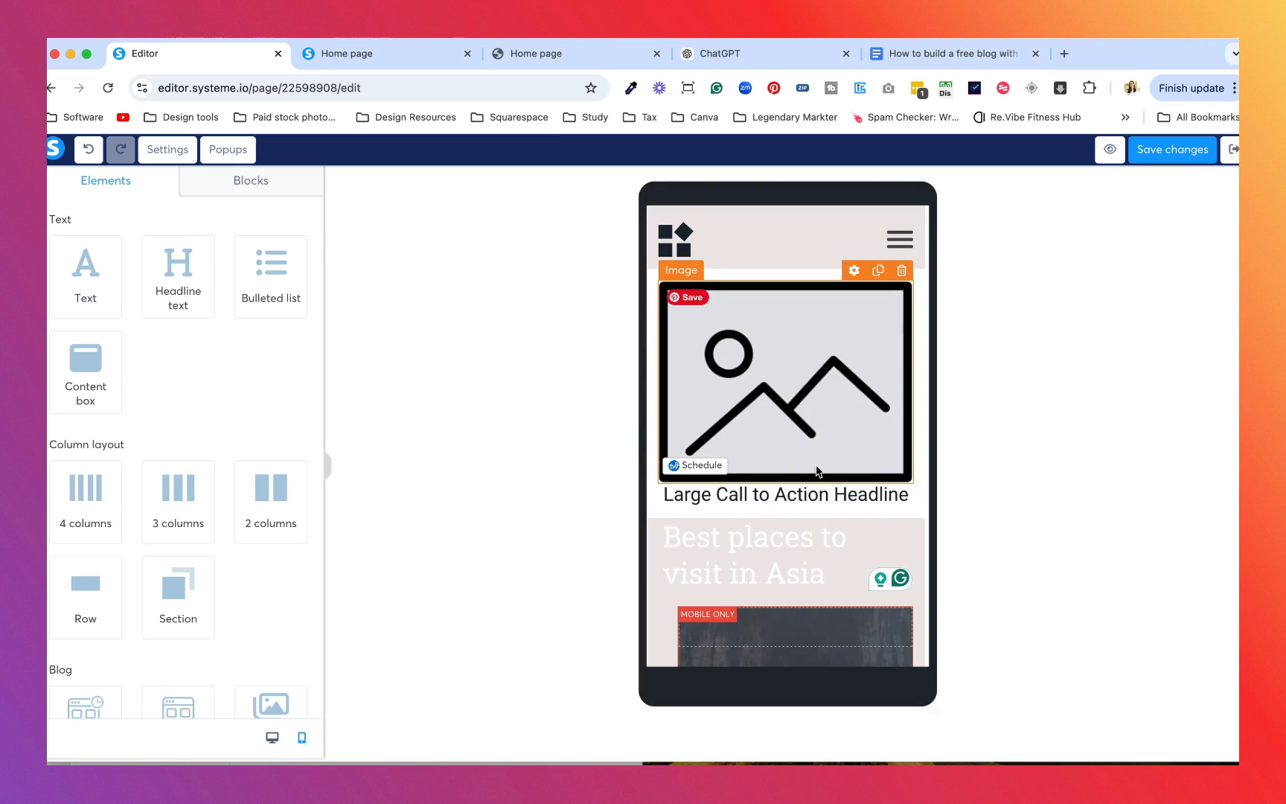
pyautogui.scroll(-10, 816, 470)
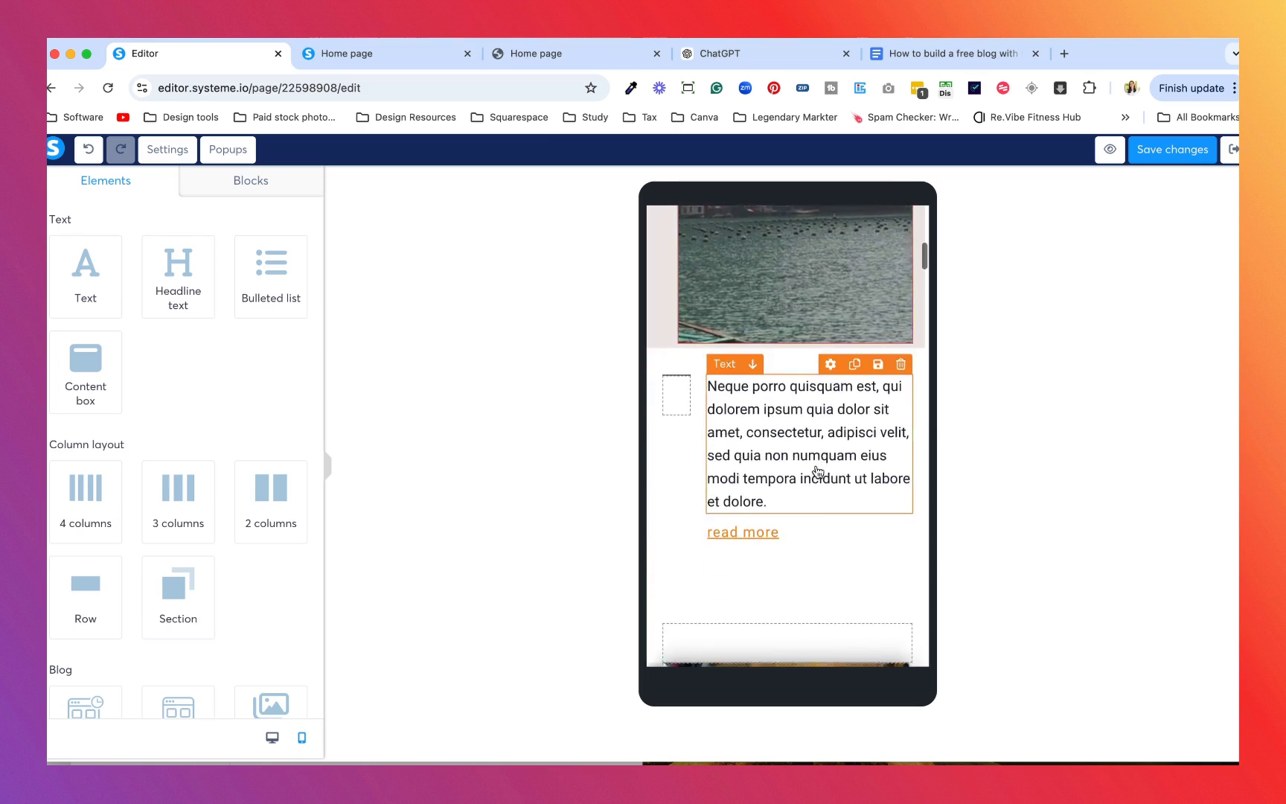
pyautogui.scroll(-10, 816, 471)
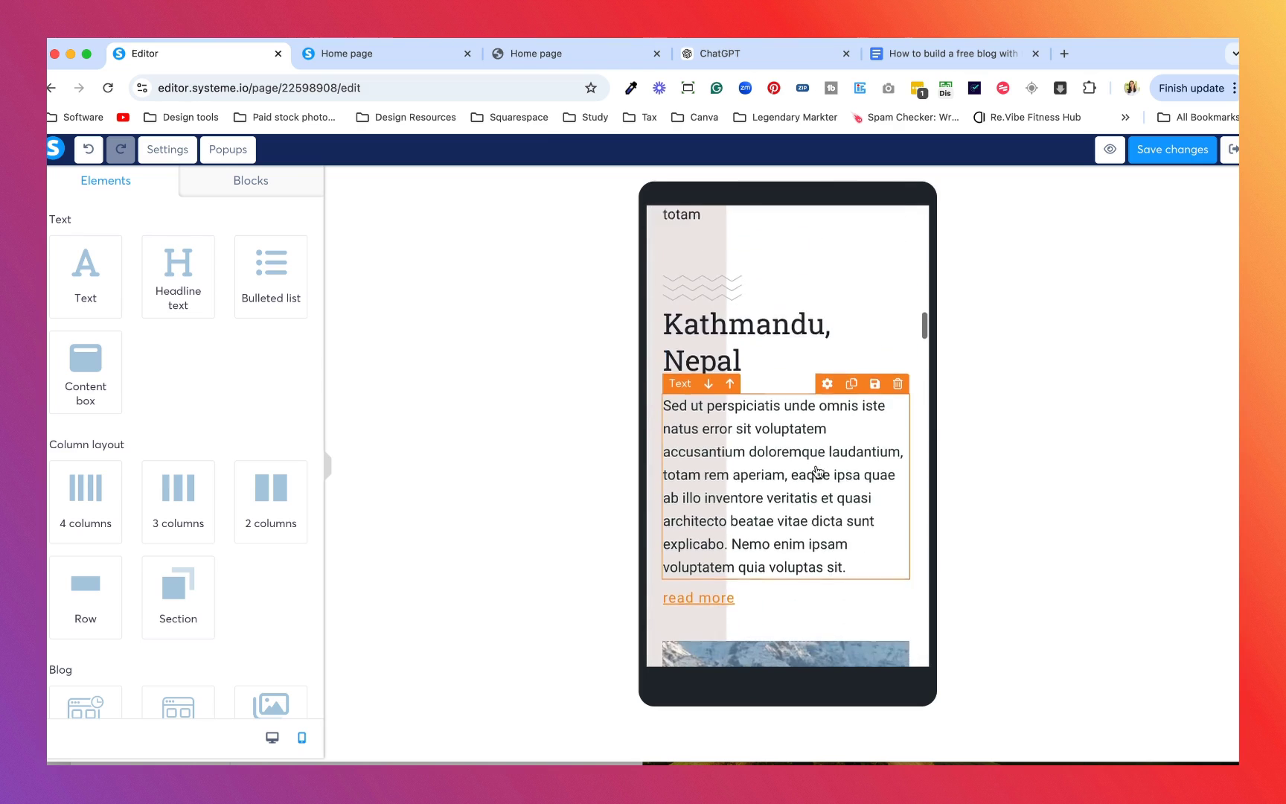
pyautogui.scroll(-10, 817, 470)
pyautogui.scroll(20, 706, 536)
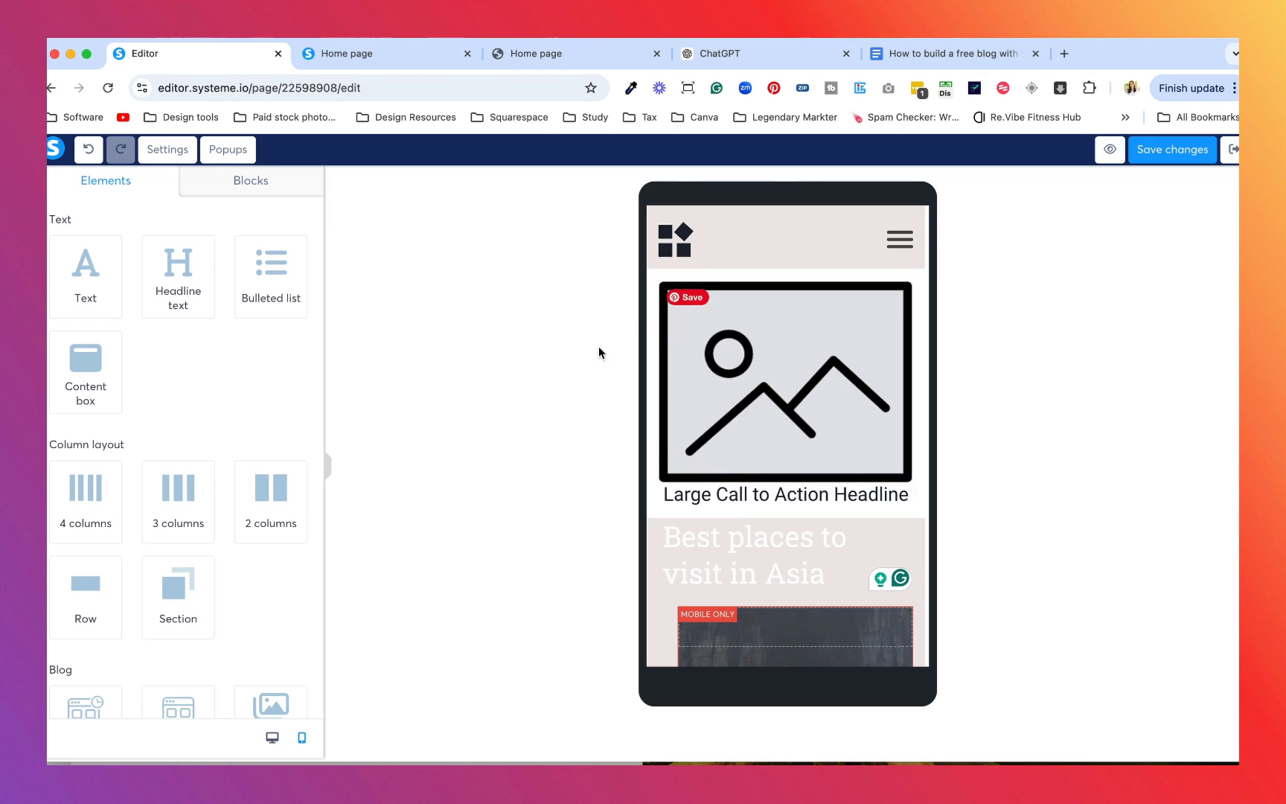
pyautogui.click(272, 739)
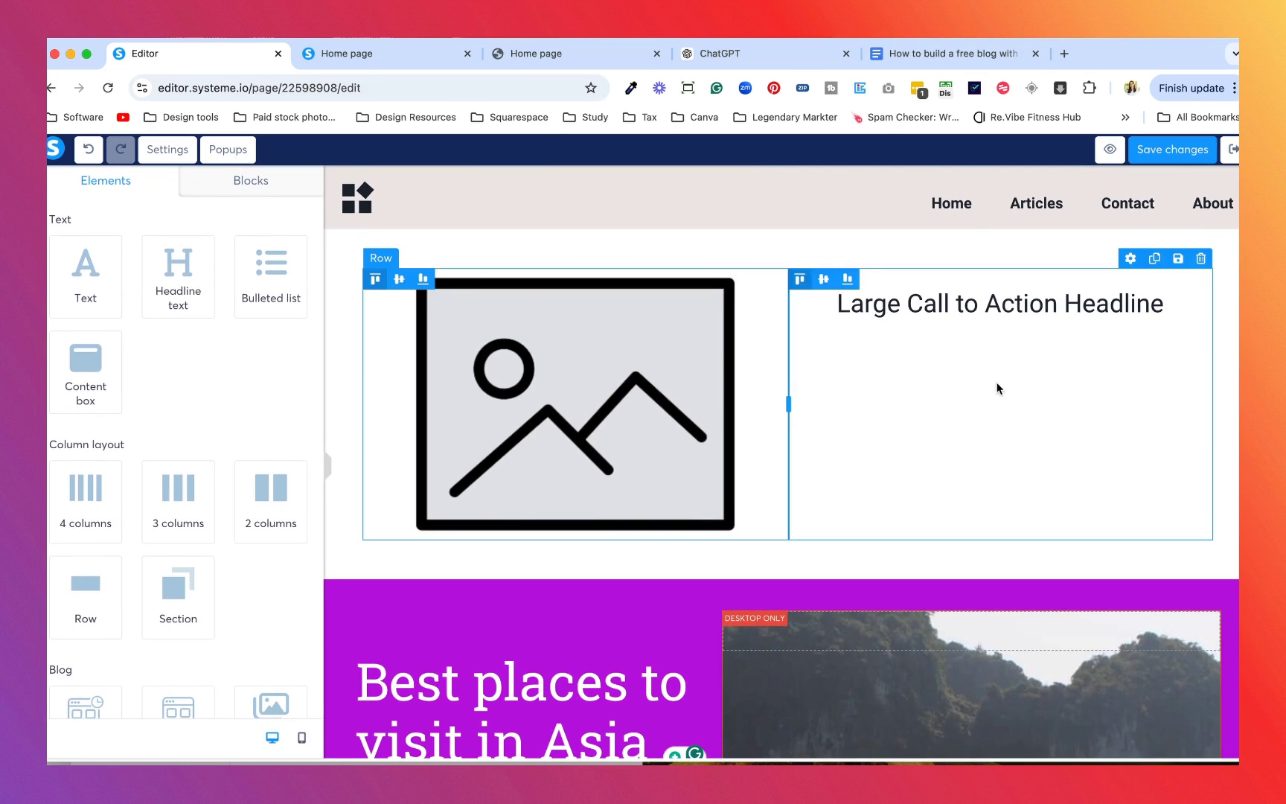
# Save the home page changes and exit the editor to the Test blog's page list
pyautogui.click(1165, 153)
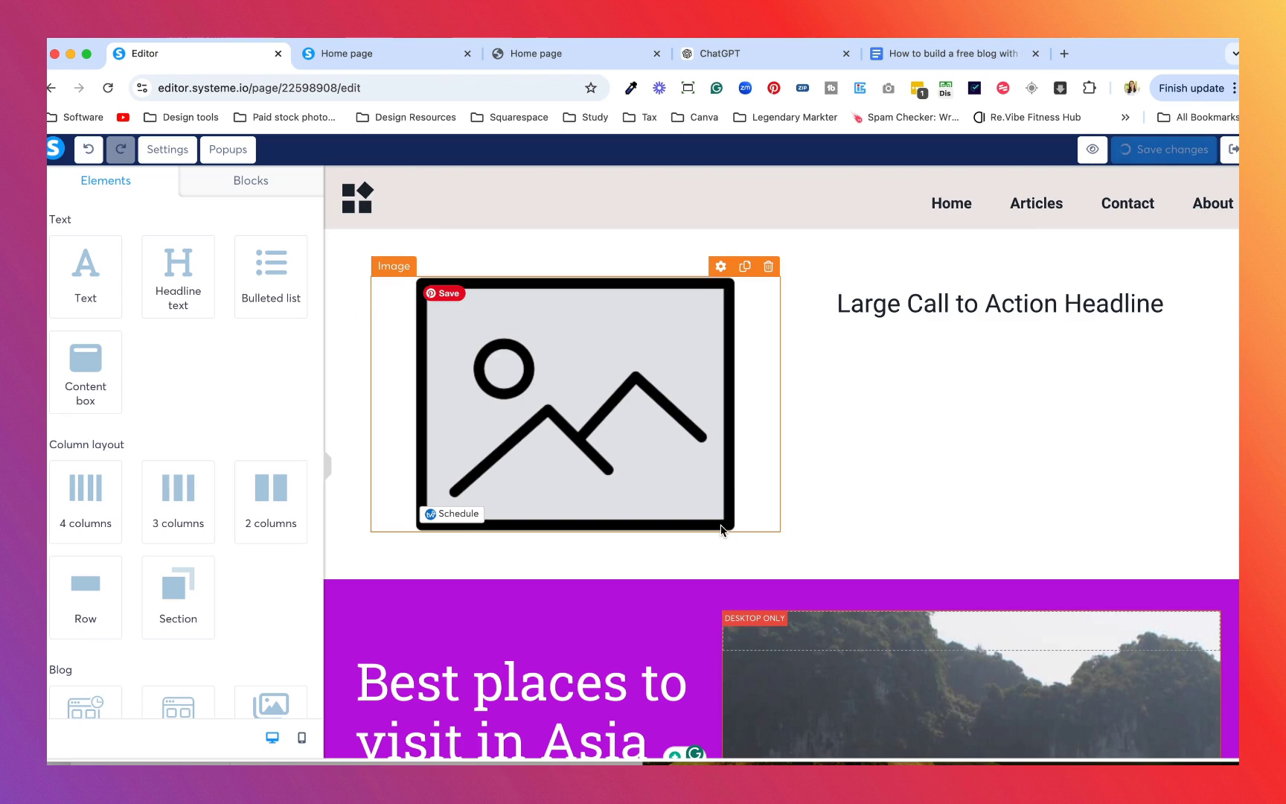
pyautogui.click(1229, 151)
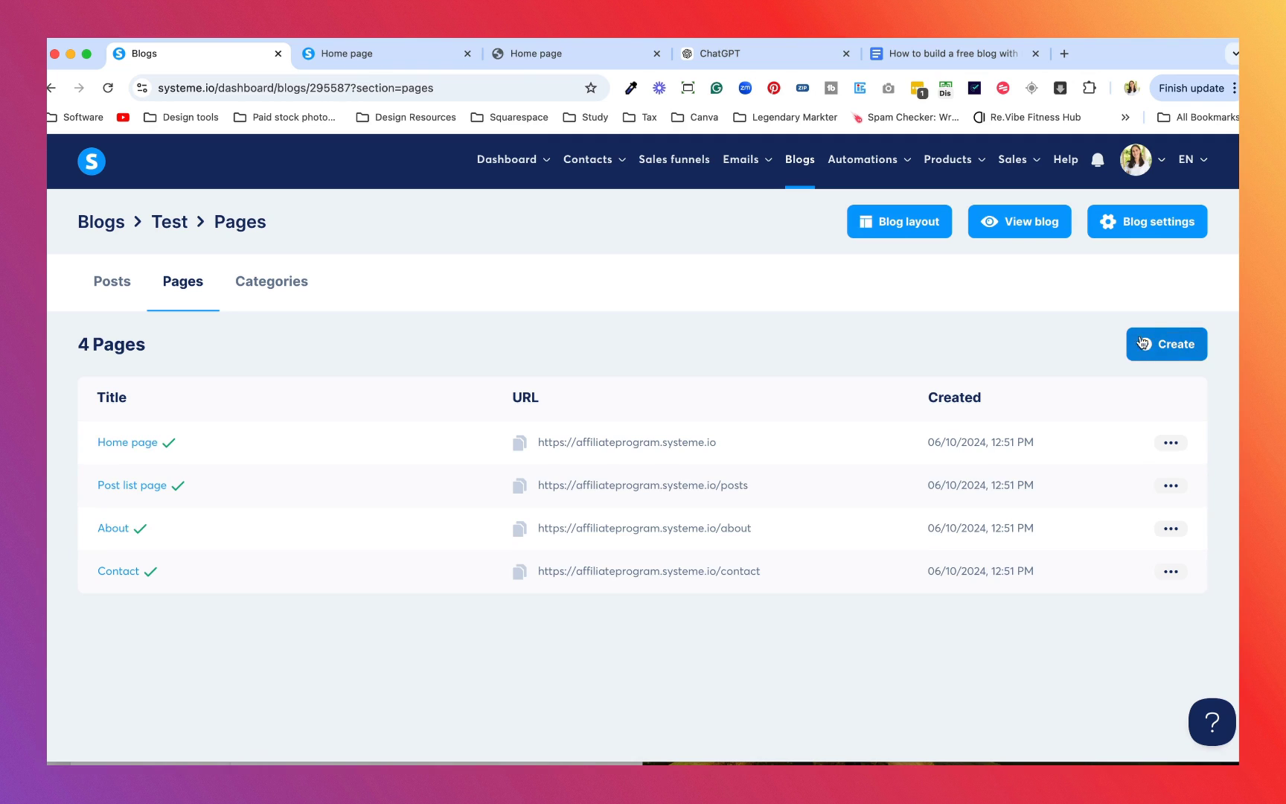
# Open the Post list page for editing and look at the settings of its category title section
pyautogui.click(151, 487)
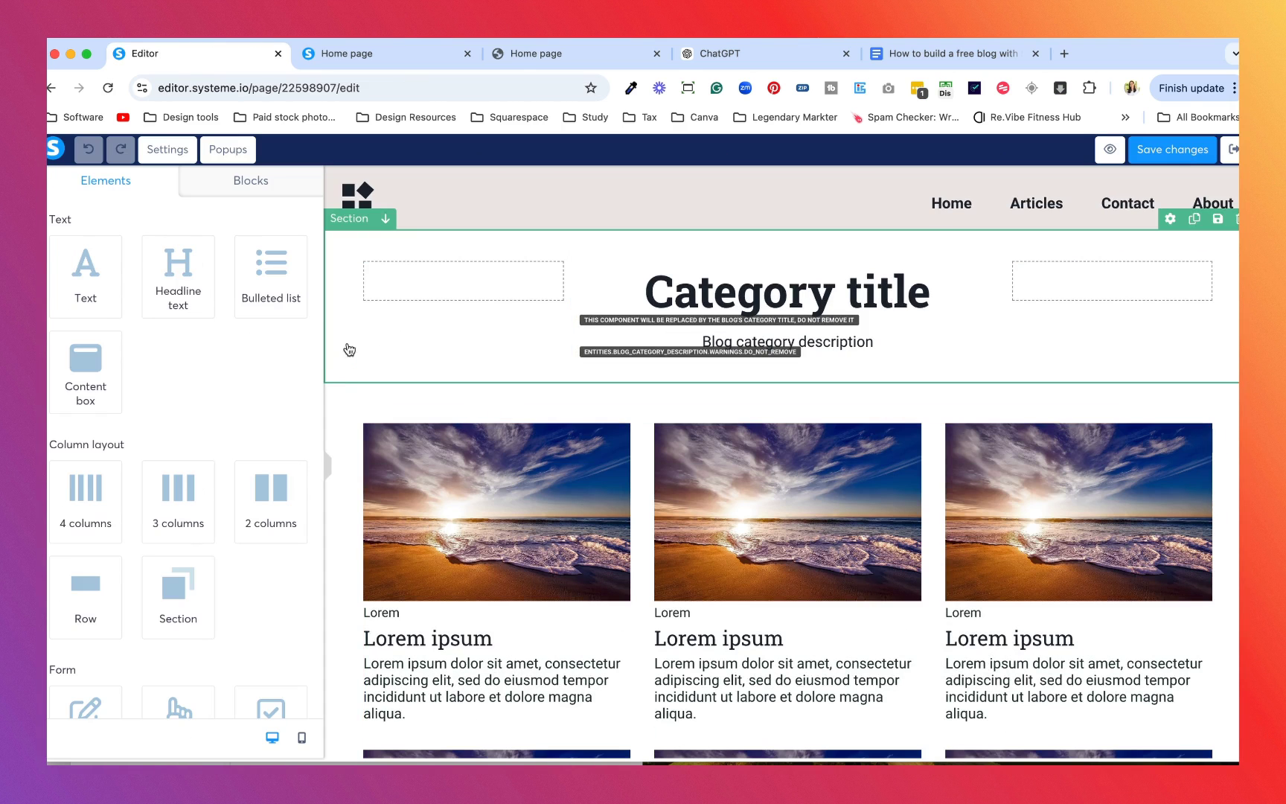
pyautogui.scroll(-1, 342, 469)
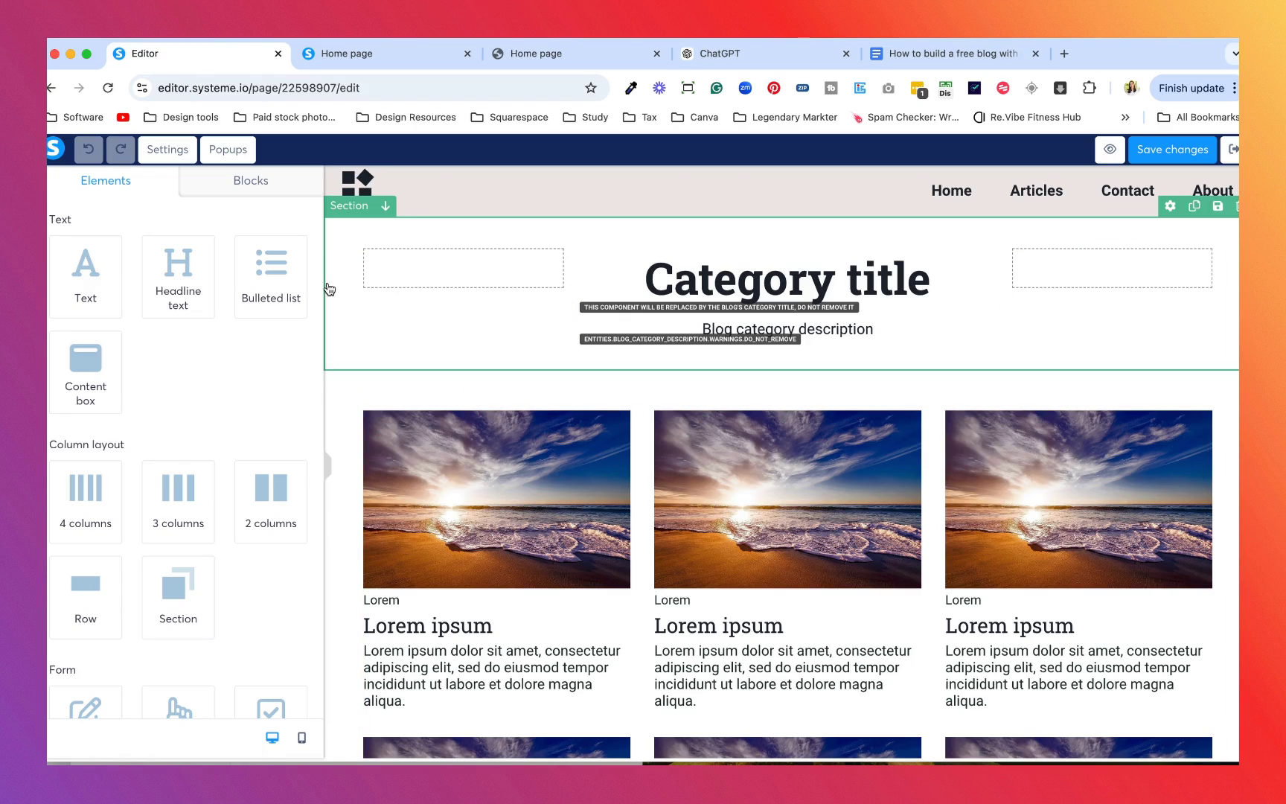
pyautogui.click(334, 321)
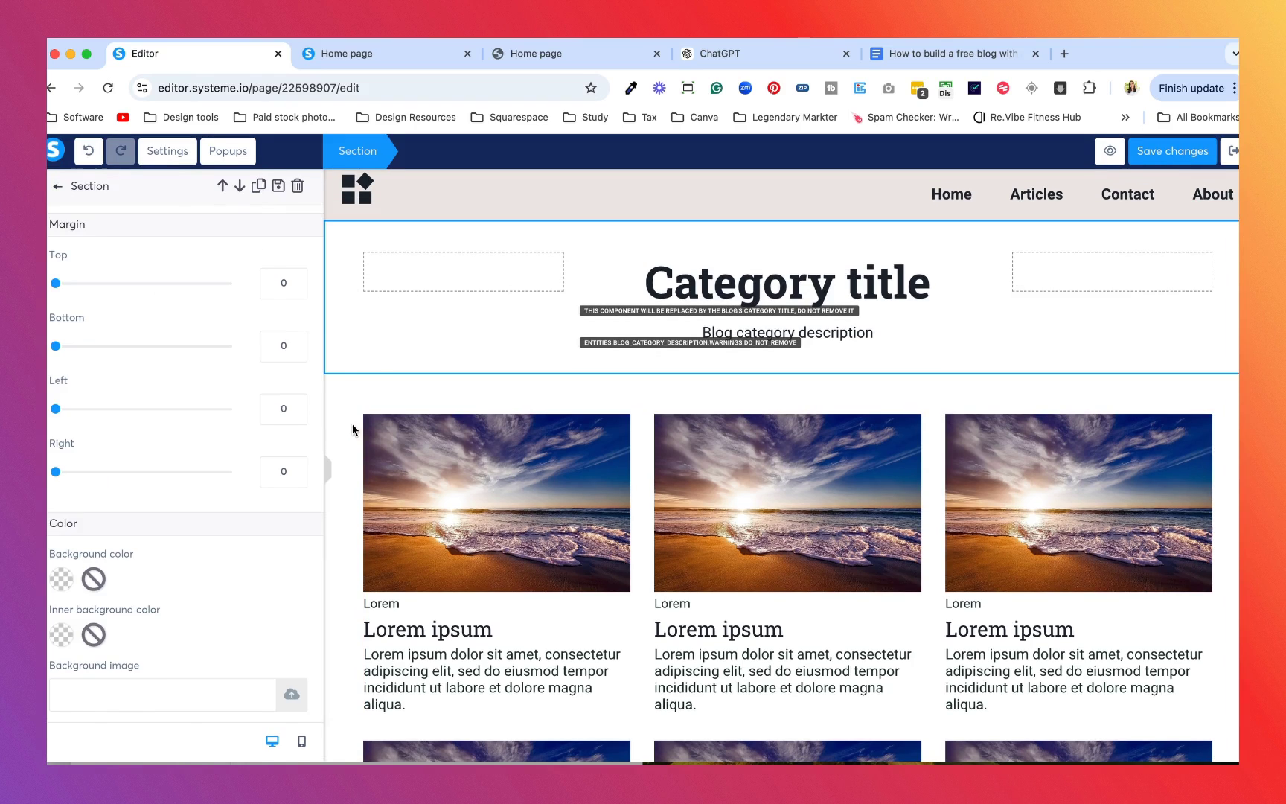
pyautogui.press('Escape')
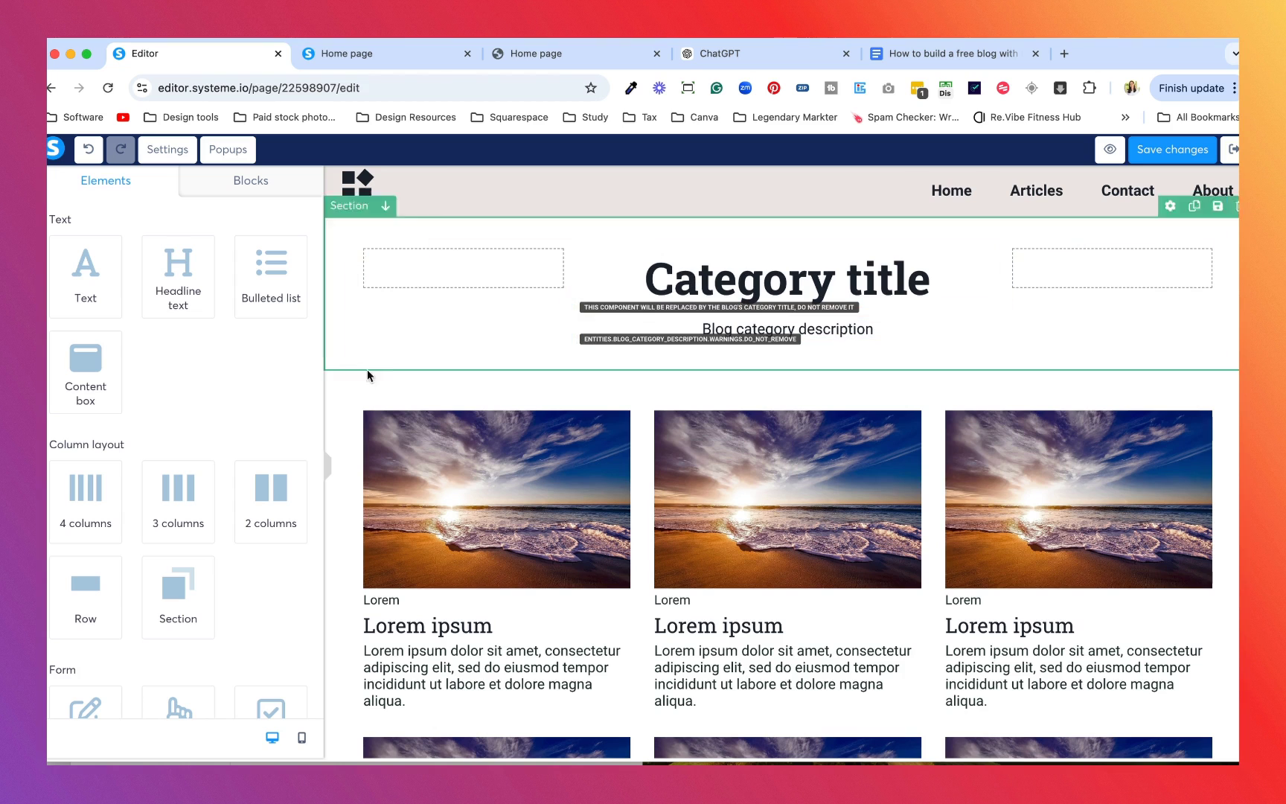
# Open the settings of the blog post listing on the Post list page and look at its post listing layout options
pyautogui.scroll(-2, 335, 430)
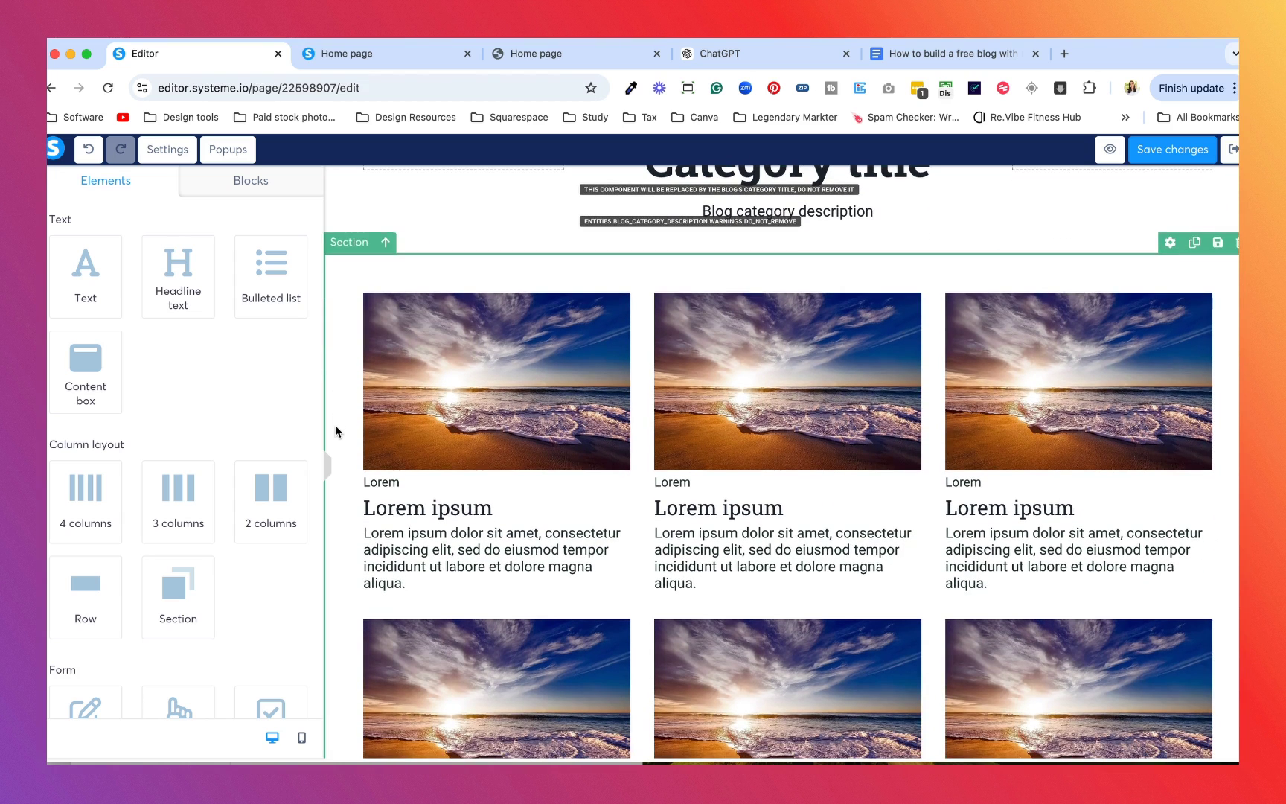
pyautogui.click(360, 376)
pyautogui.scroll(-2, 361, 350)
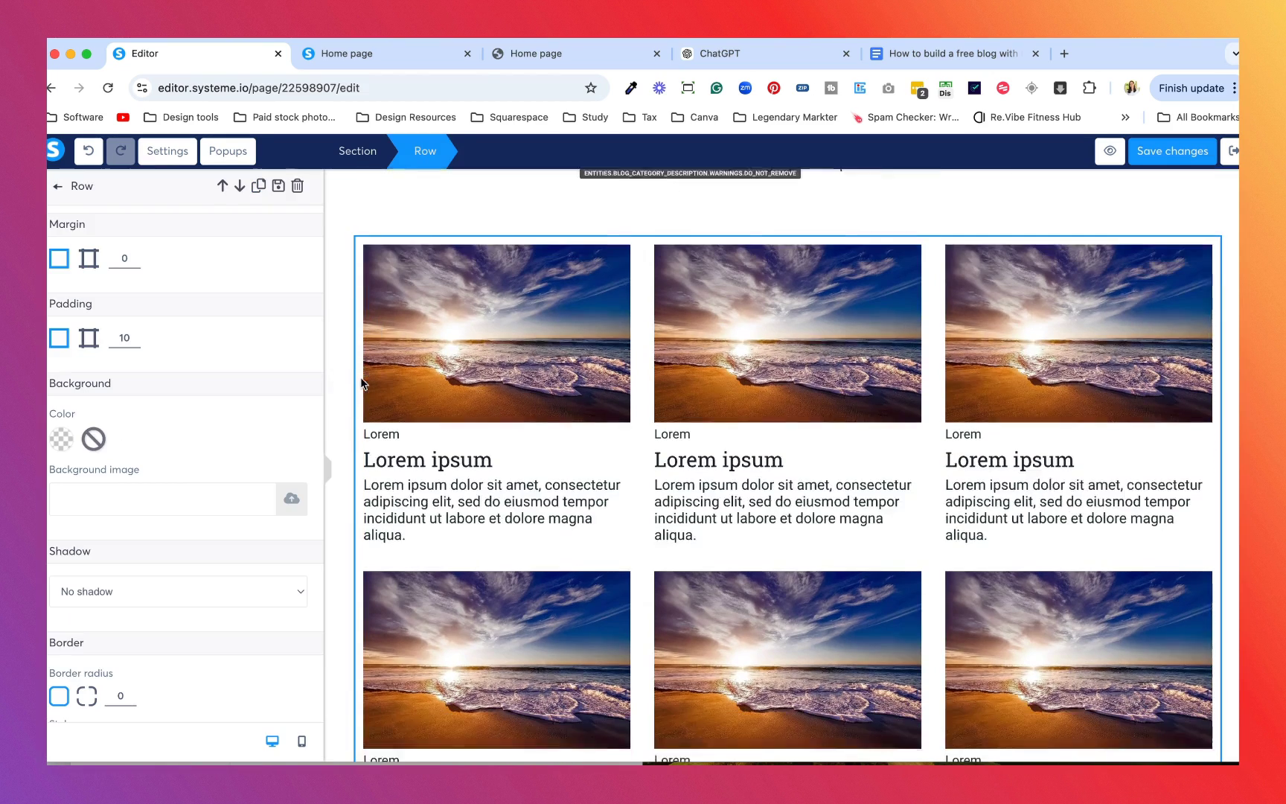
pyautogui.press('Escape')
pyautogui.click(363, 313)
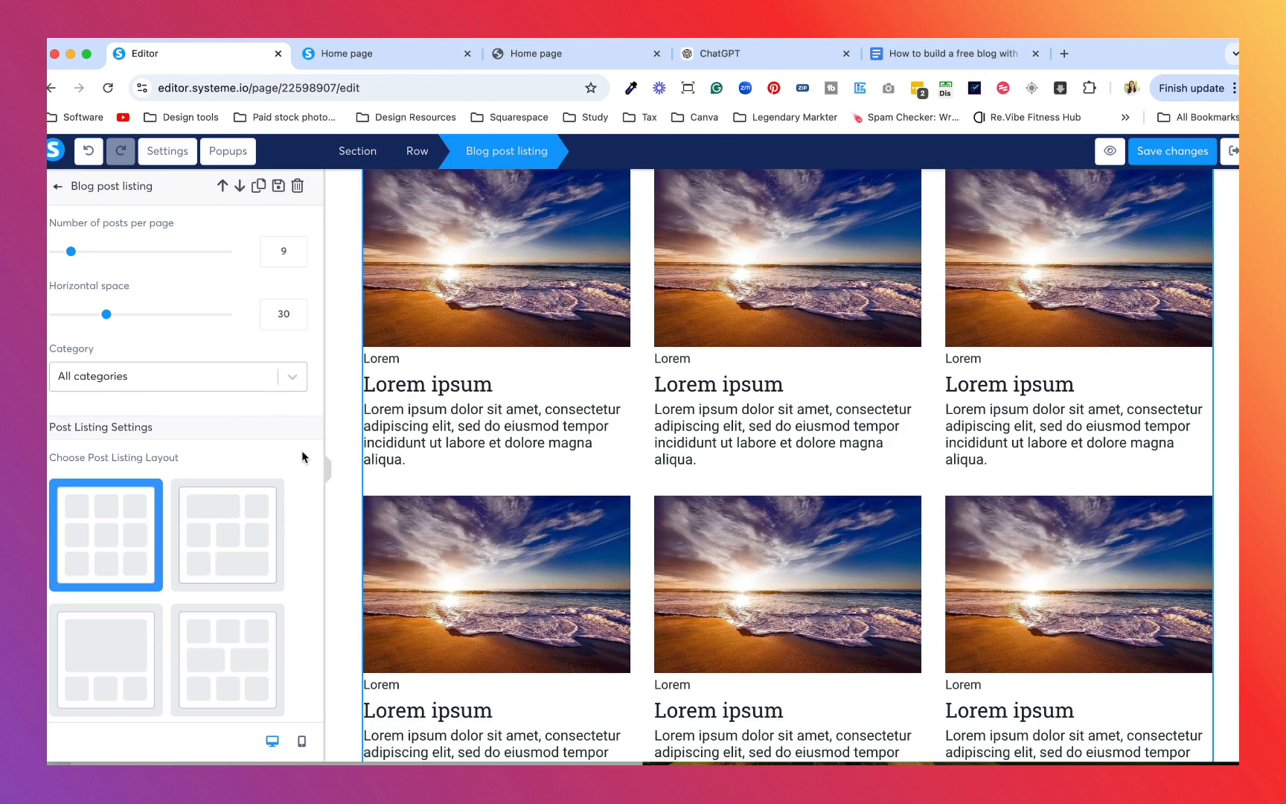
pyautogui.scroll(-5, 296, 484)
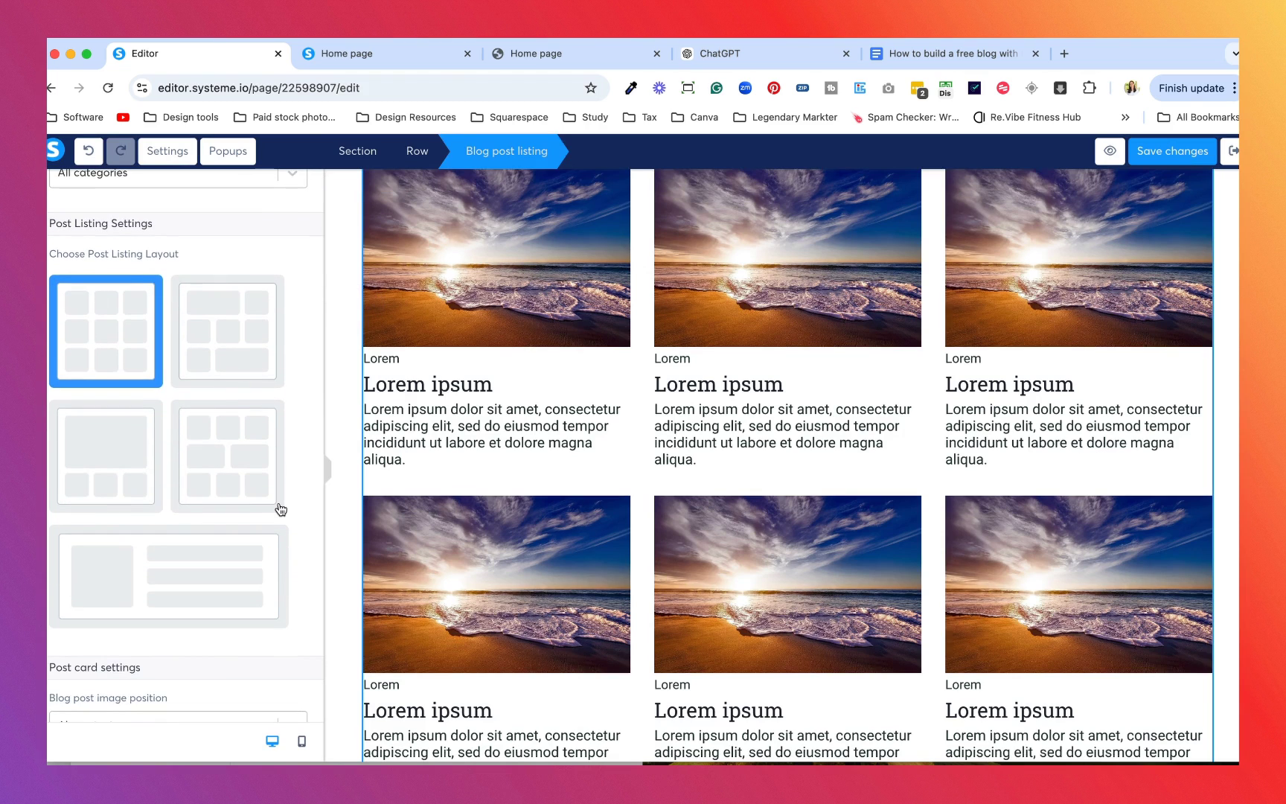
pyautogui.scroll(-2, 290, 521)
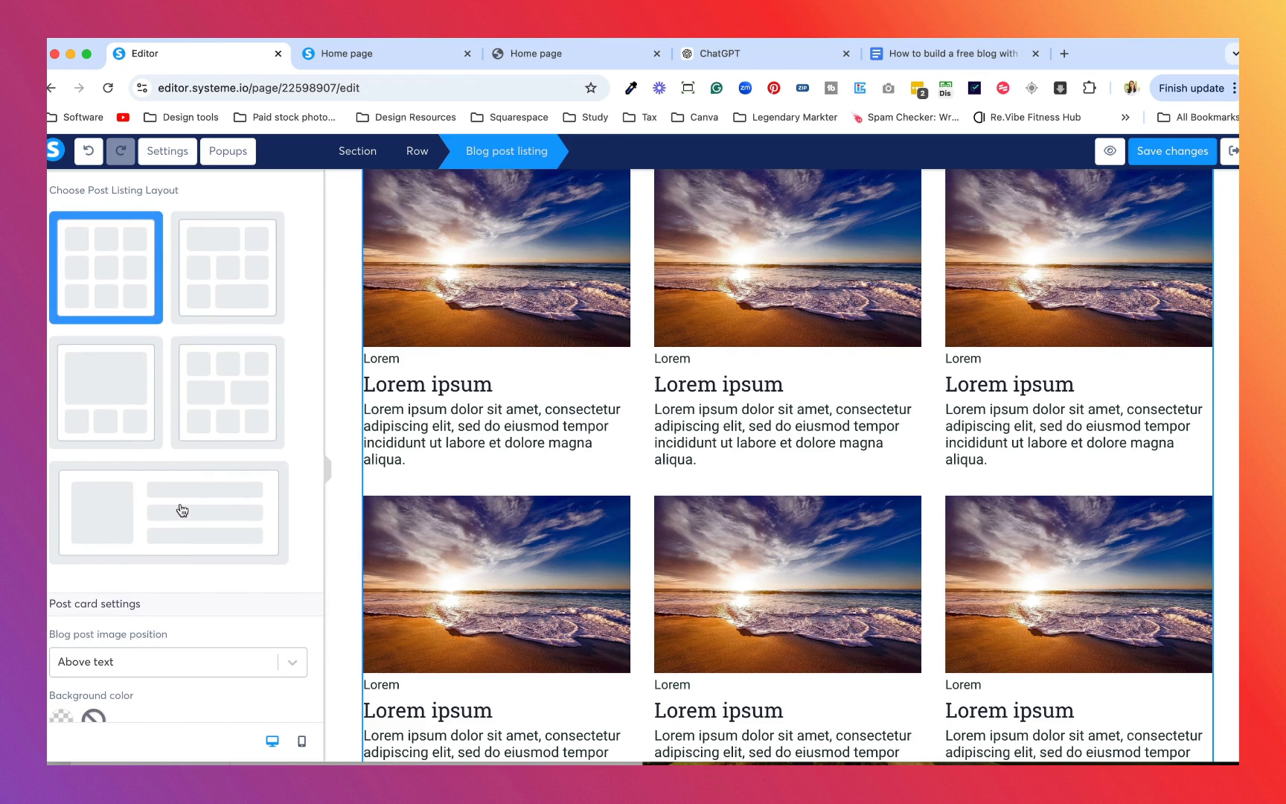
# Try the alternative layouts on the blog post listing, return it to the uniform three-column grid, and deselect the listing
pyautogui.click(196, 533)
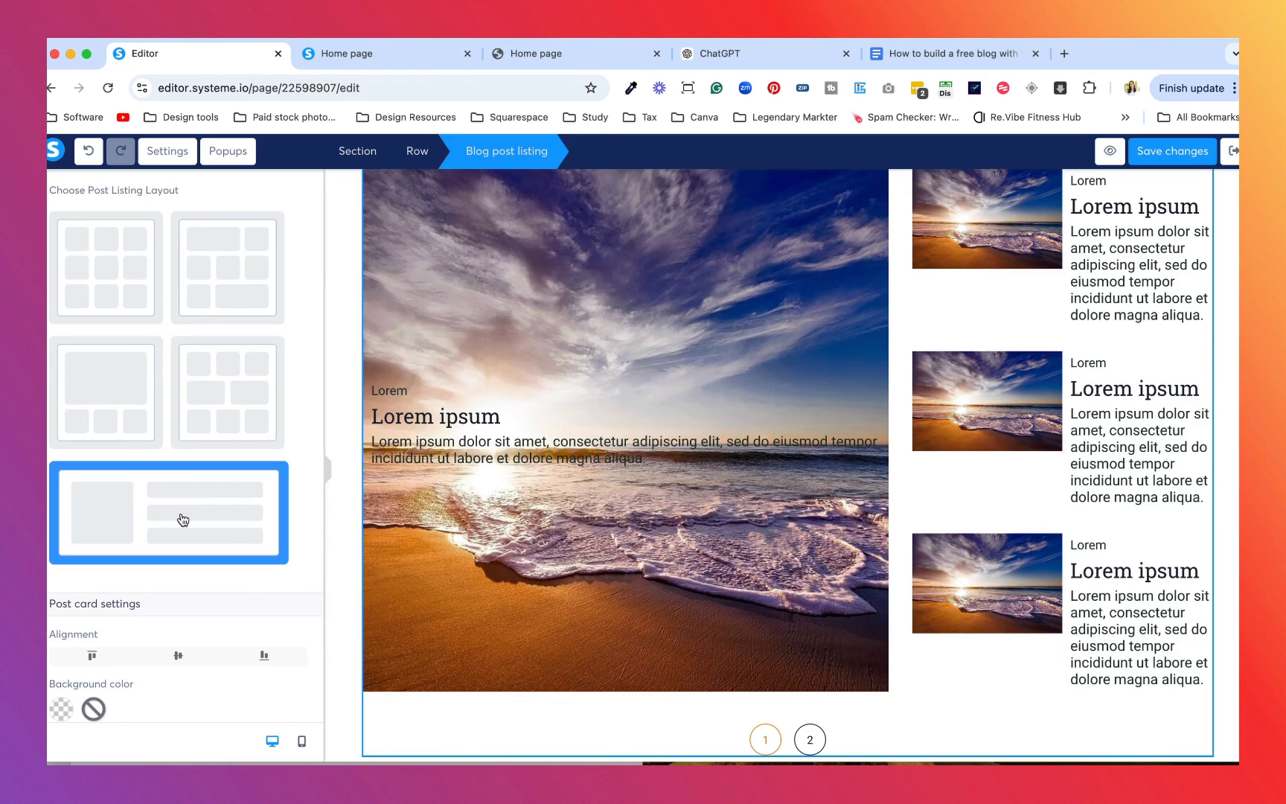
pyautogui.click(241, 400)
pyautogui.click(110, 406)
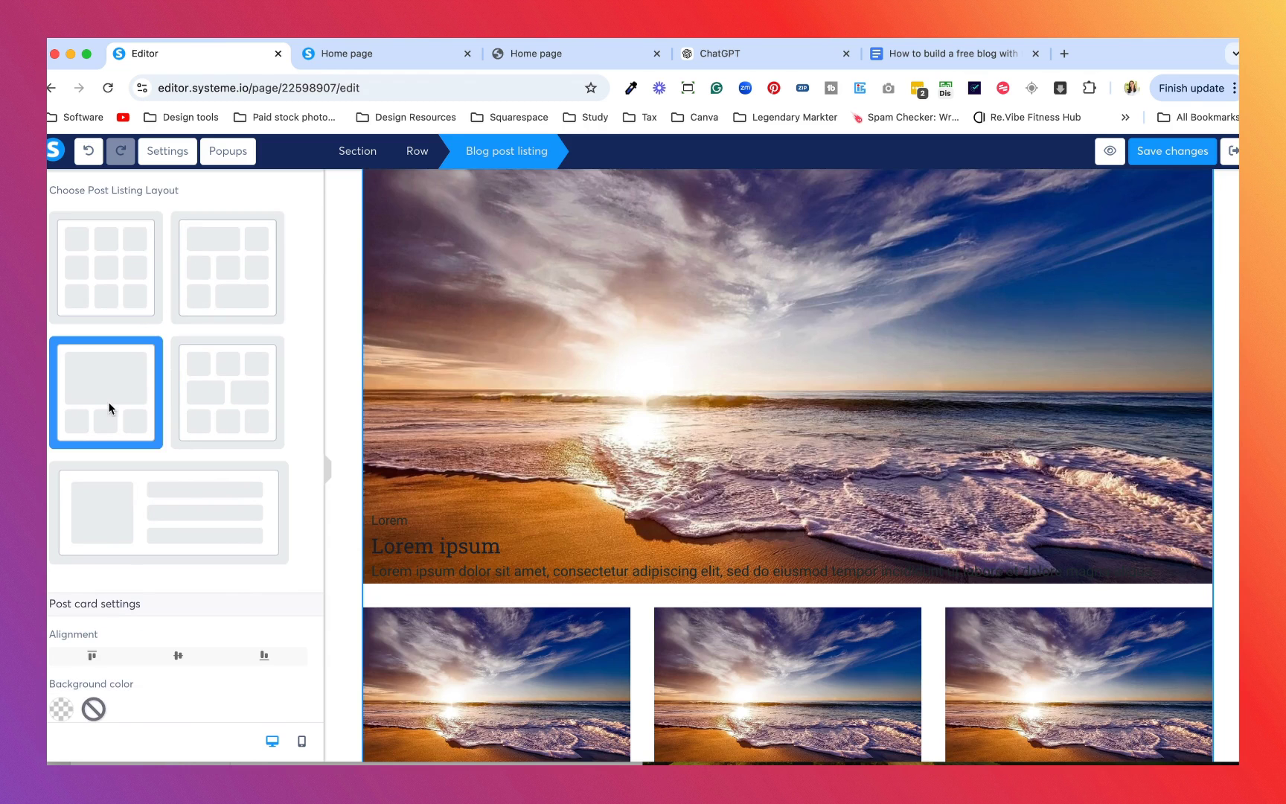
pyautogui.click(218, 288)
pyautogui.click(109, 272)
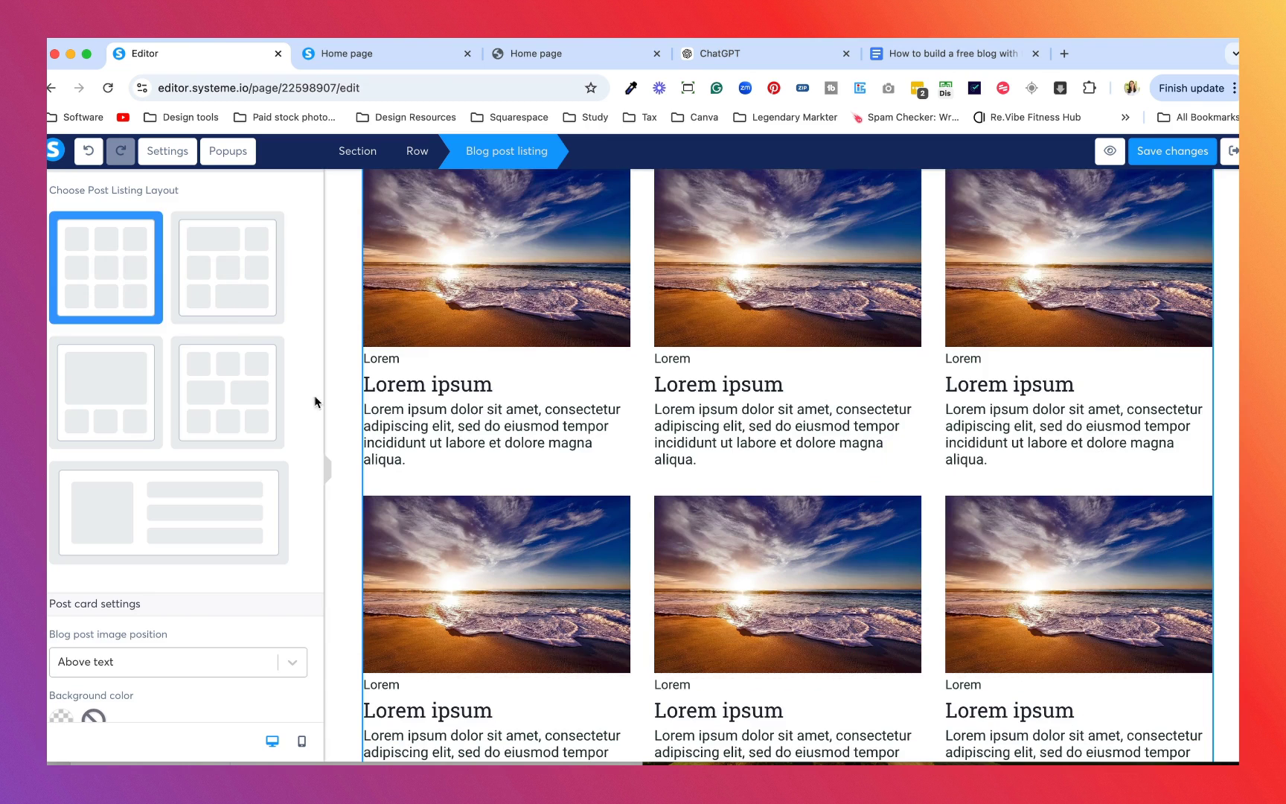
pyautogui.click(344, 516)
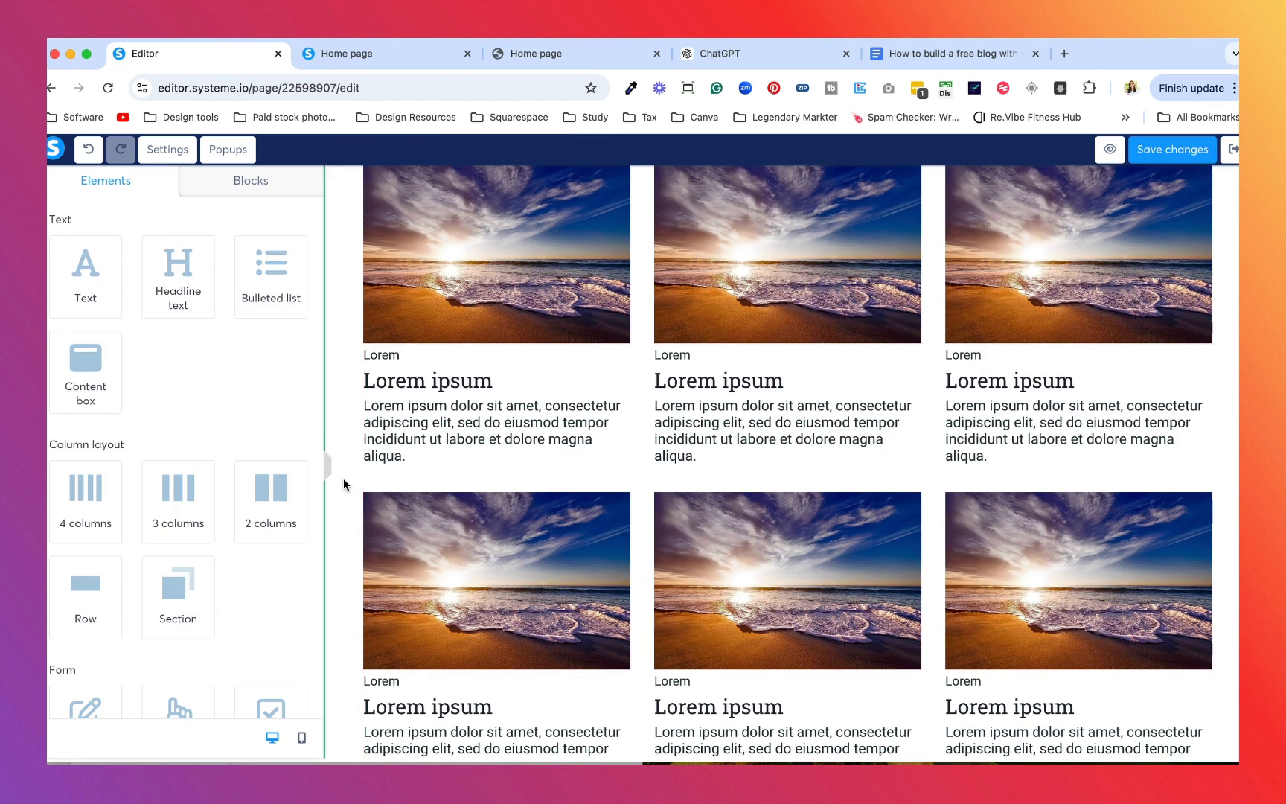
# Exit the Post list page editor and open the blog layout for editing, declining the unsaved changes from the previous session
pyautogui.scroll(5, 344, 483)
pyautogui.scroll(-2, 345, 482)
pyautogui.scroll(2, 345, 483)
pyautogui.click(1232, 151)
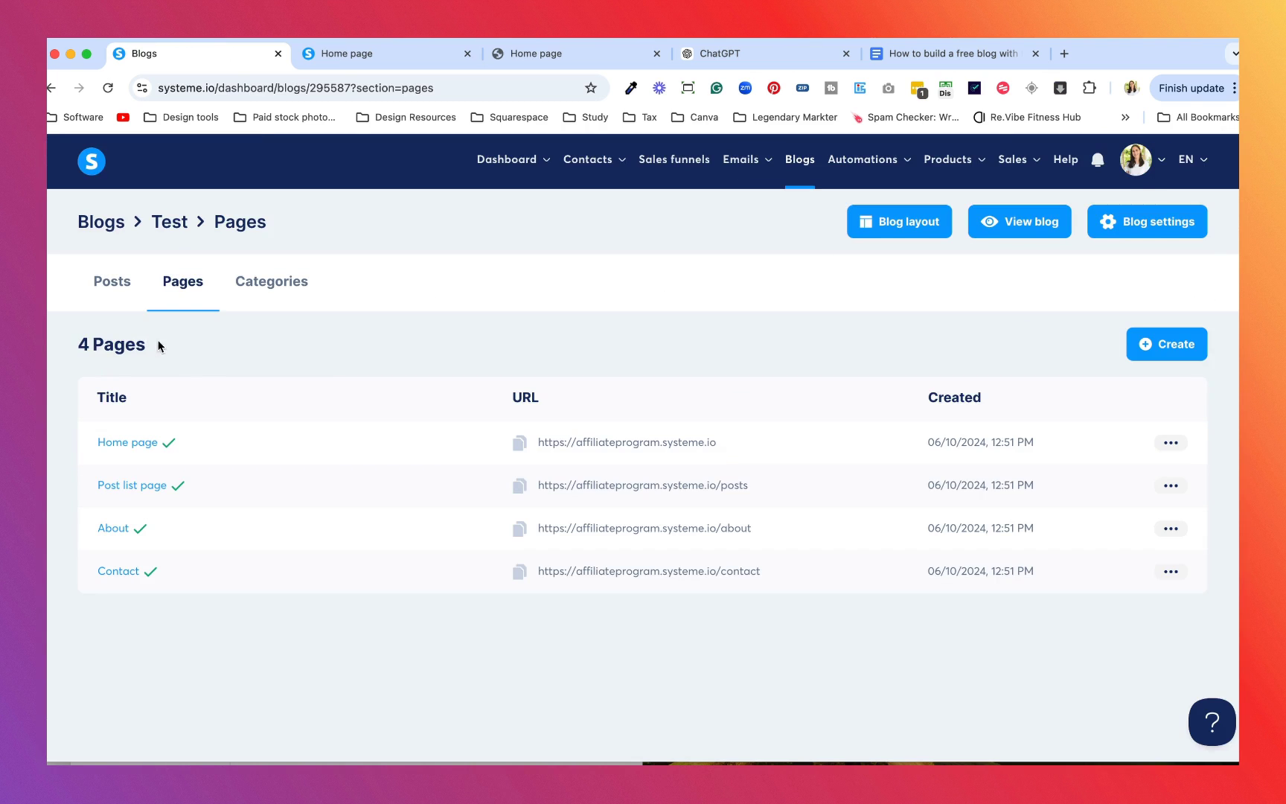
pyautogui.click(919, 222)
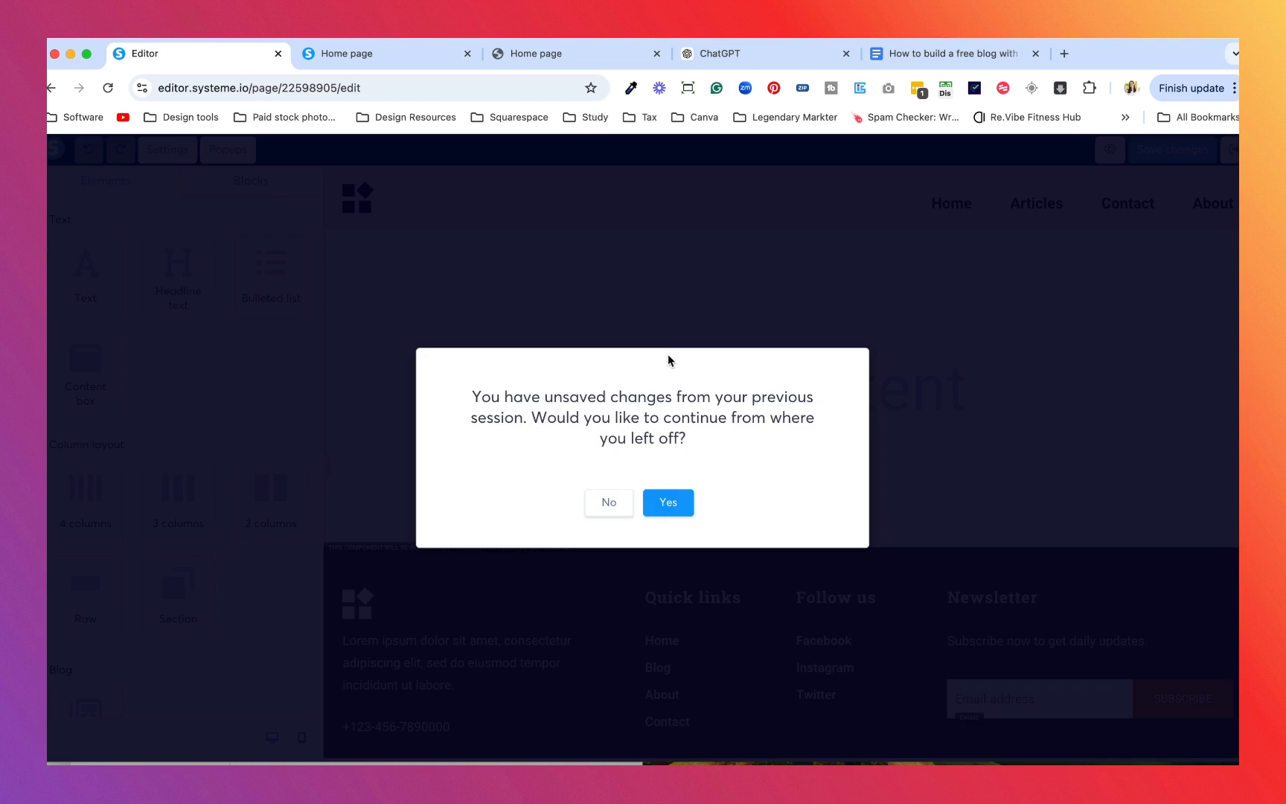
pyautogui.click(608, 507)
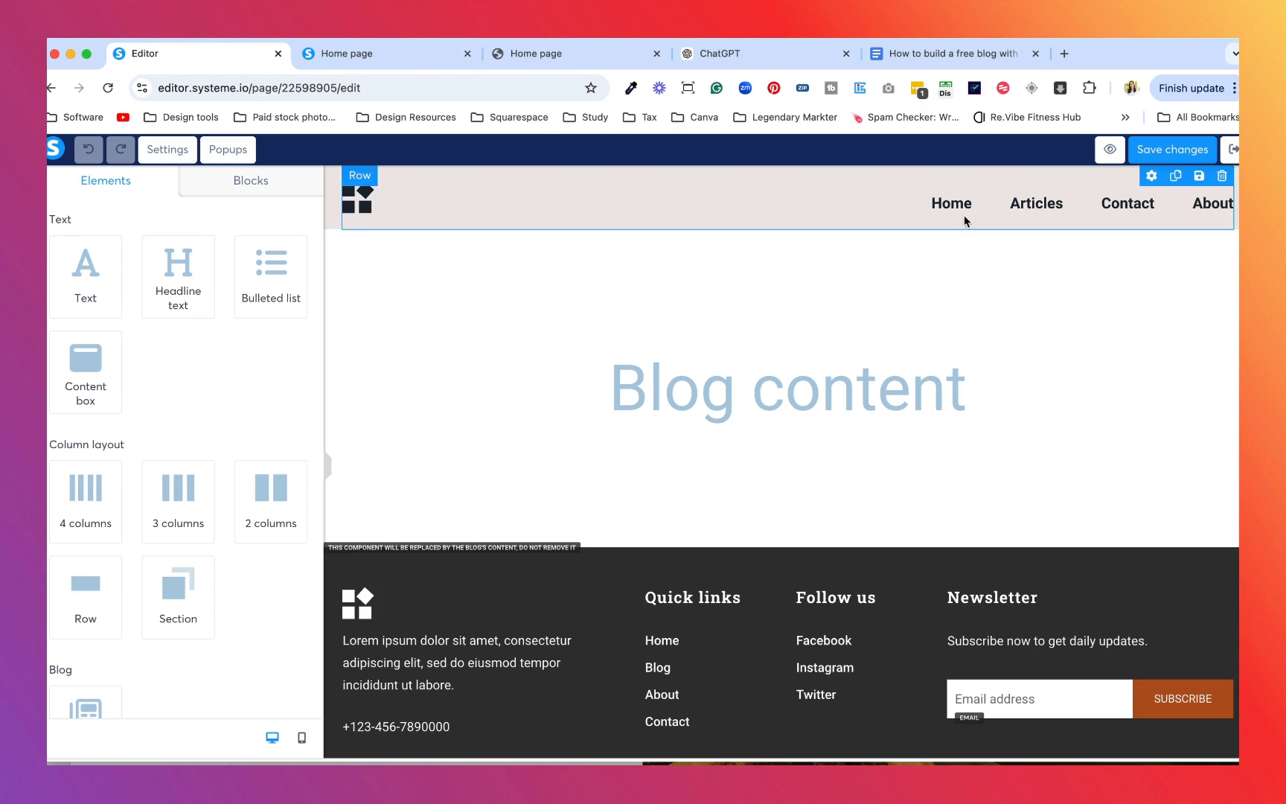
# Link the header menu's Home item to the Post list page, and switch that item's link type to Custom URL
pyautogui.click(879, 205)
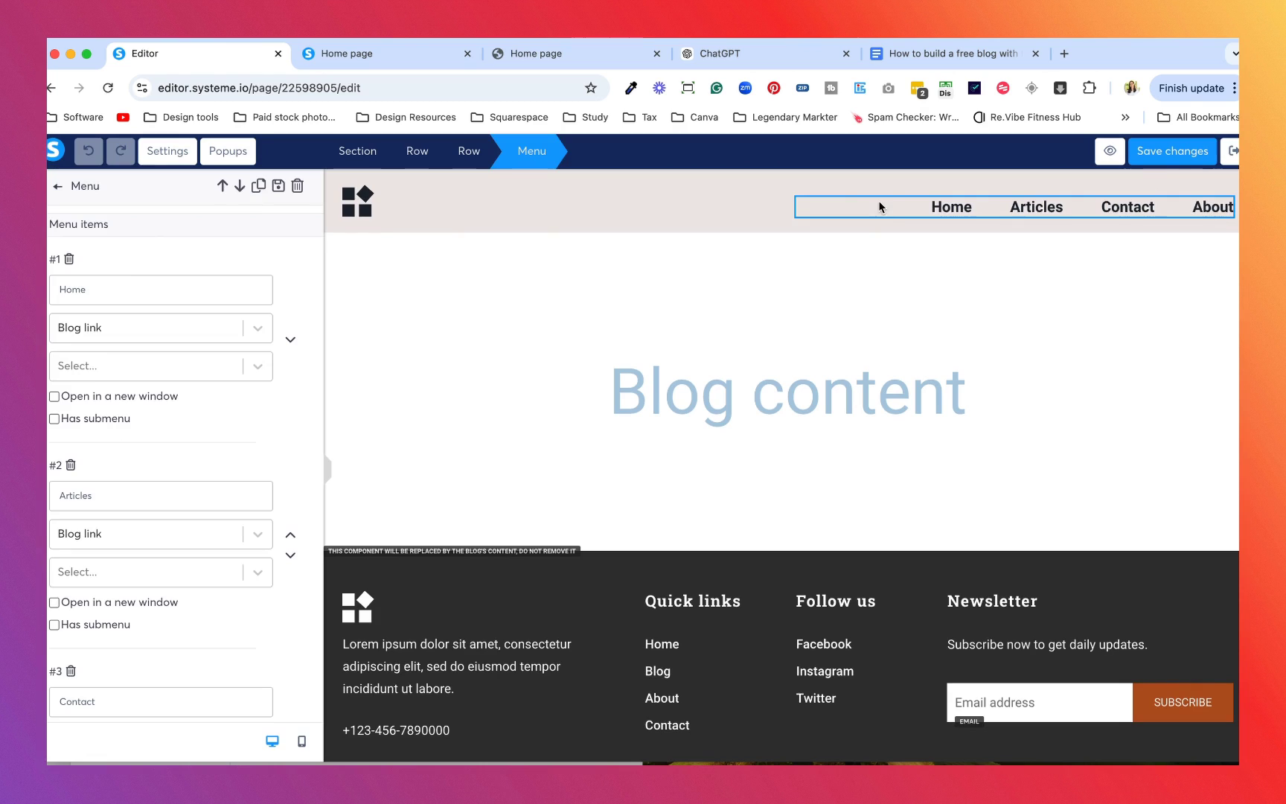
pyautogui.click(256, 367)
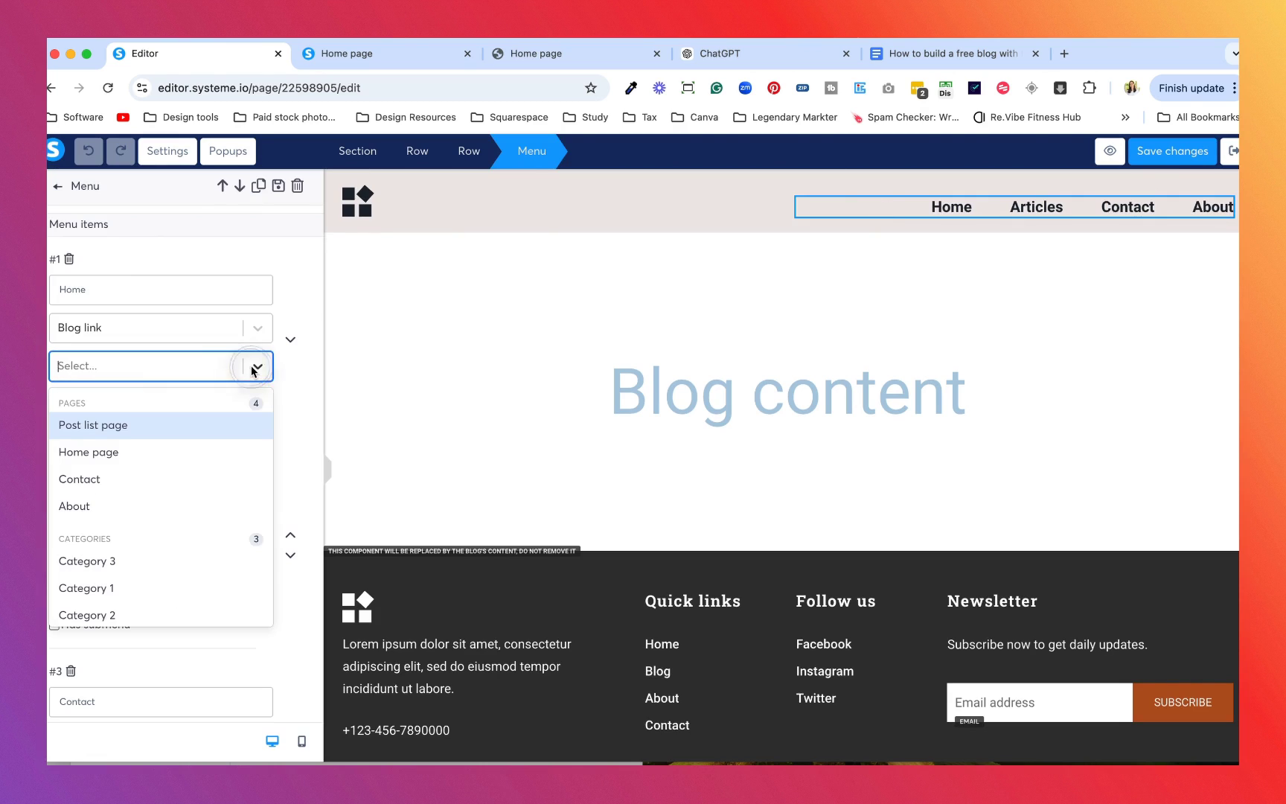
pyautogui.click(146, 431)
pyautogui.click(272, 432)
pyautogui.scroll(-1, 273, 435)
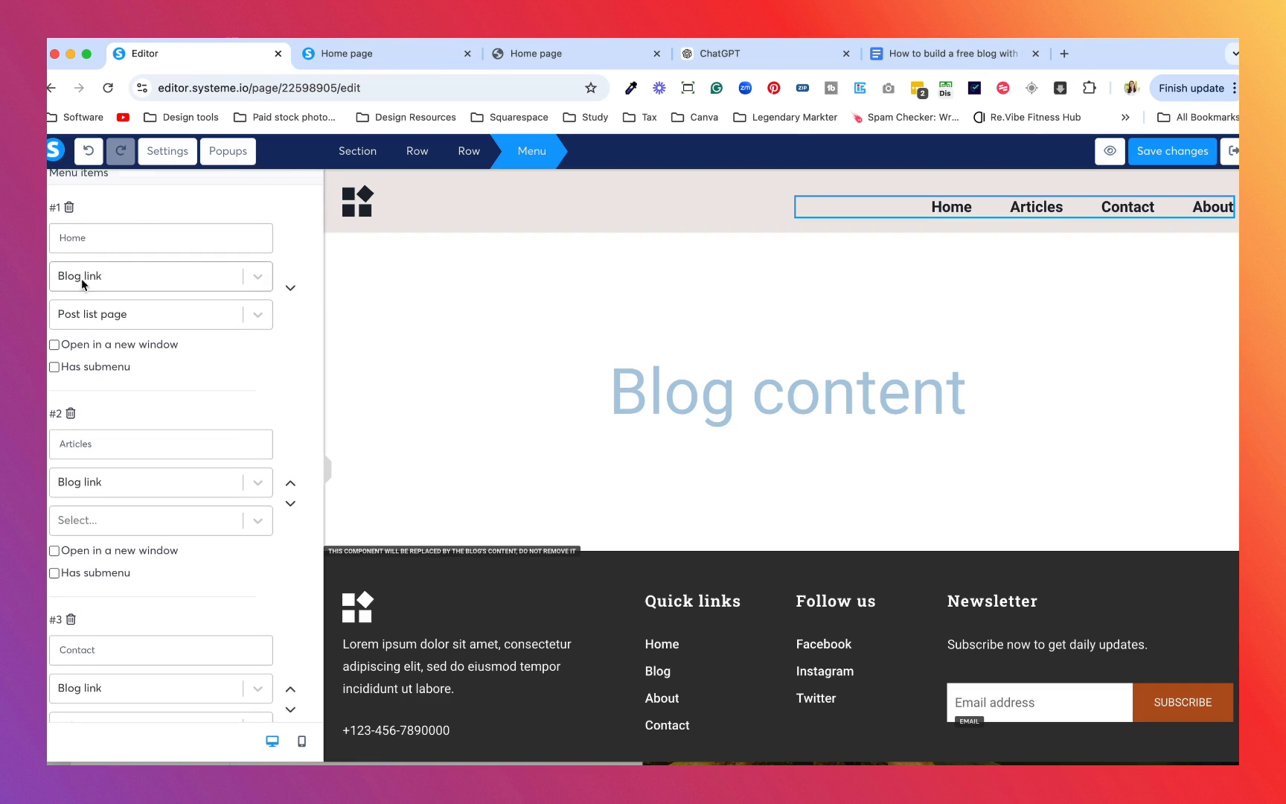
pyautogui.scroll(1, 93, 278)
pyautogui.click(257, 293)
pyautogui.click(164, 358)
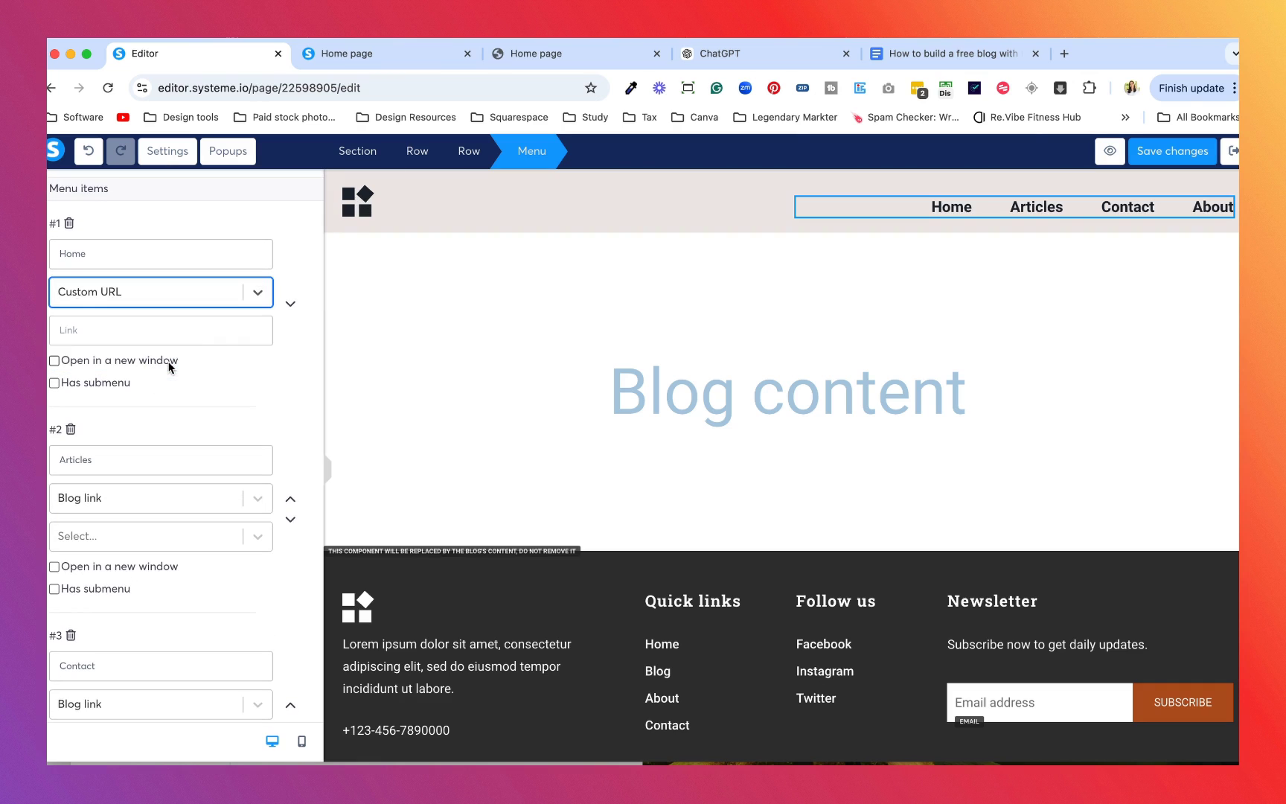
pyautogui.click(241, 329)
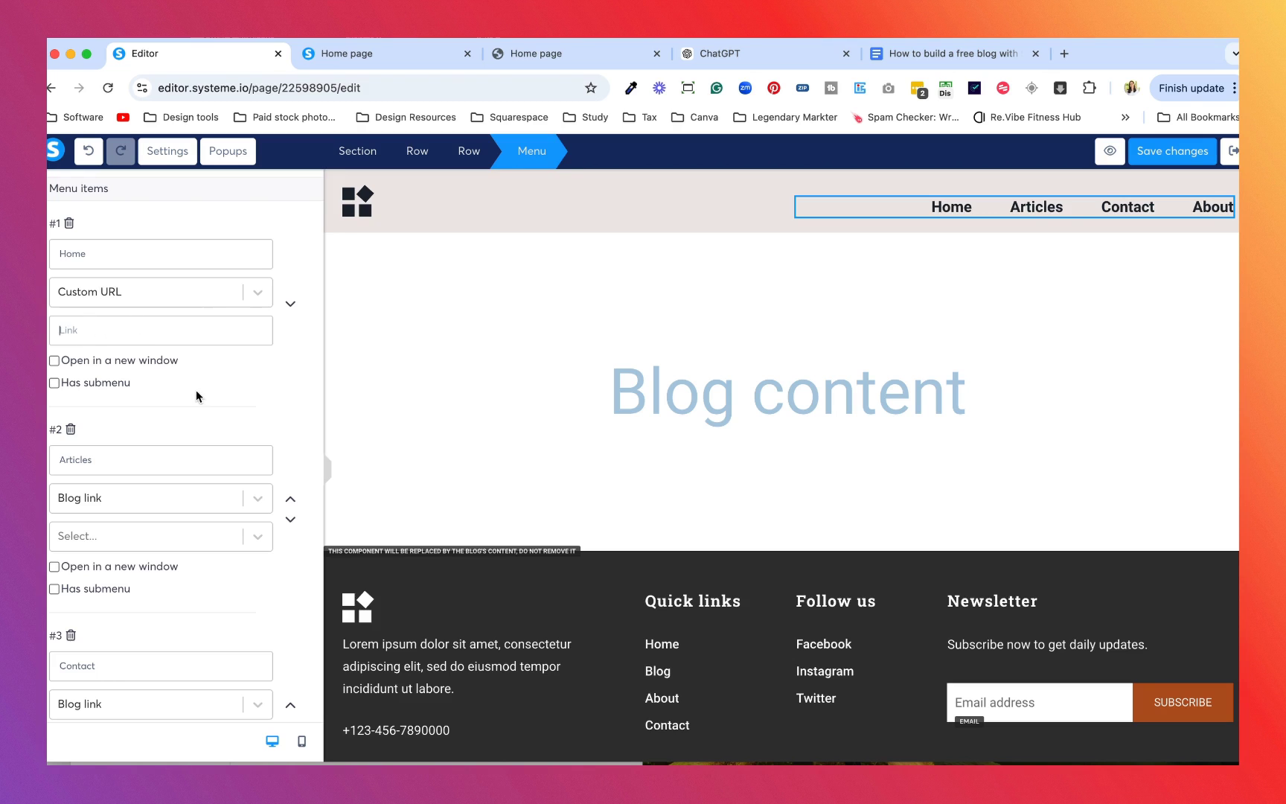
# Link the header menu's Articles item to the Post list page as a blog link
pyautogui.scroll(-3, 252, 405)
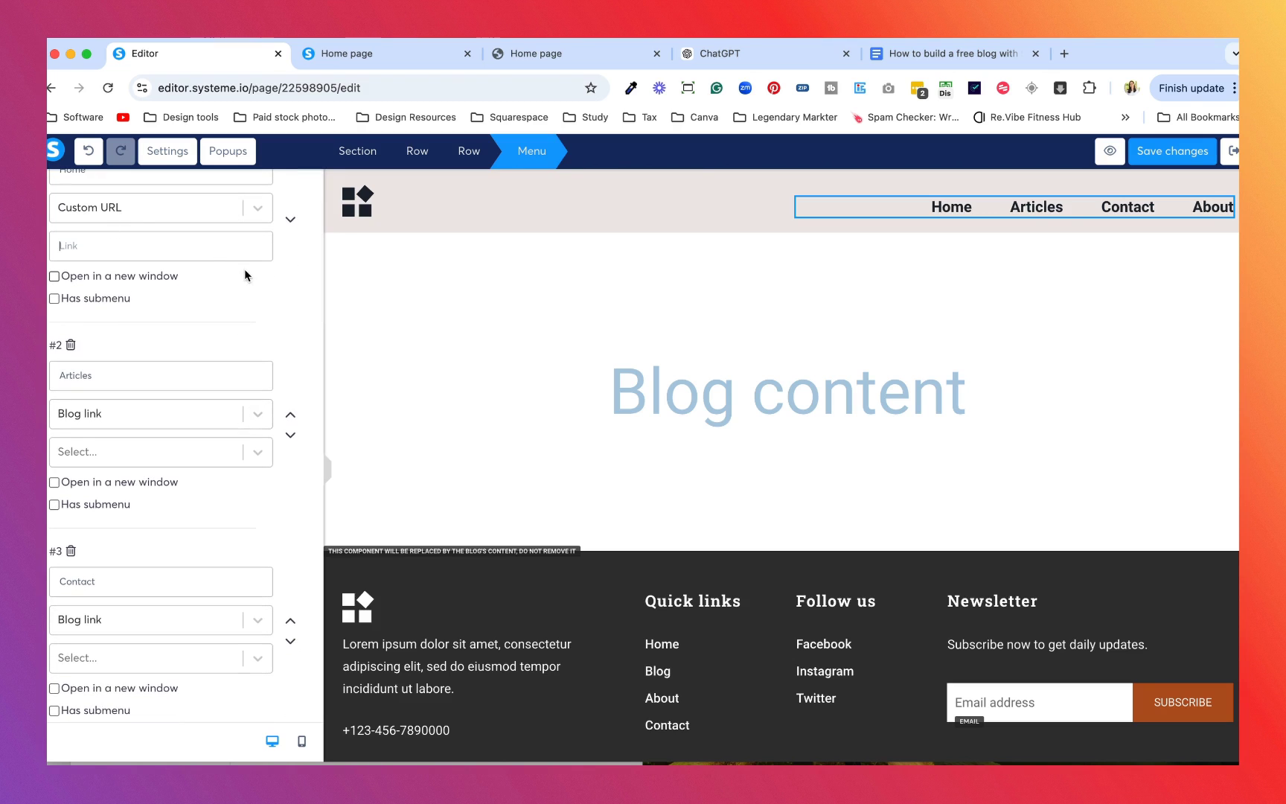
pyautogui.scroll(4, 252, 337)
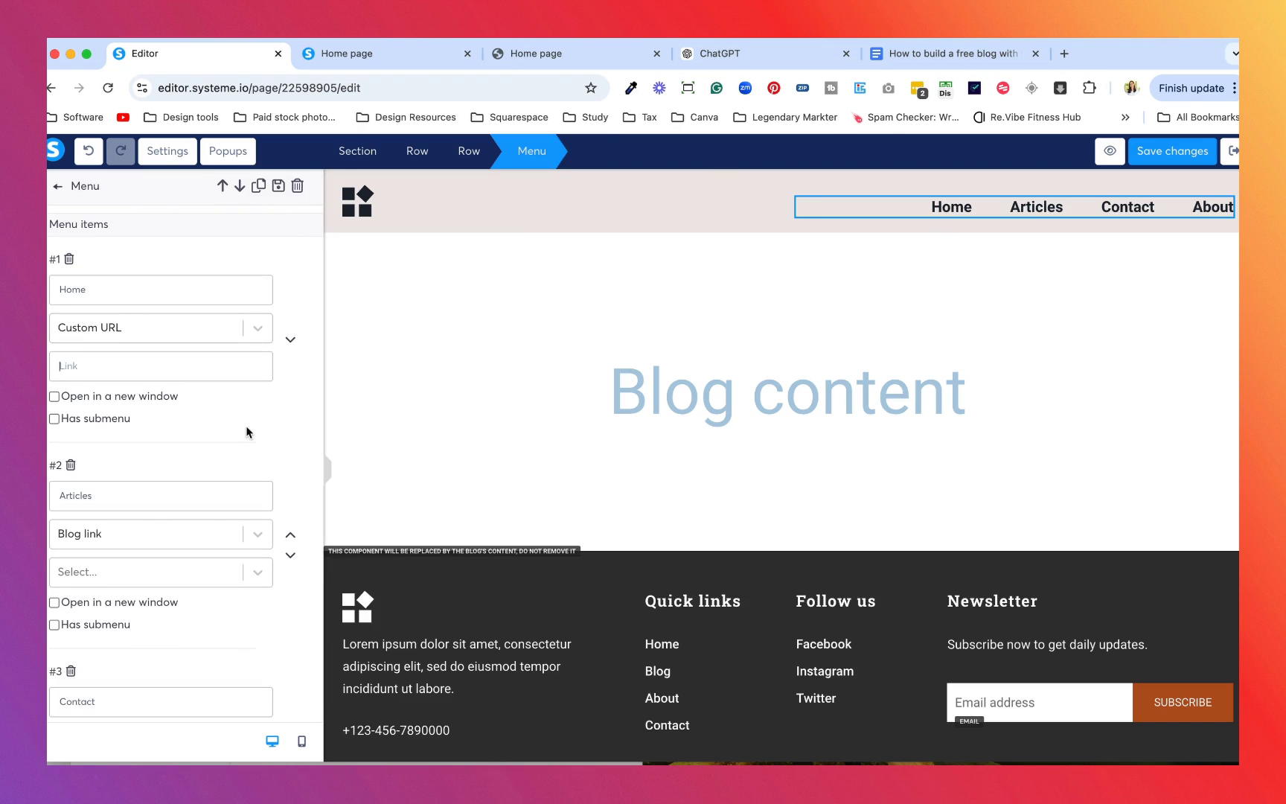
pyautogui.scroll(-5, 298, 415)
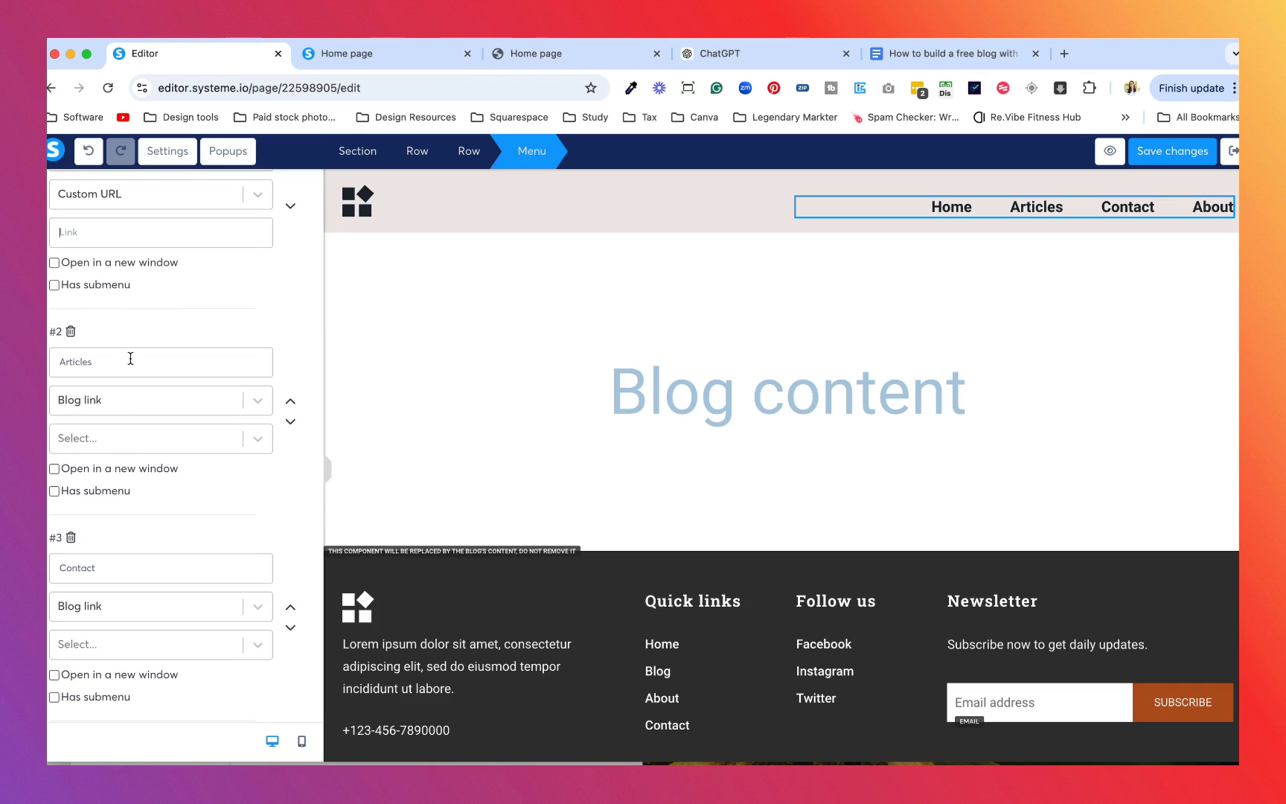
pyautogui.click(253, 444)
pyautogui.click(163, 497)
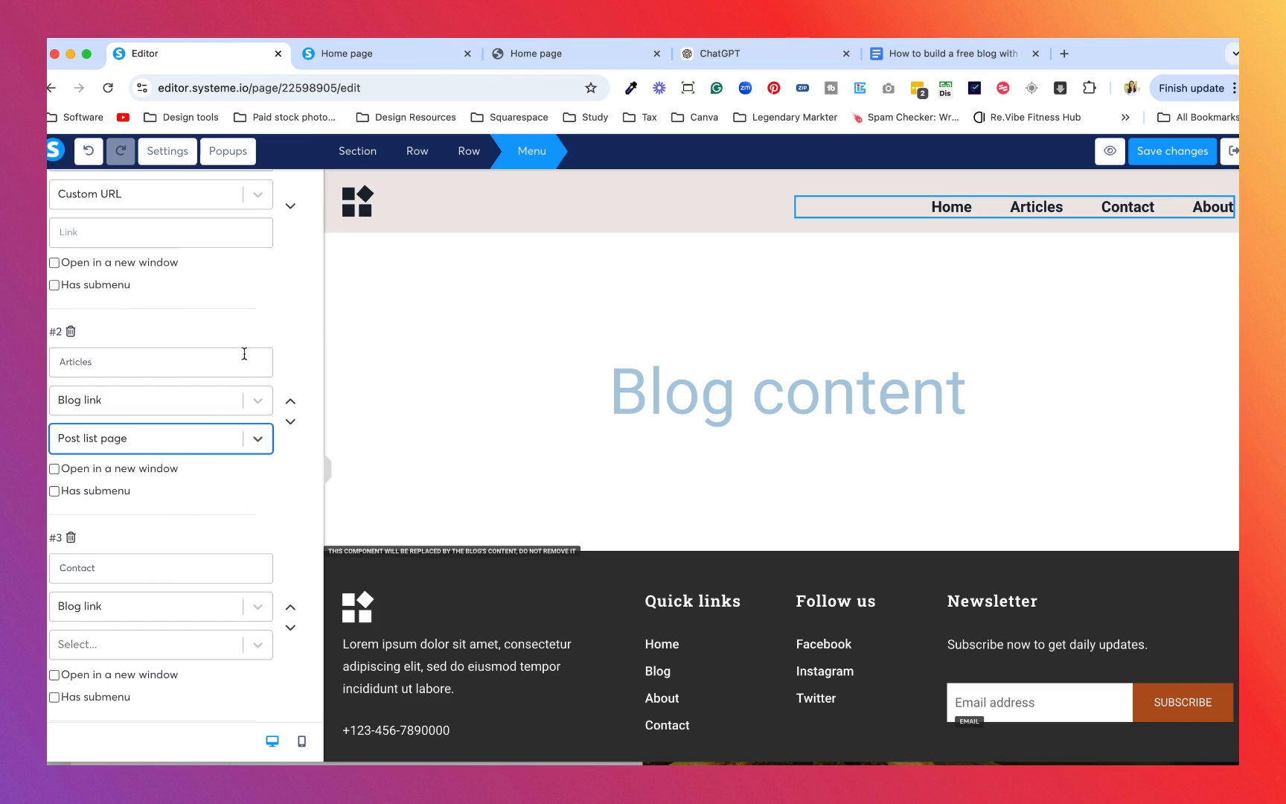
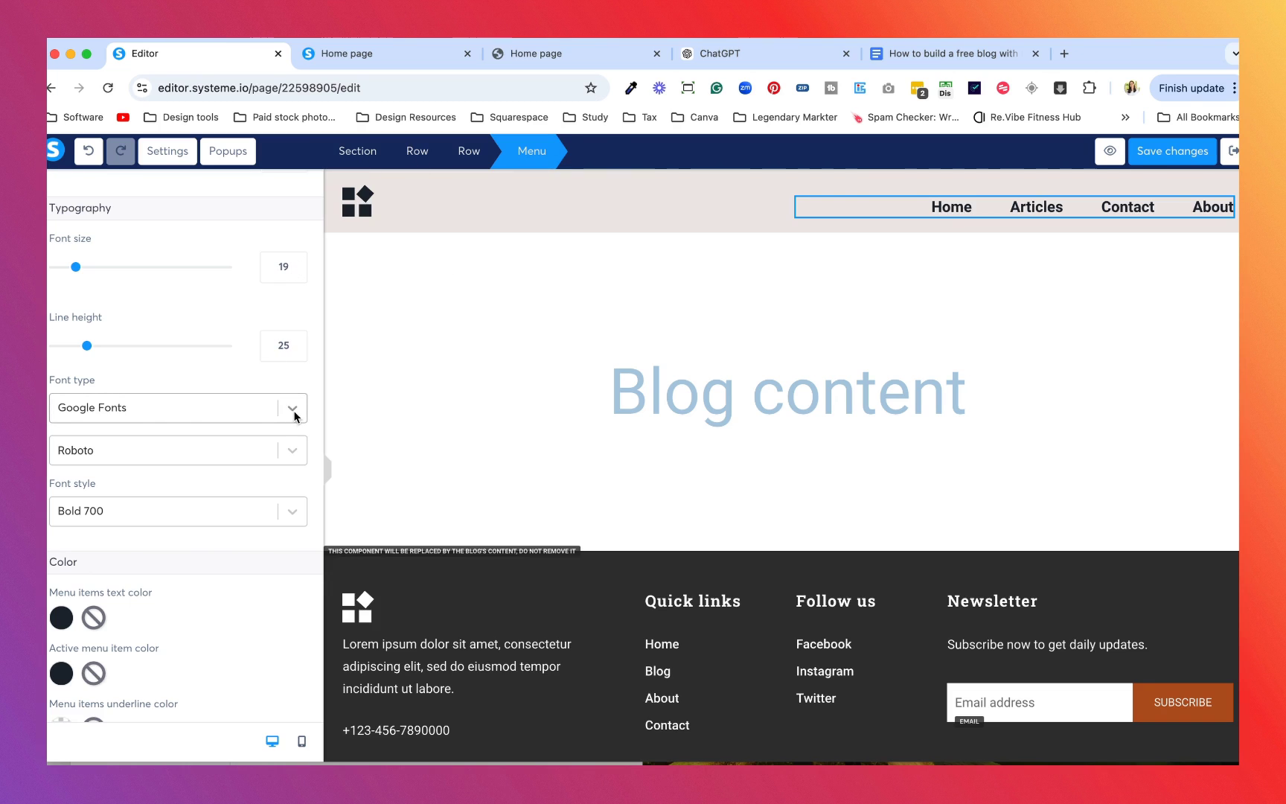
# Change the header menu's Google font to Open Sans and deselect the menu
pyautogui.click(290, 447)
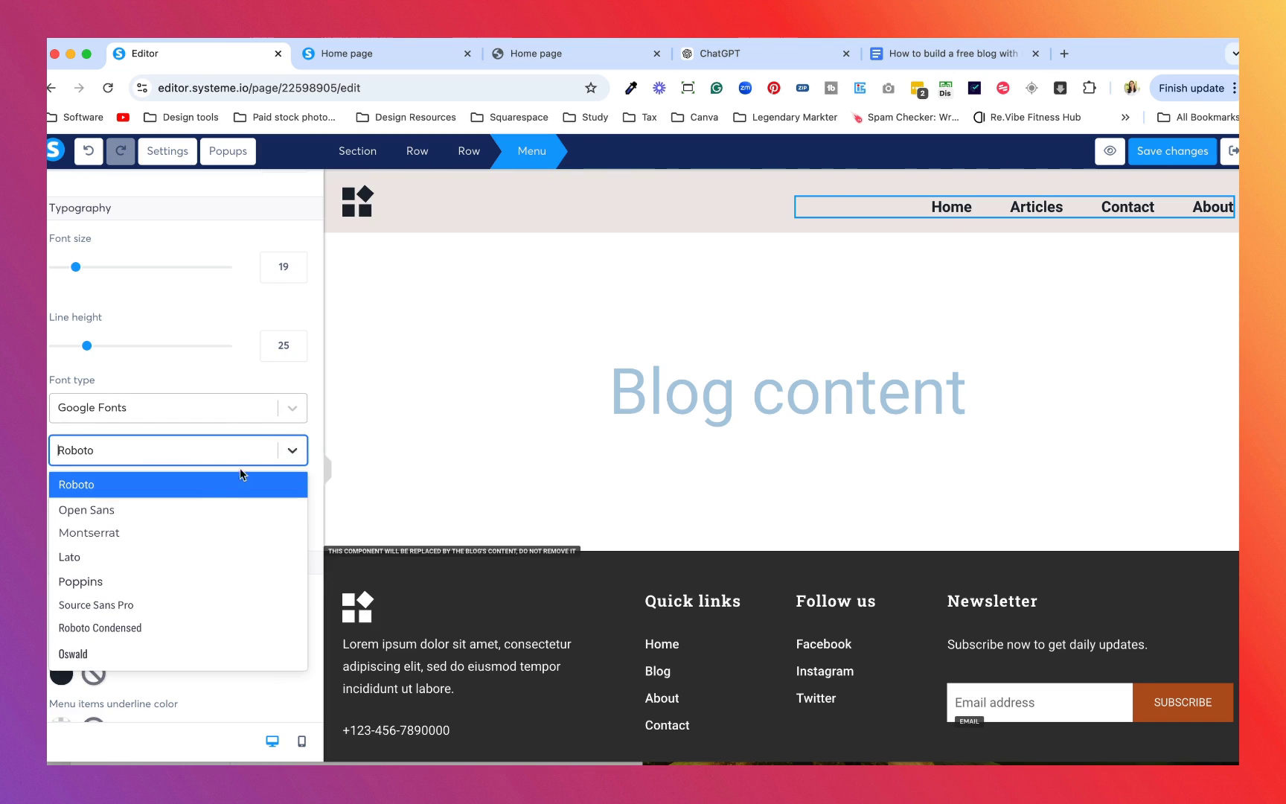
pyautogui.click(210, 500)
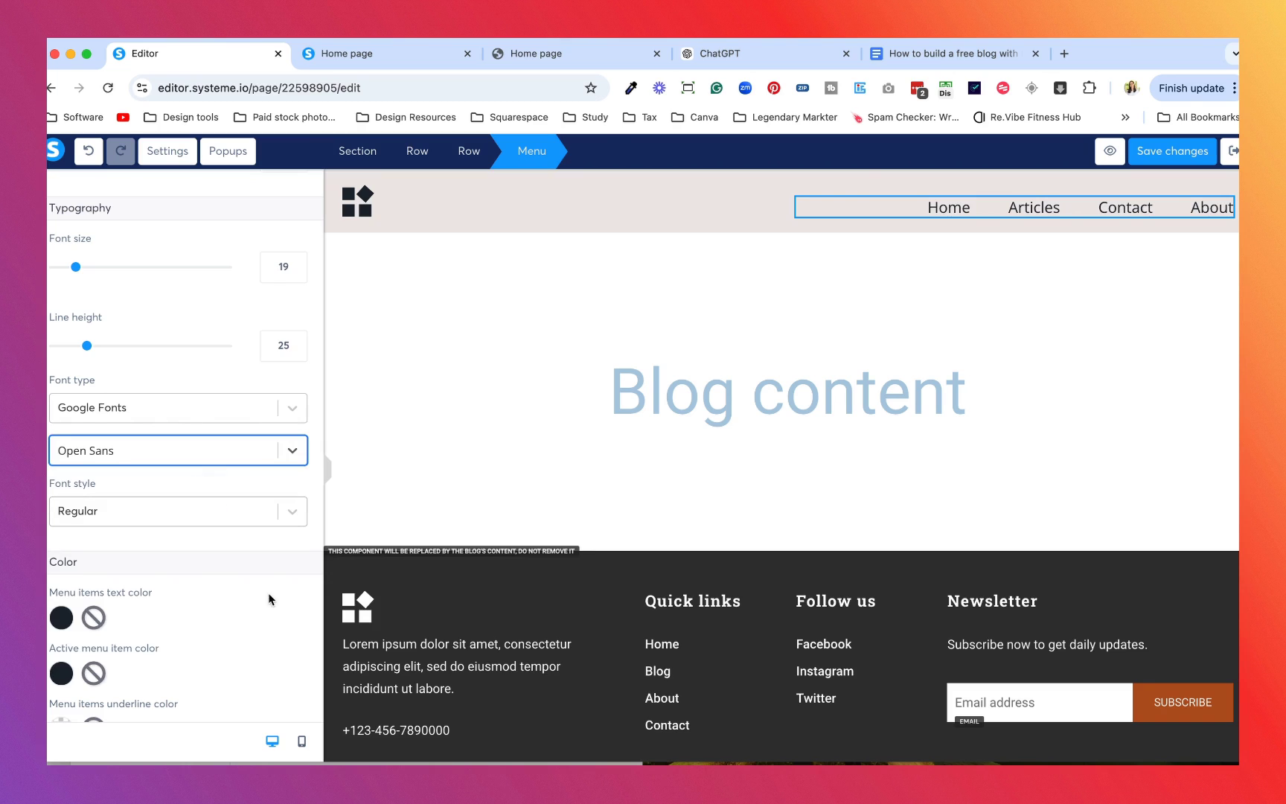
pyautogui.click(536, 604)
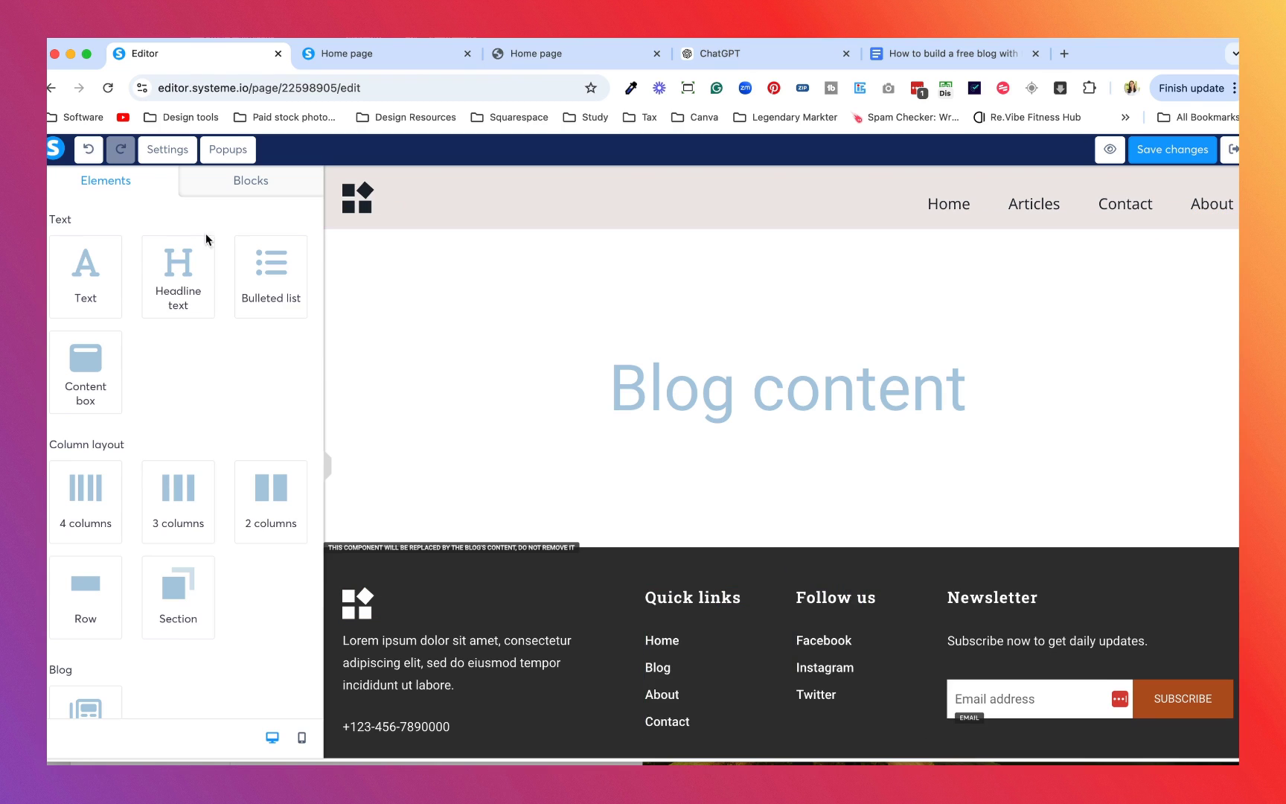
# Set the default typography font to Montserrat in the blog layout's page settings
pyautogui.click(179, 171)
pyautogui.click(170, 152)
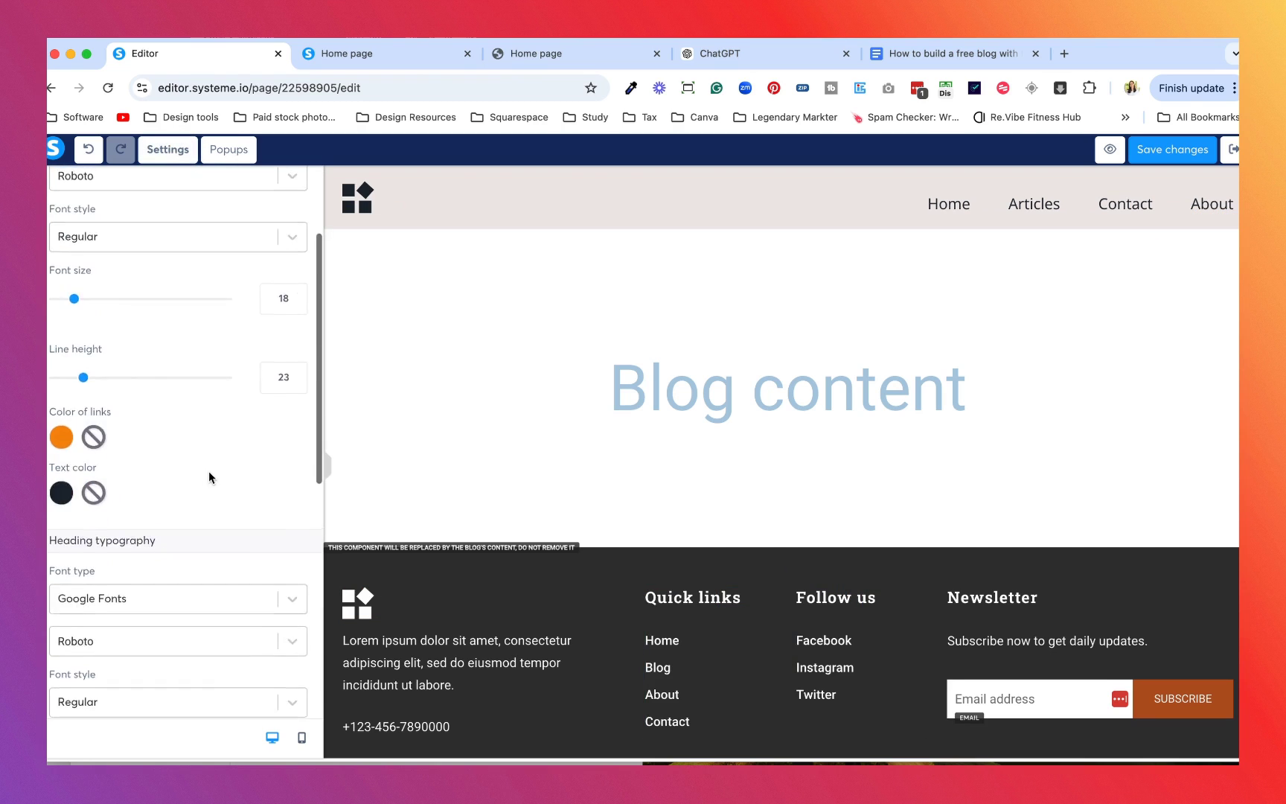
pyautogui.scroll(1, 172, 231)
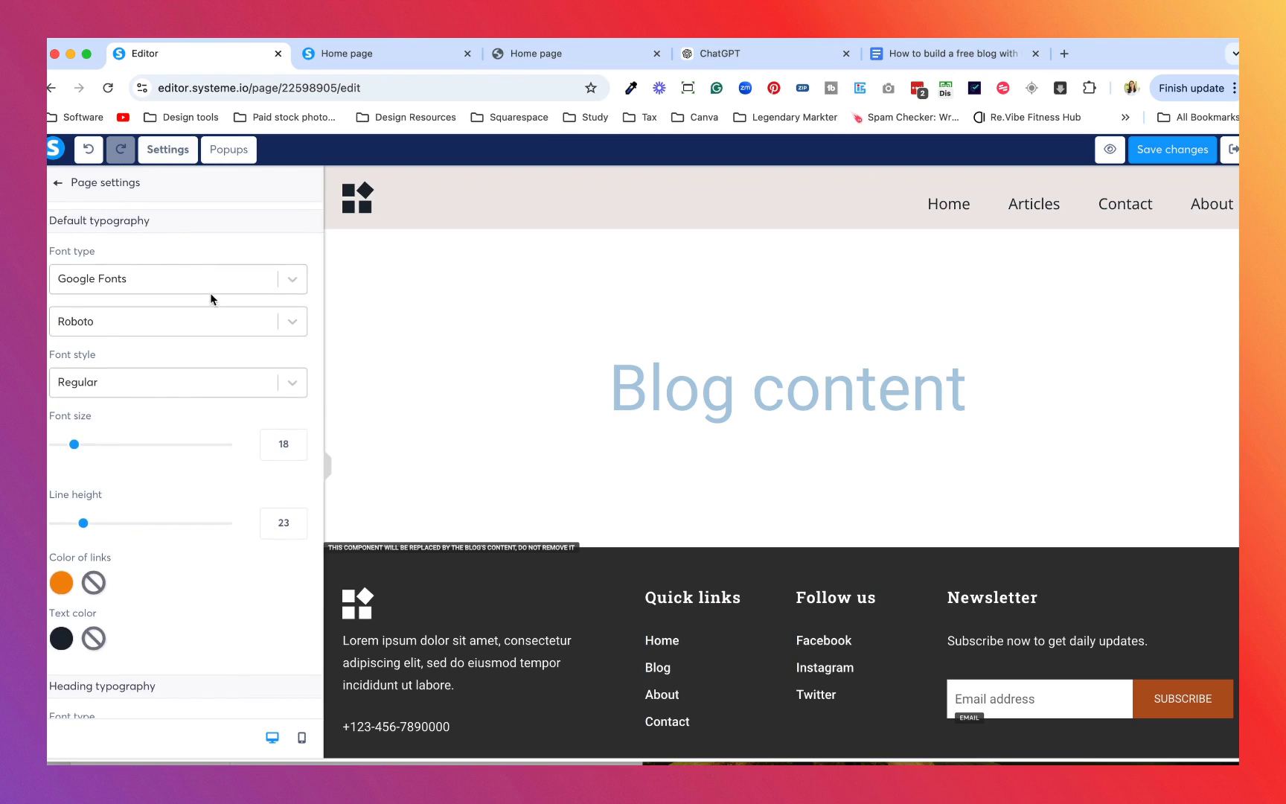
pyautogui.click(290, 323)
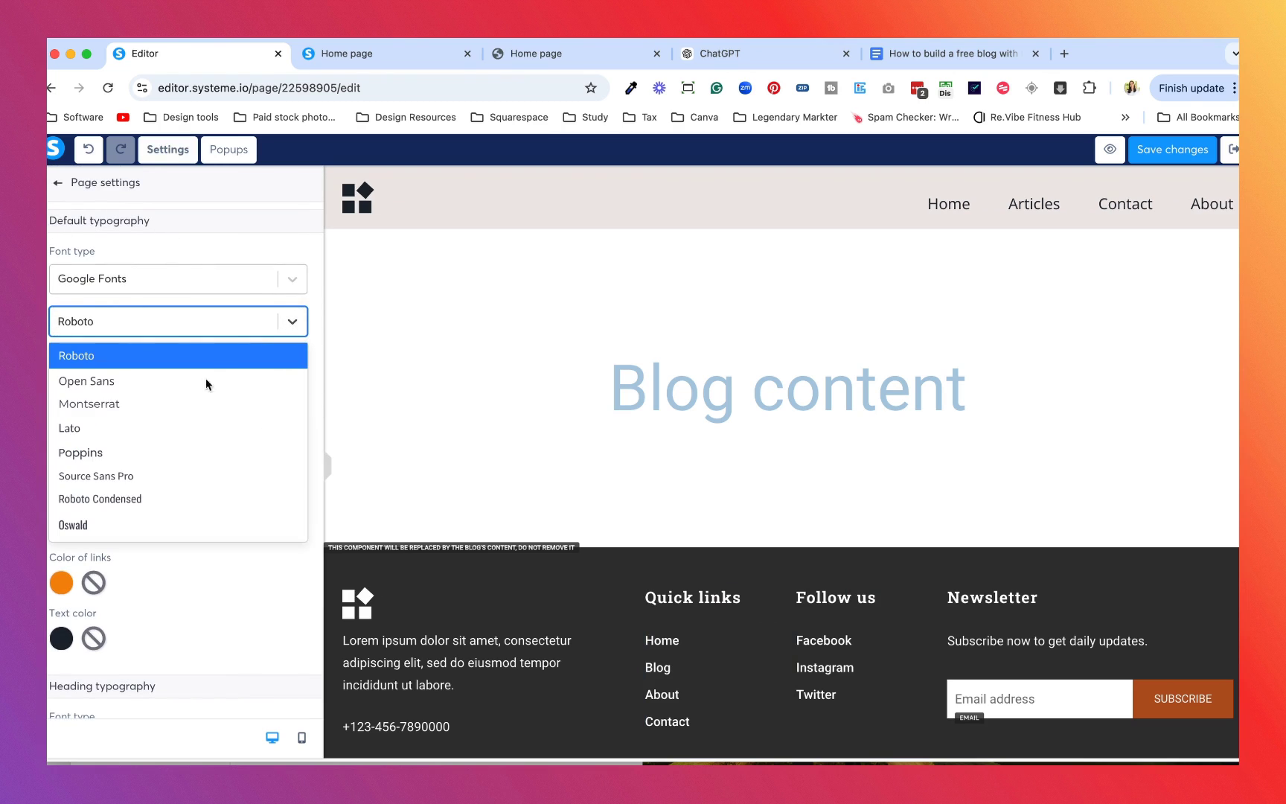
pyautogui.click(194, 409)
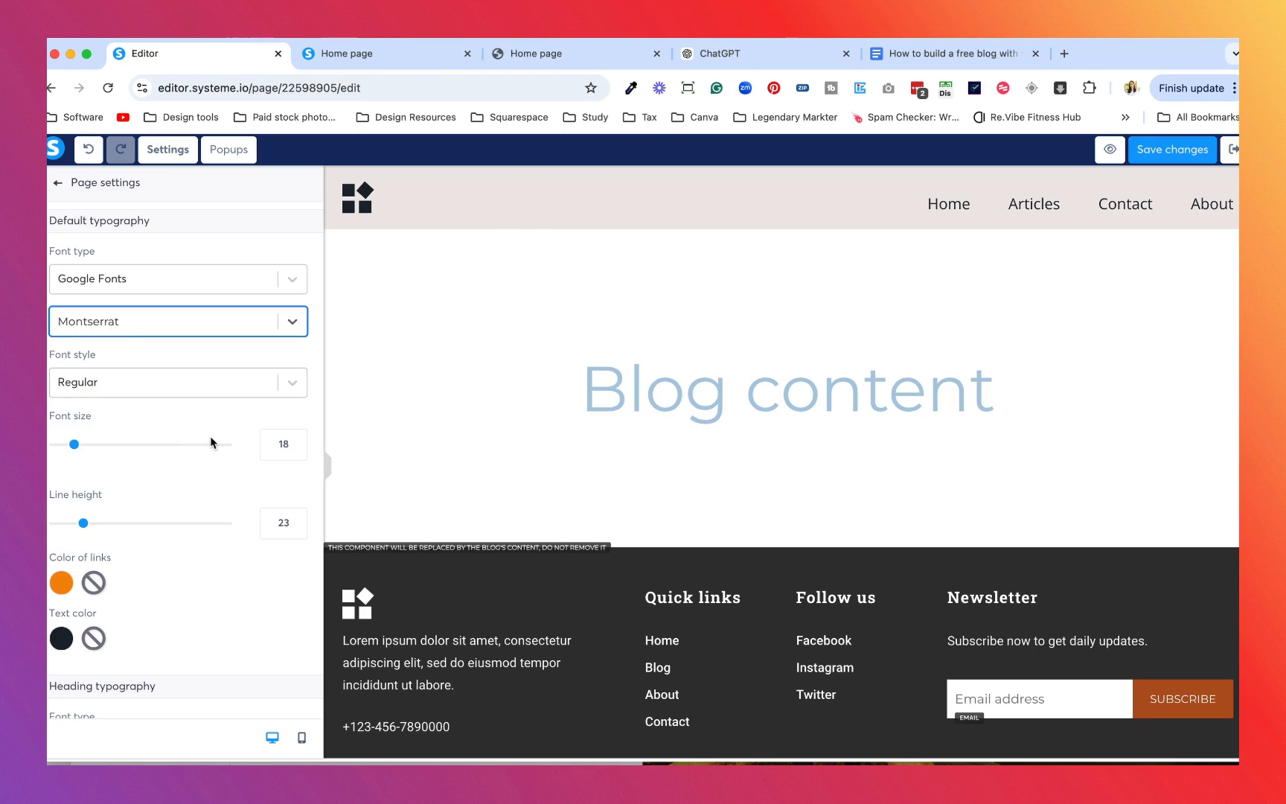
# Set the heading typography font to Montserrat and look through the remaining background, tracking and affiliation settings
pyautogui.scroll(-10, 227, 563)
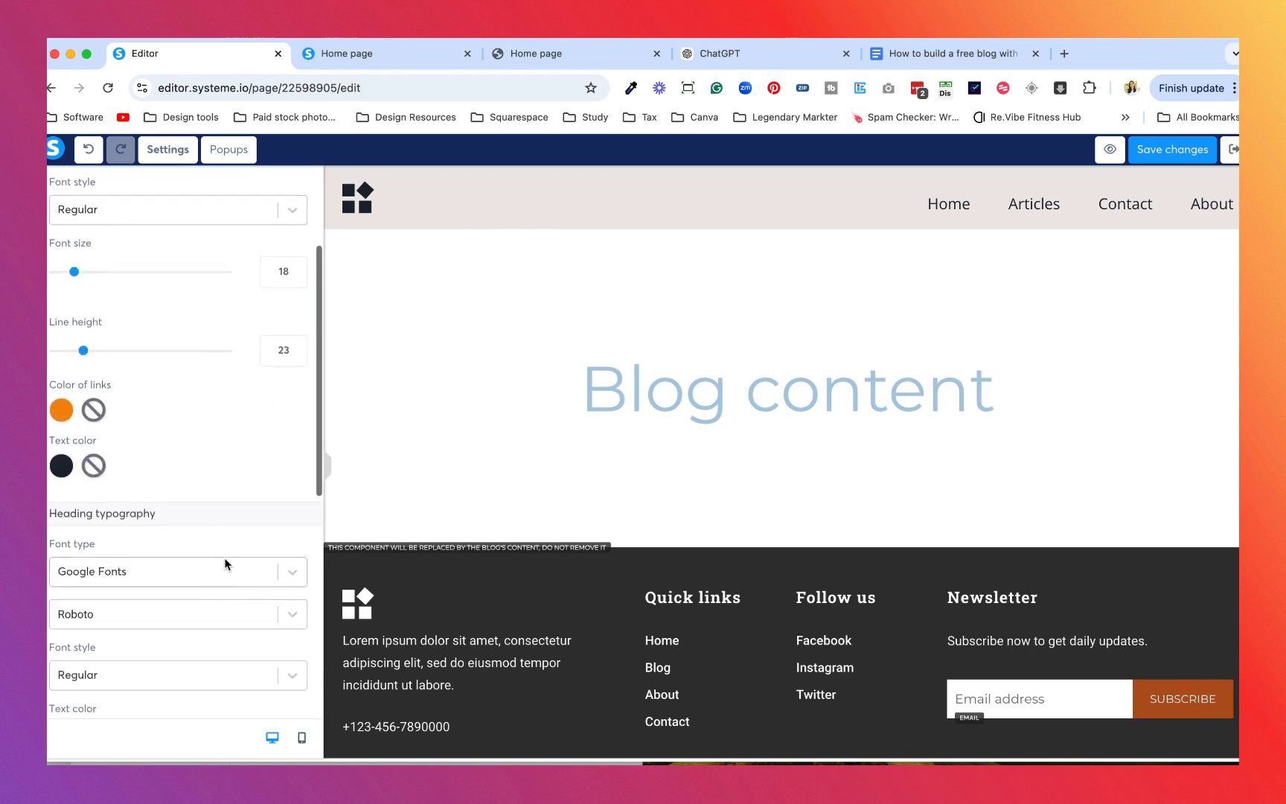
pyautogui.click(294, 374)
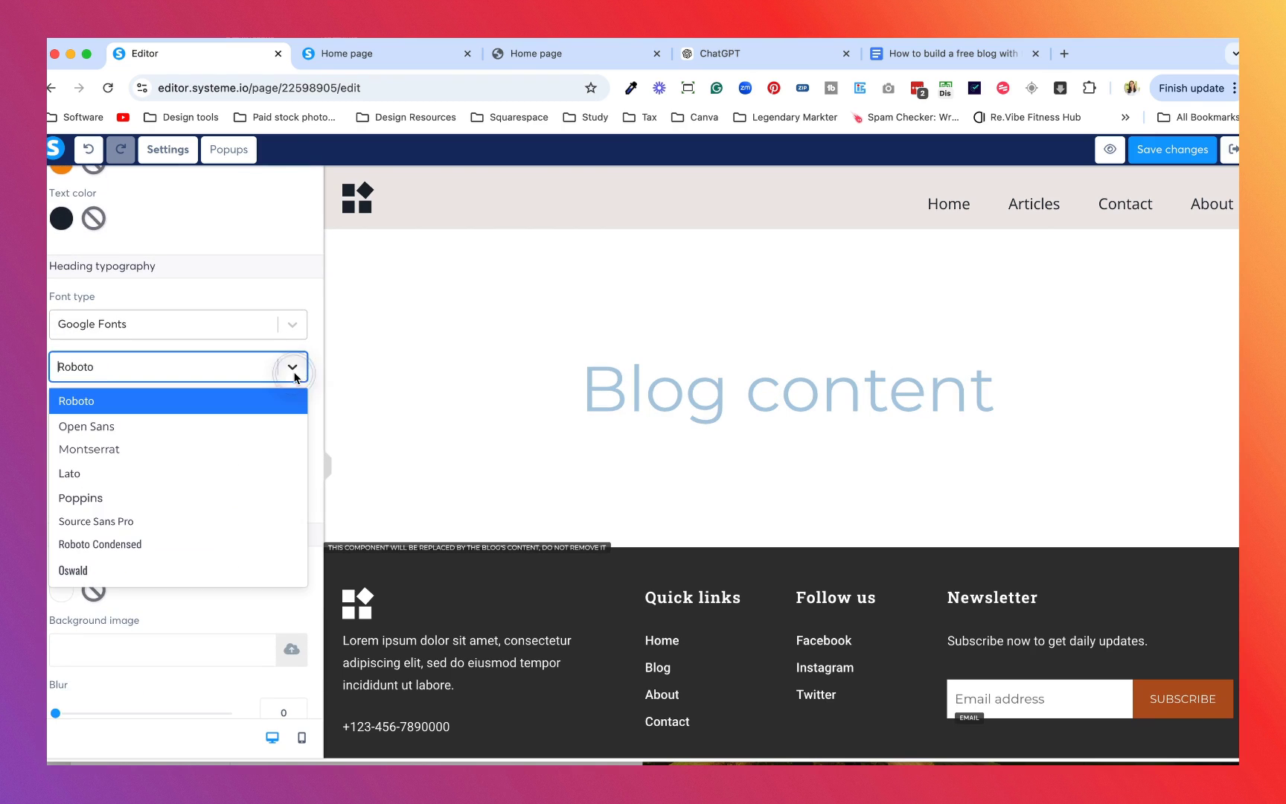
pyautogui.click(197, 449)
pyautogui.scroll(-3, 220, 513)
pyautogui.scroll(-2, 220, 511)
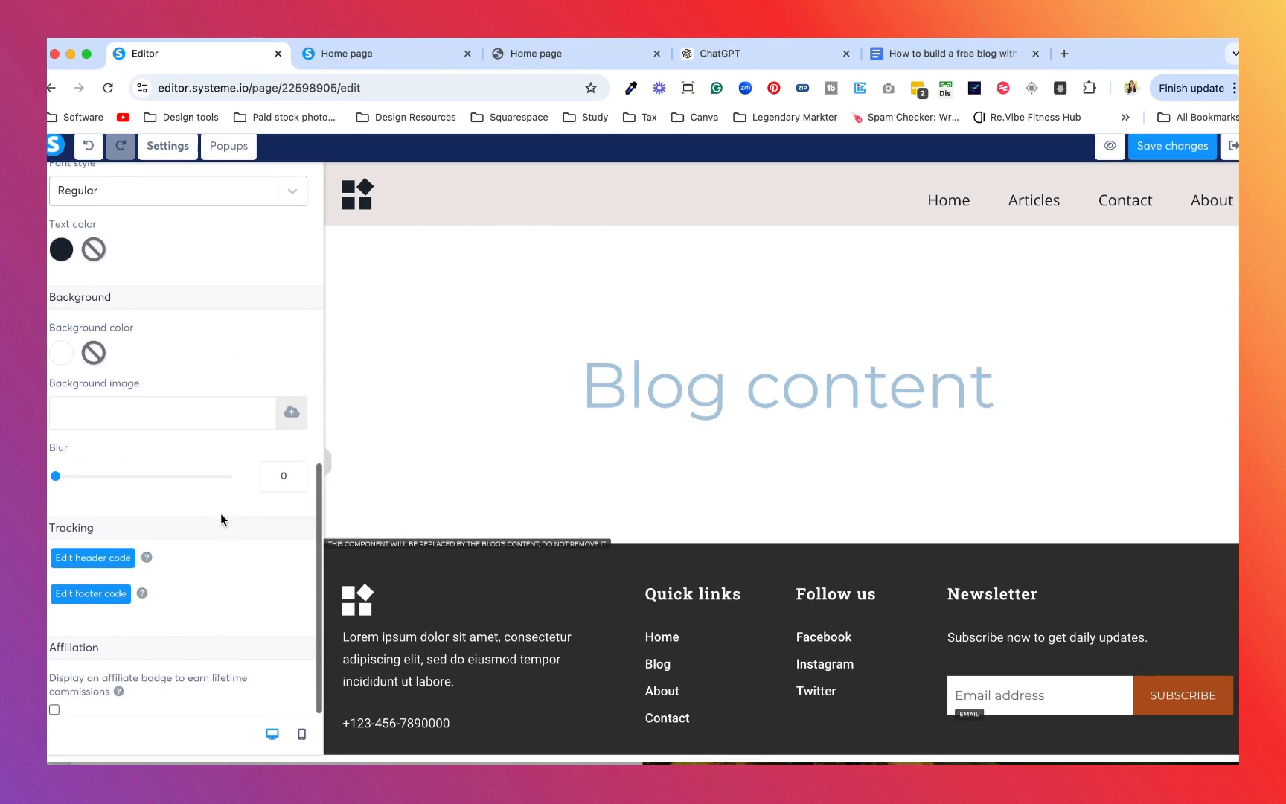
# Change the font of the footer's Quick links heading to Open Sans
pyautogui.click(725, 609)
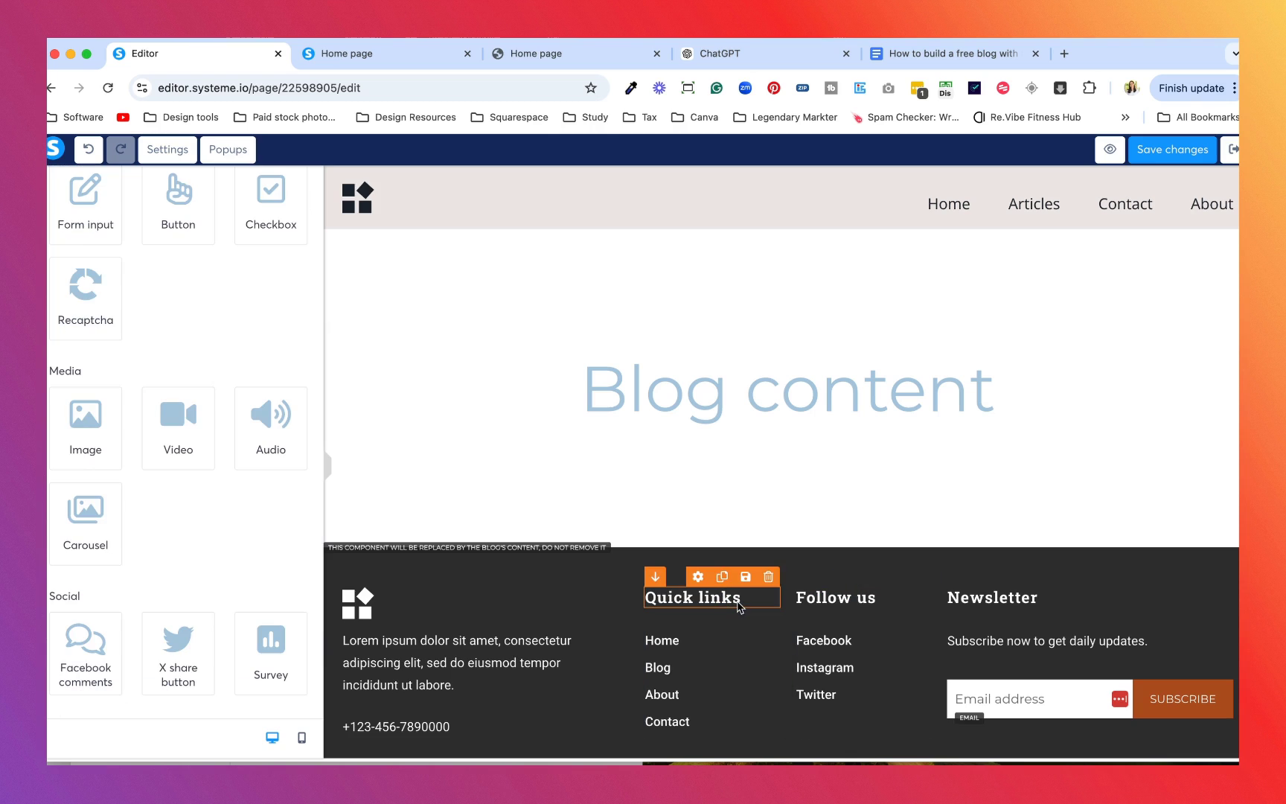
pyautogui.click(757, 607)
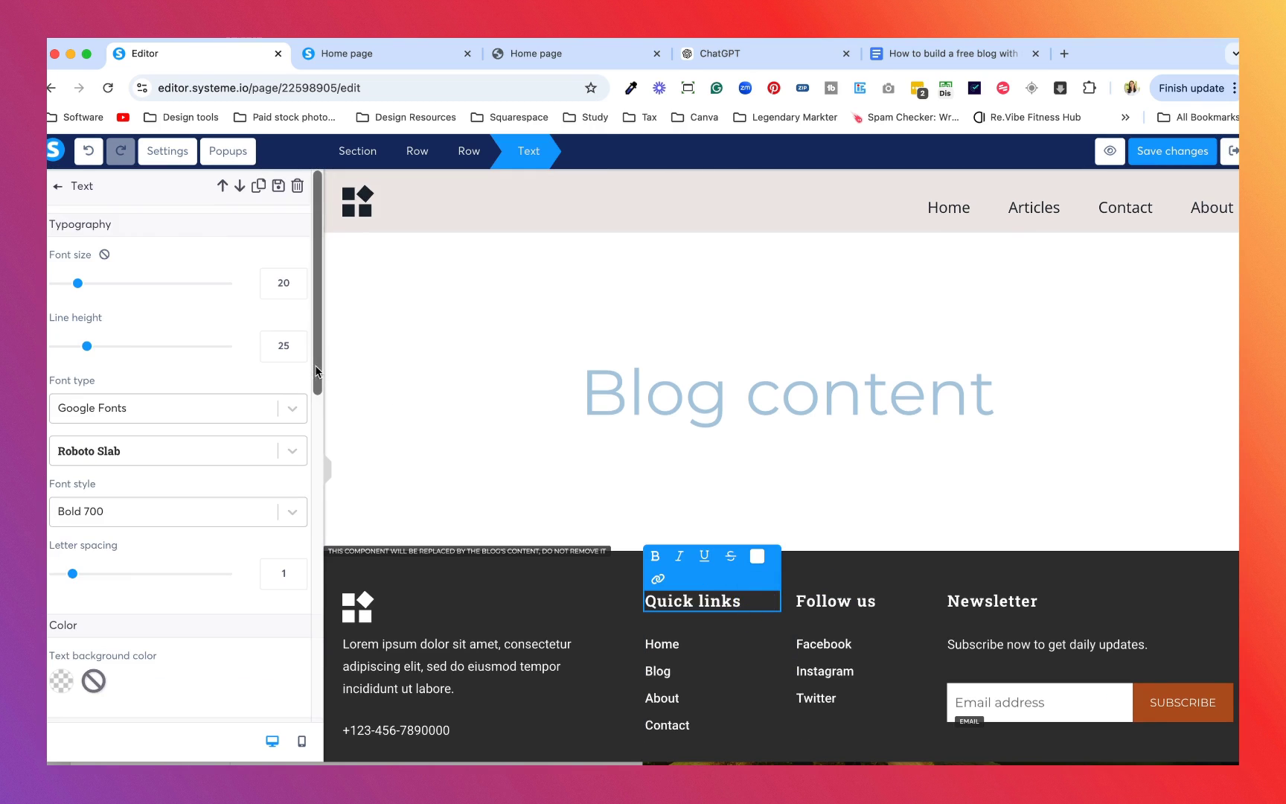
pyautogui.click(292, 452)
pyautogui.click(247, 510)
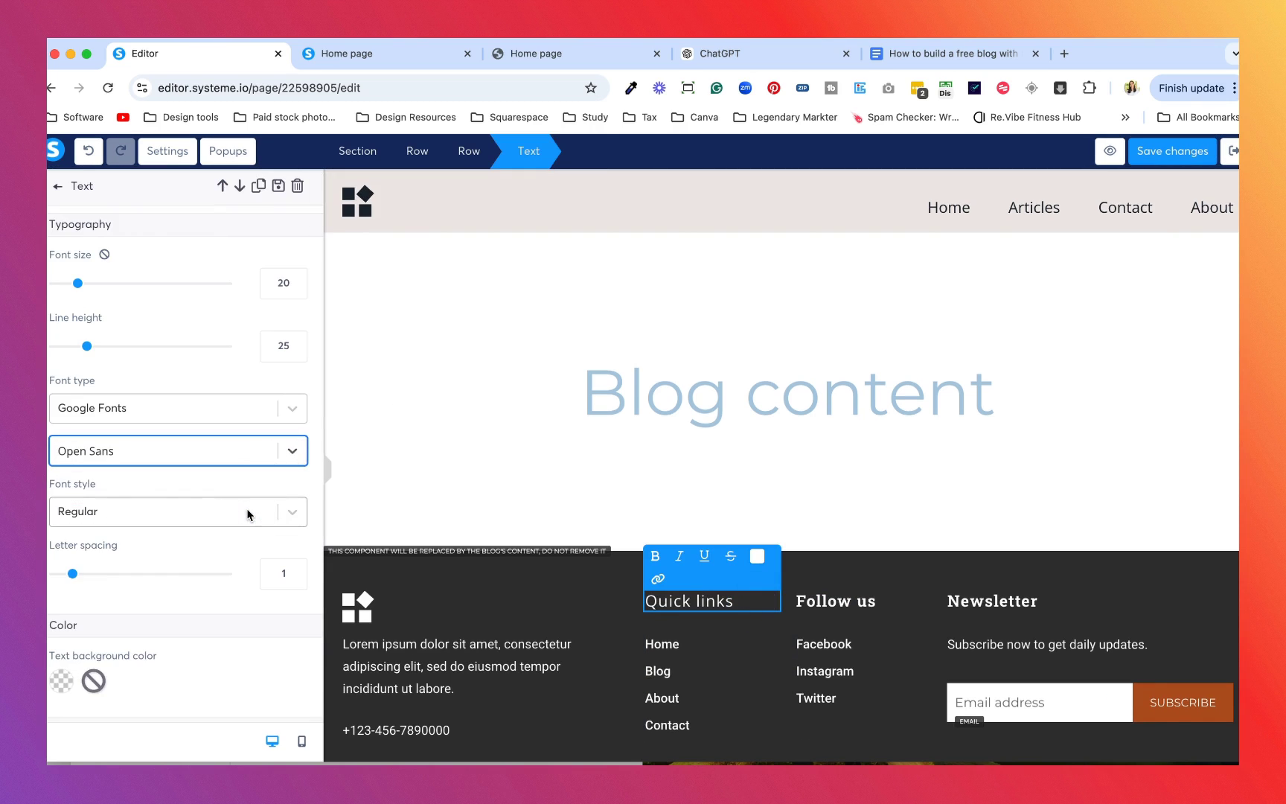
# Change the font of the footer's Follow us heading to Open Sans
pyautogui.click(874, 609)
pyautogui.click(873, 608)
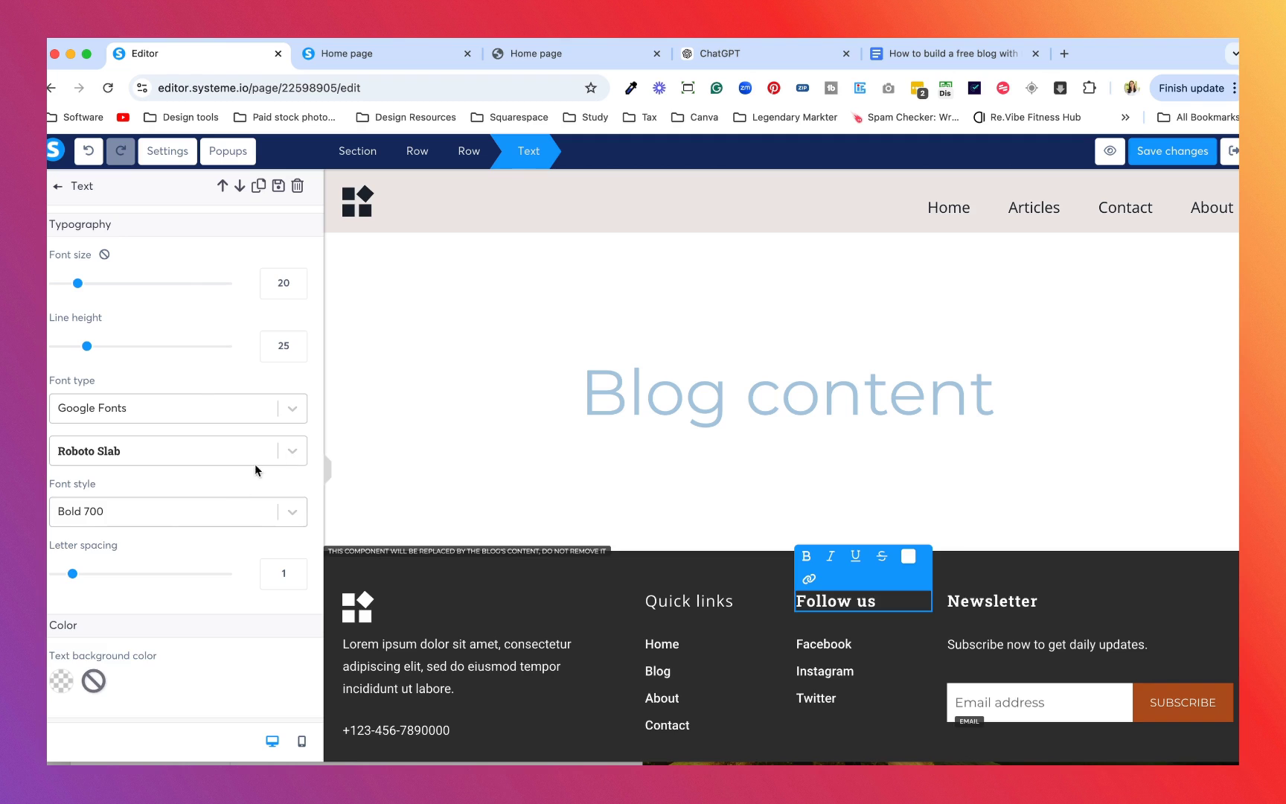
pyautogui.click(291, 451)
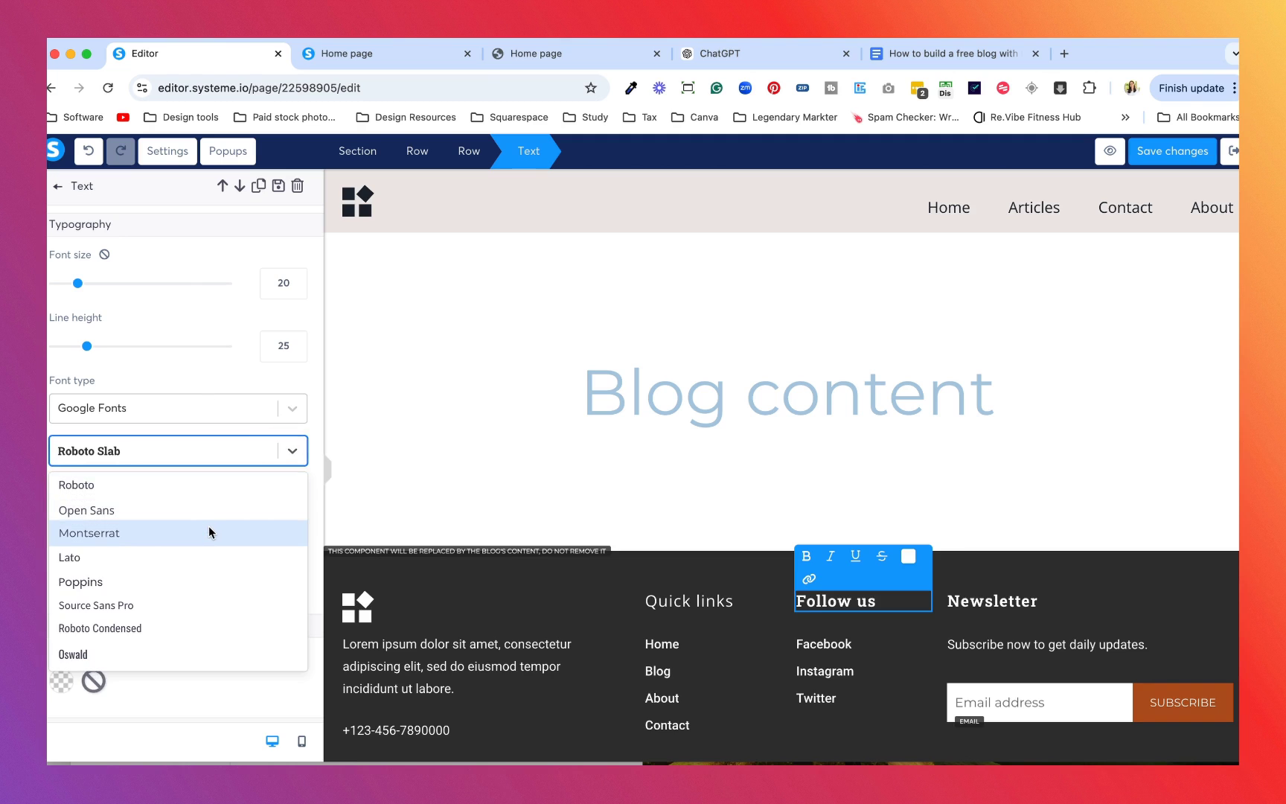
pyautogui.click(173, 512)
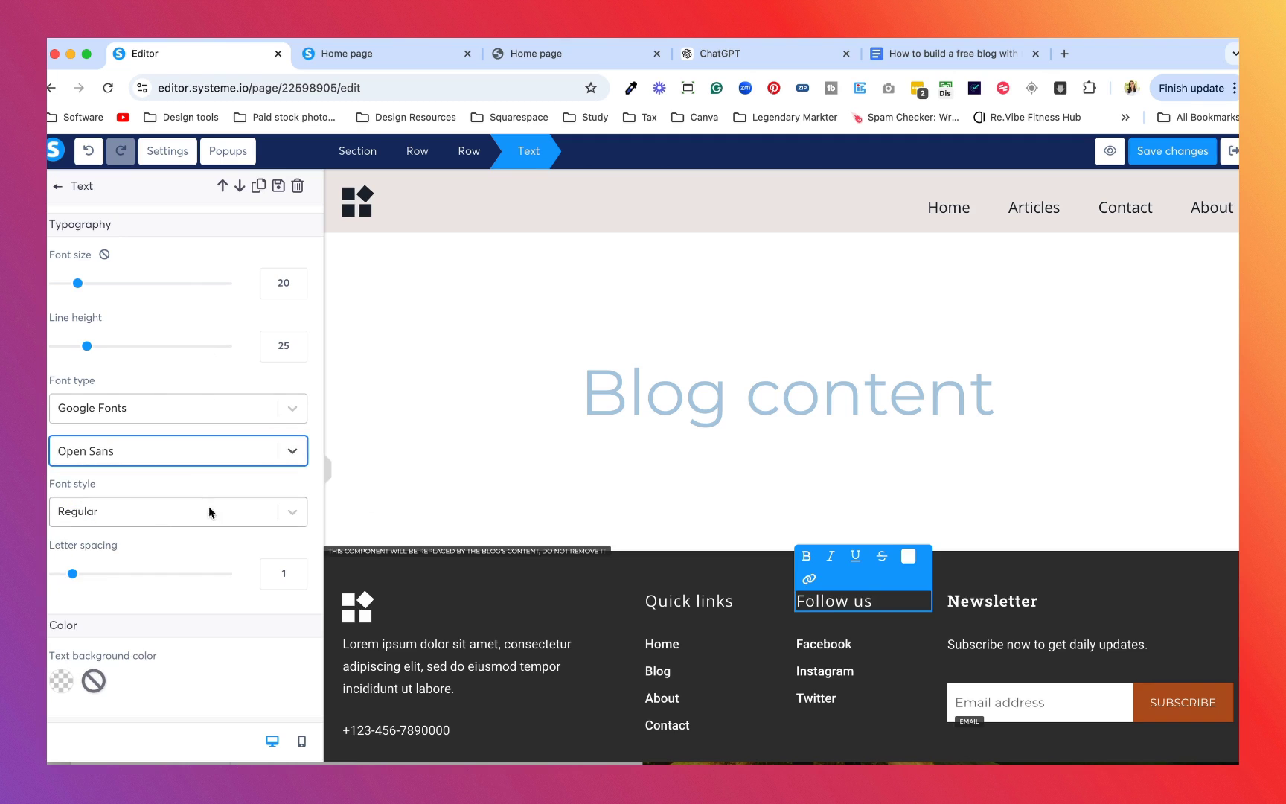
# Change the font of the footer's Newsletter heading to Montserrat and exit the blog layout editor
pyautogui.click(996, 600)
pyautogui.click(1019, 604)
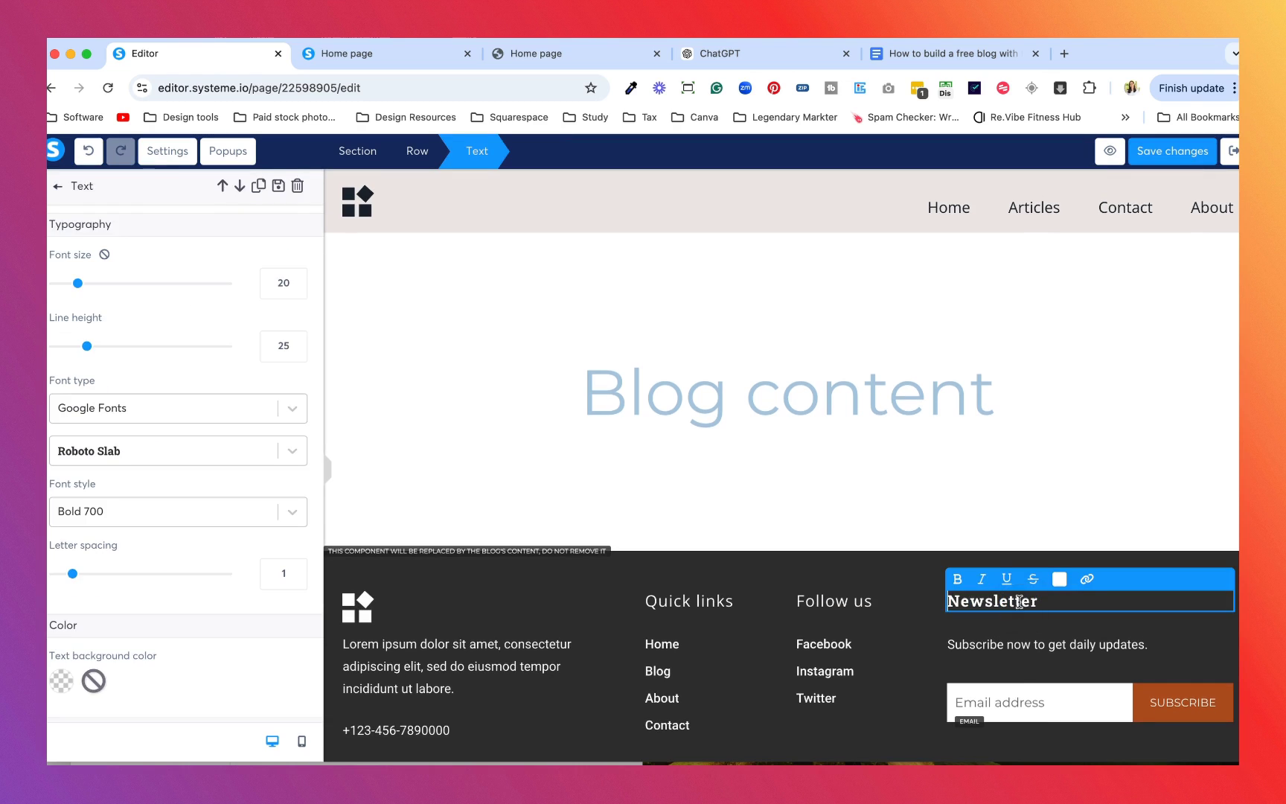
pyautogui.click(291, 451)
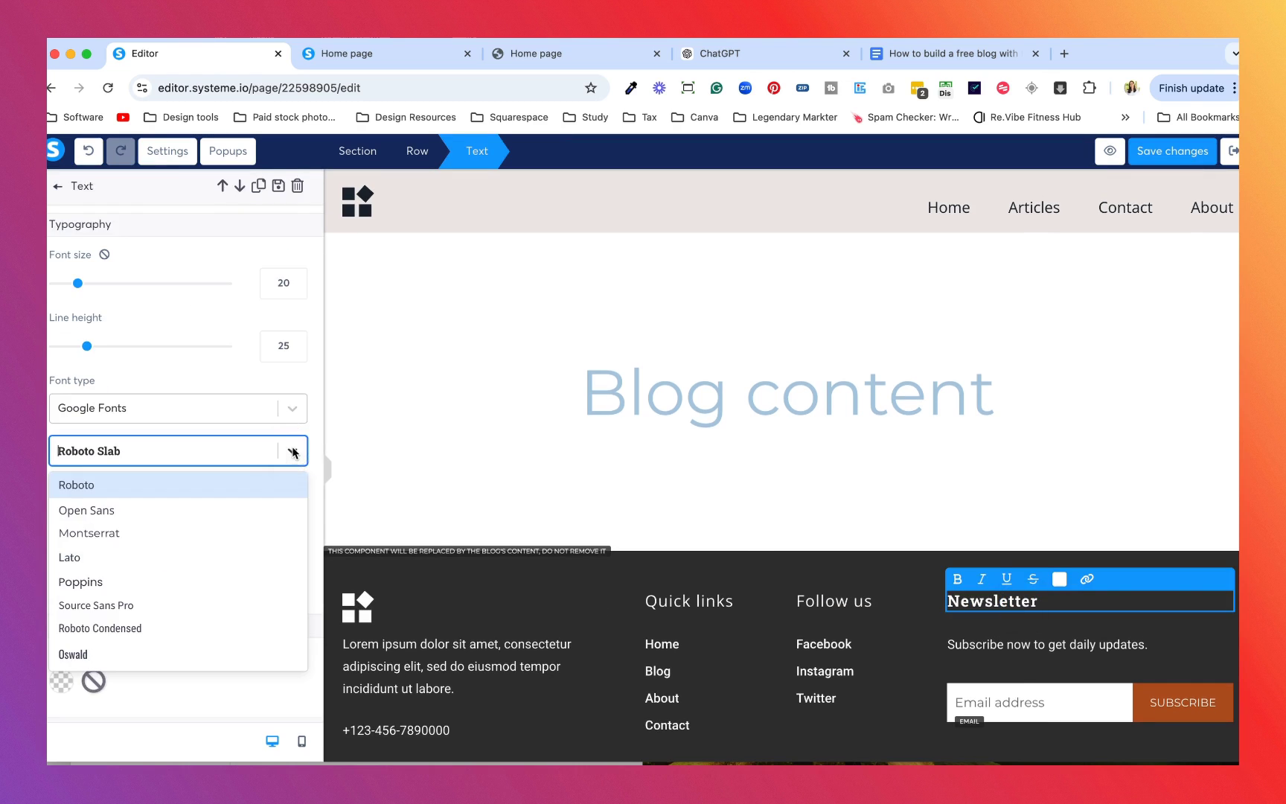
pyautogui.click(213, 534)
pyautogui.click(888, 625)
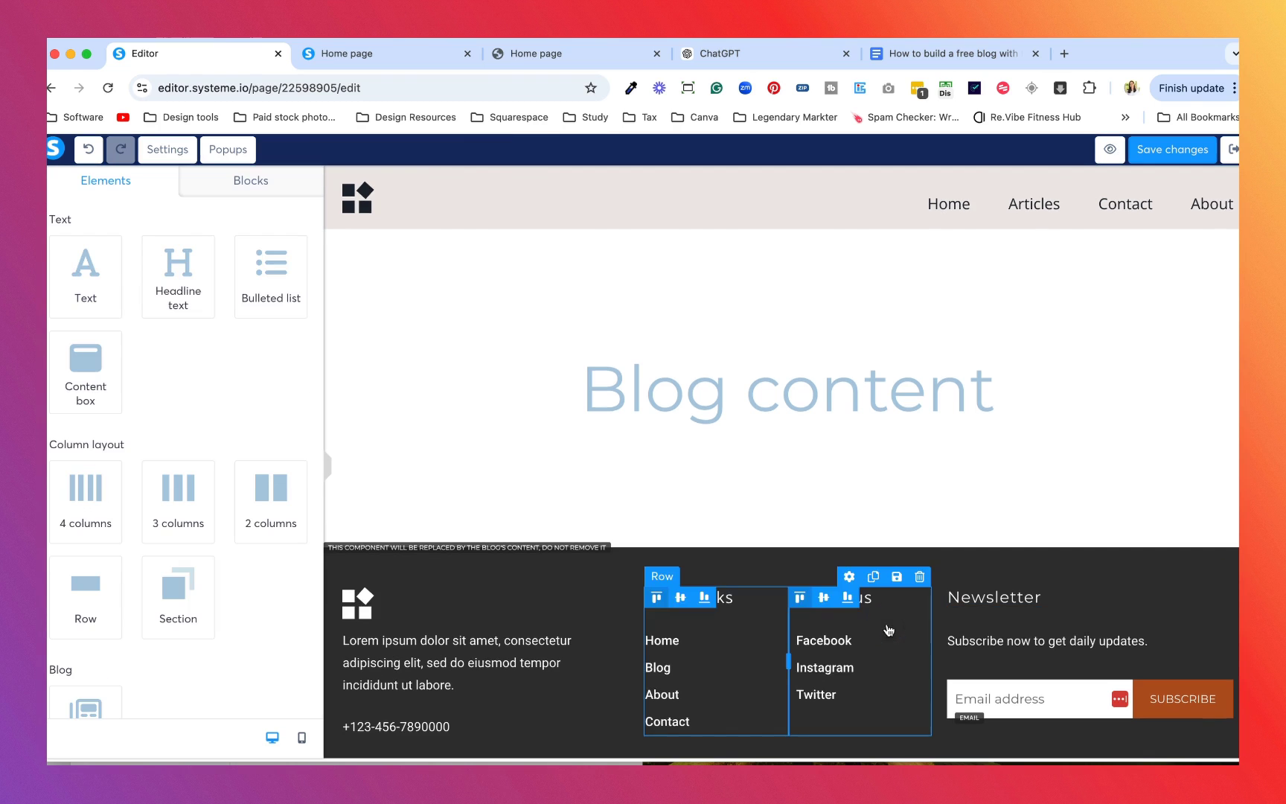
pyautogui.click(1233, 149)
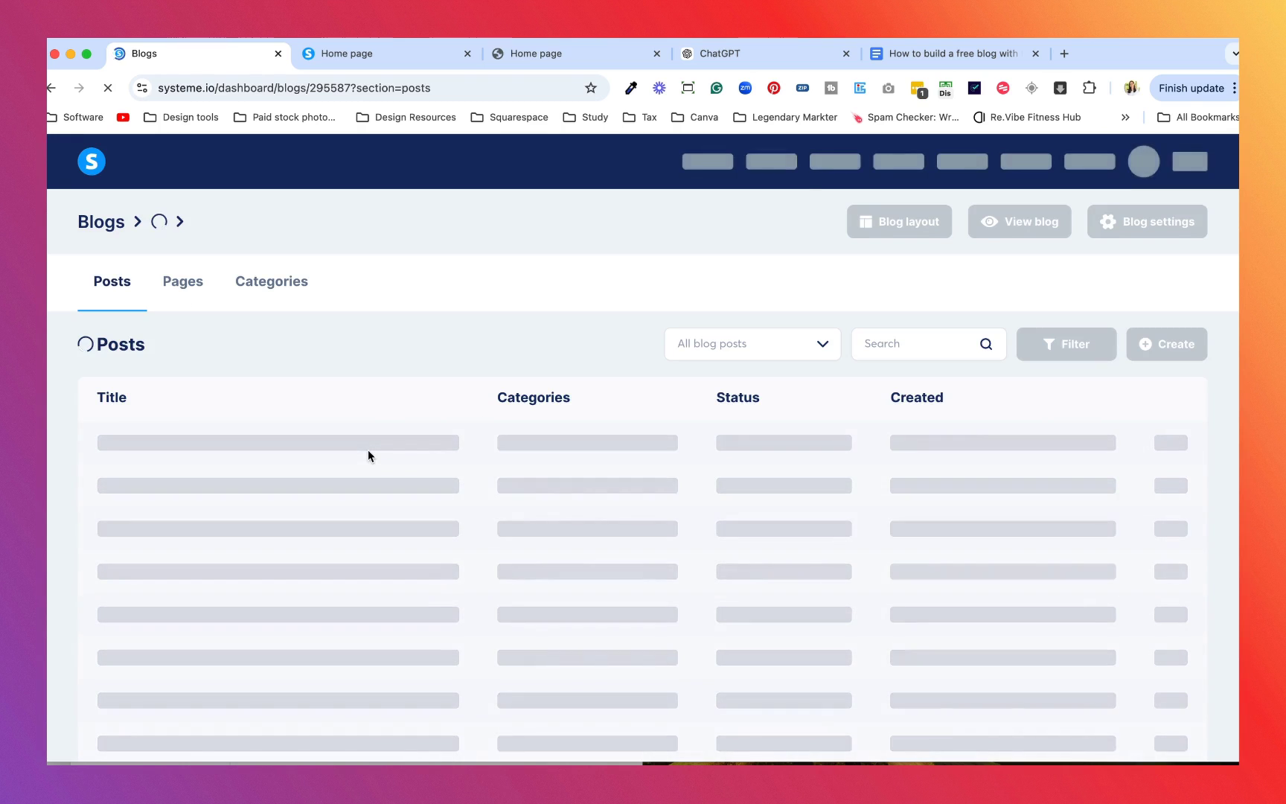
# Rename the blog category Category 2 as Advice in its settings
pyautogui.click(179, 282)
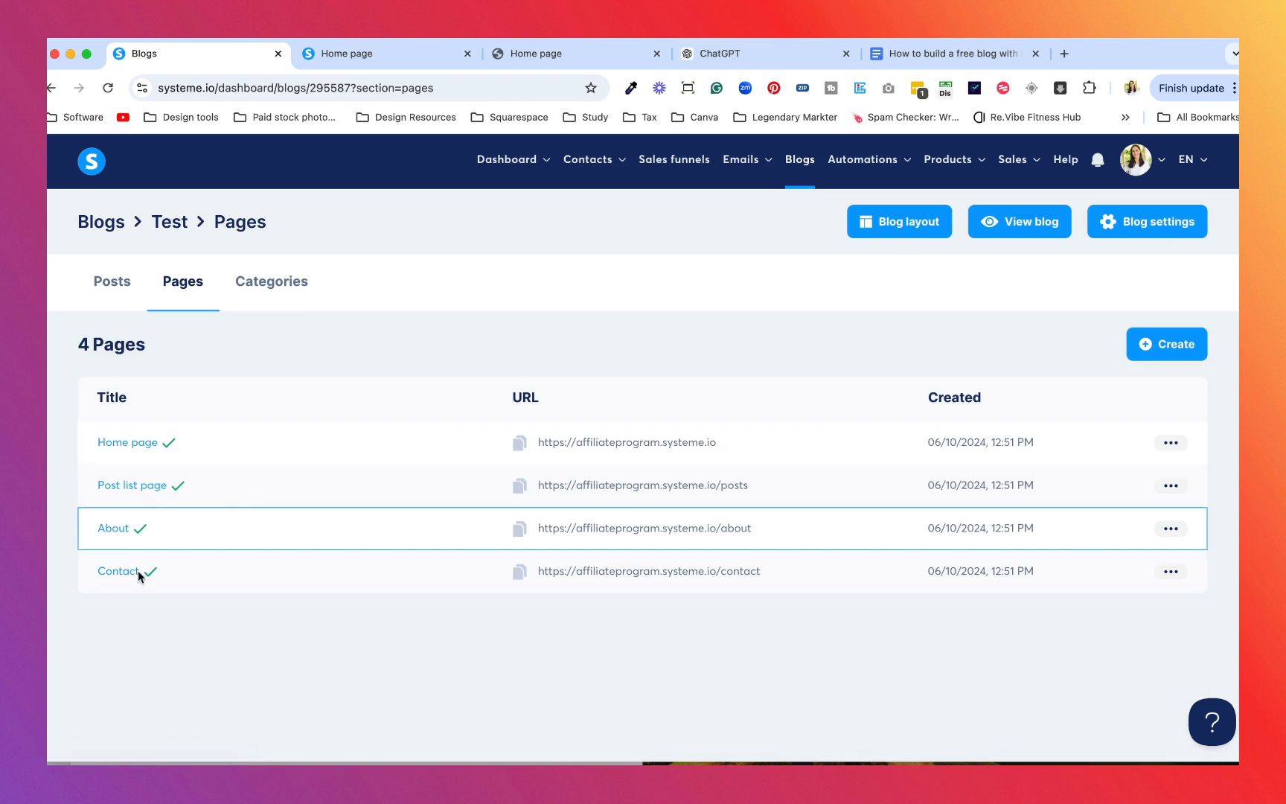
pyautogui.click(275, 287)
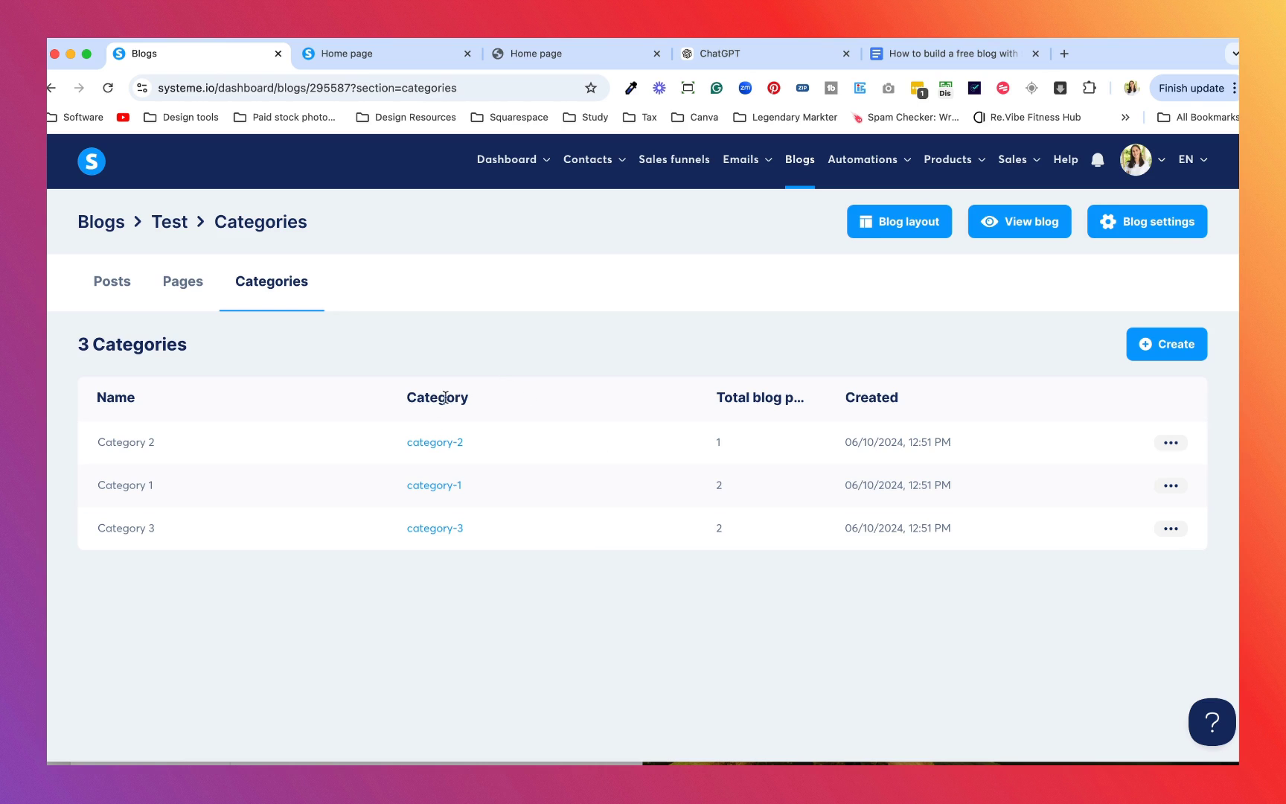
pyautogui.click(1171, 442)
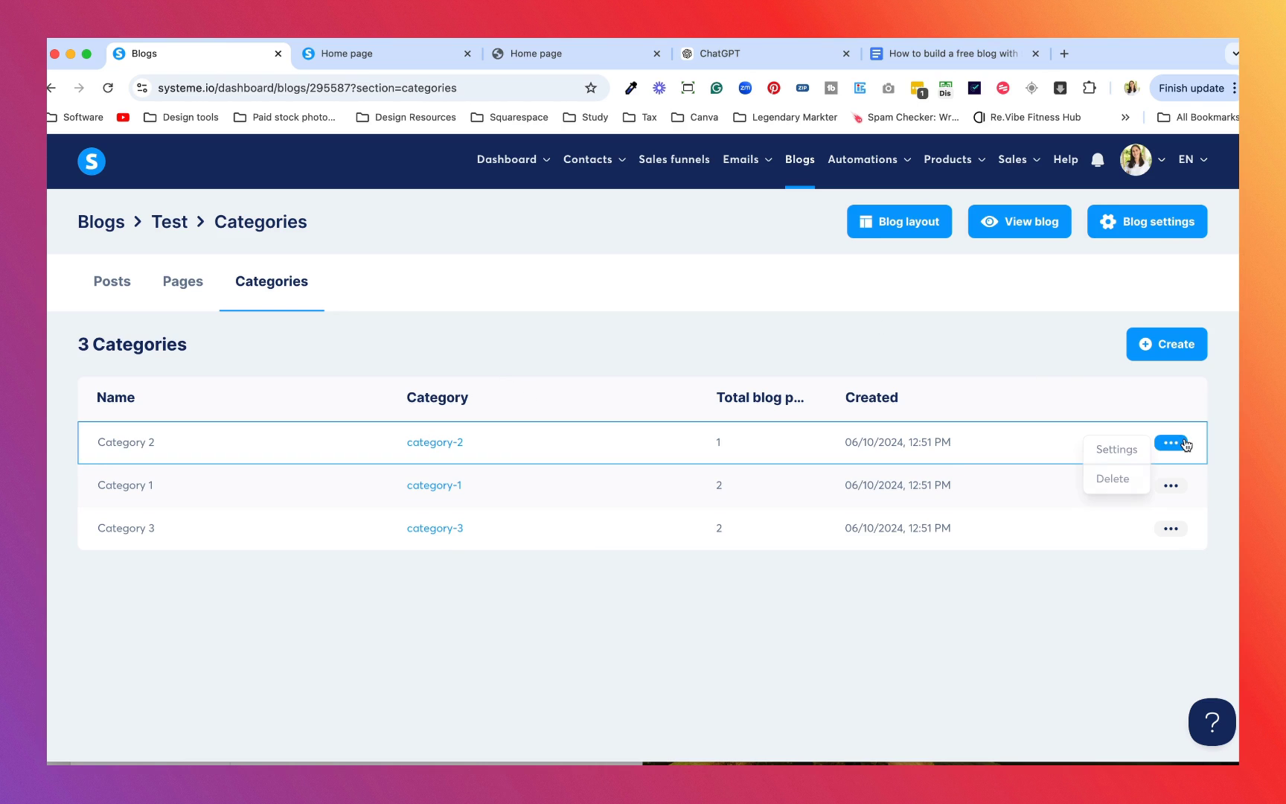
pyautogui.click(1137, 455)
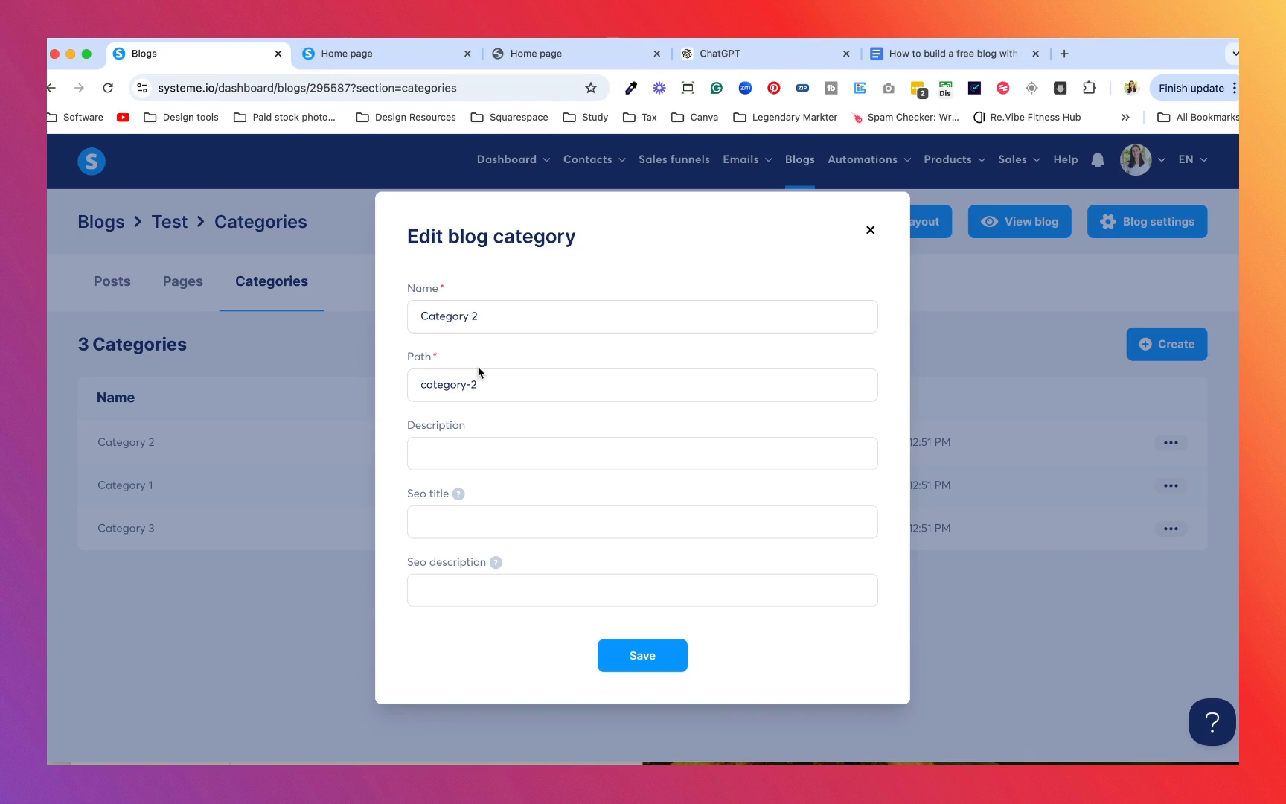
pyautogui.moveTo(477, 309); pyautogui.dragTo(407, 312)
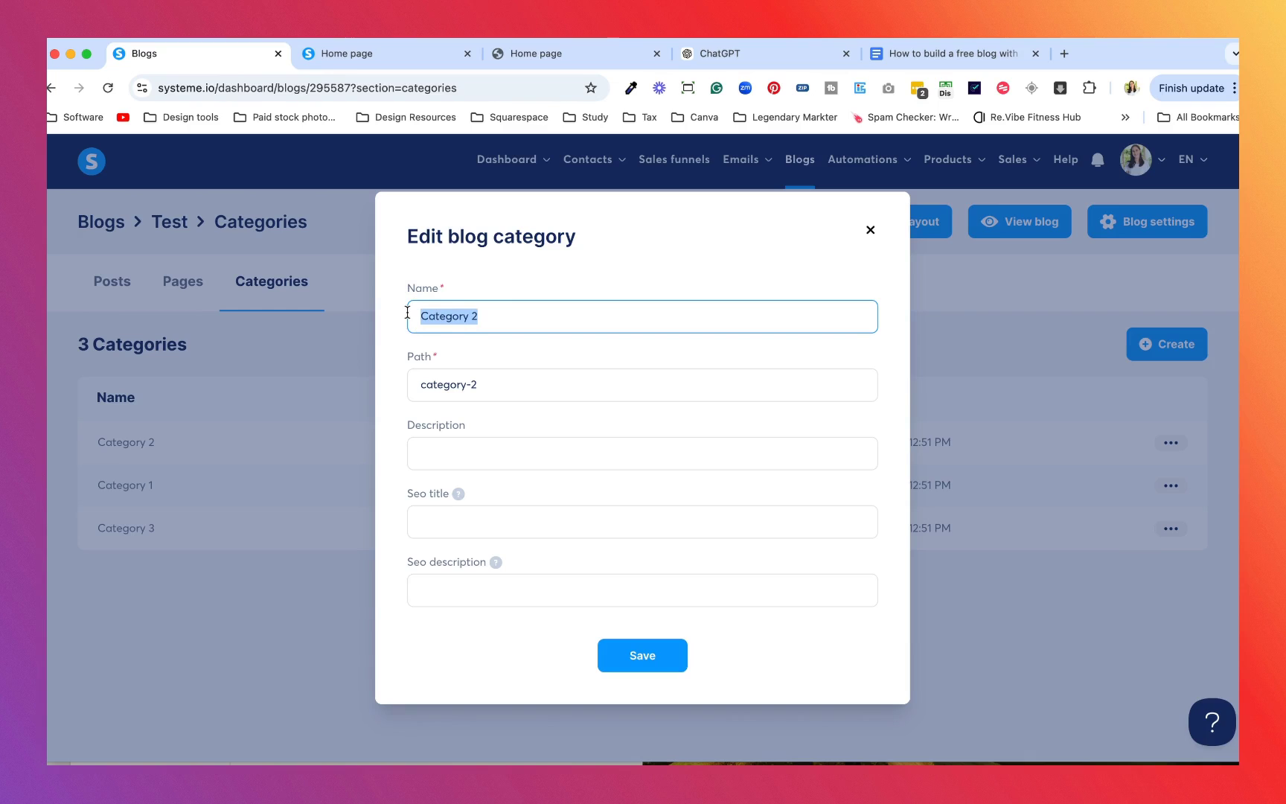
pyautogui.write('Advice')
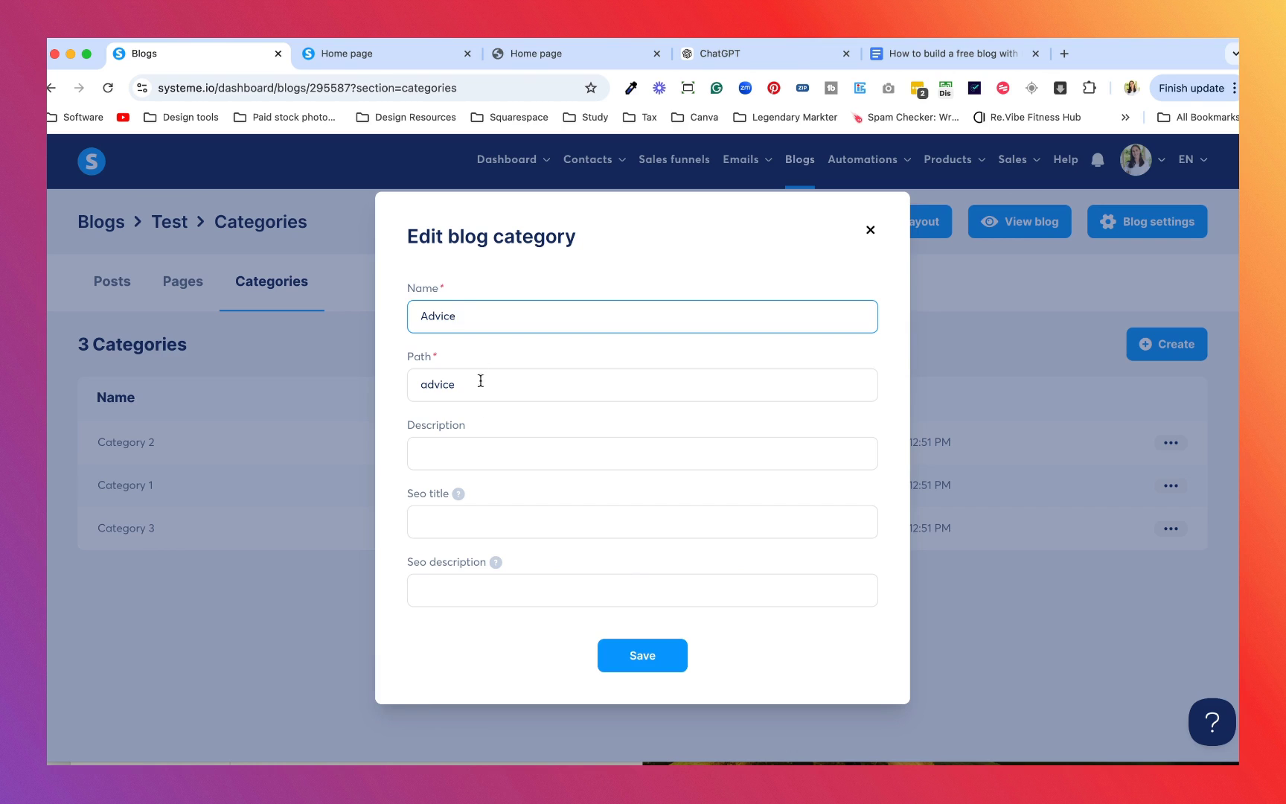
# Check the category's description, SEO title and SEO description fields with their help notes, leave them blank and save the category
pyautogui.click(457, 448)
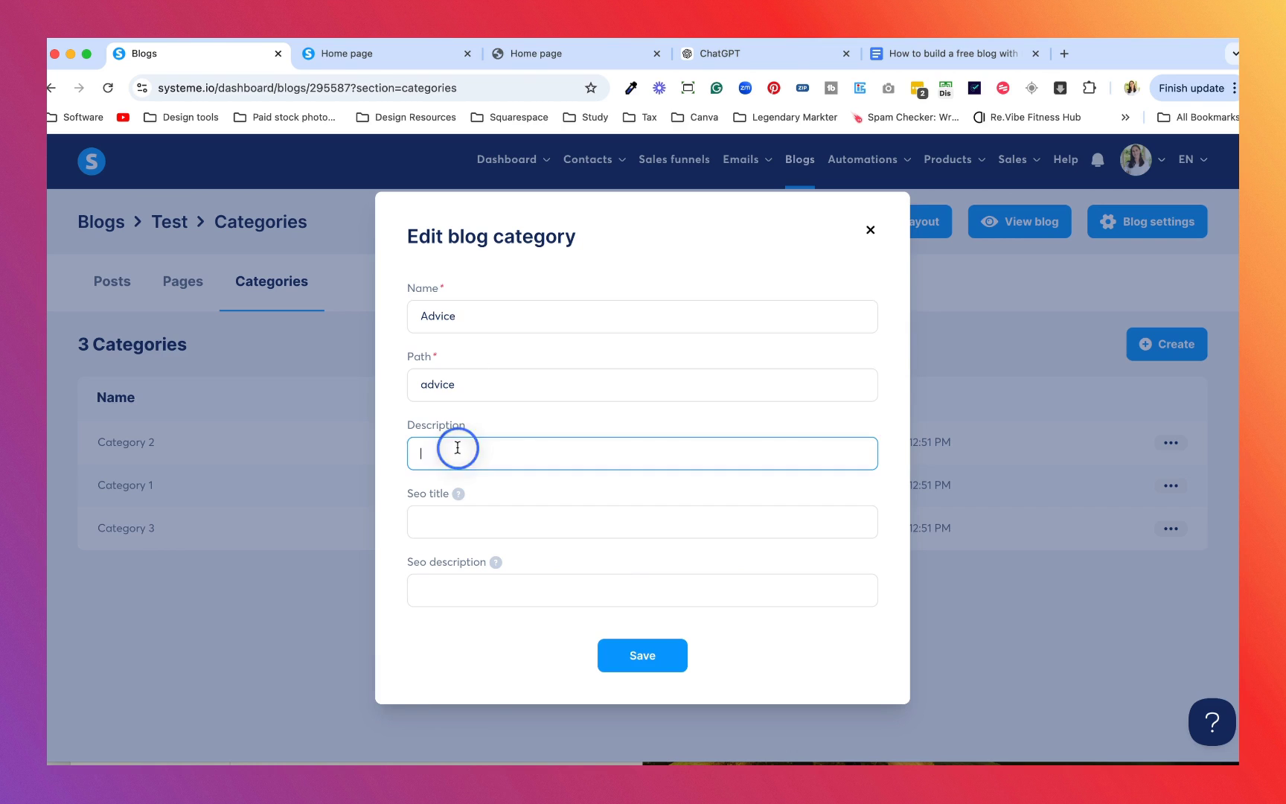
pyautogui.click(471, 510)
pyautogui.click(472, 592)
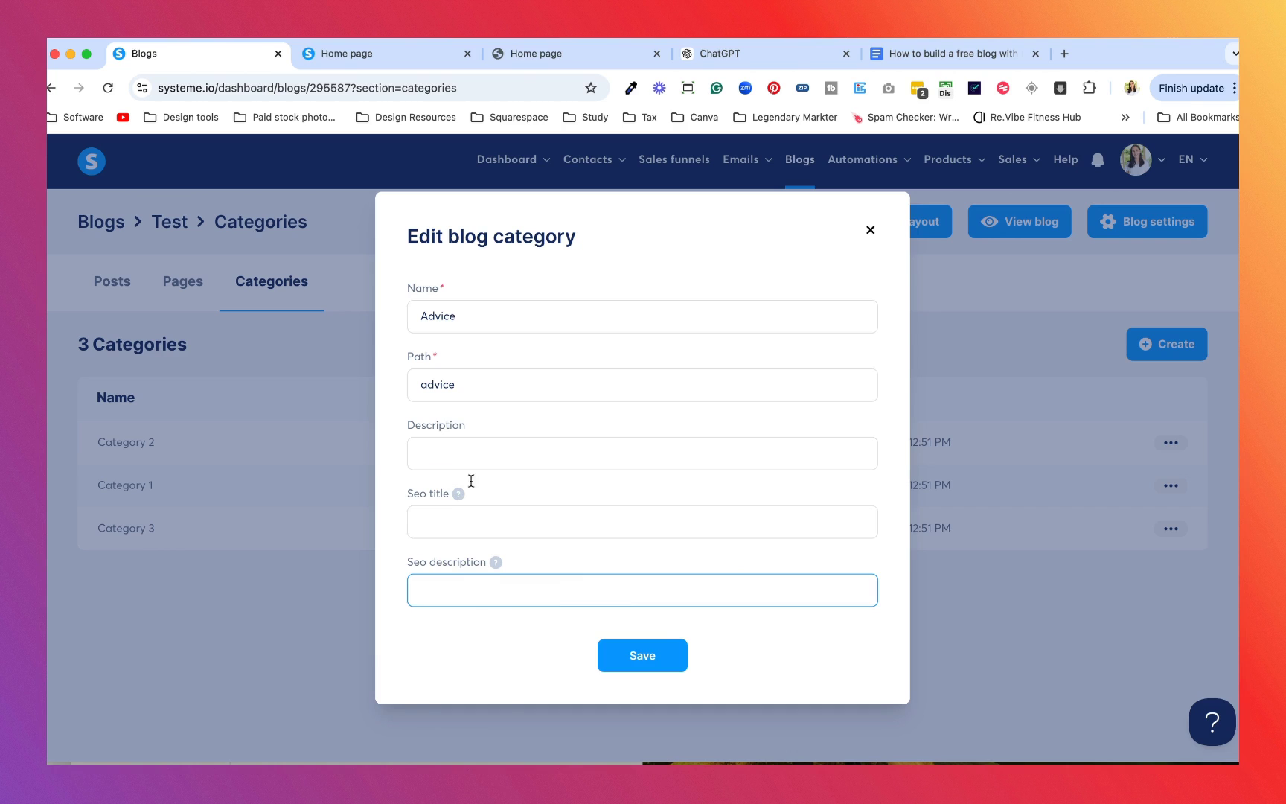
pyautogui.moveTo(474, 427); pyautogui.dragTo(416, 425)
pyautogui.click(479, 445)
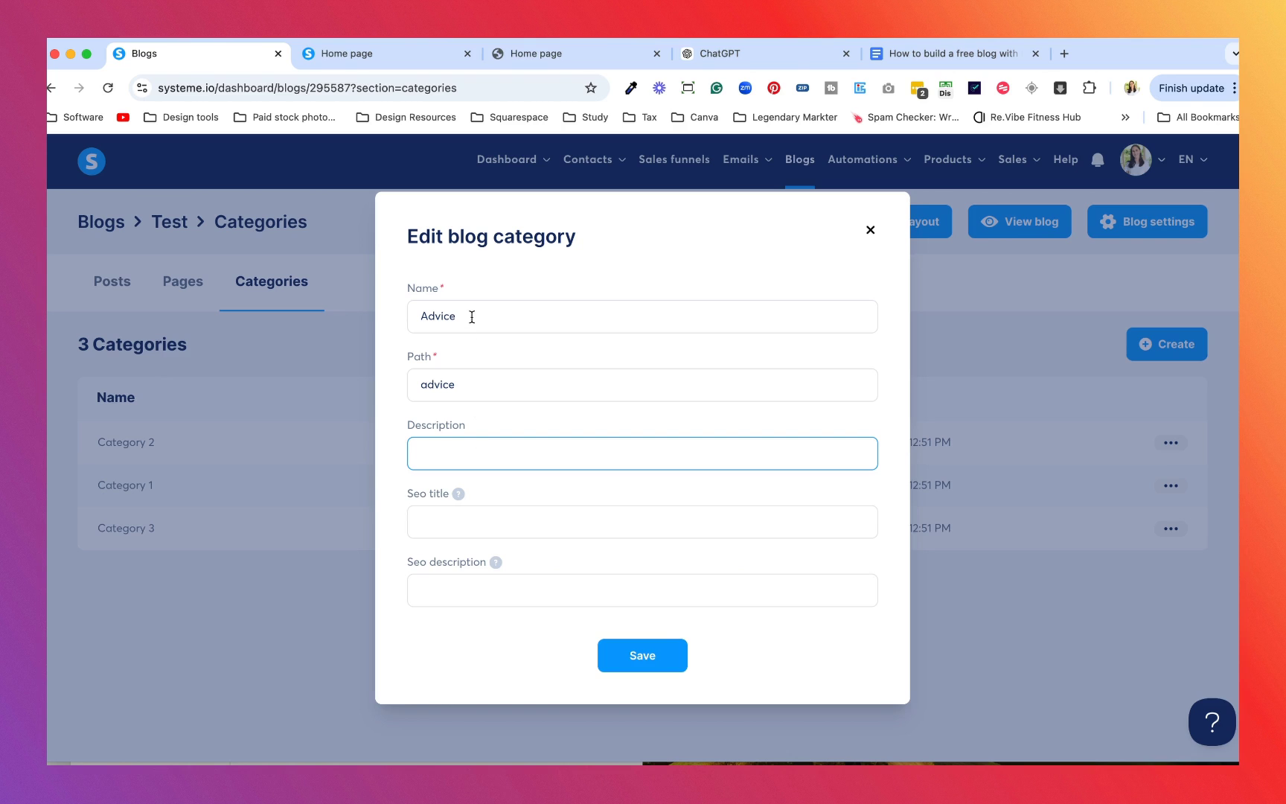
pyautogui.click(492, 525)
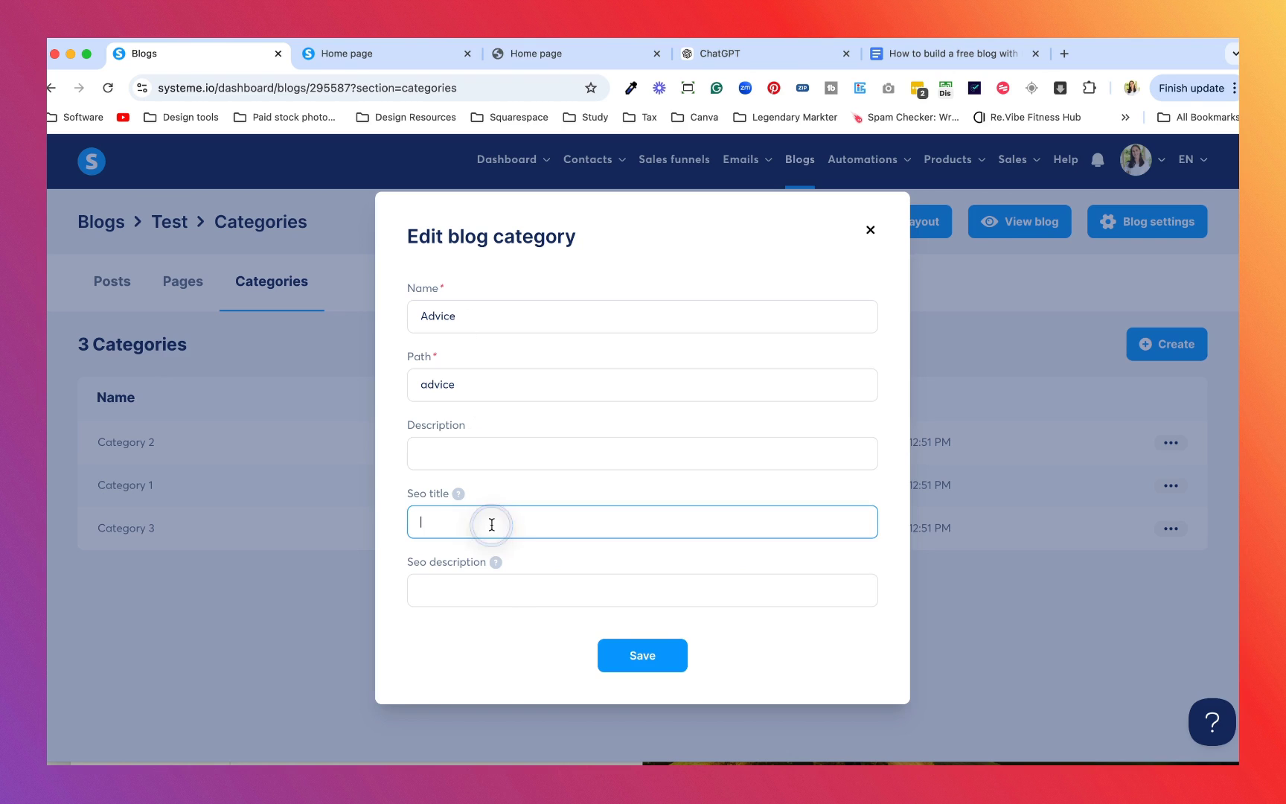
pyautogui.click(460, 496)
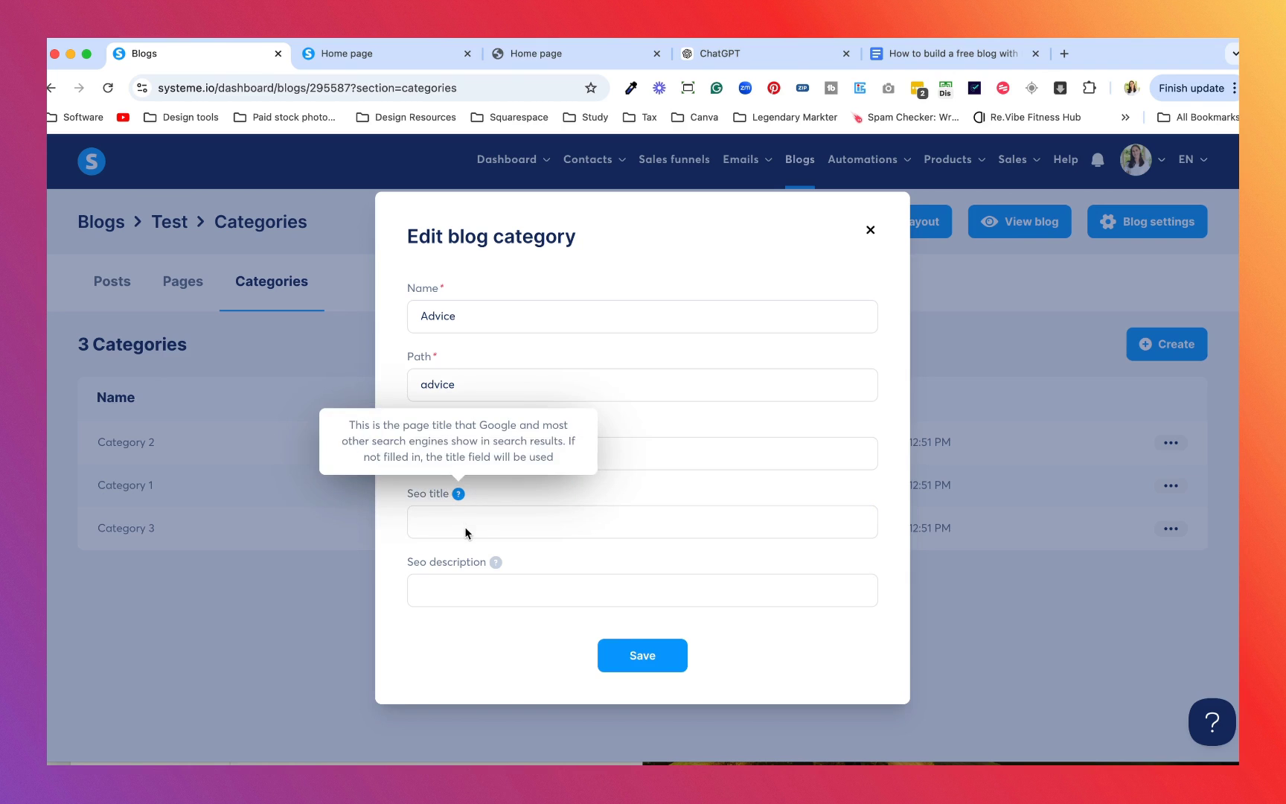
pyautogui.click(464, 526)
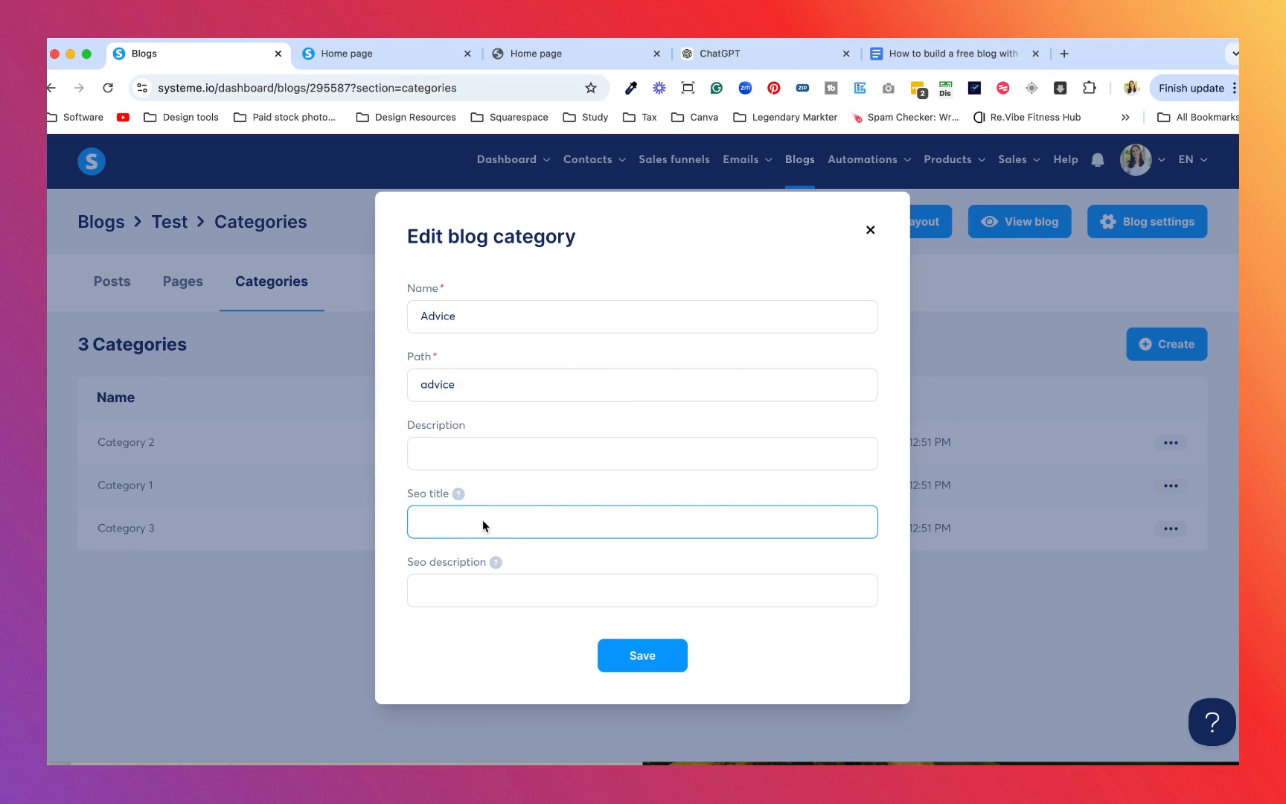
pyautogui.click(496, 563)
pyautogui.click(482, 589)
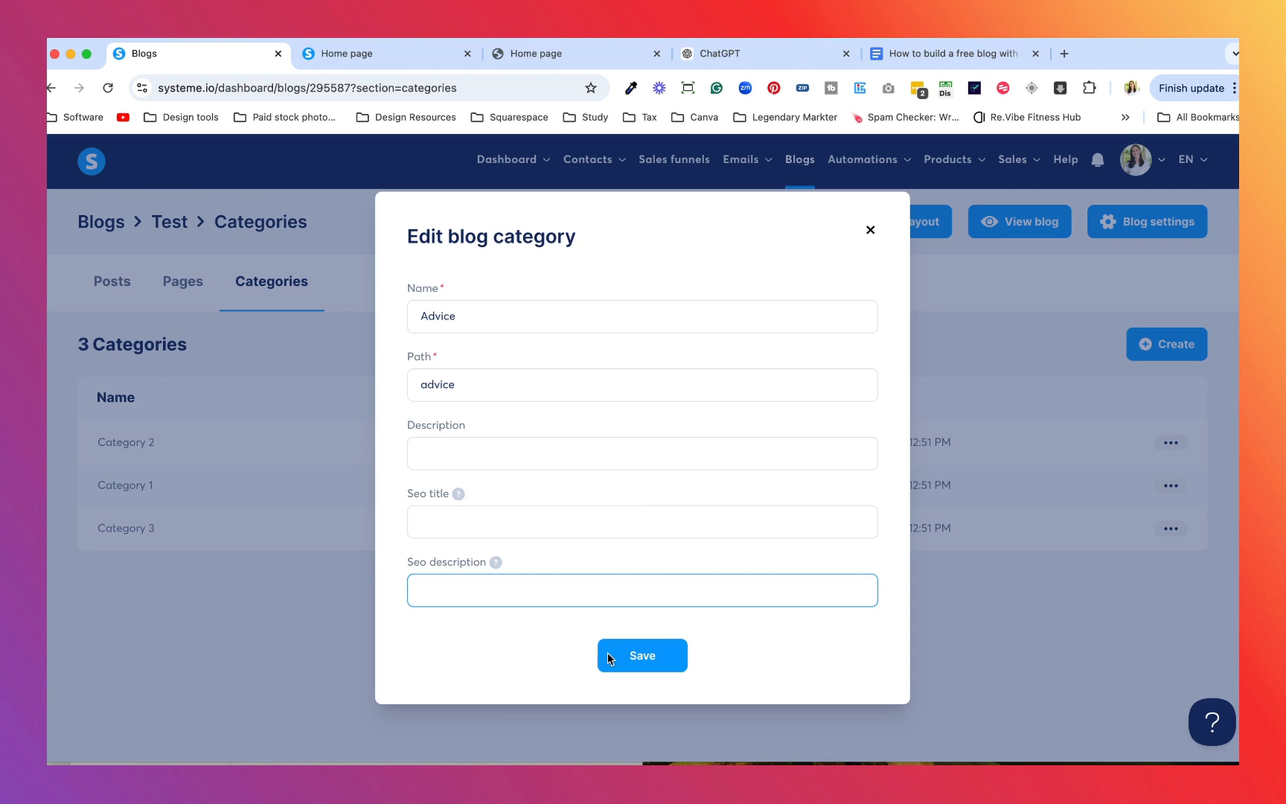
pyautogui.click(638, 659)
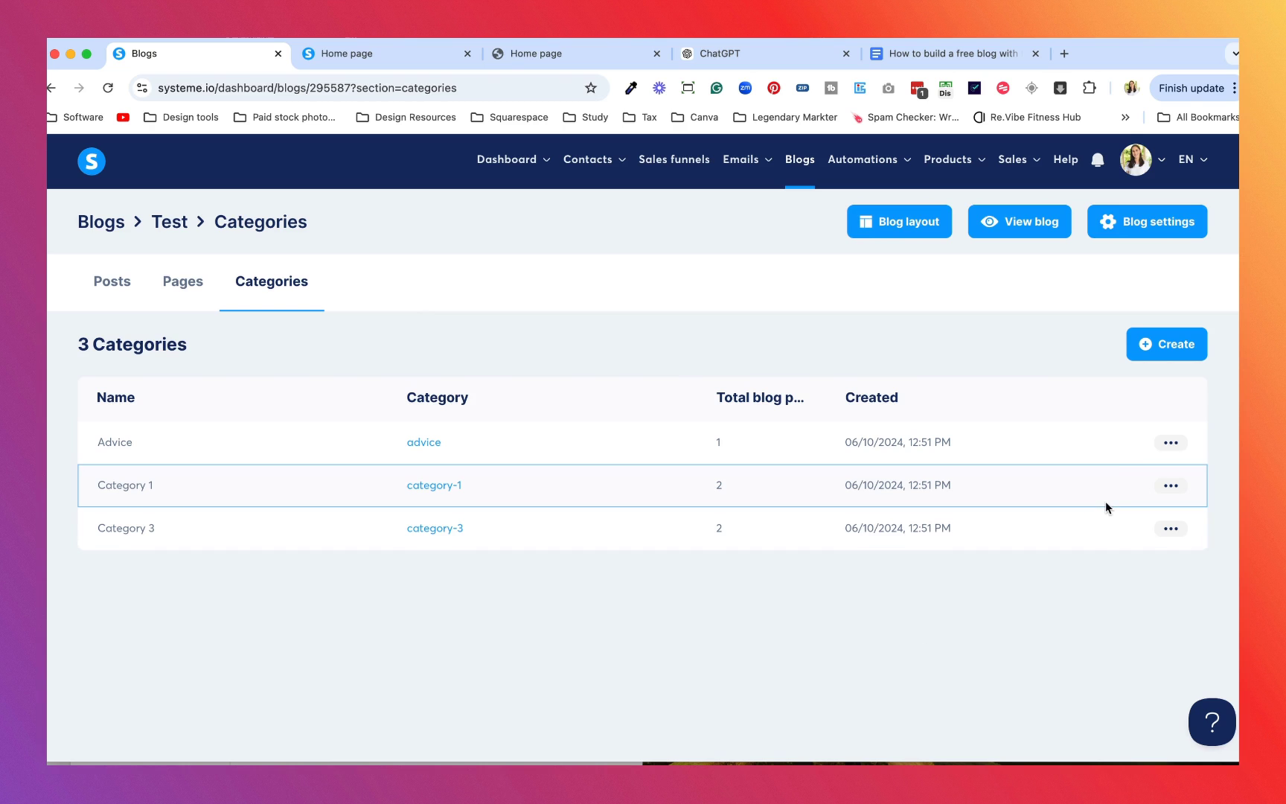
# Look at the blank form for creating a new category, close it and go to the blog's posts list
pyautogui.click(1159, 348)
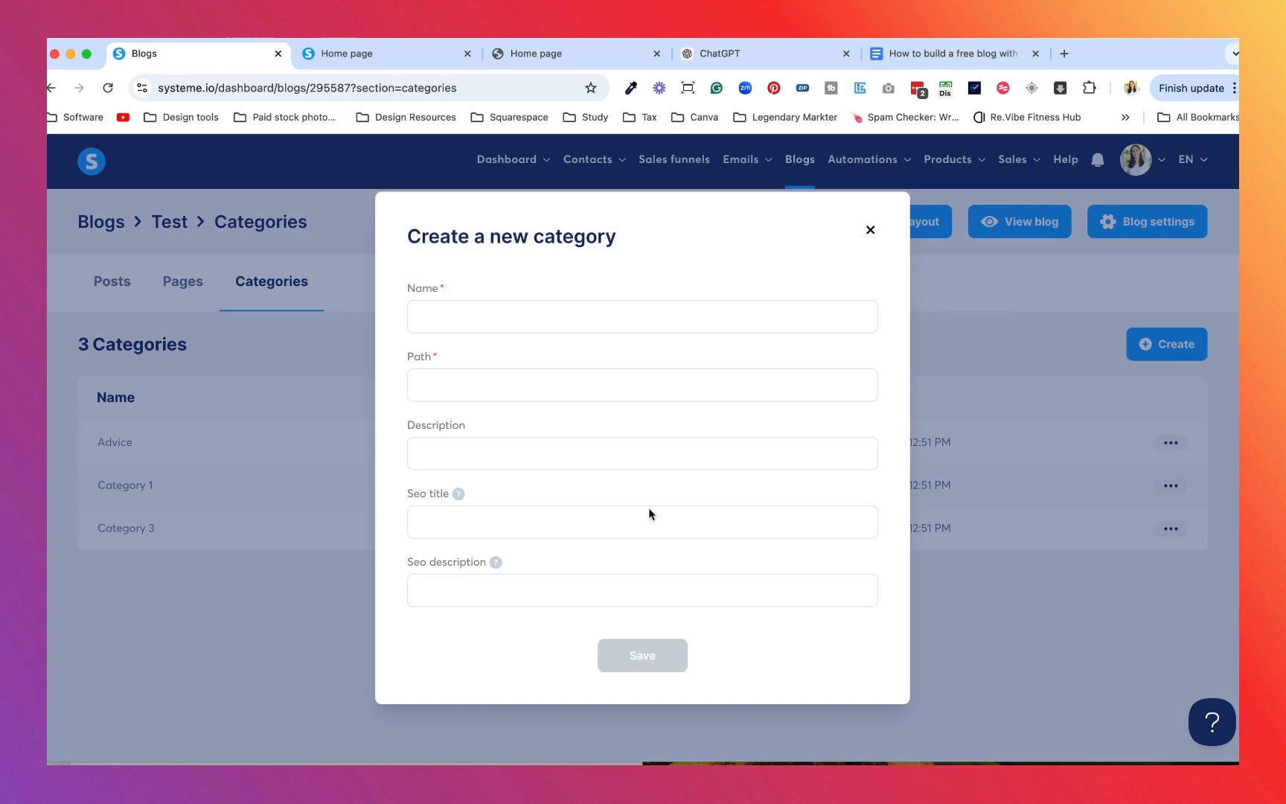
pyautogui.click(870, 230)
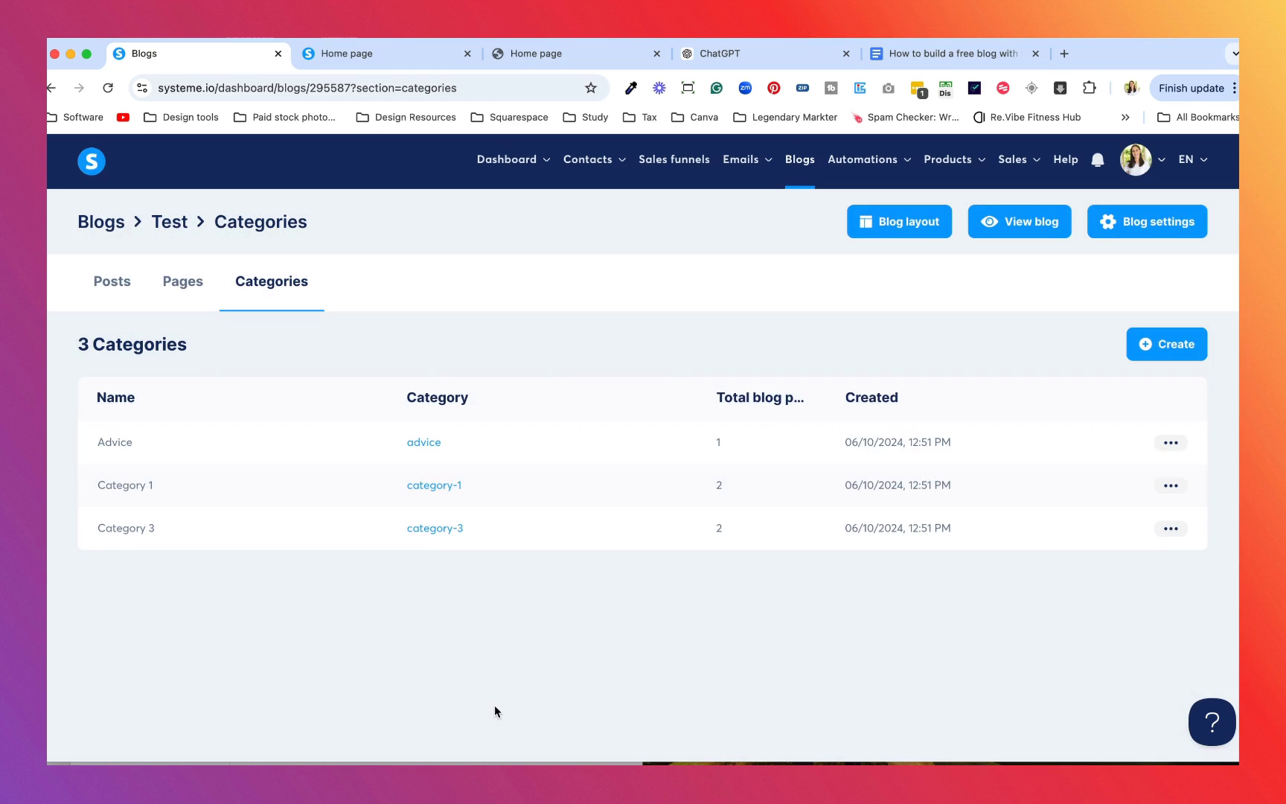
pyautogui.click(104, 287)
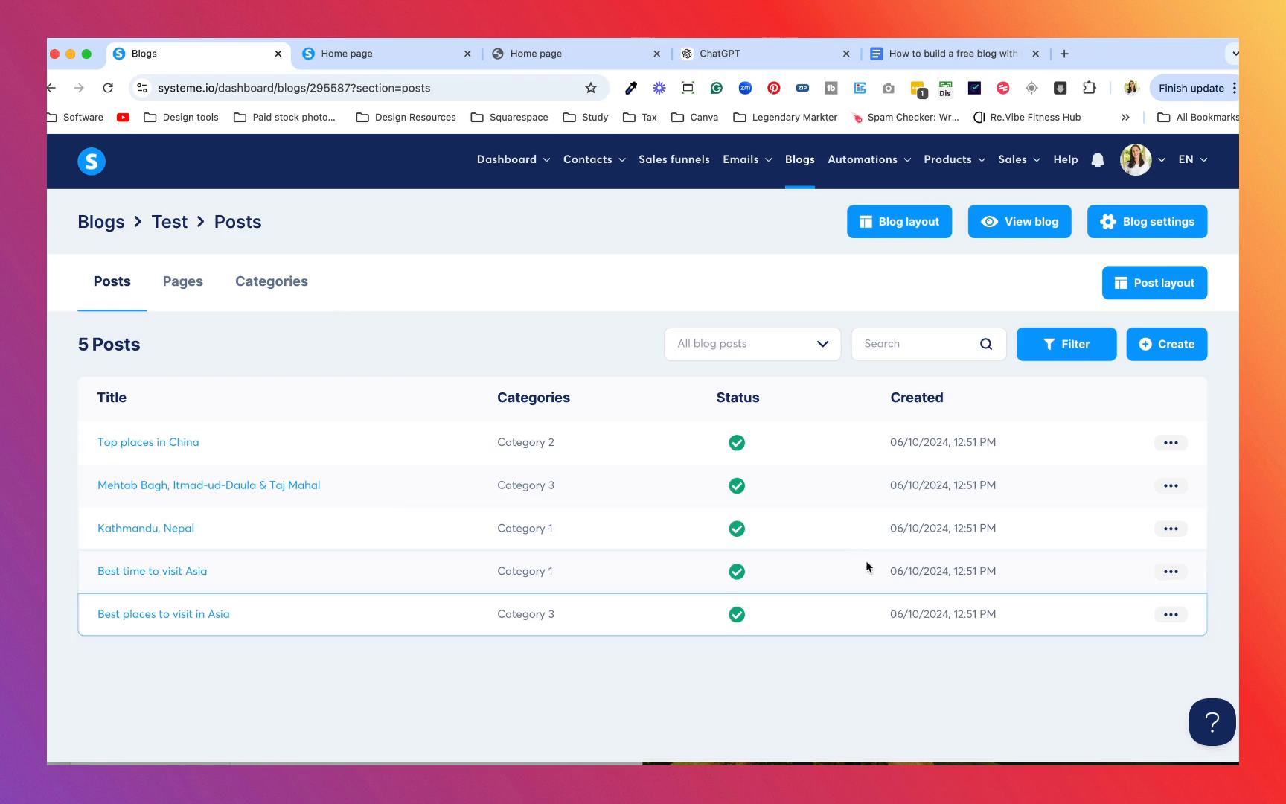
# View the published Top places in China post through to its footer and compare it with the blog's posts list
pyautogui.click(1169, 442)
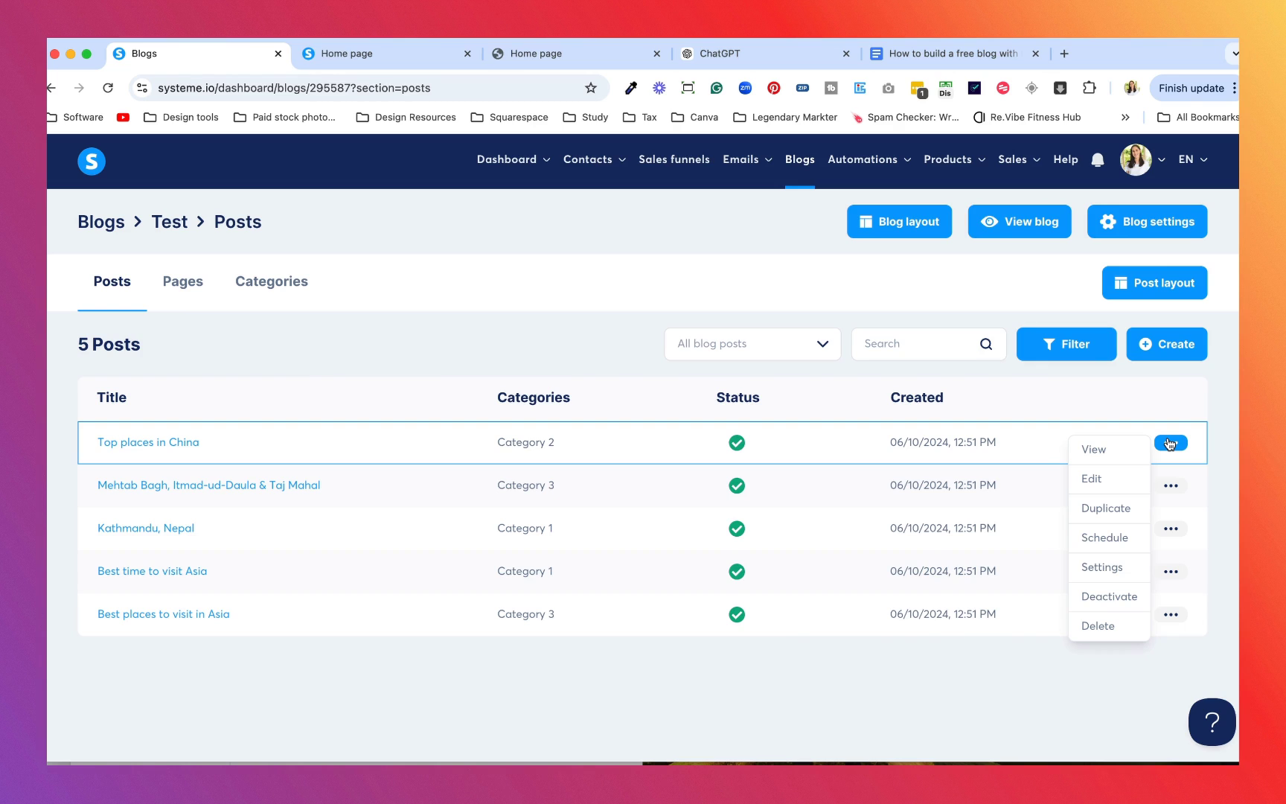
pyautogui.click(1094, 449)
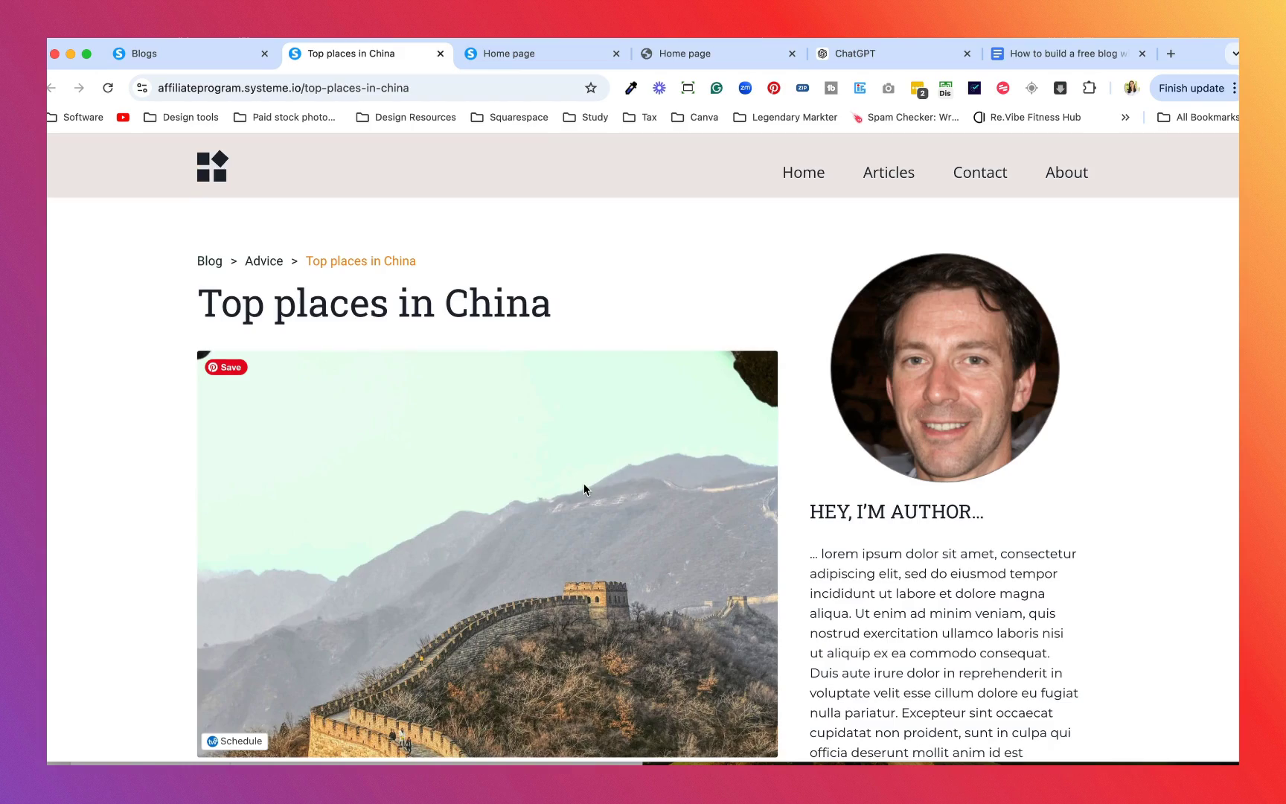
pyautogui.scroll(-3, 584, 483)
pyautogui.scroll(-15, 583, 482)
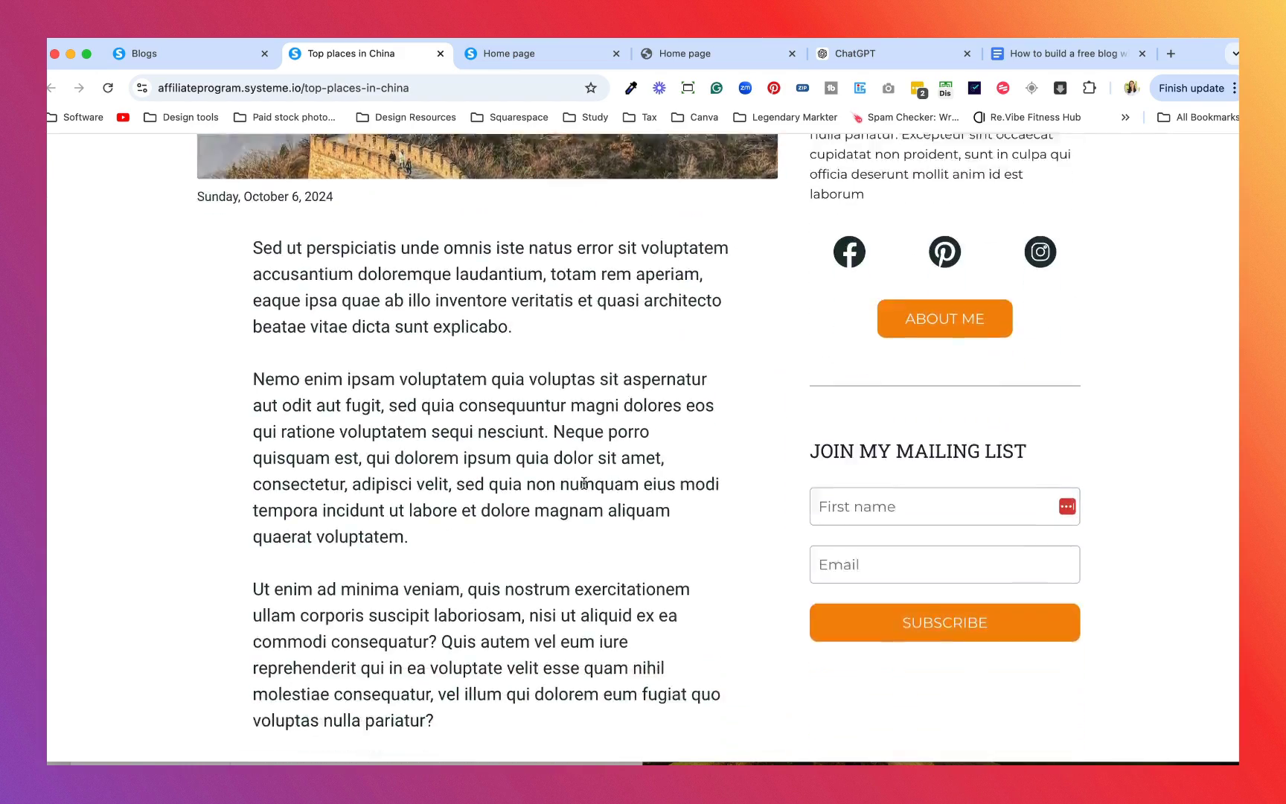
pyautogui.scroll(-14, 584, 483)
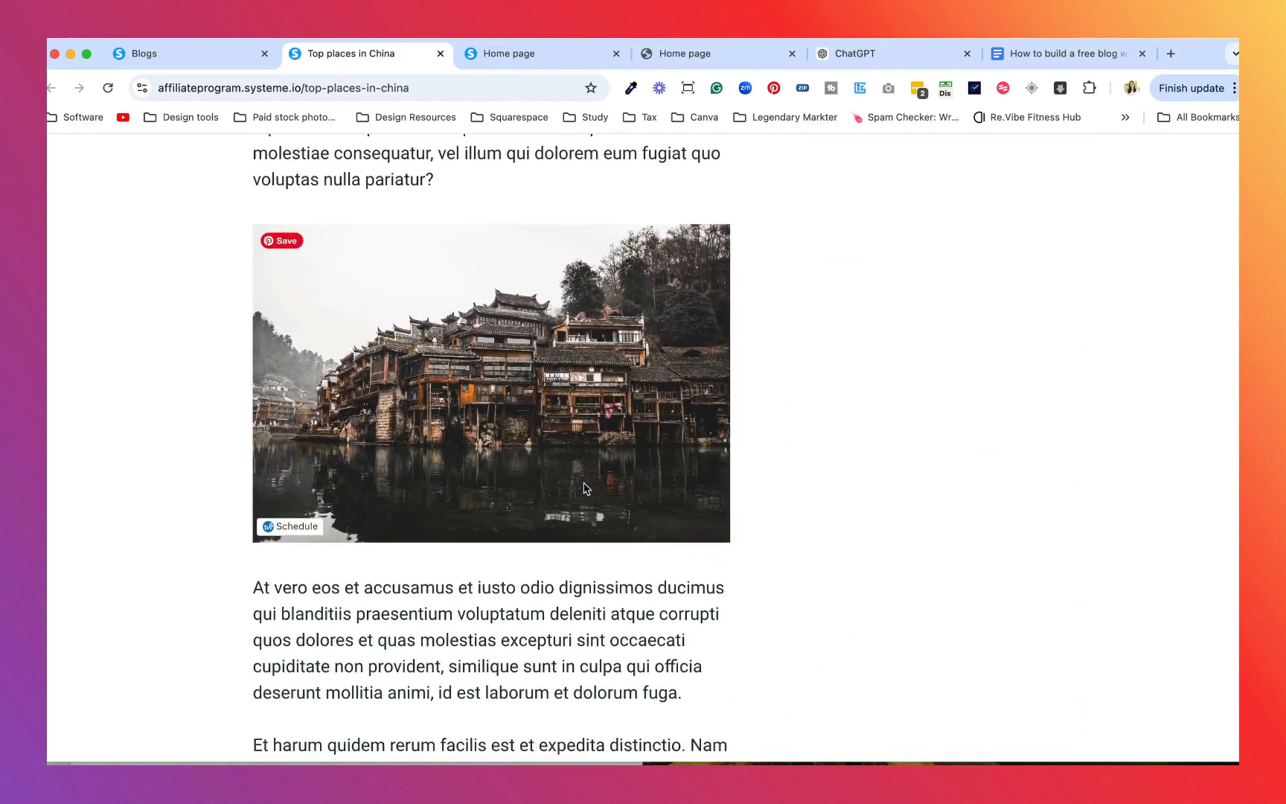
pyautogui.scroll(-10, 583, 482)
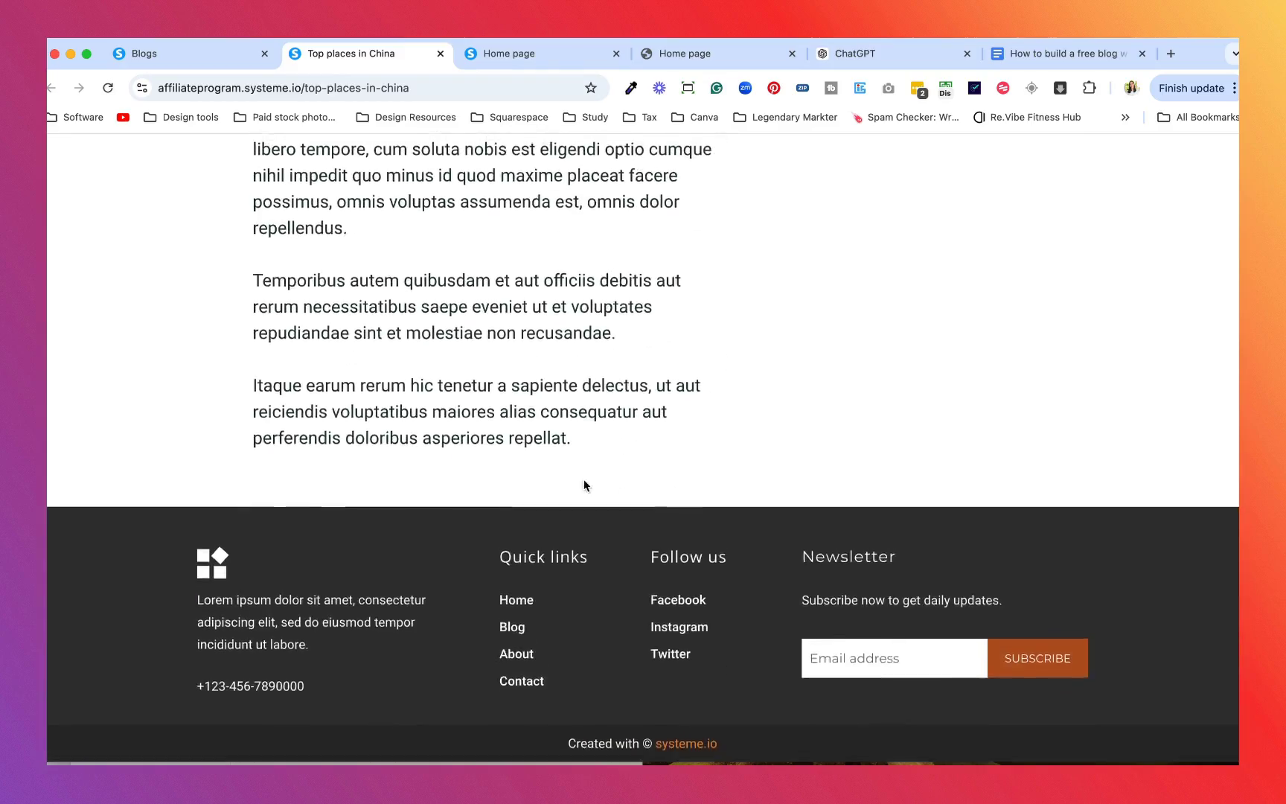
pyautogui.scroll(20, 583, 479)
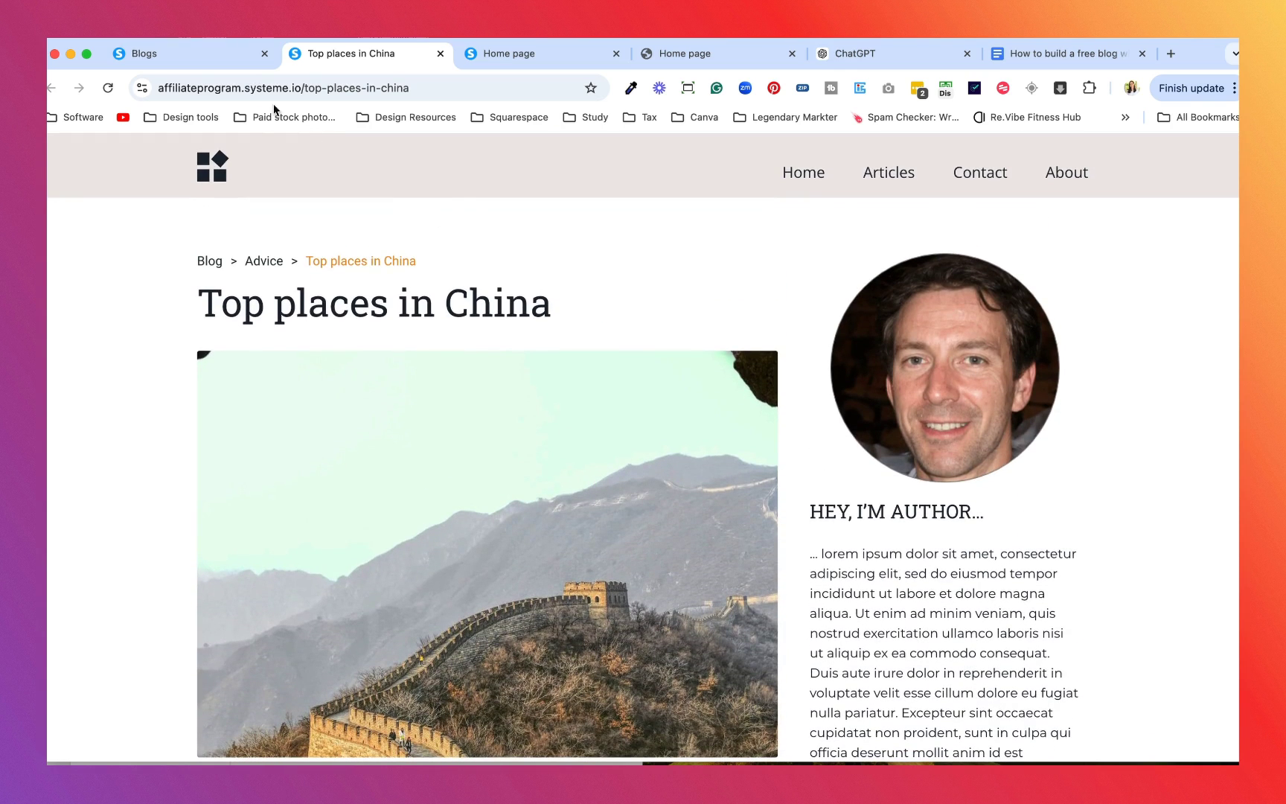
pyautogui.click(229, 56)
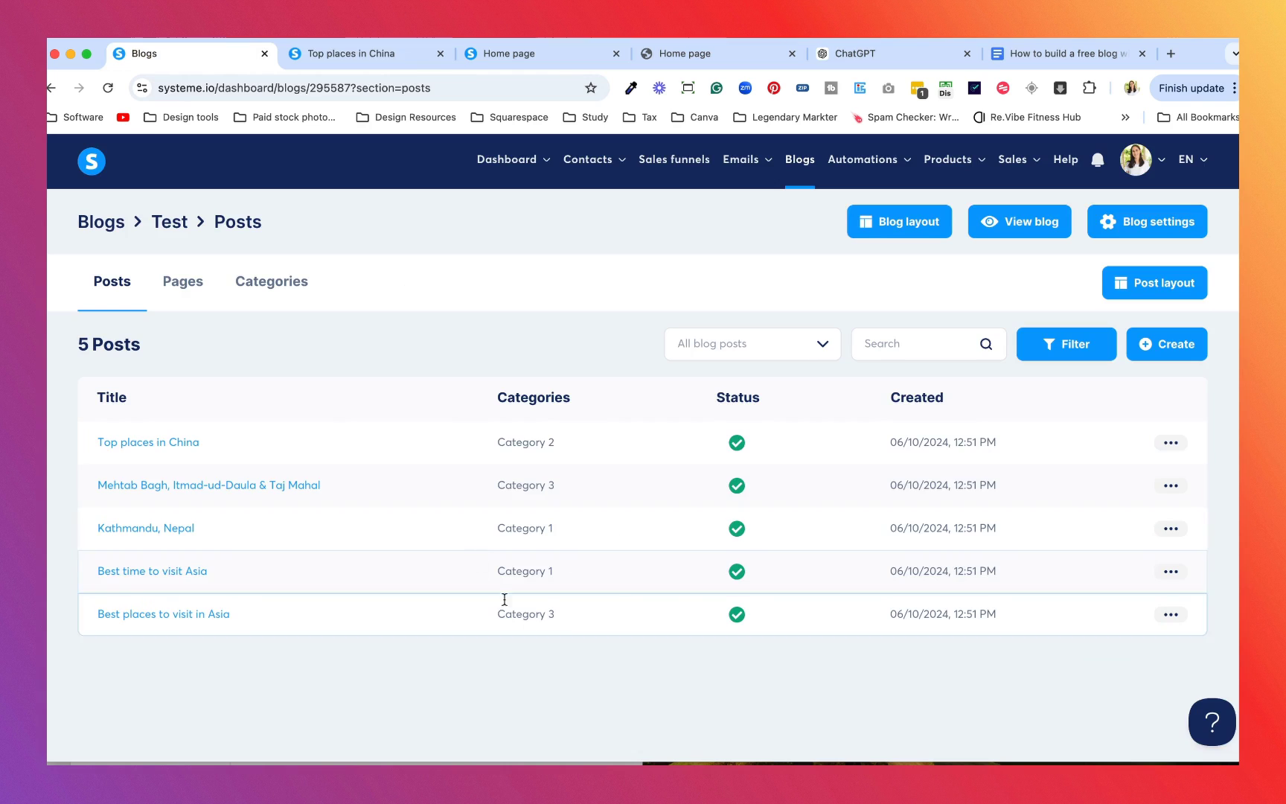
pyautogui.click(344, 57)
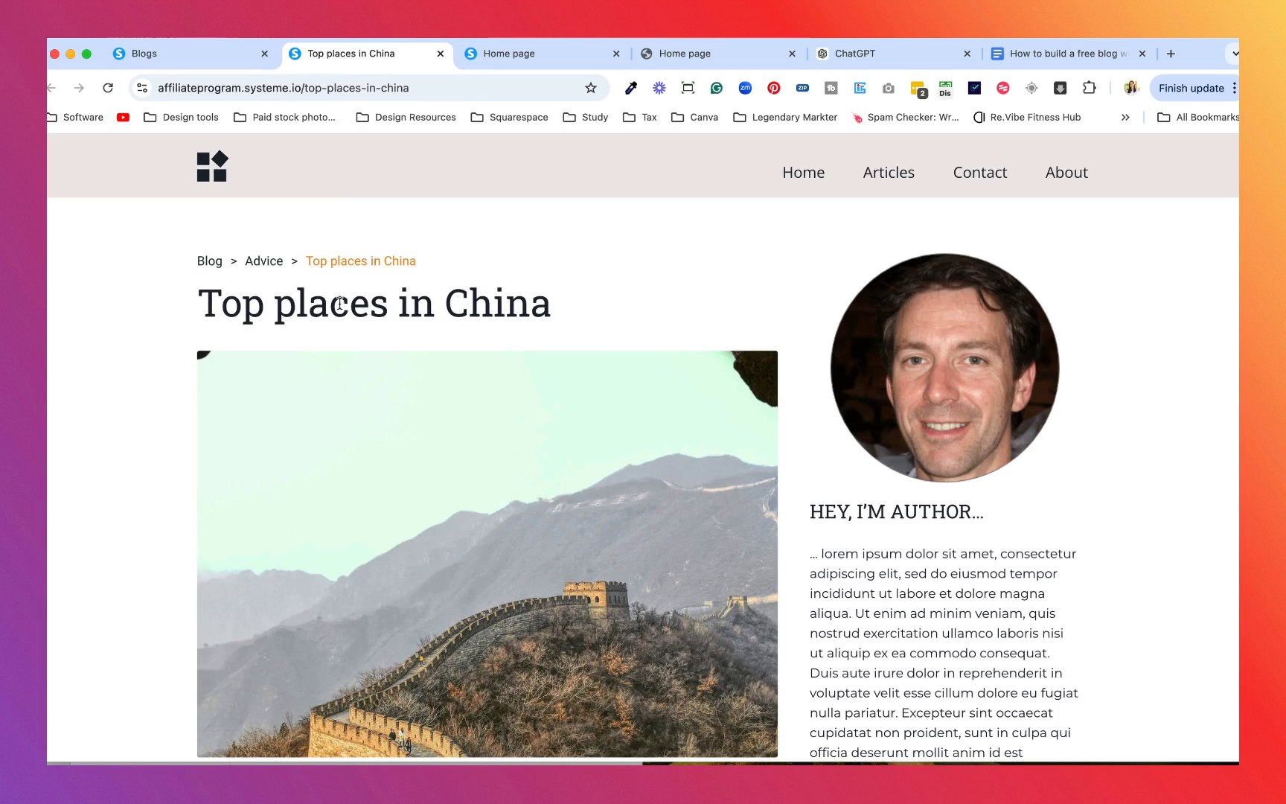
pyautogui.click(218, 57)
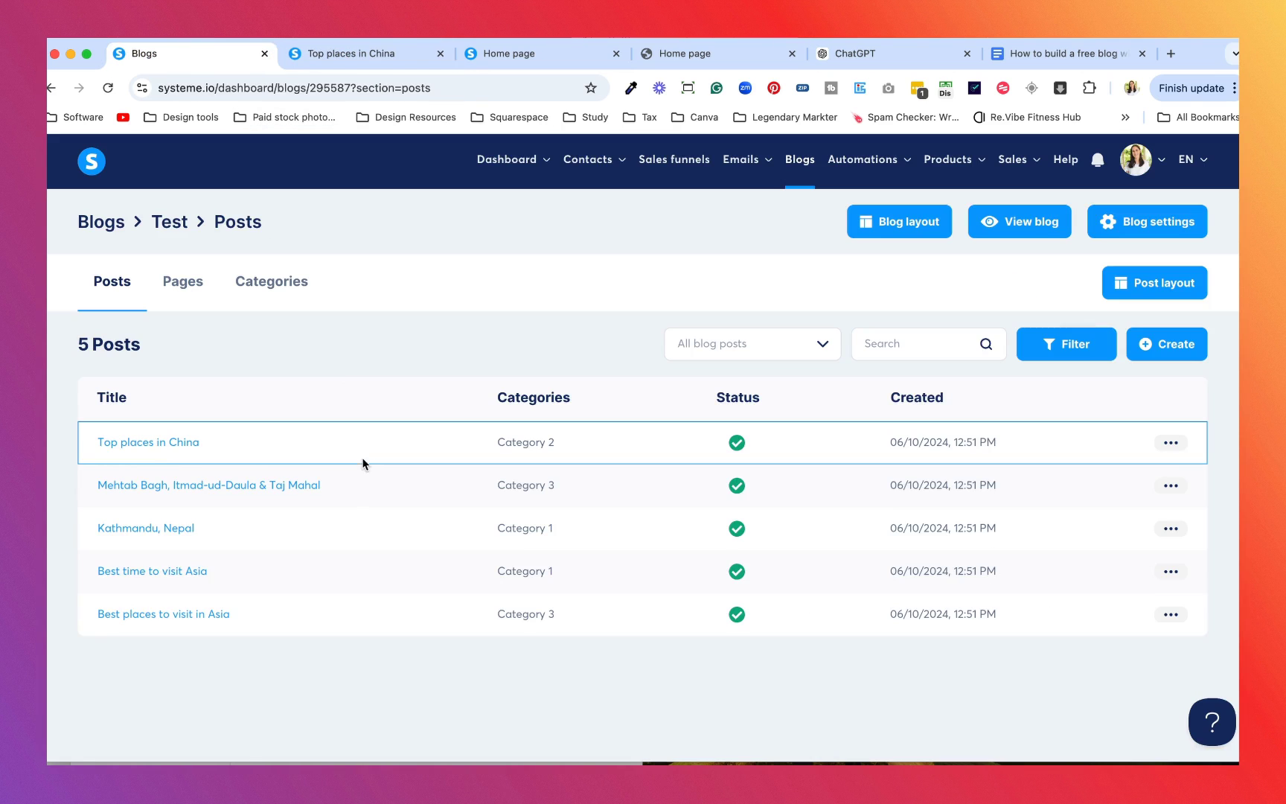
# Open the Top places in China post in the editor and examine its author sidebar, main image and body text
pyautogui.click(163, 445)
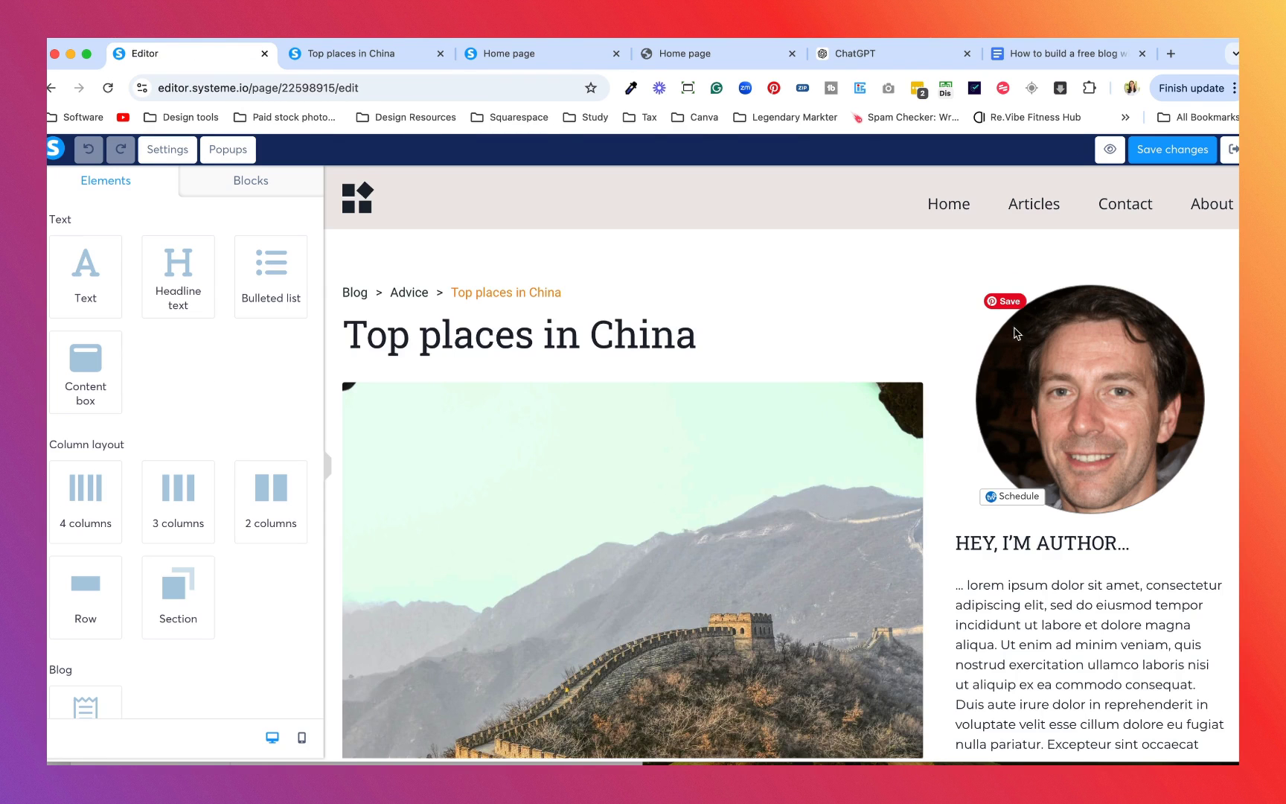
pyautogui.scroll(-3, 991, 425)
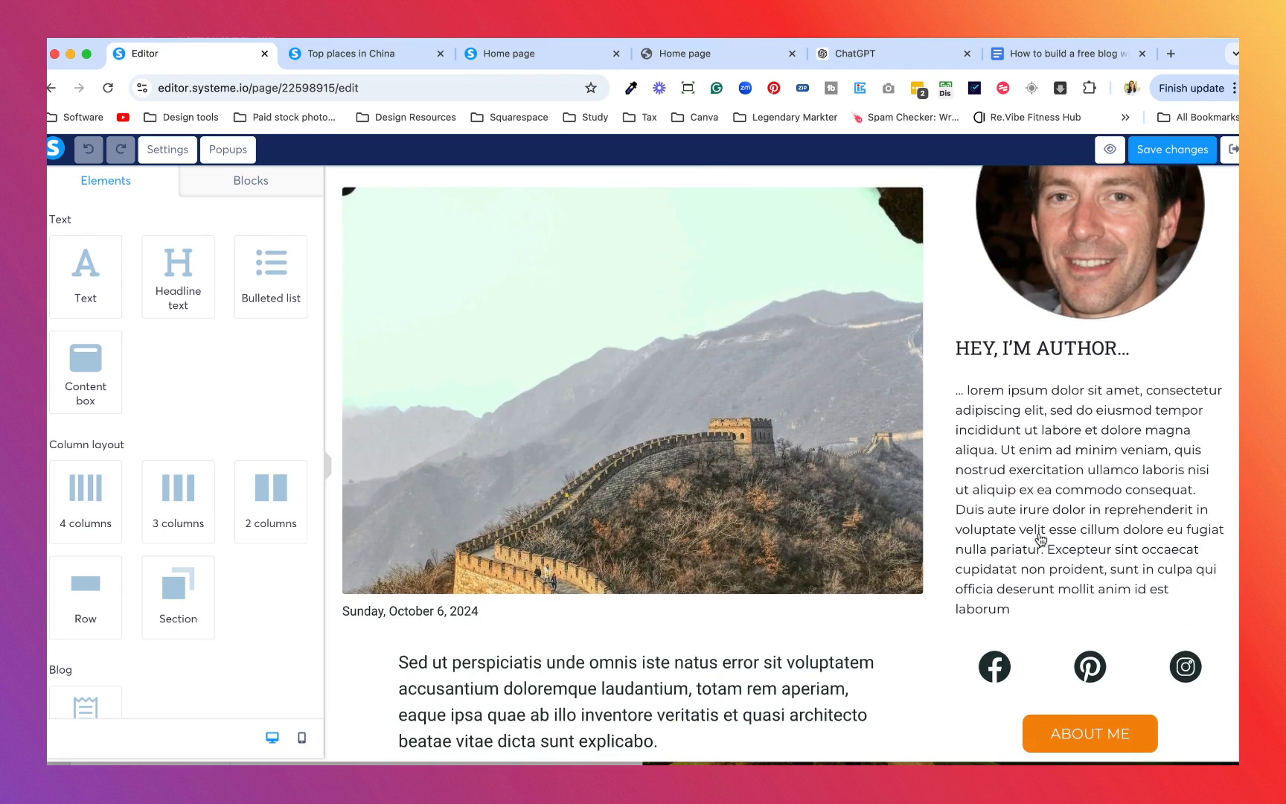
pyautogui.scroll(-3, 1001, 447)
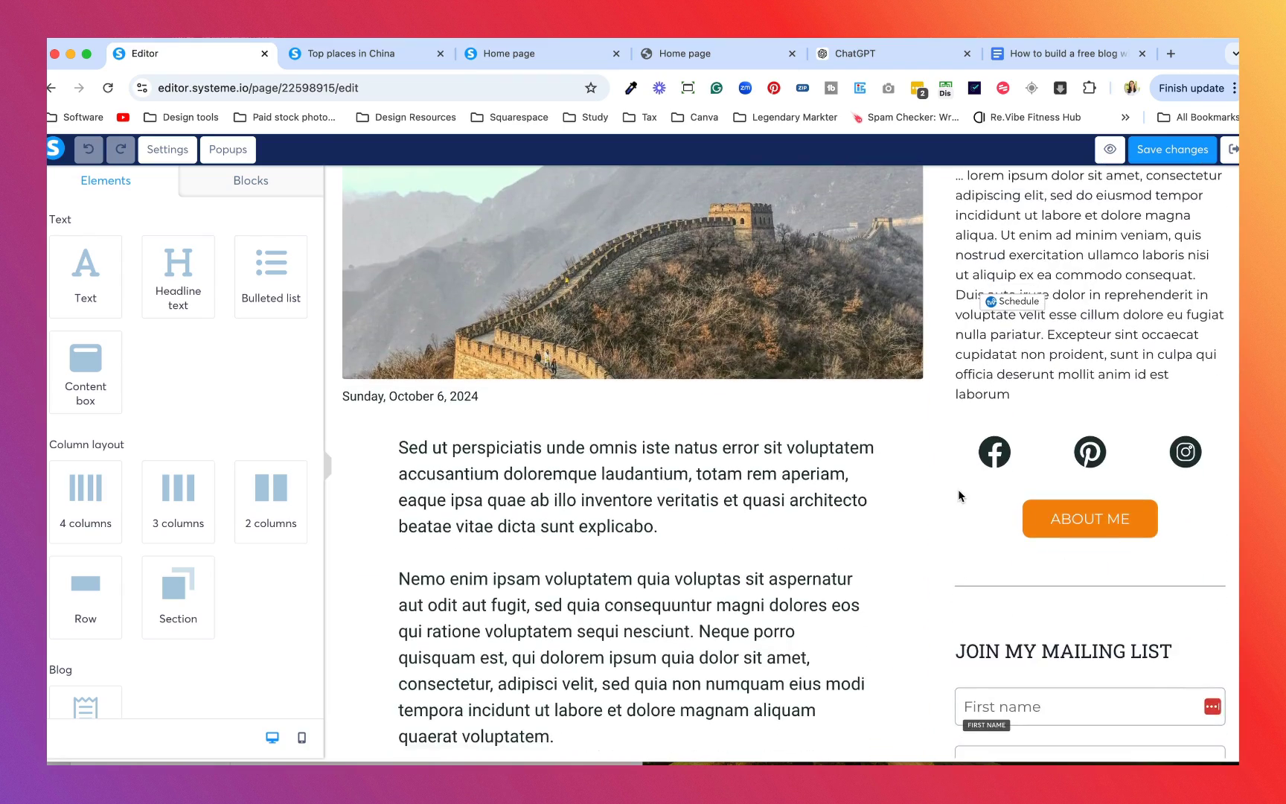
pyautogui.scroll(-4, 917, 439)
pyautogui.scroll(8, 609, 417)
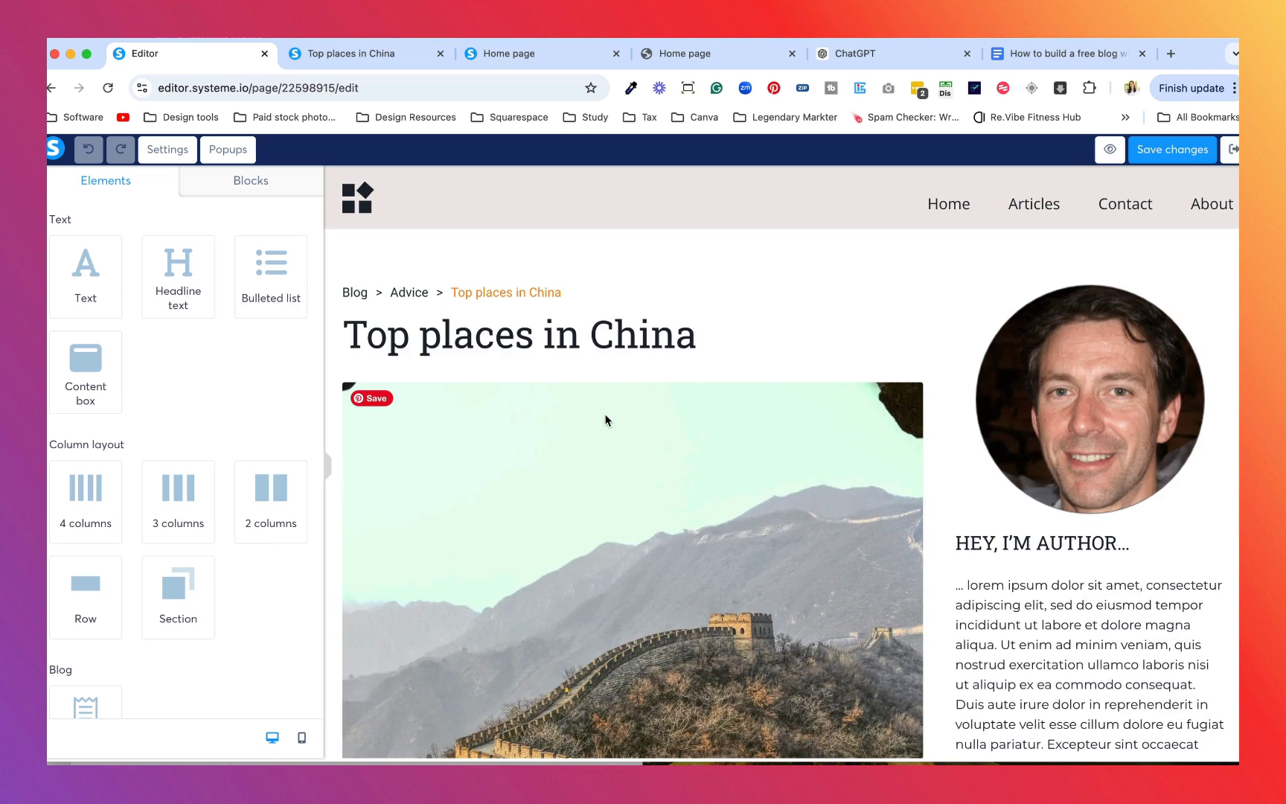
pyautogui.click(665, 357)
pyautogui.scroll(-3, 655, 387)
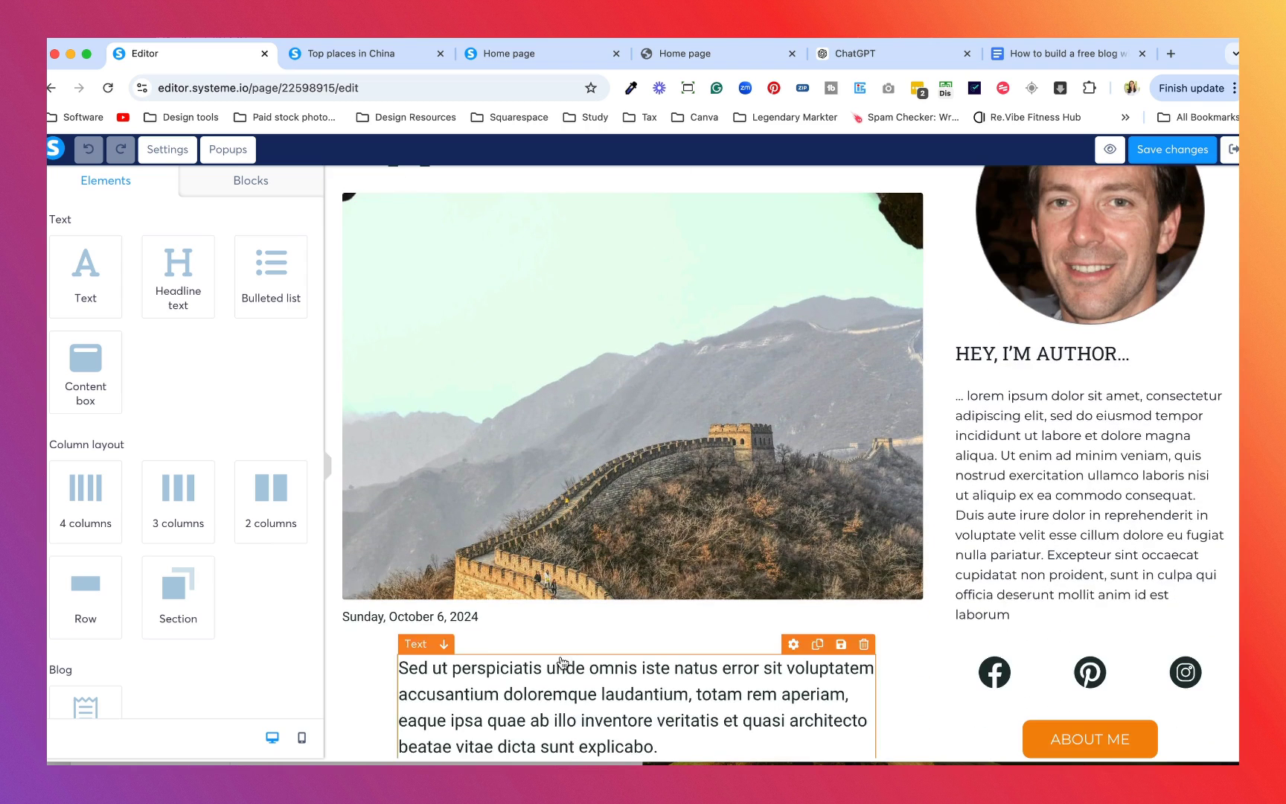
pyautogui.scroll(-4, 461, 417)
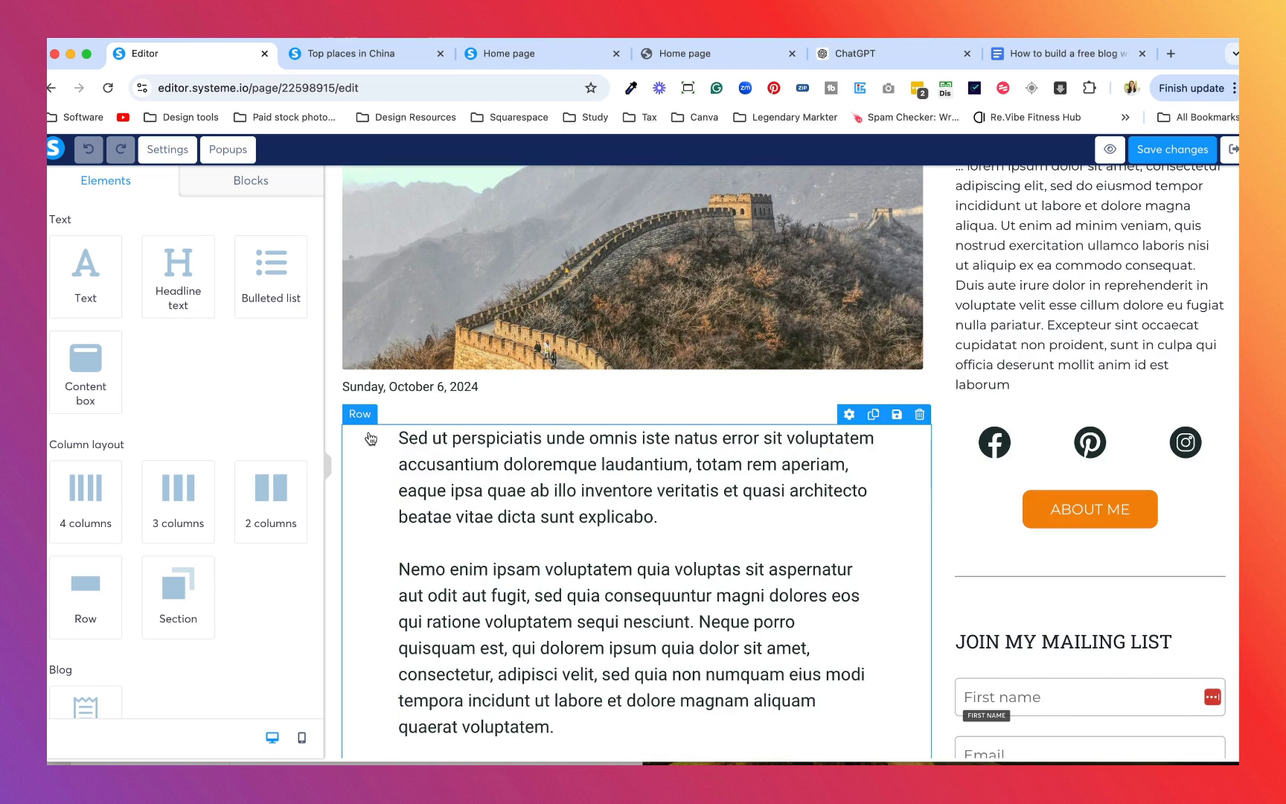
pyautogui.click(447, 436)
pyautogui.scroll(-2, 447, 436)
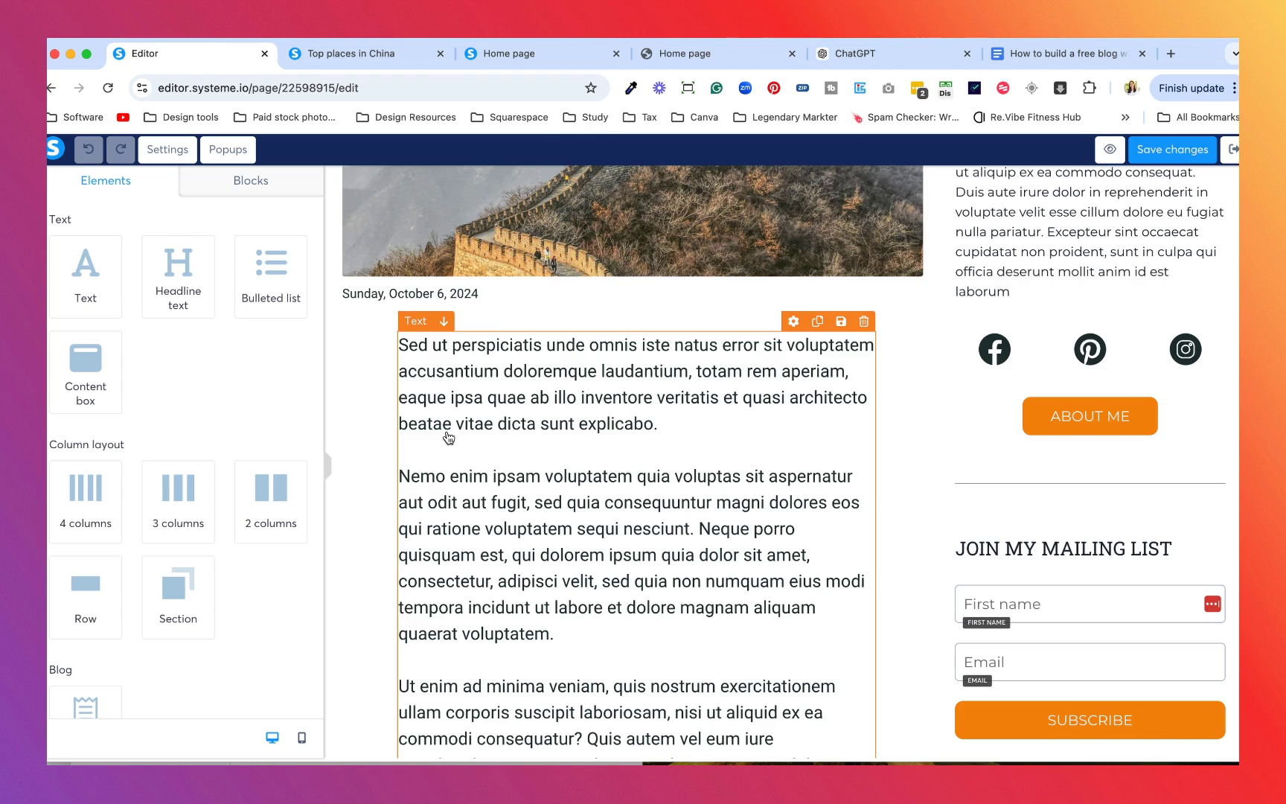
pyautogui.scroll(-3, 431, 433)
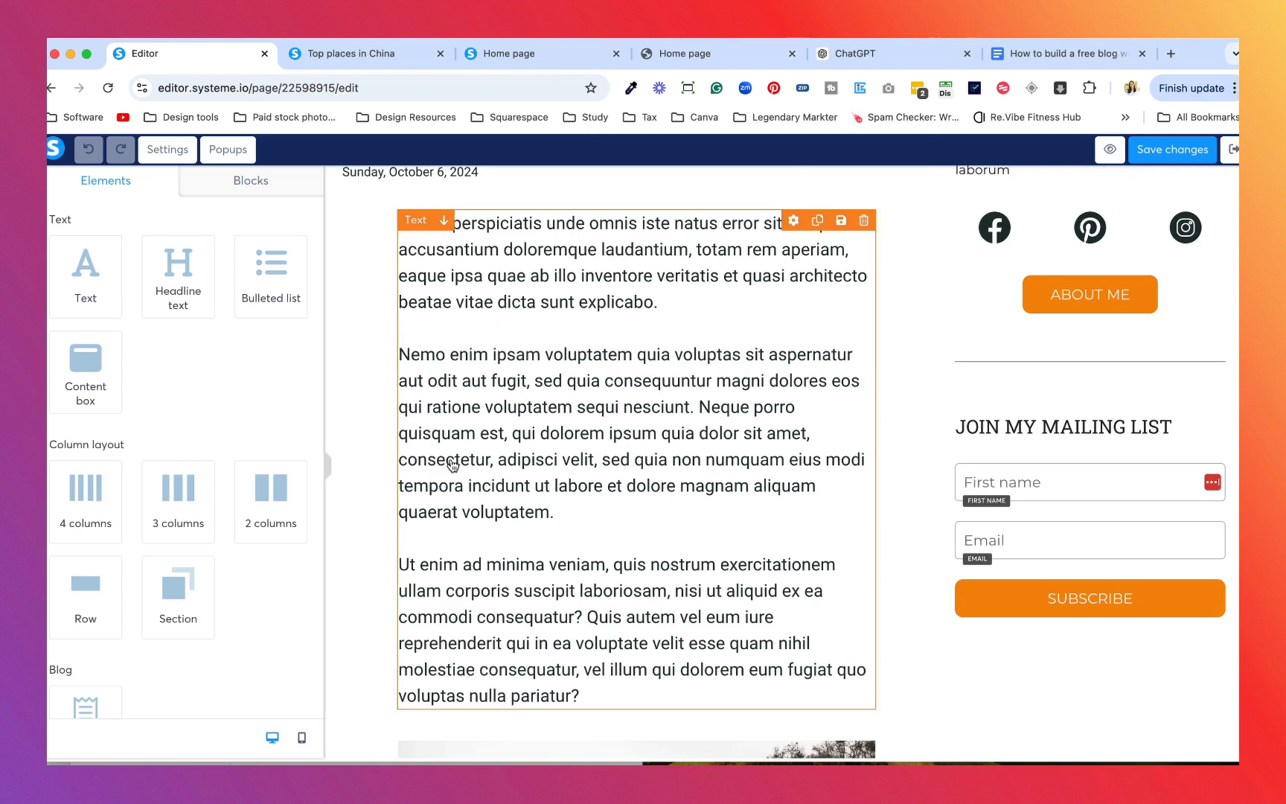
pyautogui.scroll(-4, 450, 462)
pyautogui.scroll(5, 378, 473)
pyautogui.scroll(1, 378, 473)
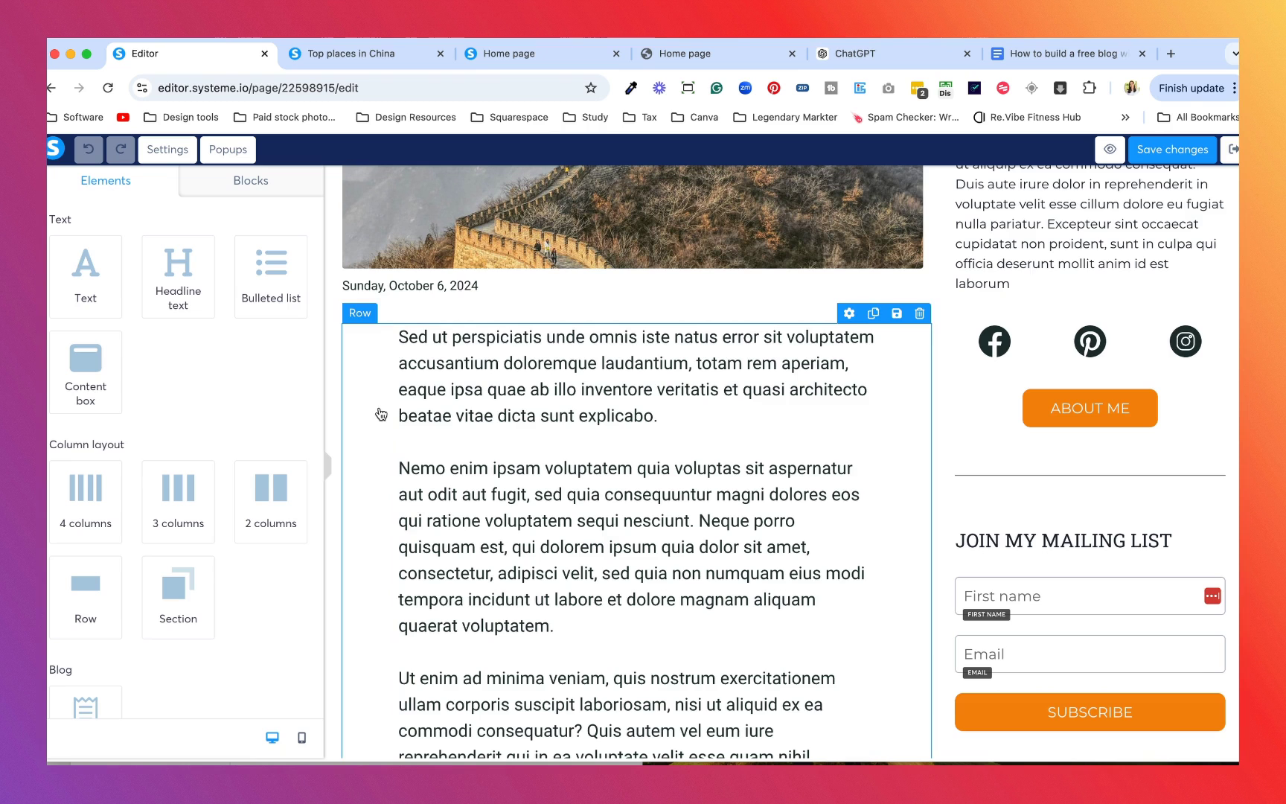
# Select the row around the post's body text, save the post and return to the posts list
pyautogui.click(376, 385)
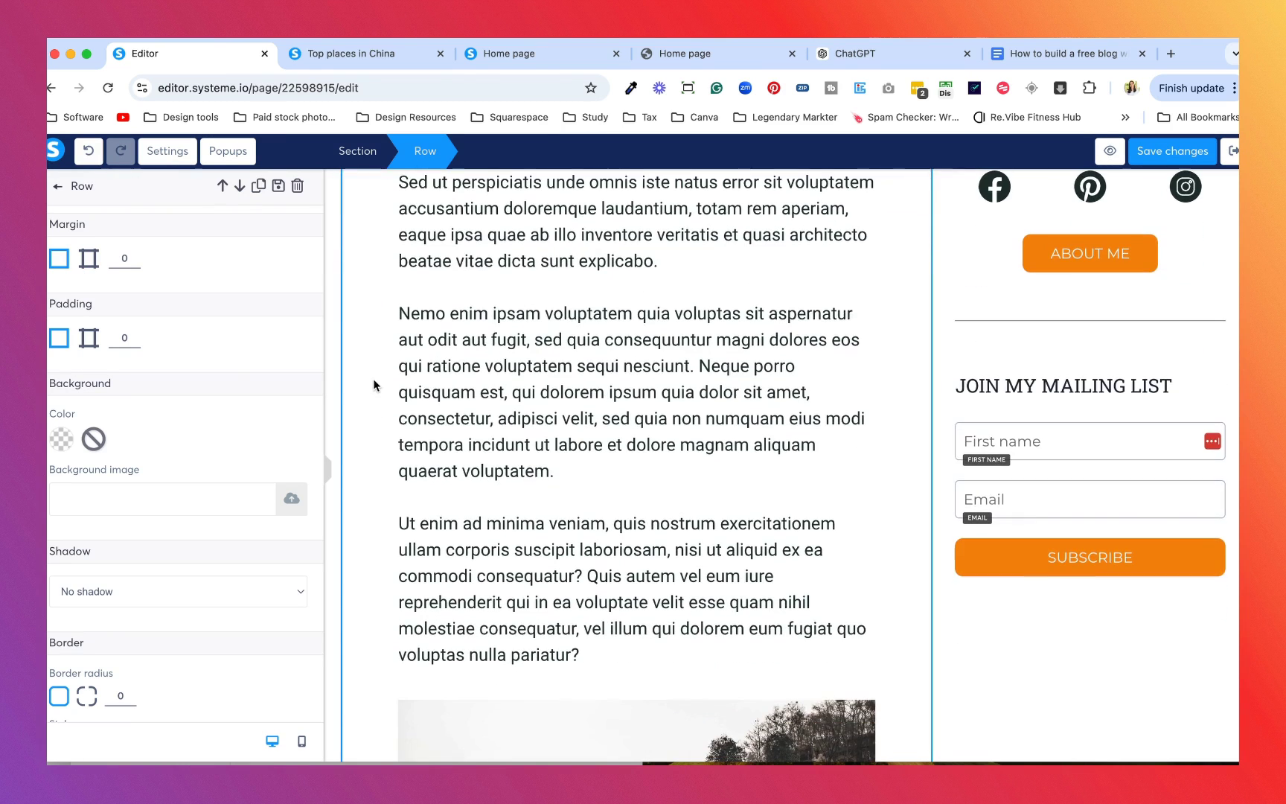
pyautogui.click(1172, 150)
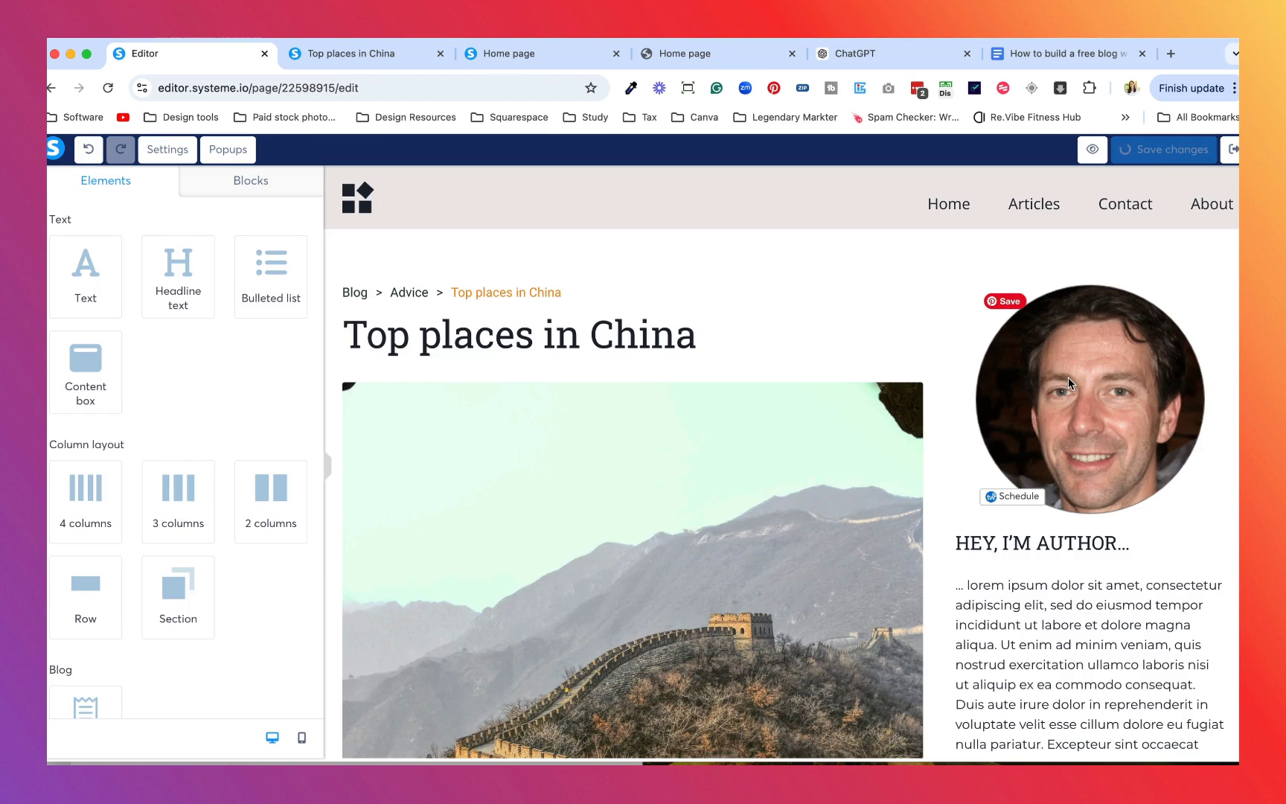
pyautogui.click(1232, 150)
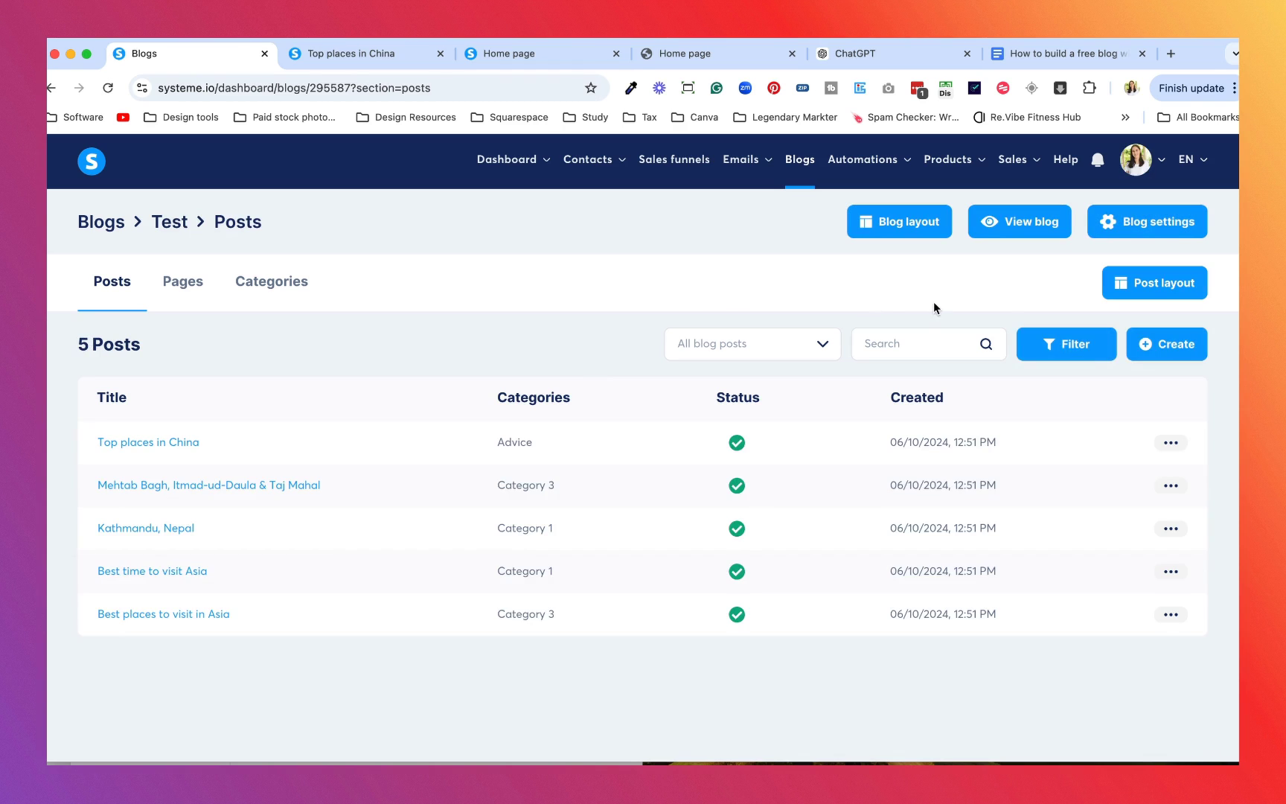
# Open the blog's post layout and set the blog post title font to Montserrat
pyautogui.click(1142, 287)
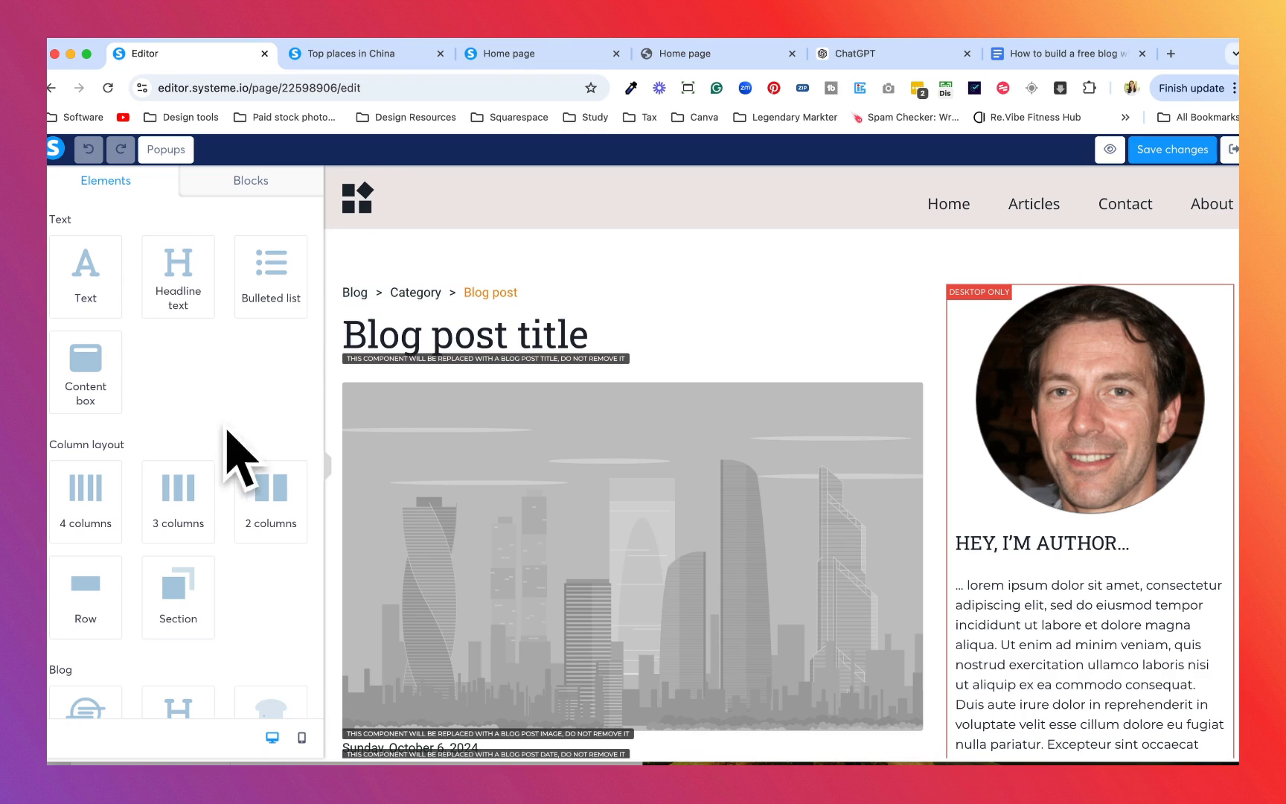
pyautogui.click(616, 335)
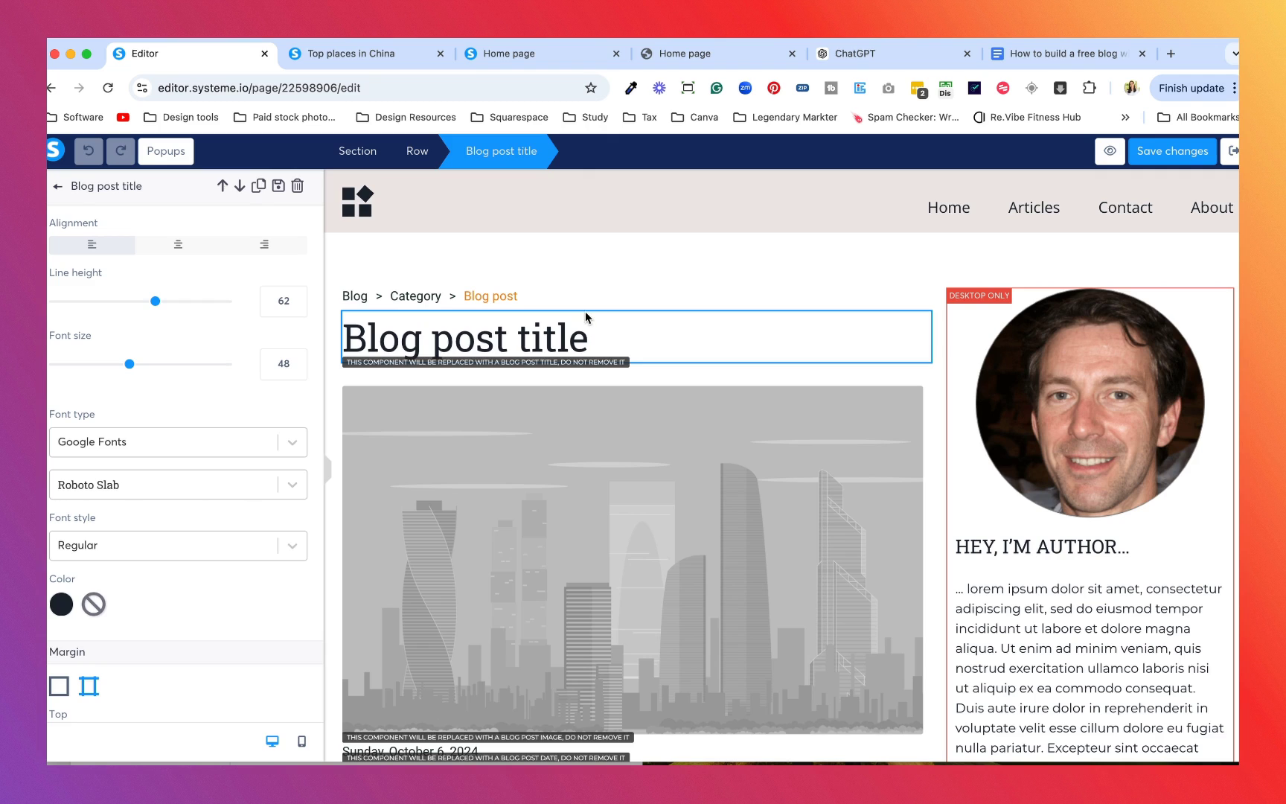
pyautogui.click(291, 485)
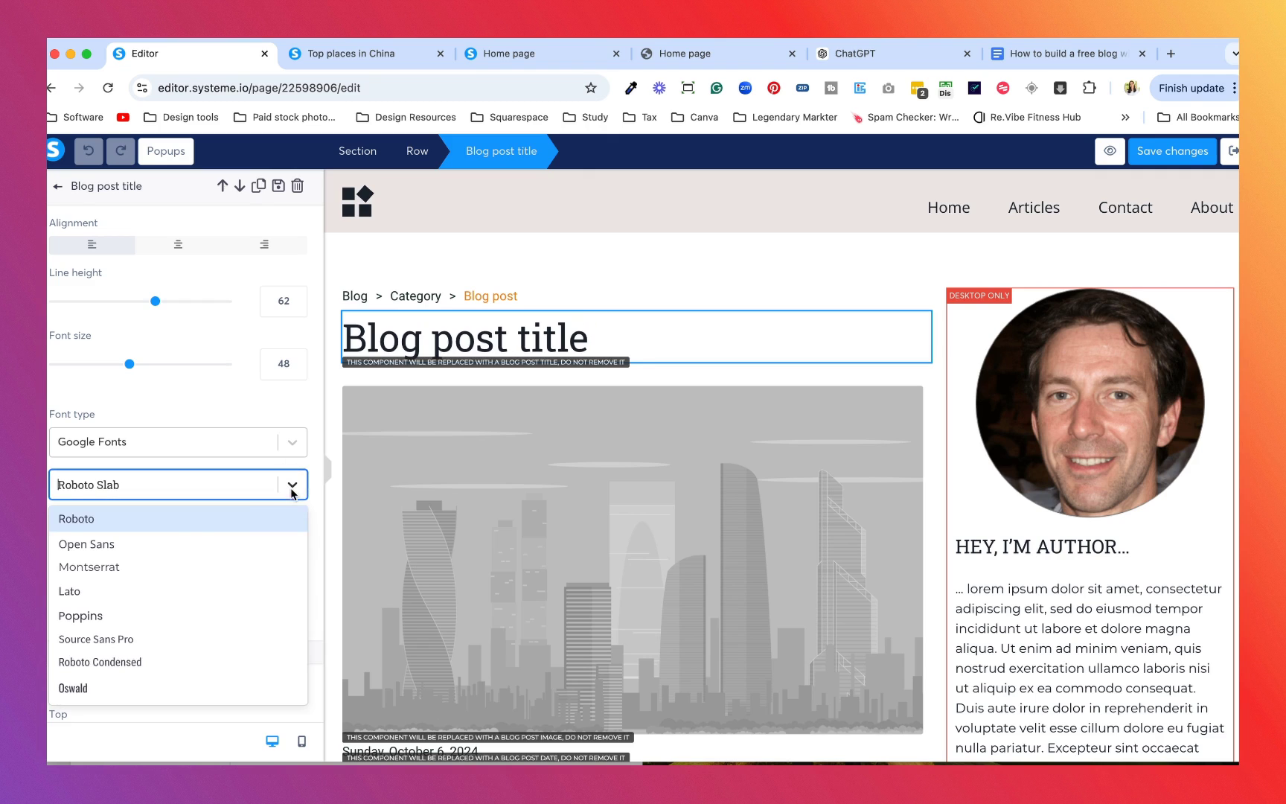
pyautogui.click(233, 564)
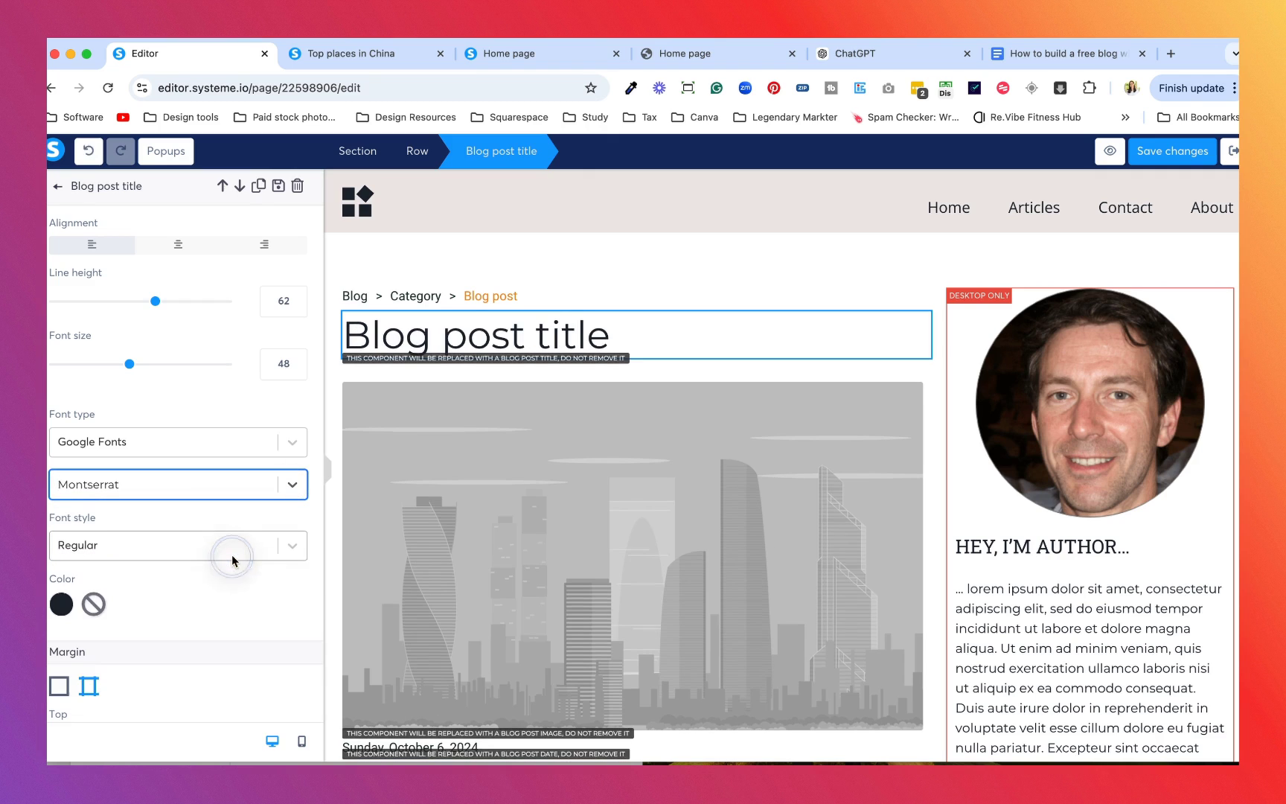
pyautogui.click(660, 263)
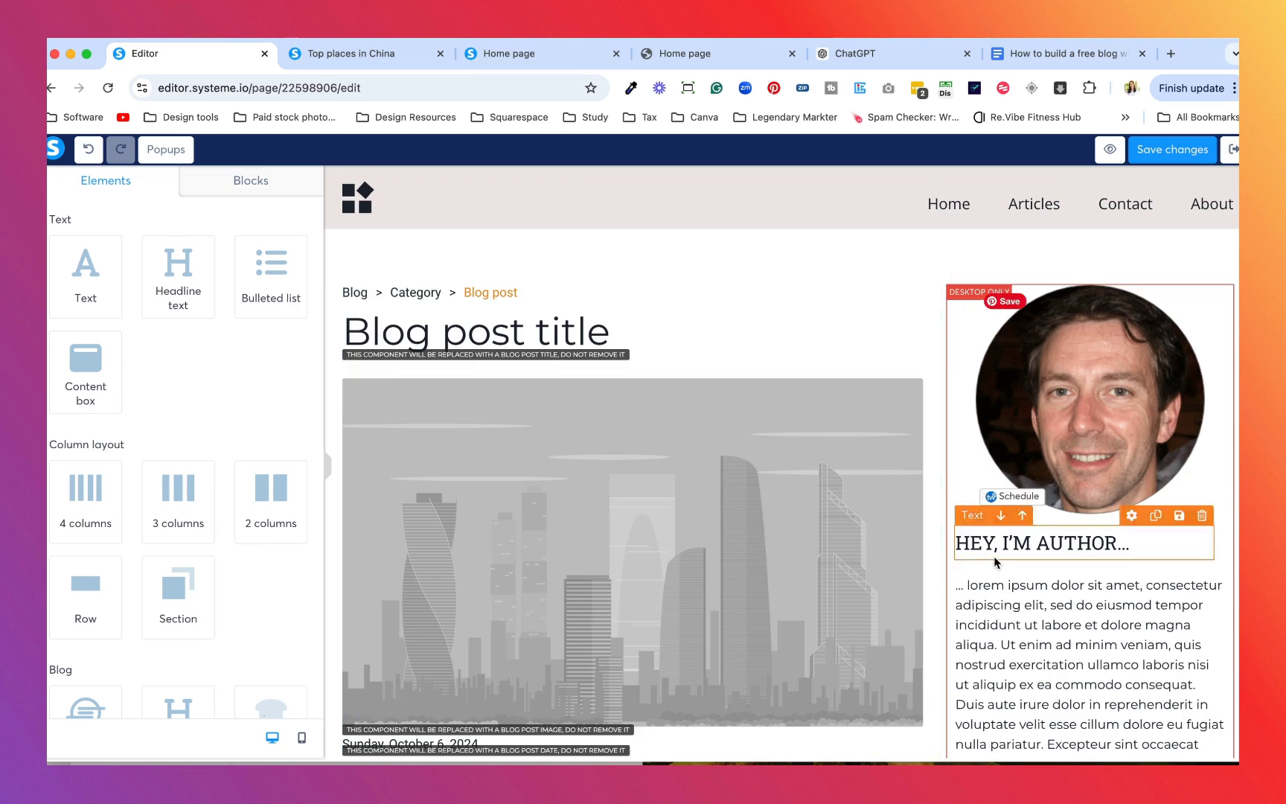
# Look through the post layout to its footer and set the sidebar author image's size to 106
pyautogui.scroll(-5, 817, 595)
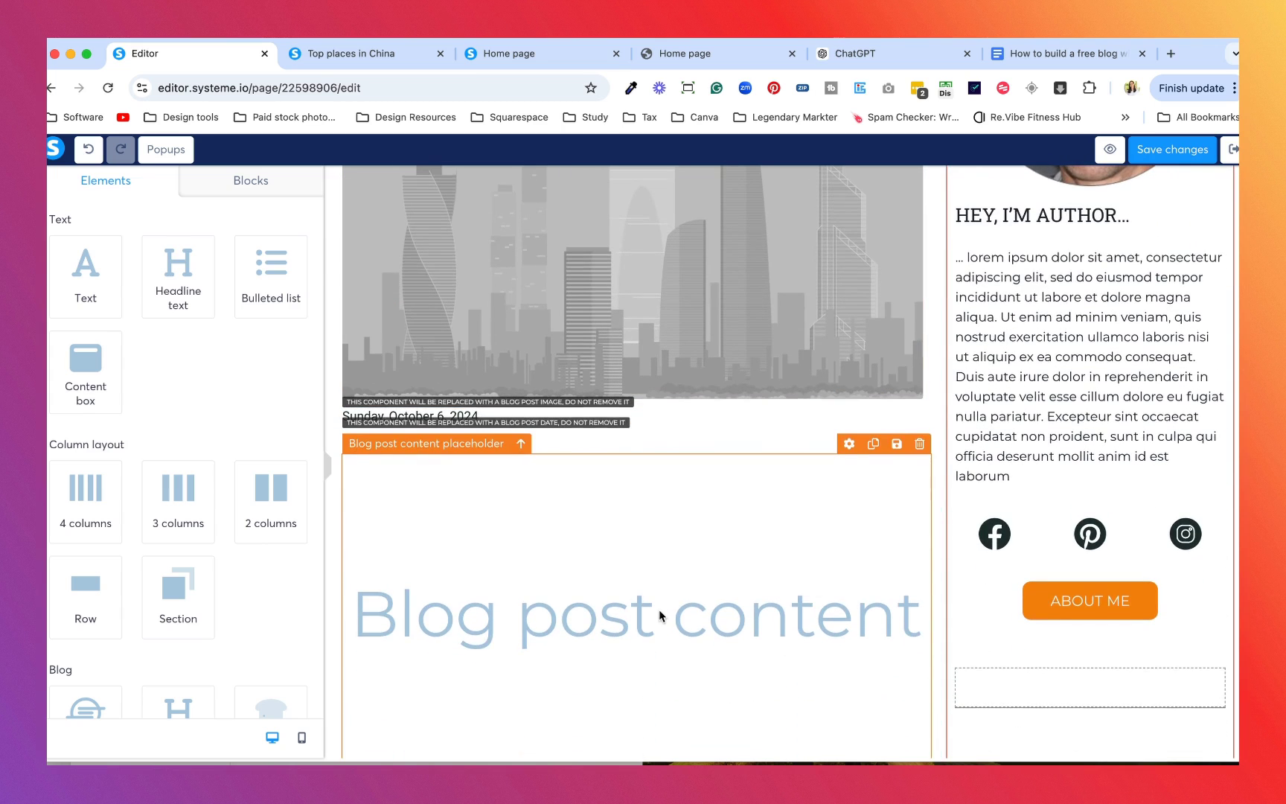
pyautogui.scroll(-2, 659, 595)
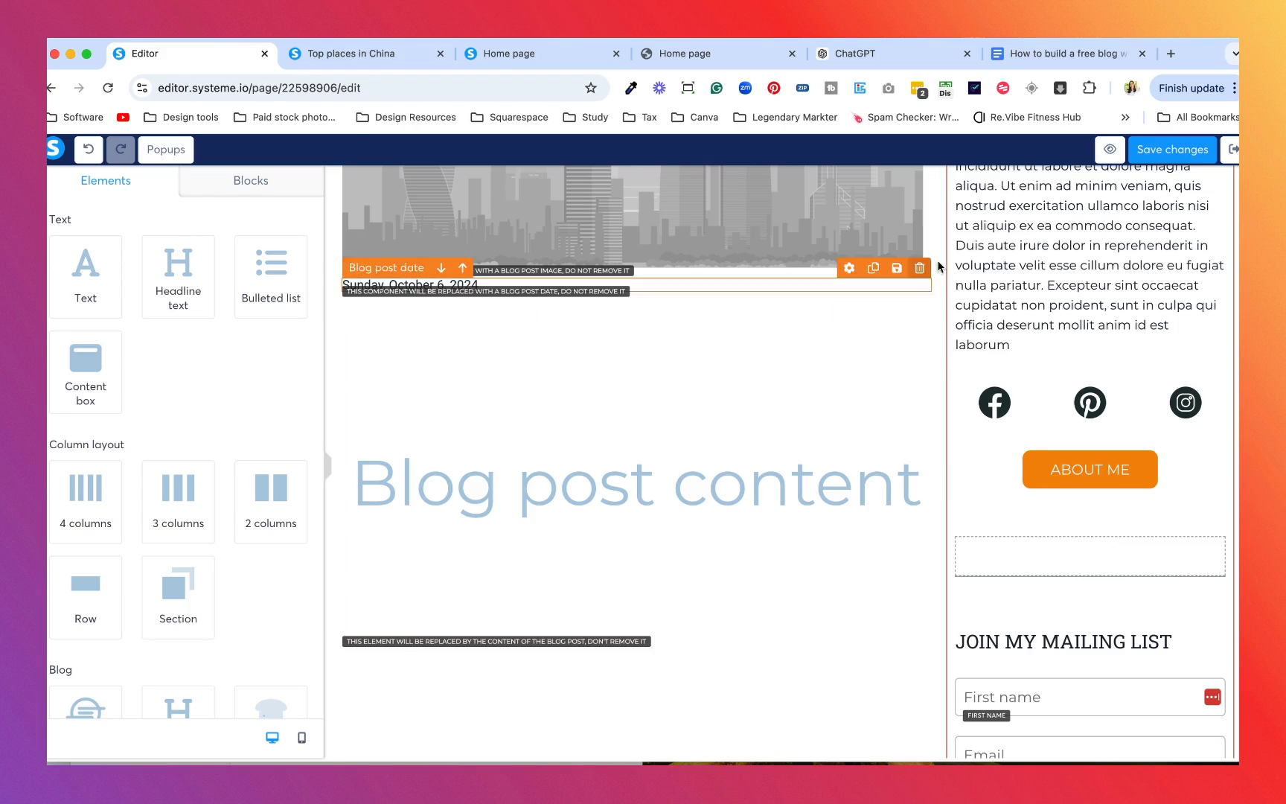
pyautogui.scroll(-8, 1040, 445)
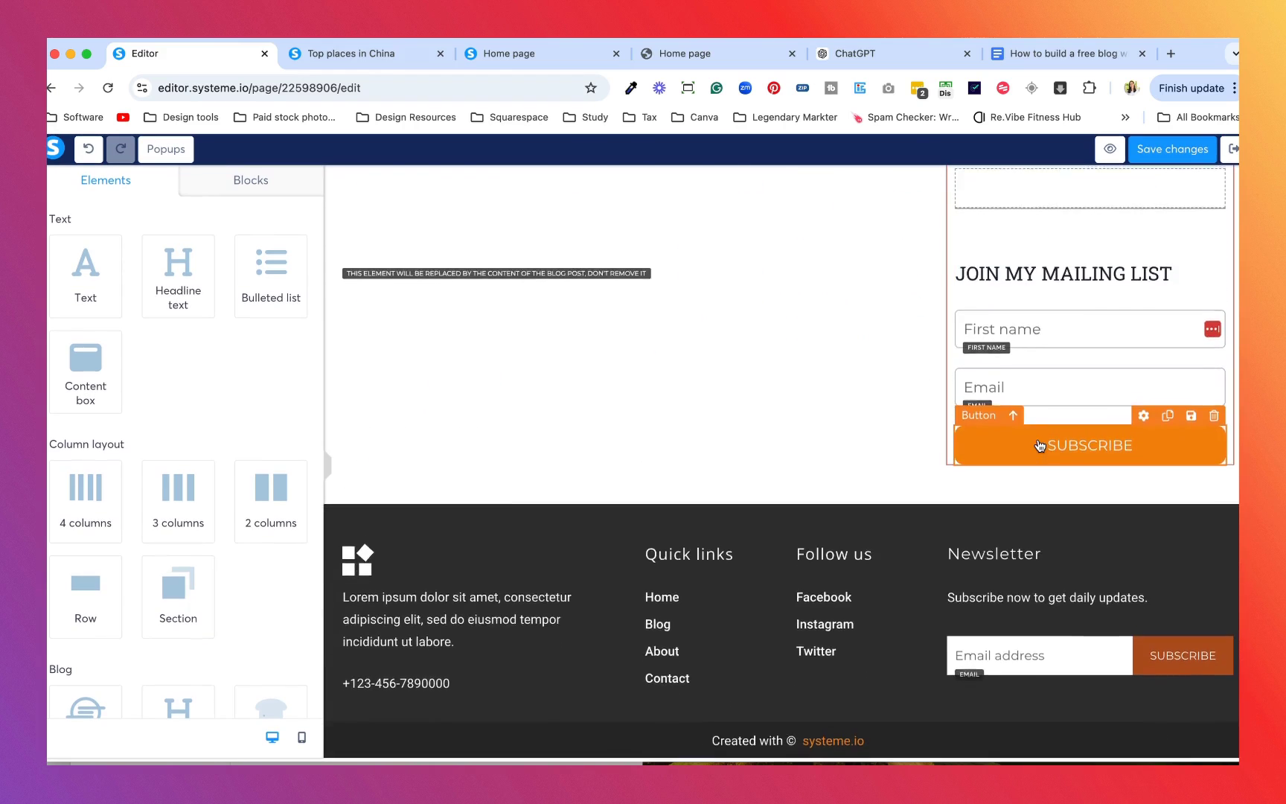
pyautogui.scroll(12, 1030, 439)
pyautogui.scroll(3, 1026, 436)
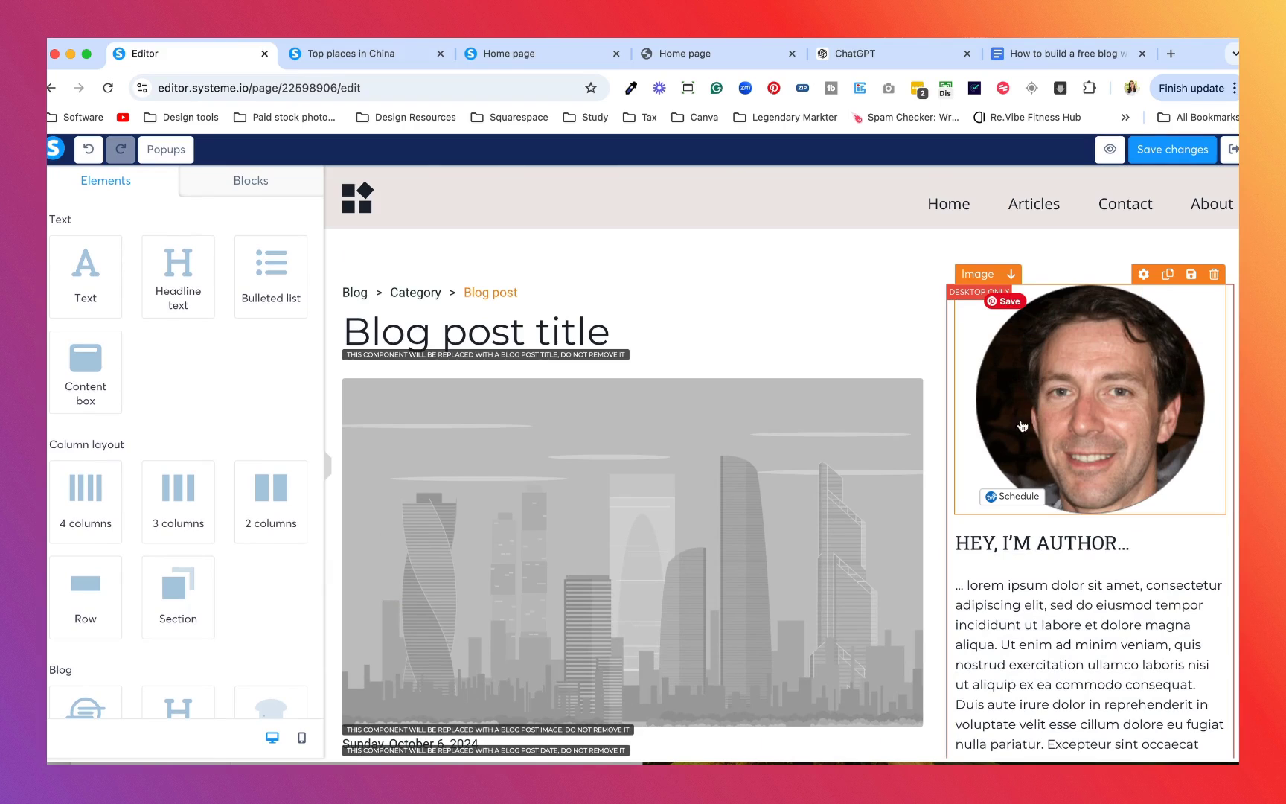
pyautogui.click(962, 437)
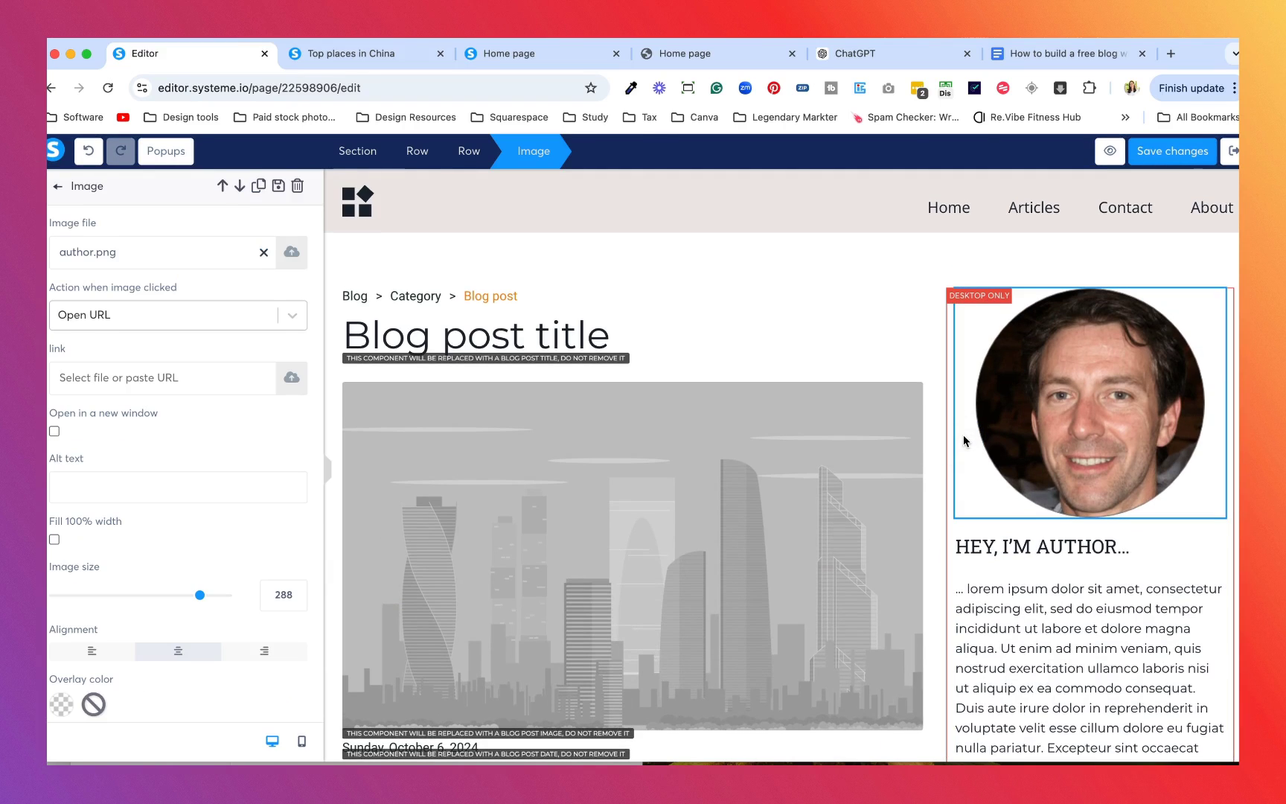
pyautogui.moveTo(199, 595); pyautogui.dragTo(108, 595)
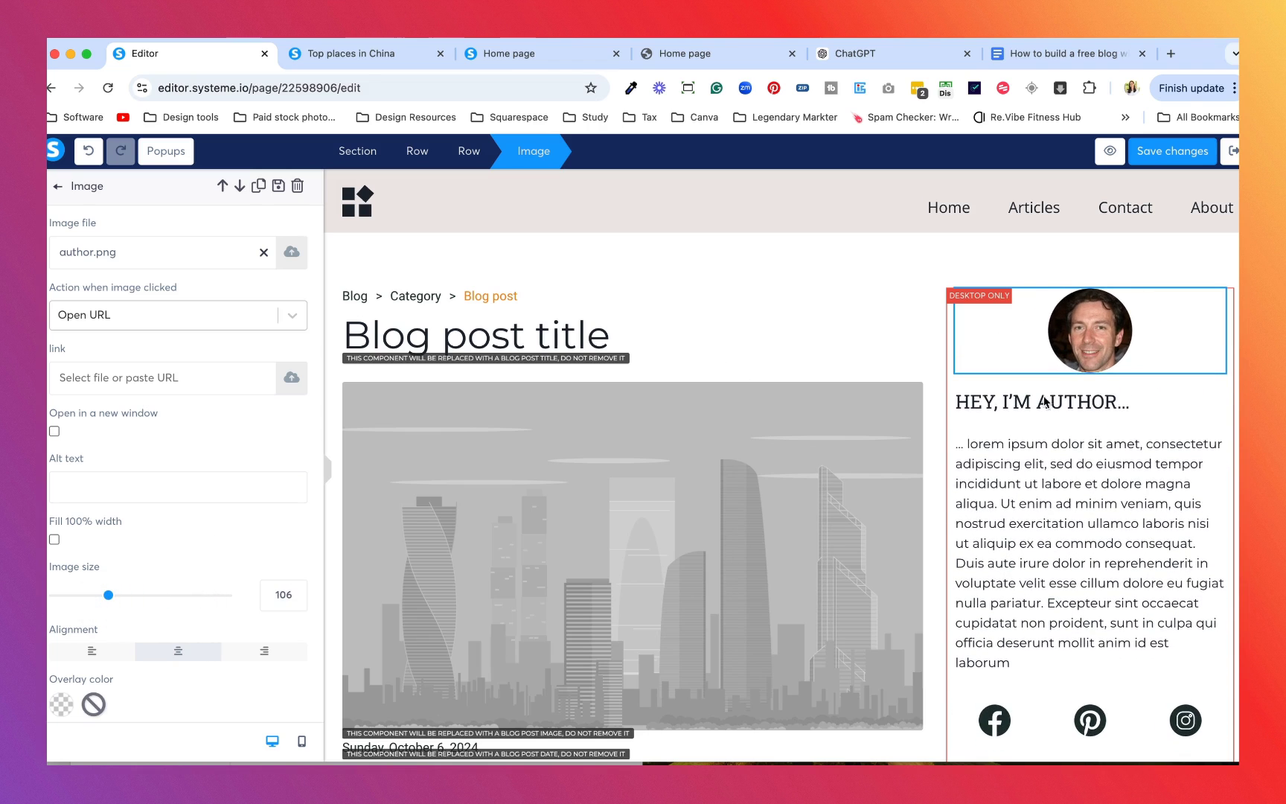
pyautogui.press('Escape')
# Delete the blog post date element below the blog post image in the layout
pyautogui.scroll(-2, 186, 447)
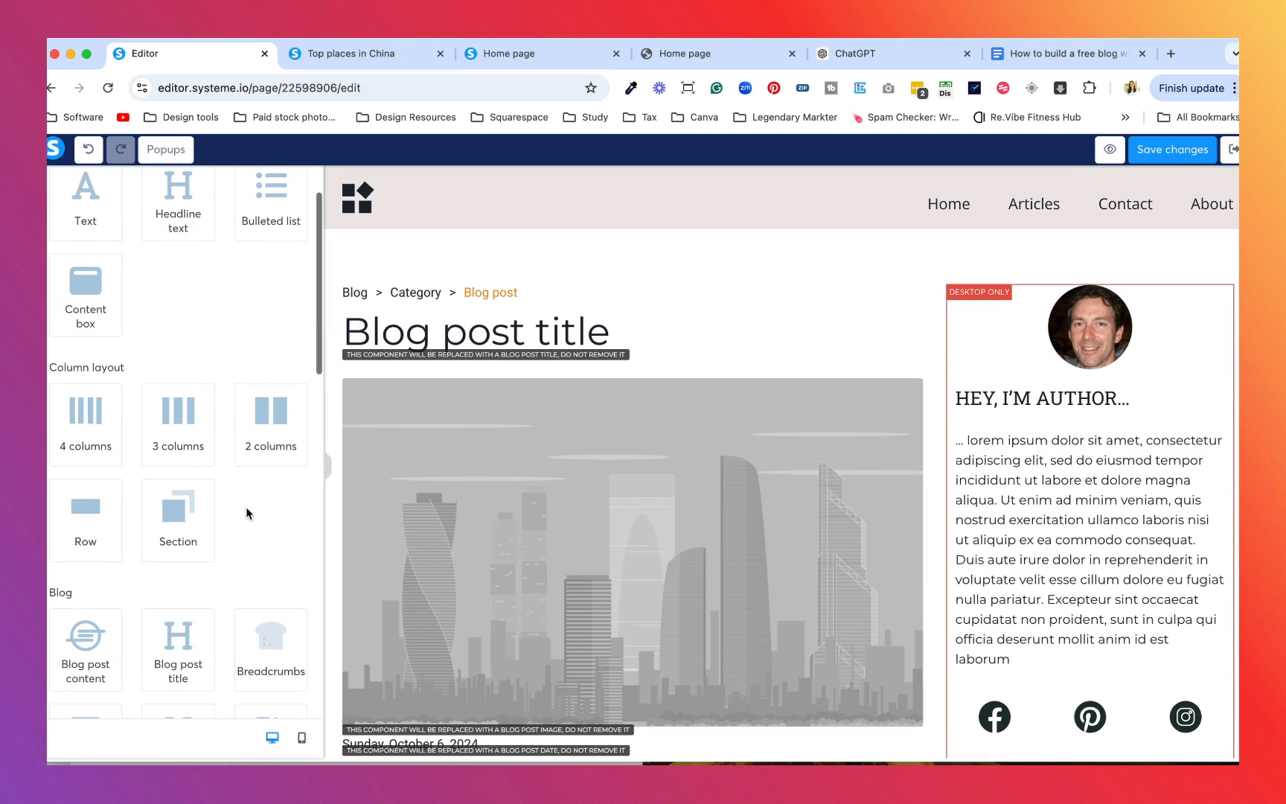
pyautogui.scroll(-1, 275, 503)
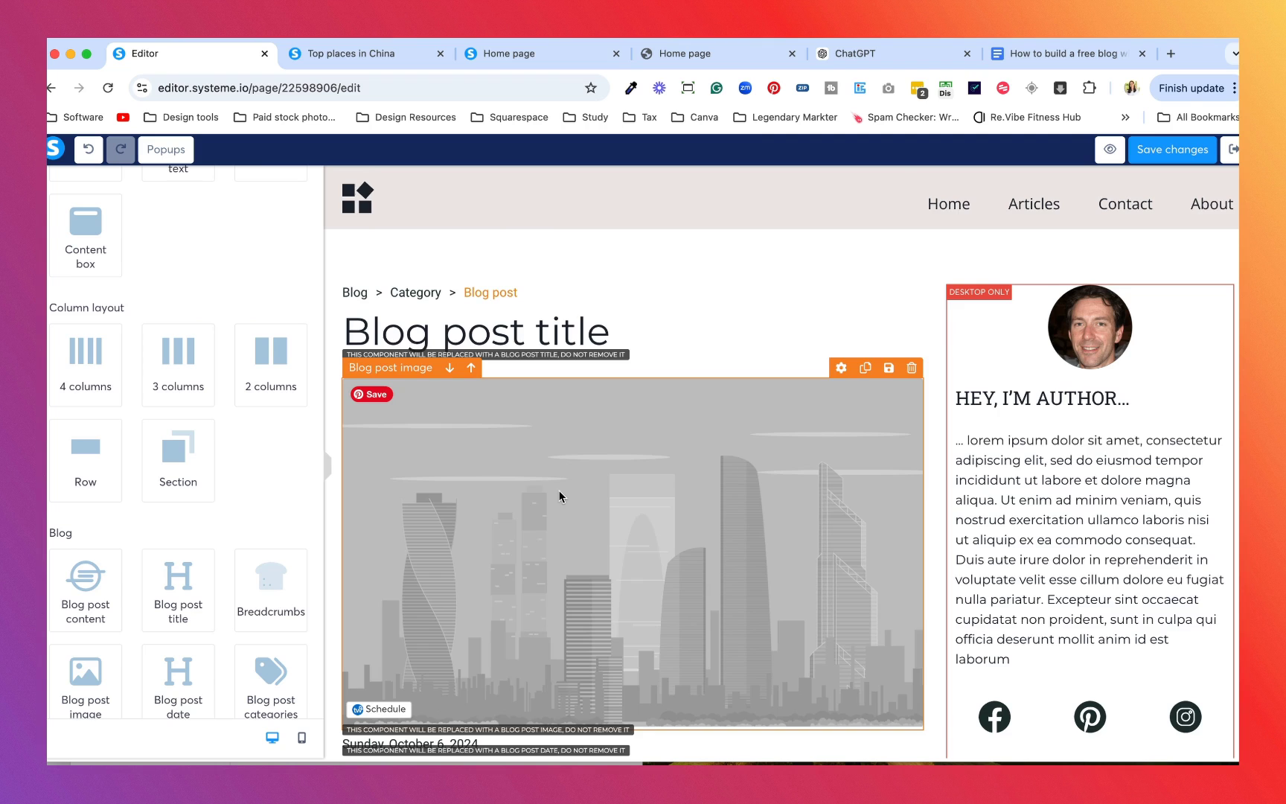
pyautogui.scroll(-5, 560, 496)
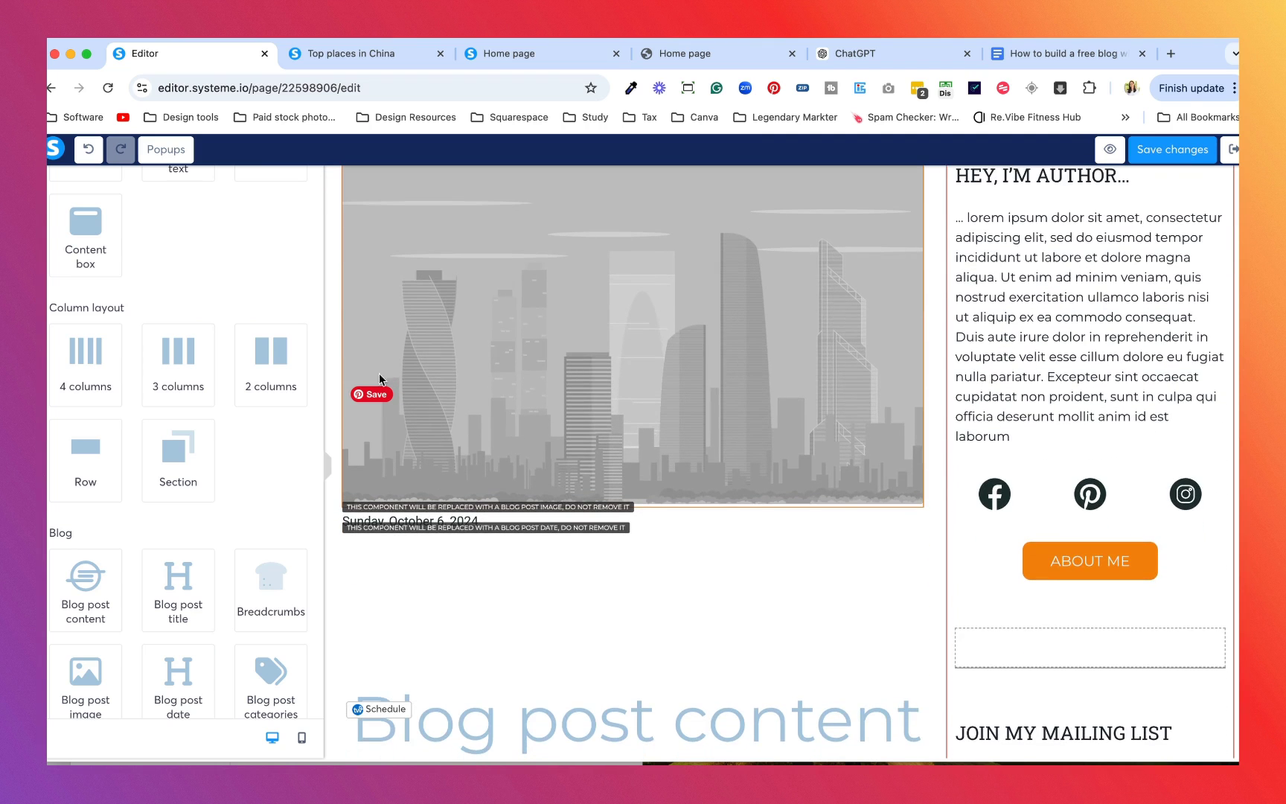
pyautogui.scroll(5, 444, 408)
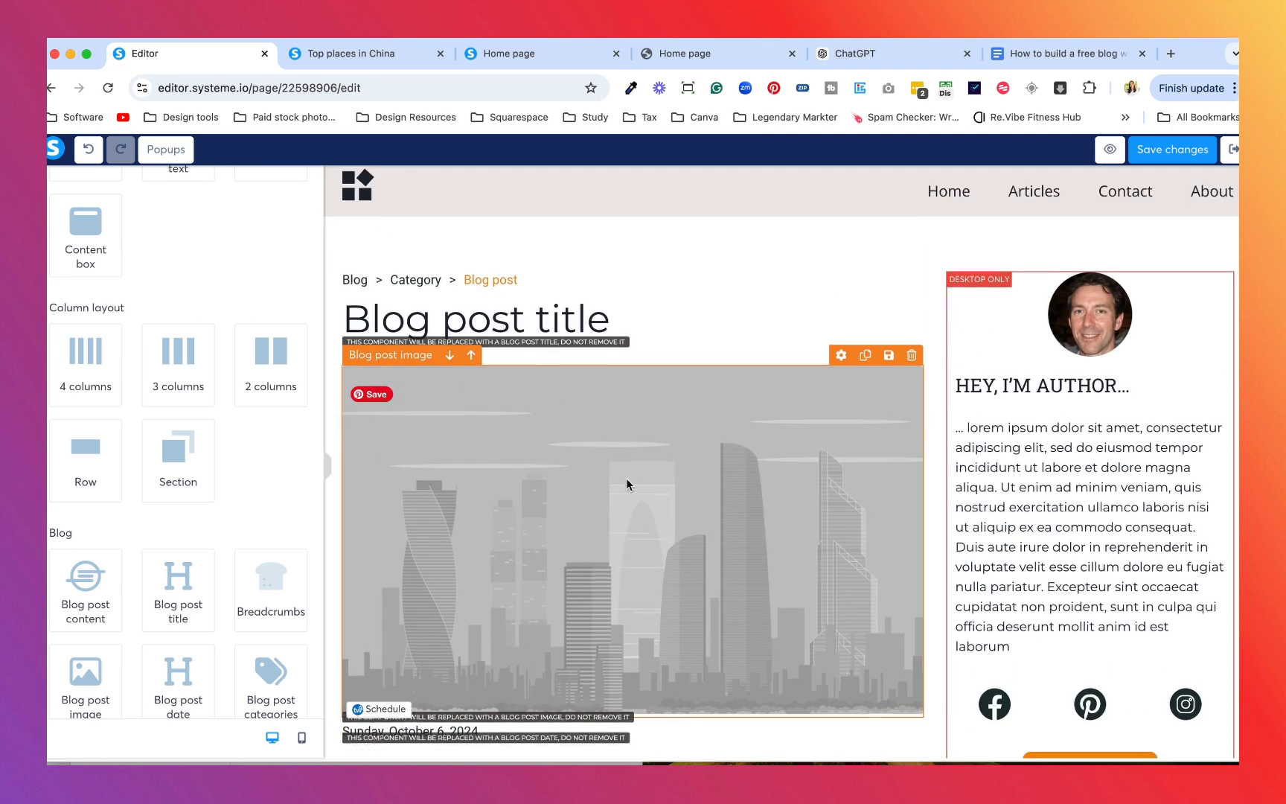
pyautogui.scroll(-2, 626, 486)
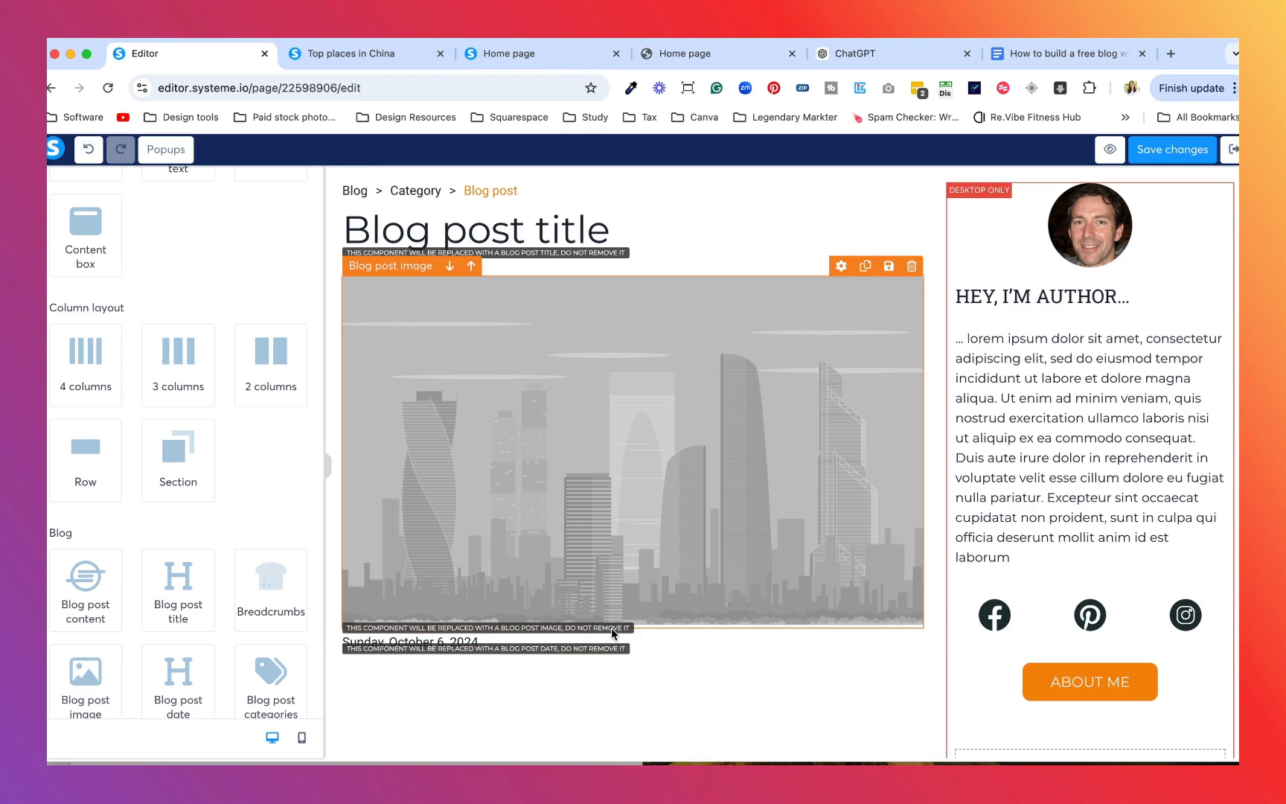
pyautogui.scroll(-2, 589, 686)
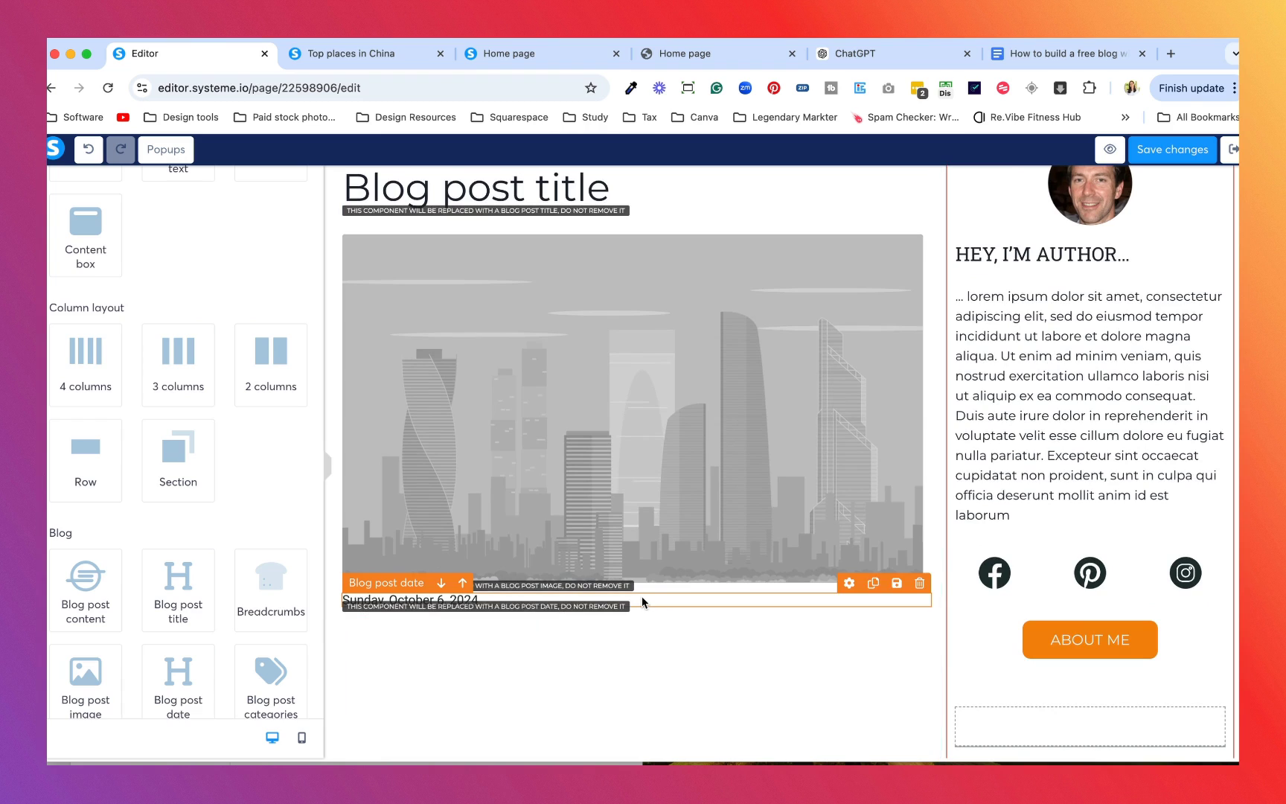
pyautogui.click(920, 588)
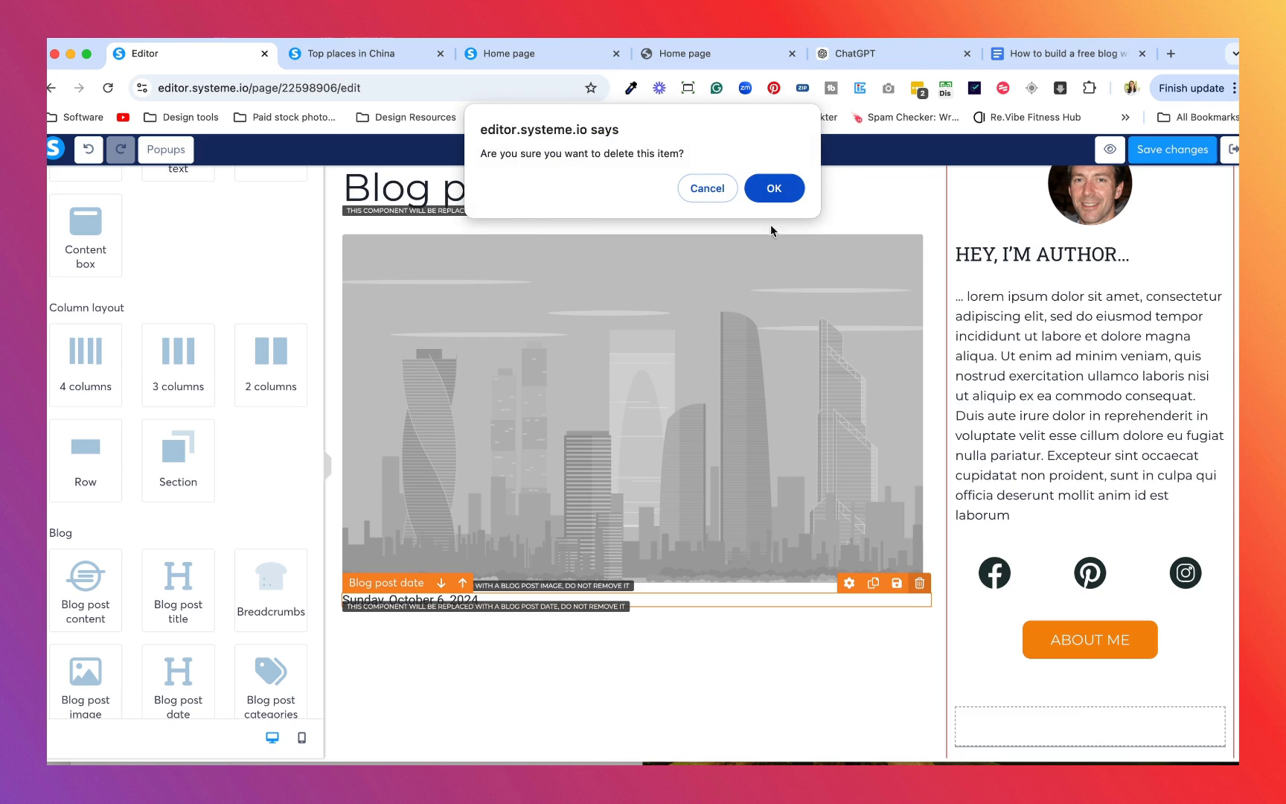
pyautogui.click(772, 187)
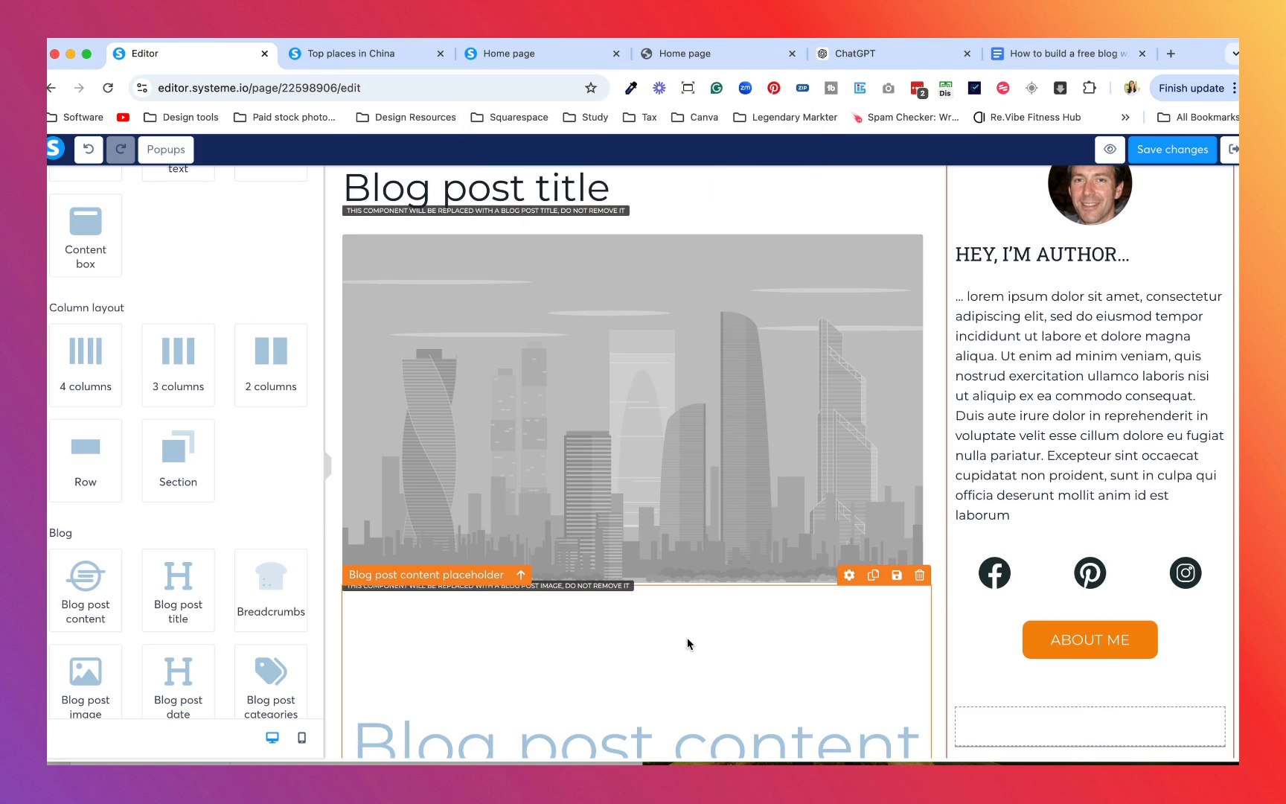
# Delete the author sidebar content beside the blog post title and image
pyautogui.scroll(3, 910, 433)
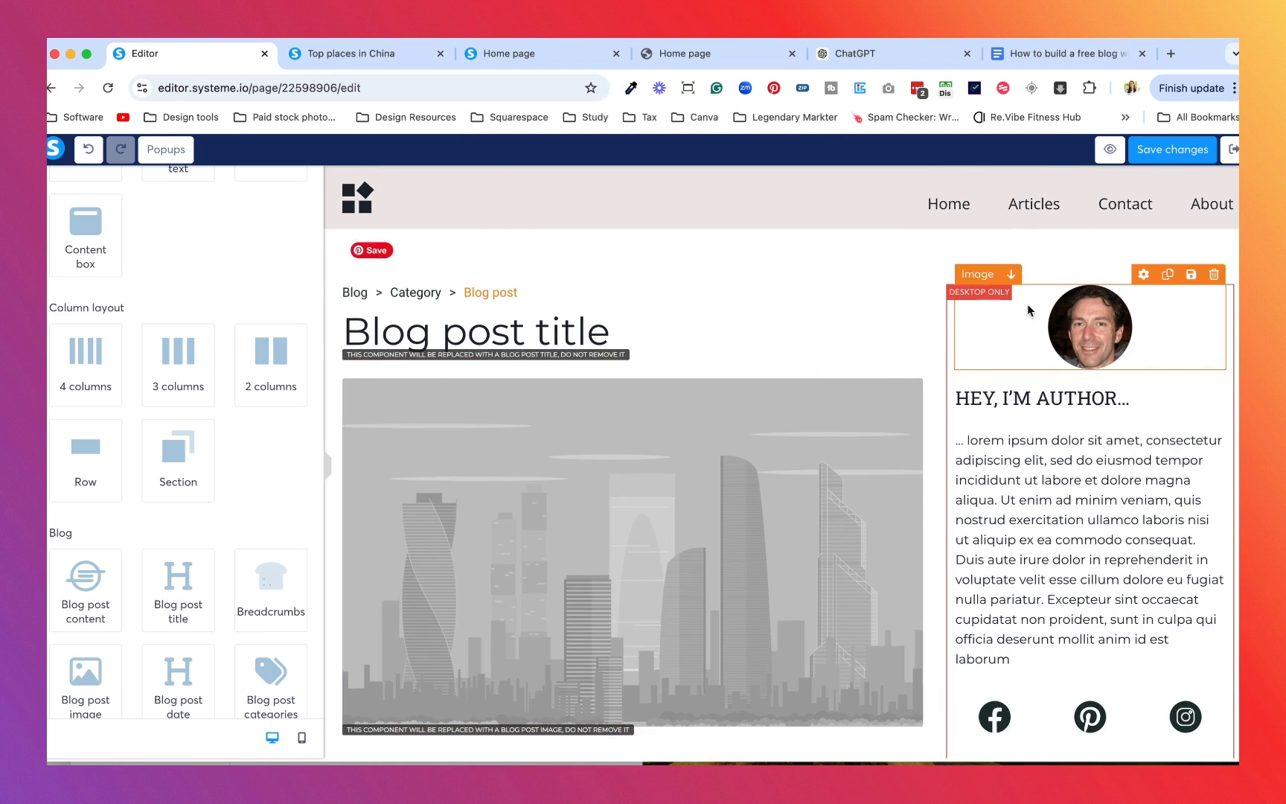
pyautogui.click(1221, 274)
pyautogui.click(781, 195)
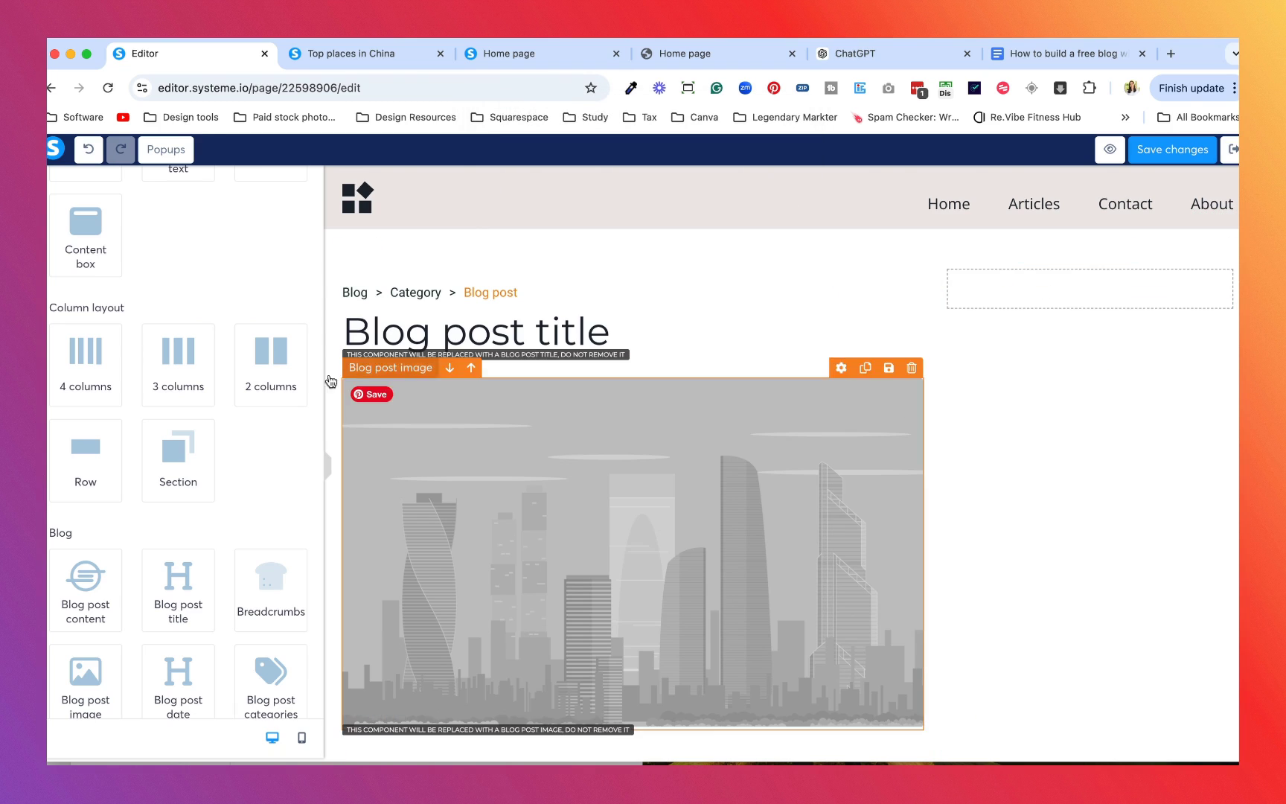
# Add a full-width row above the two-column row and move the breadcrumbs, blog post title and image into it
pyautogui.moveTo(81, 466); pyautogui.dragTo(649, 270)
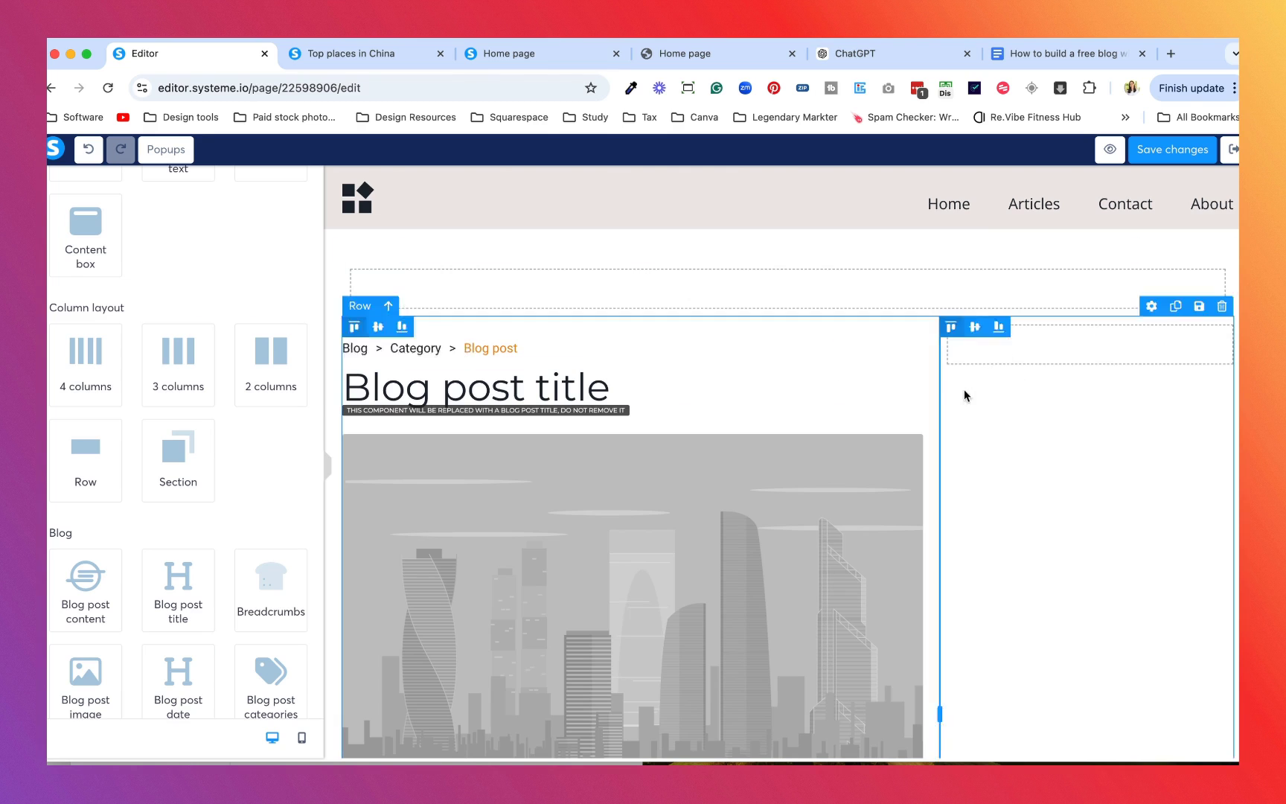
pyautogui.moveTo(588, 350); pyautogui.dragTo(692, 295)
pyautogui.moveTo(690, 395); pyautogui.dragTo(762, 351)
# Check the rearranged post layout in preview mode and save its changes, returning to the blog's posts
pyautogui.moveTo(86, 462)
pyautogui.mouseDown()
pyautogui.moveTo(643, 398)
pyautogui.moveTo(166, 502)
pyautogui.moveTo(110, 462)
pyautogui.mouseUp()
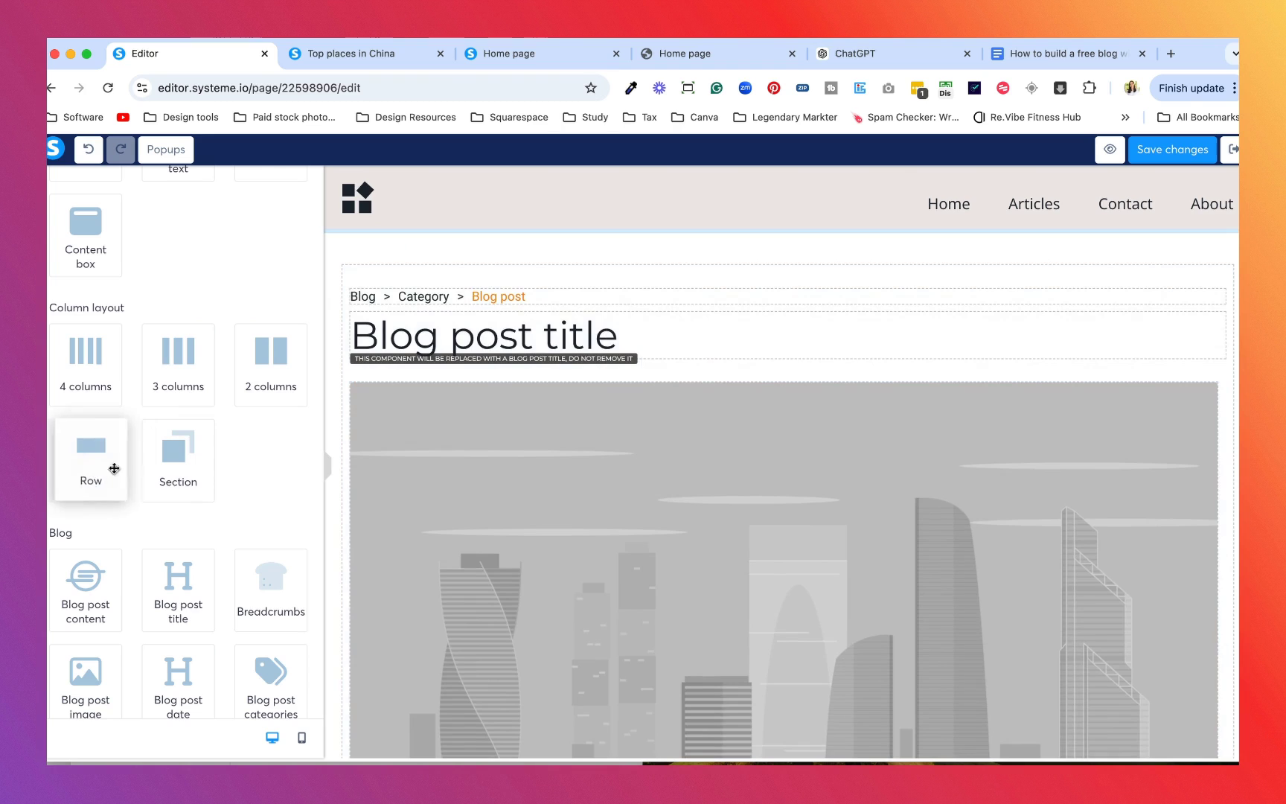
pyautogui.scroll(-10, 694, 520)
pyautogui.scroll(10, 718, 393)
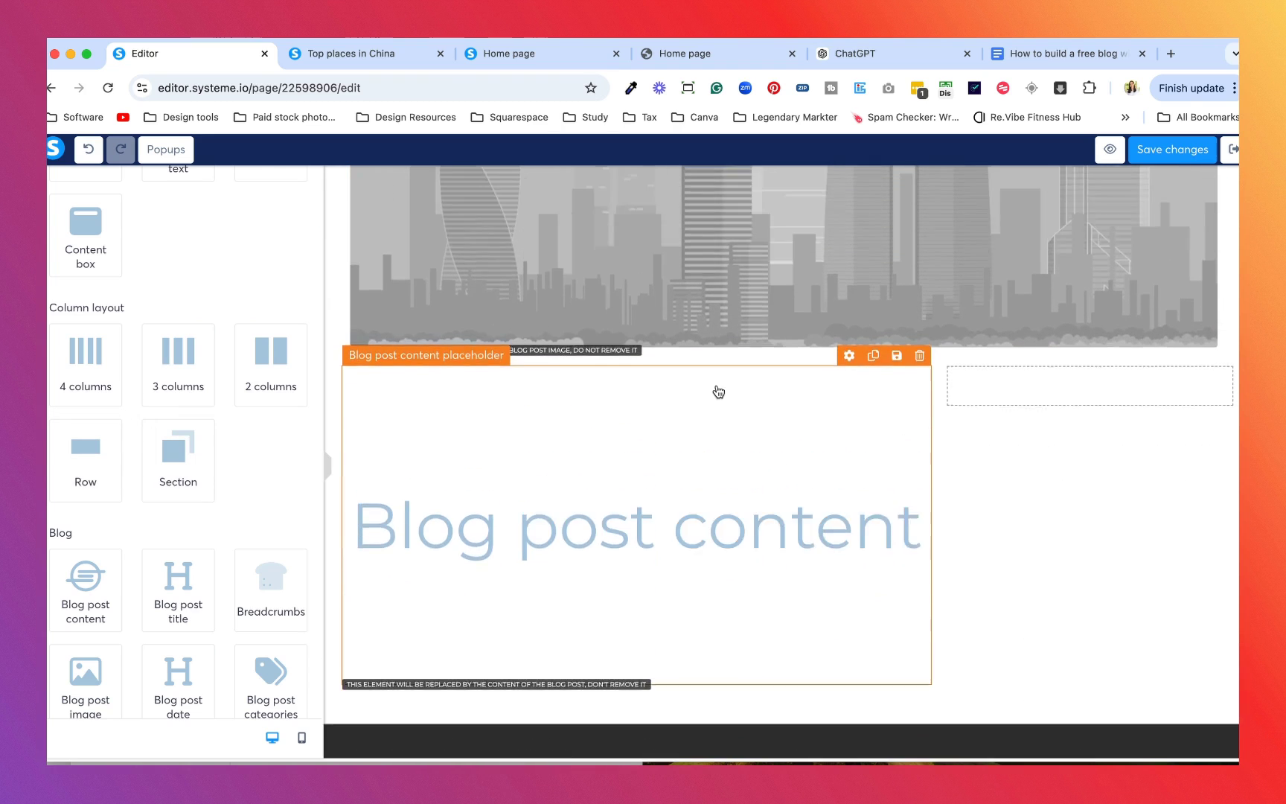
pyautogui.click(1109, 150)
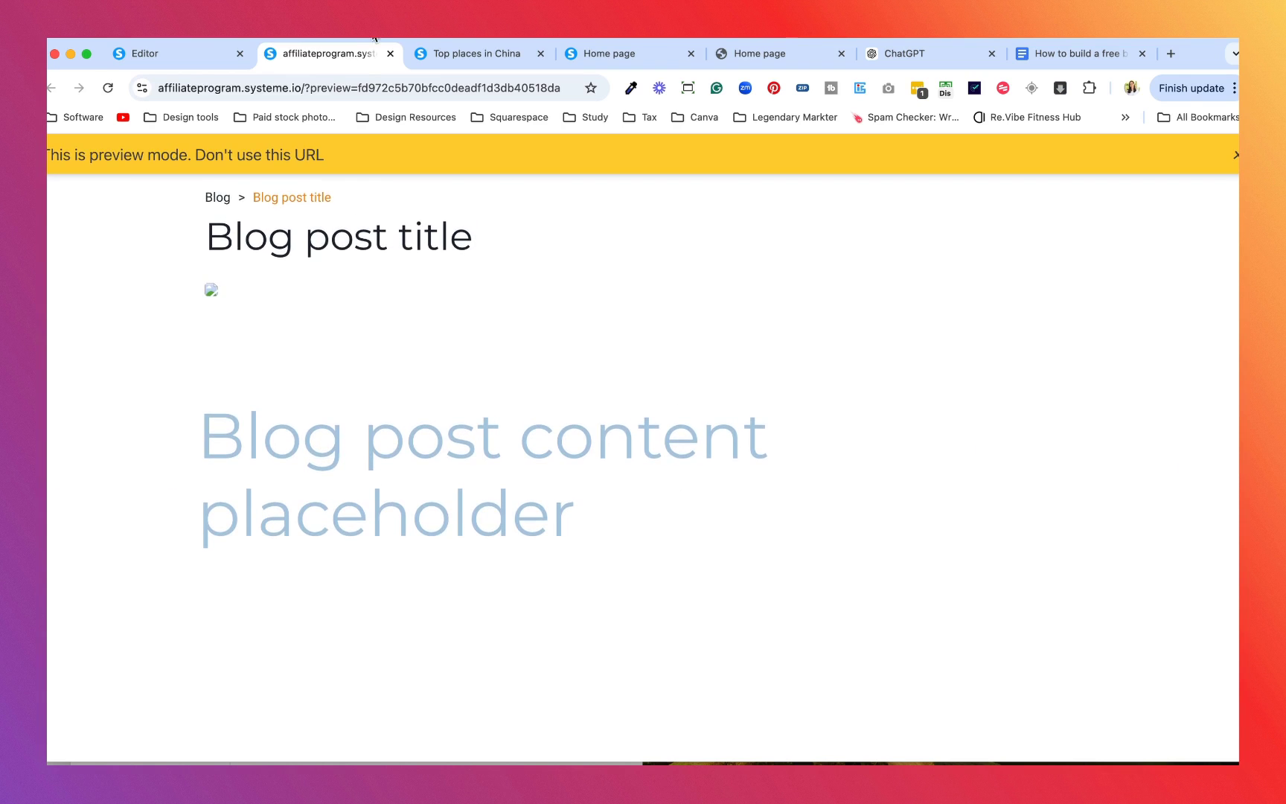
pyautogui.click(390, 53)
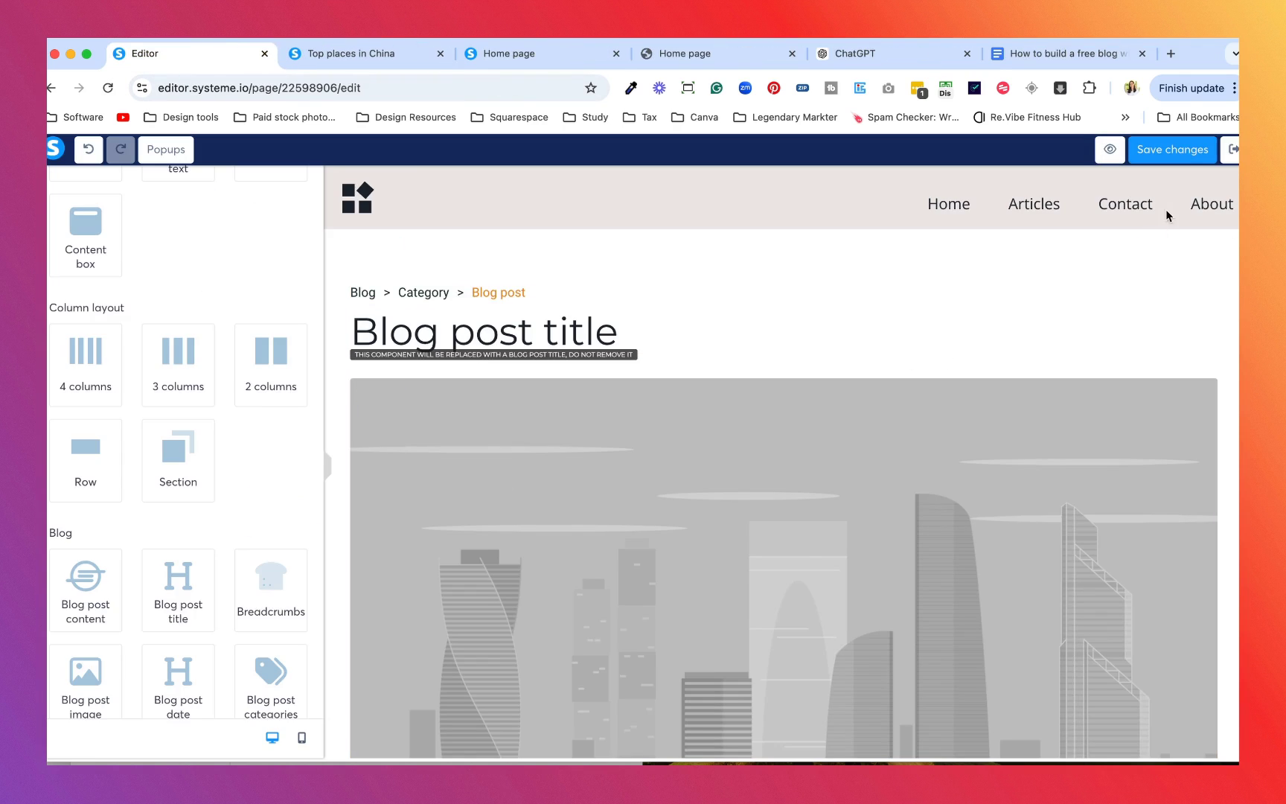
pyautogui.click(1175, 151)
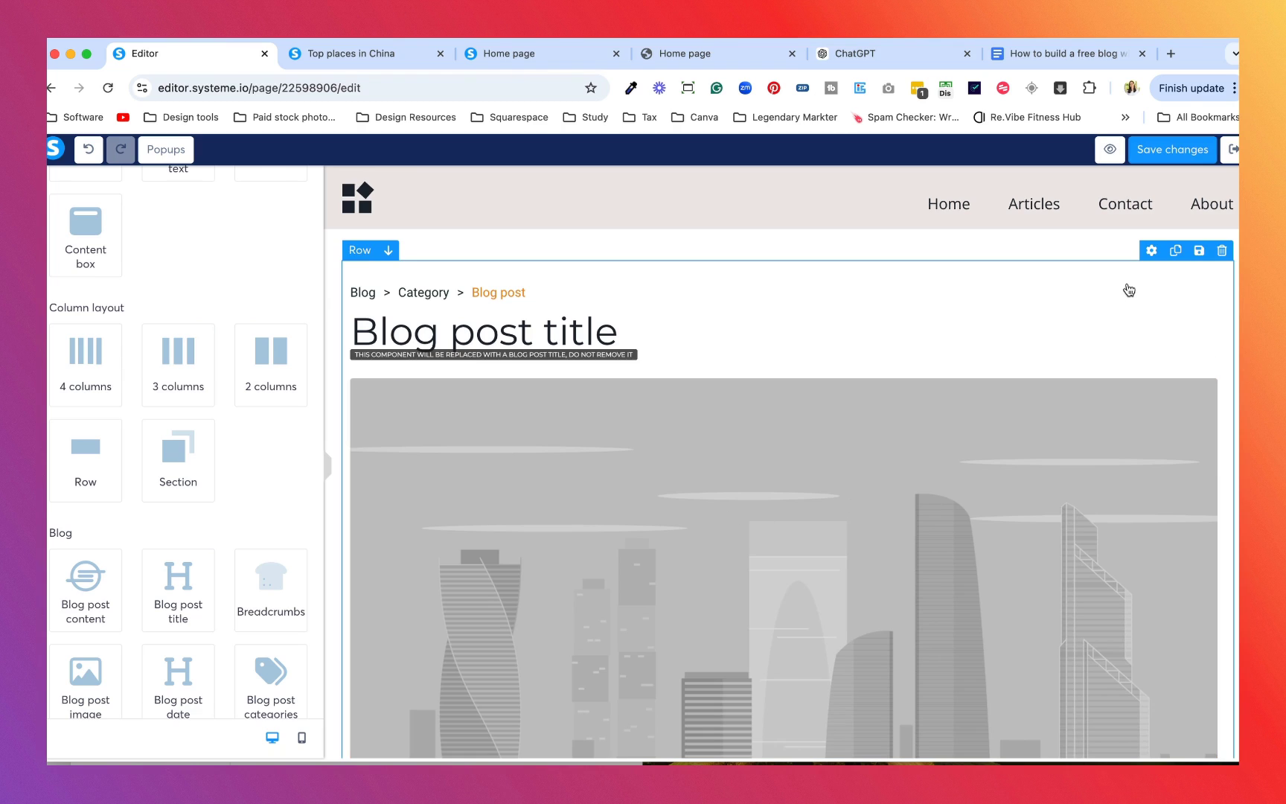
pyautogui.click(1230, 161)
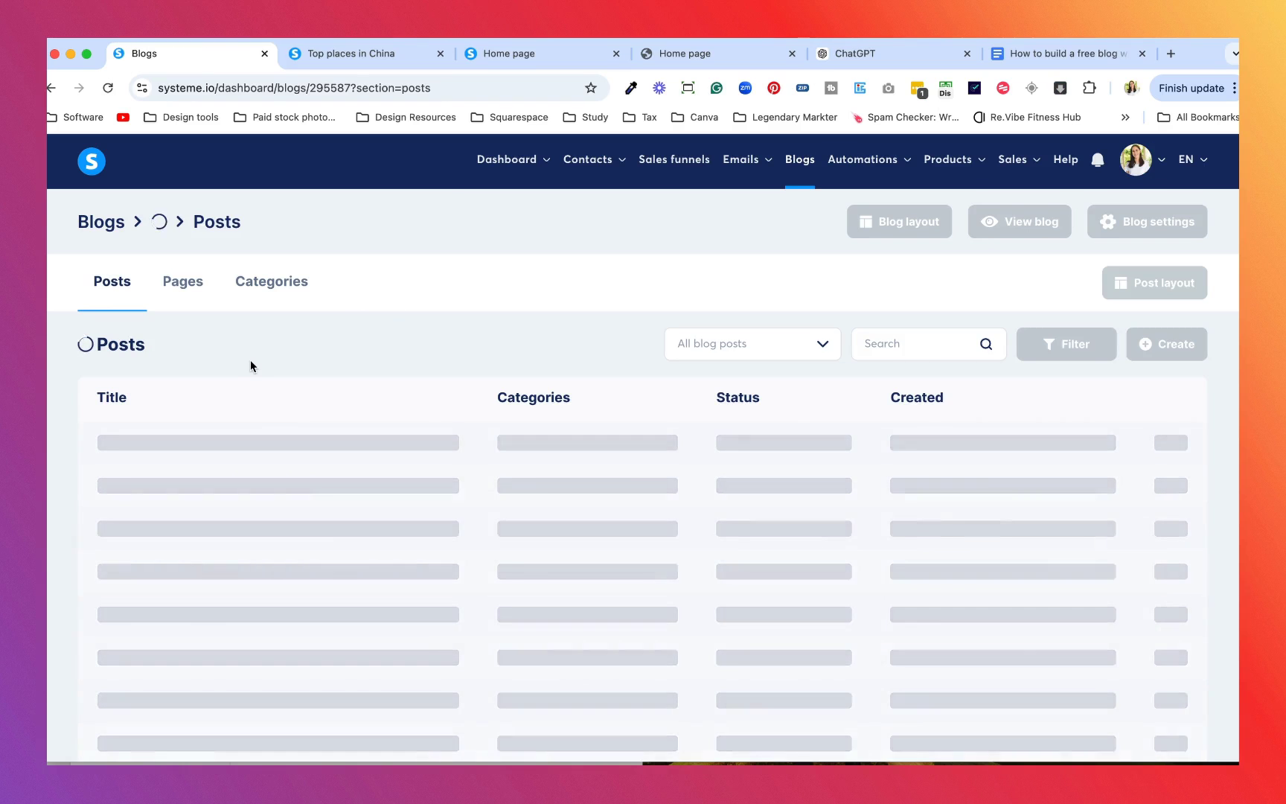
# View the live Top places in China post down to its footer to check the new layout
pyautogui.click(1170, 443)
pyautogui.click(1130, 450)
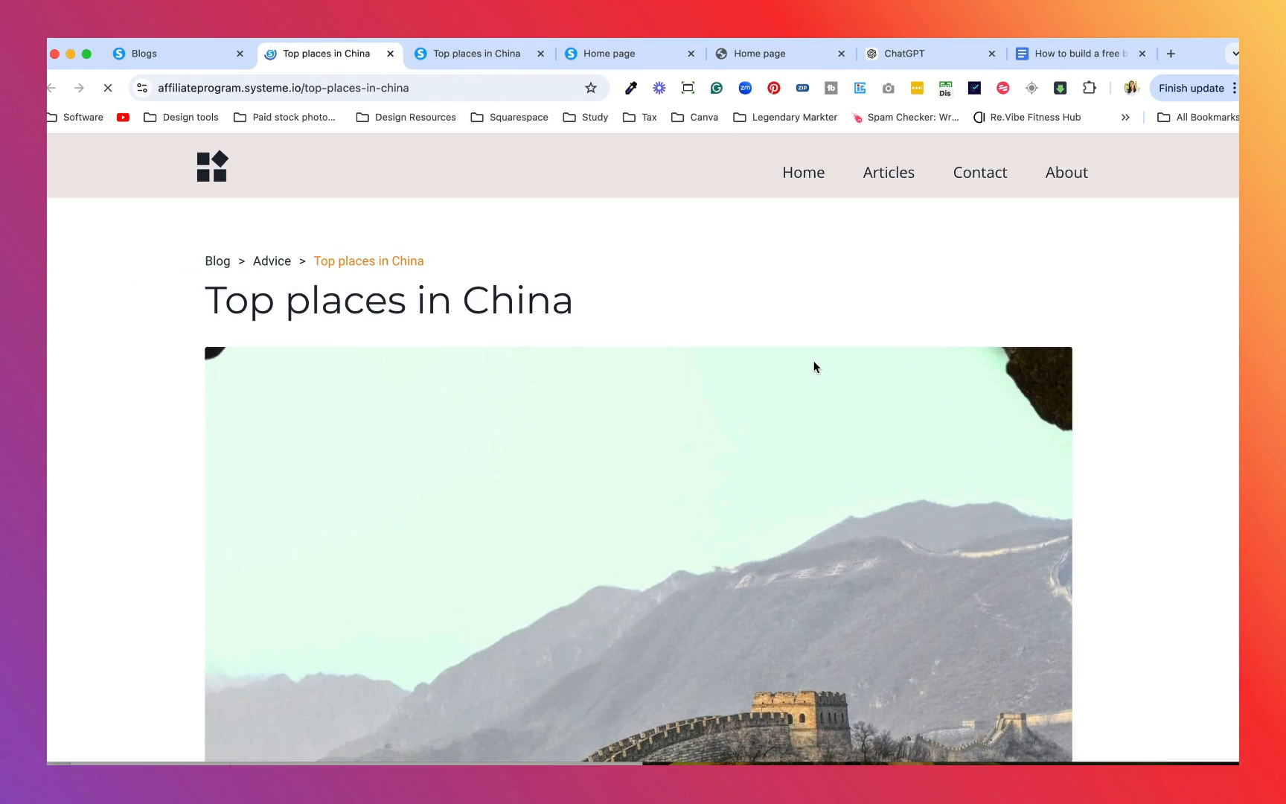
pyautogui.scroll(-3, 780, 412)
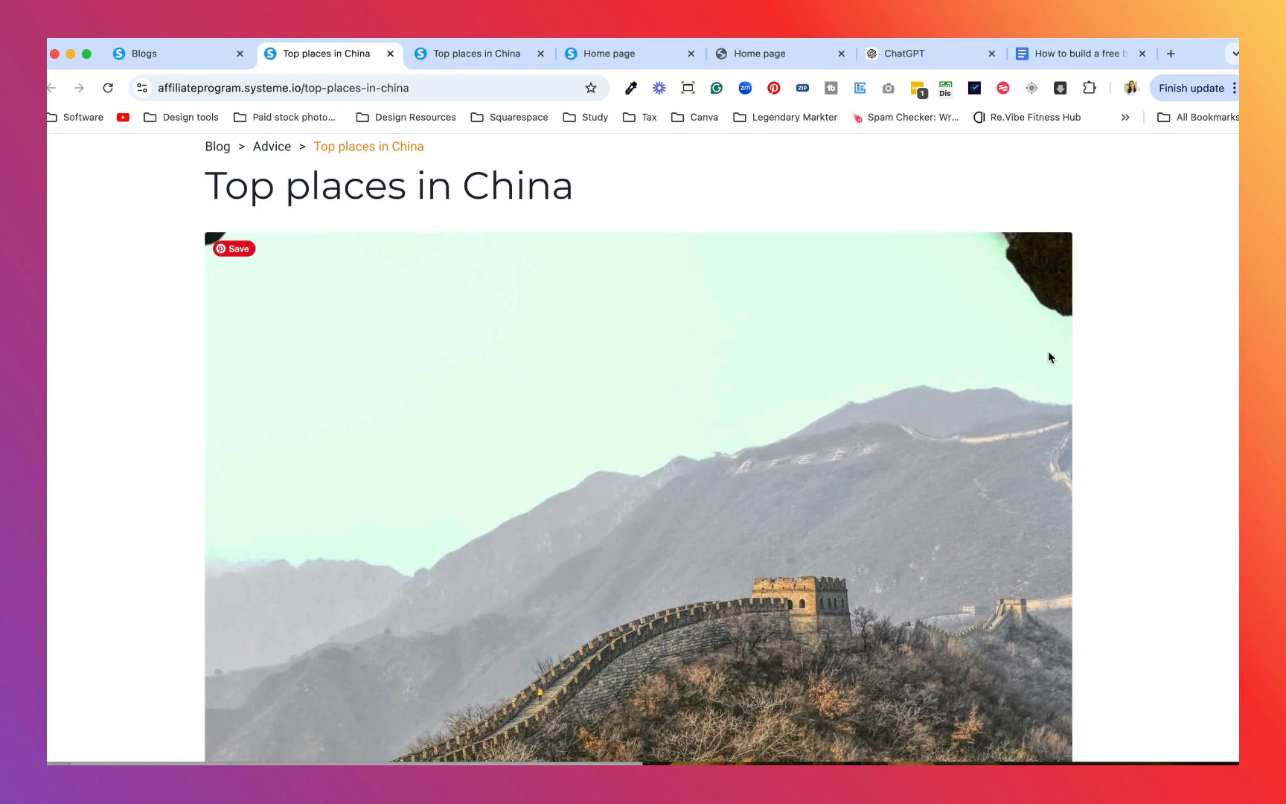
pyautogui.scroll(-6, 681, 491)
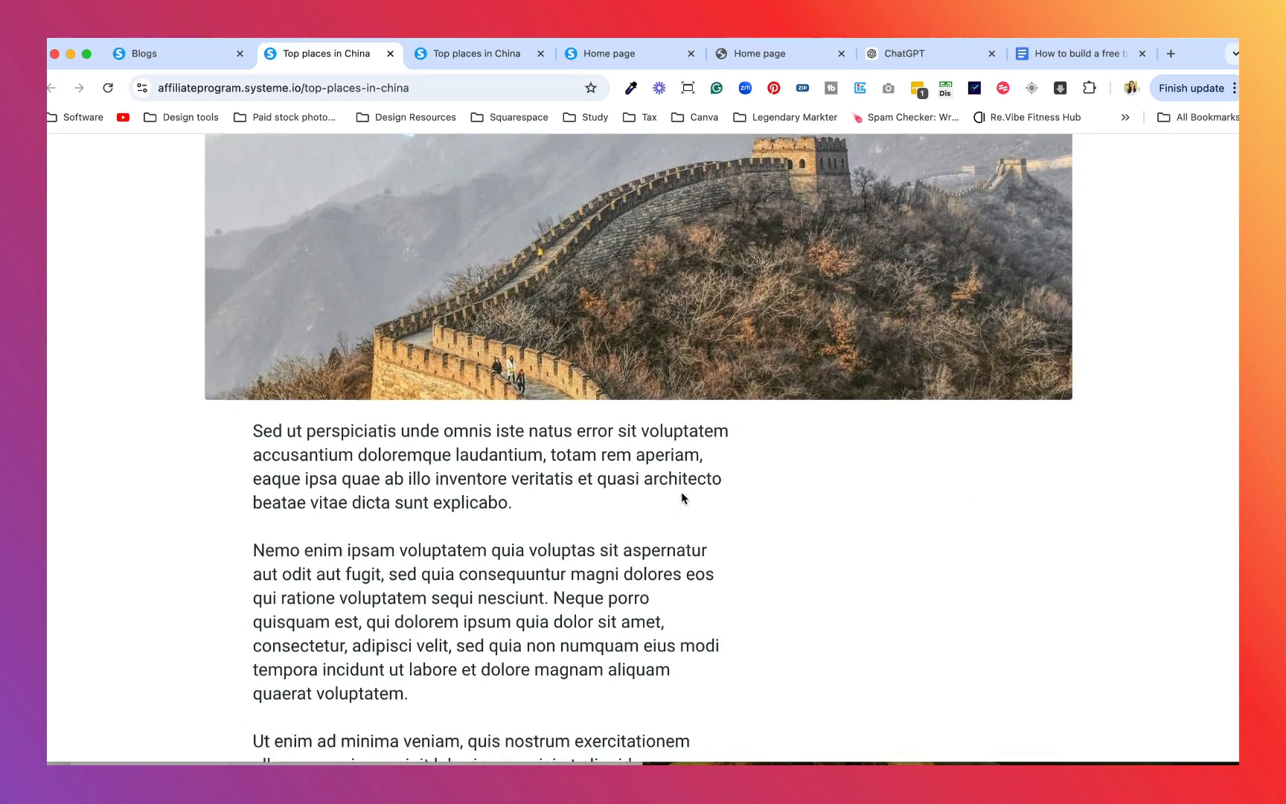
pyautogui.scroll(7, 663, 473)
pyautogui.scroll(-3, 803, 384)
pyautogui.scroll(-20, 804, 381)
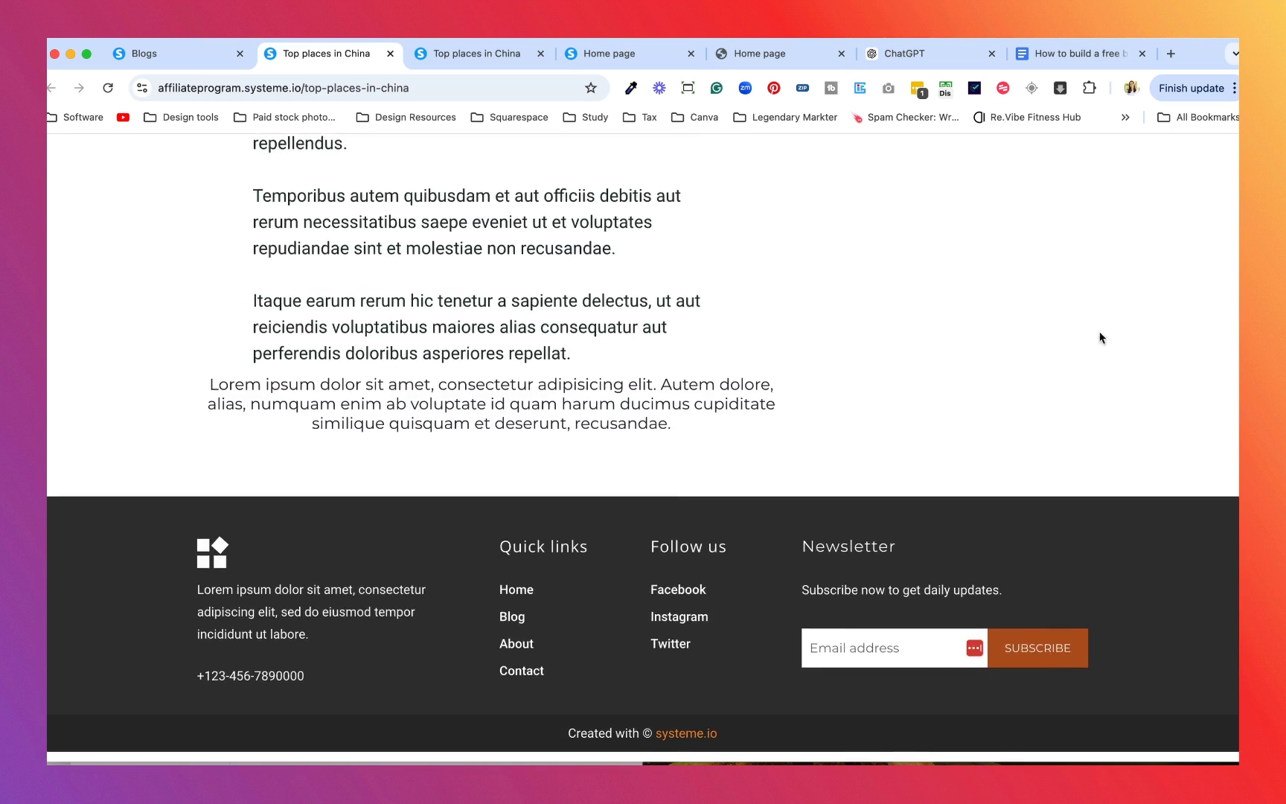
pyautogui.scroll(20, 658, 325)
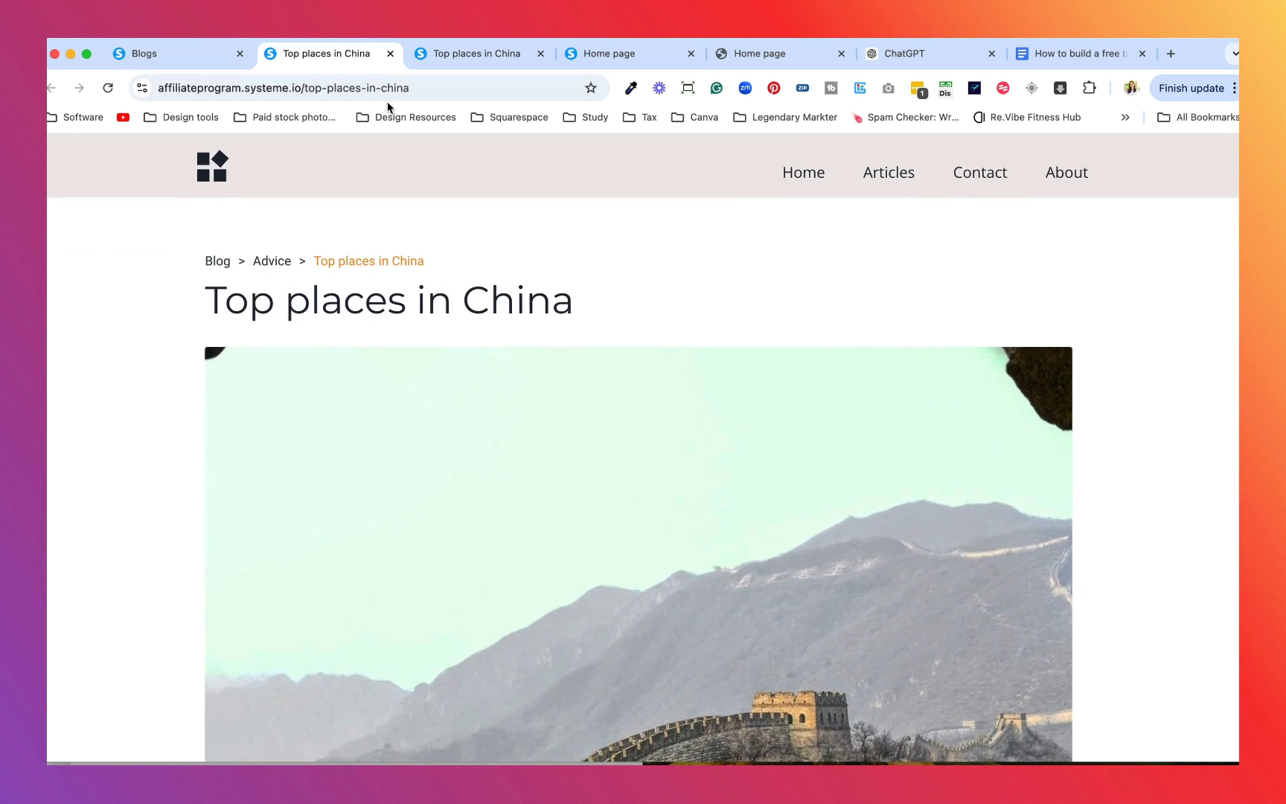
pyautogui.click(390, 54)
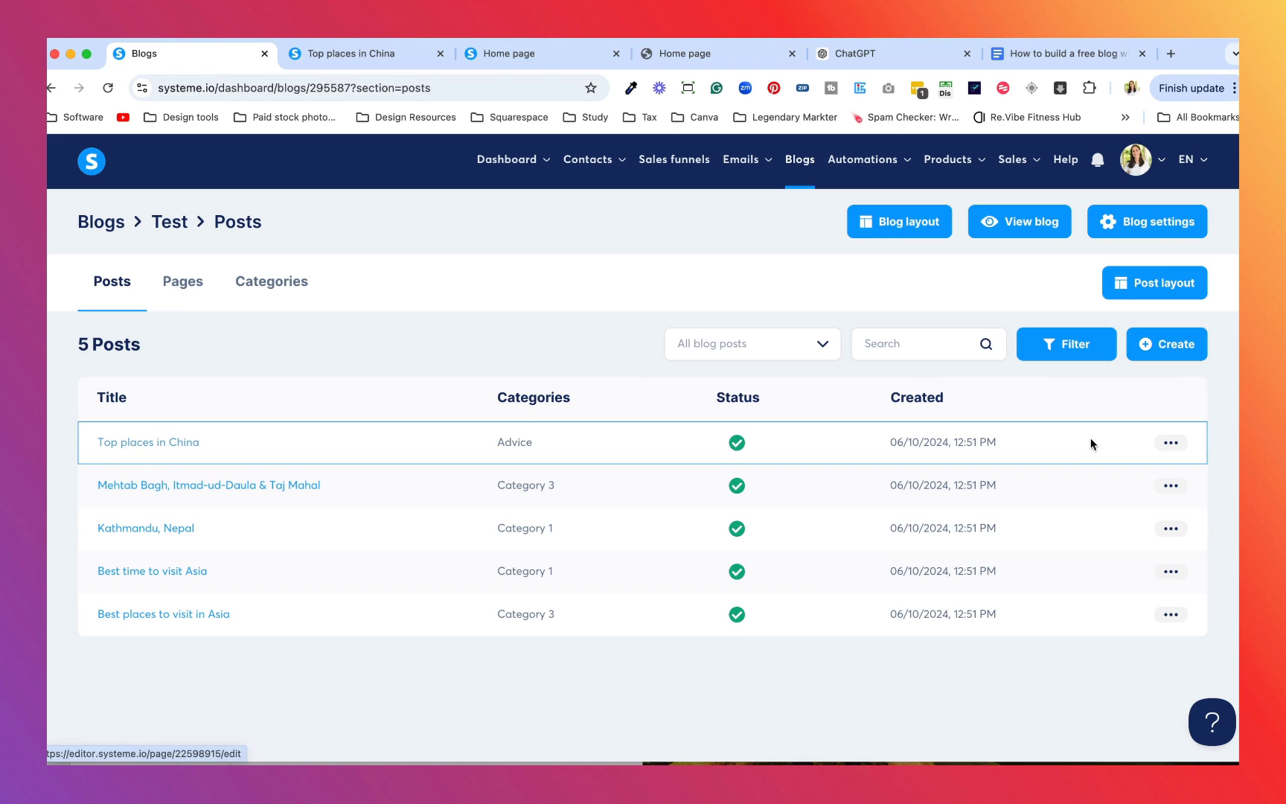
# Open the Top places in China post's settings and review its title, description, URL path, publication date, image and categories
pyautogui.click(1170, 614)
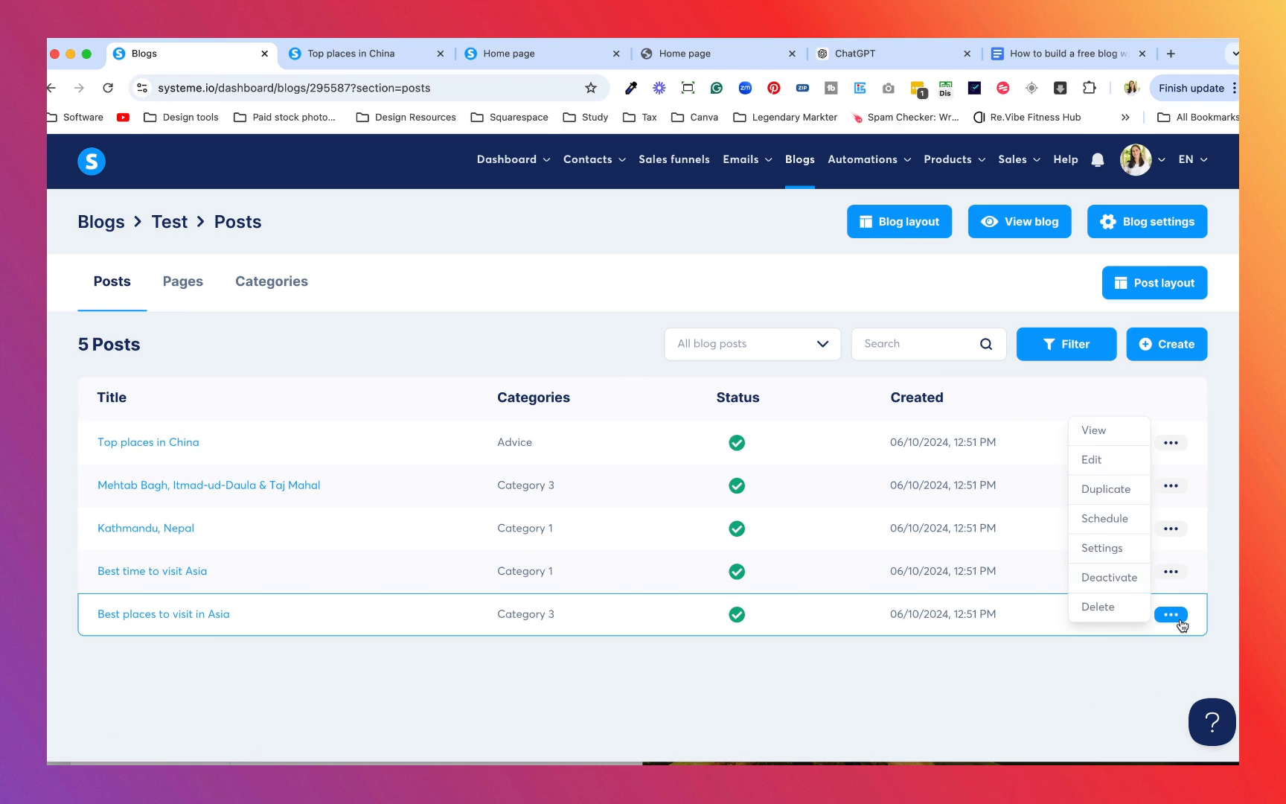
pyautogui.click(605, 740)
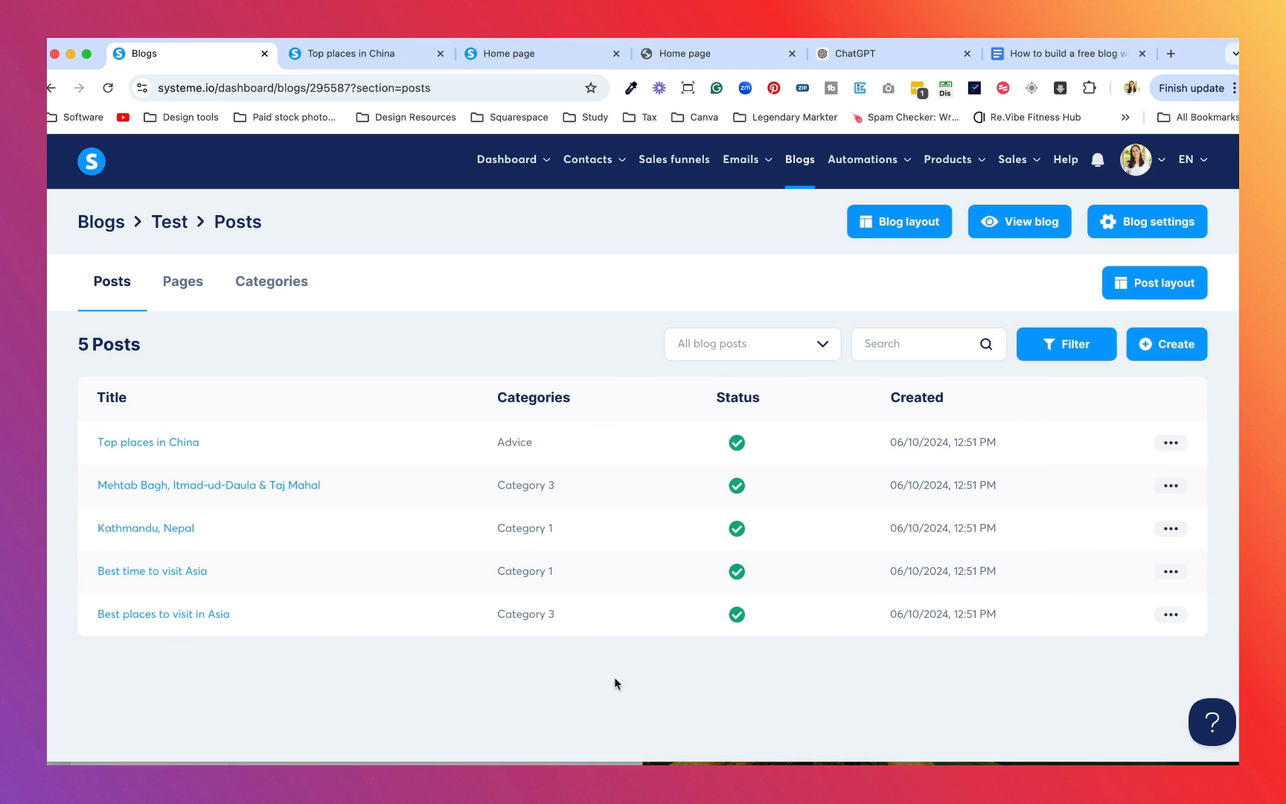
pyautogui.click(1171, 442)
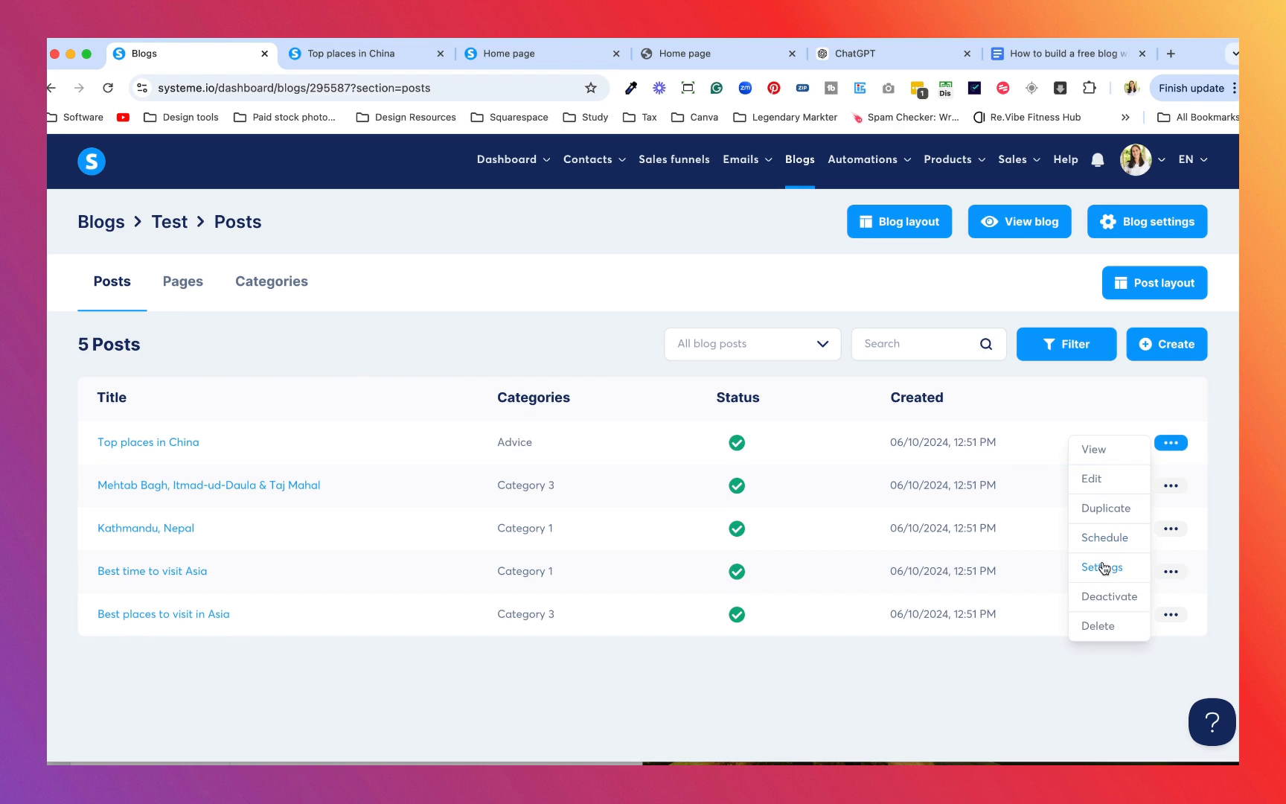
pyautogui.click(1100, 567)
pyautogui.scroll(-5, 468, 623)
pyautogui.scroll(5, 459, 590)
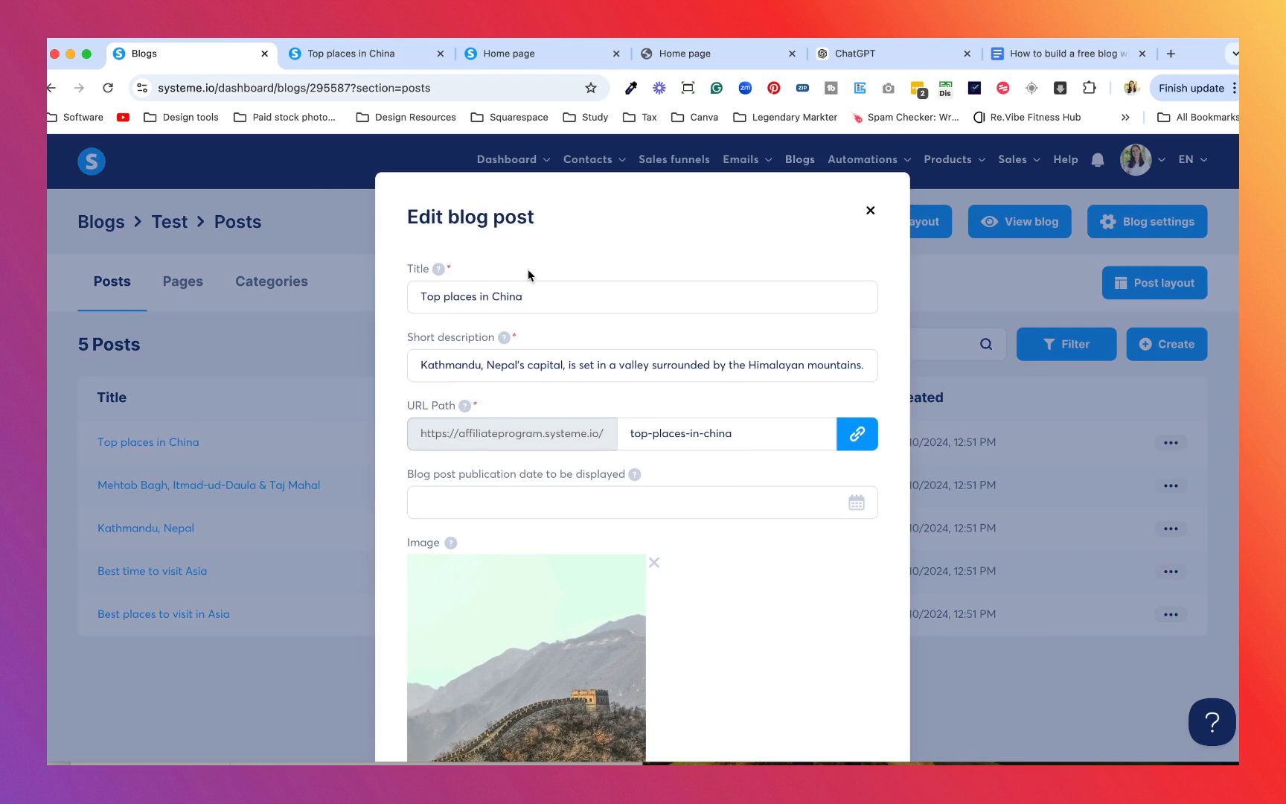
pyautogui.moveTo(539, 295); pyautogui.dragTo(386, 292)
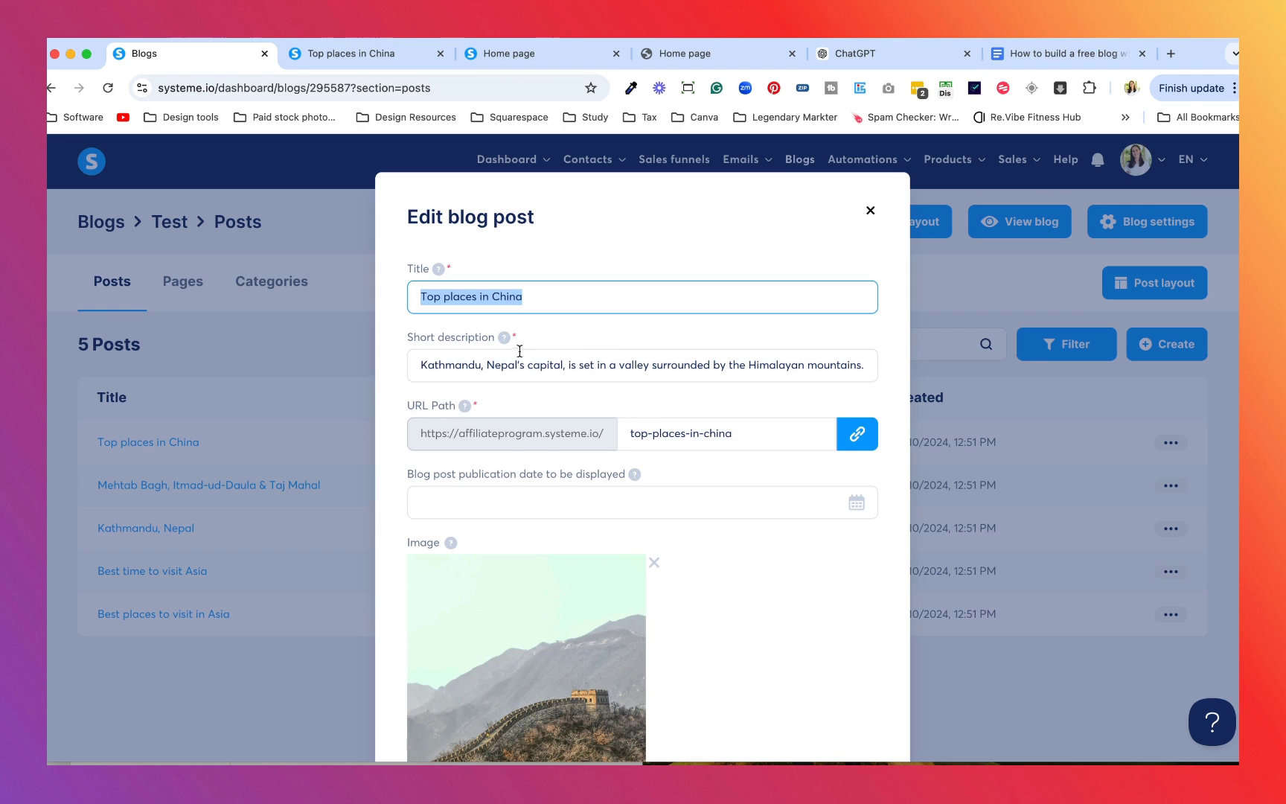
pyautogui.scroll(-1, 703, 424)
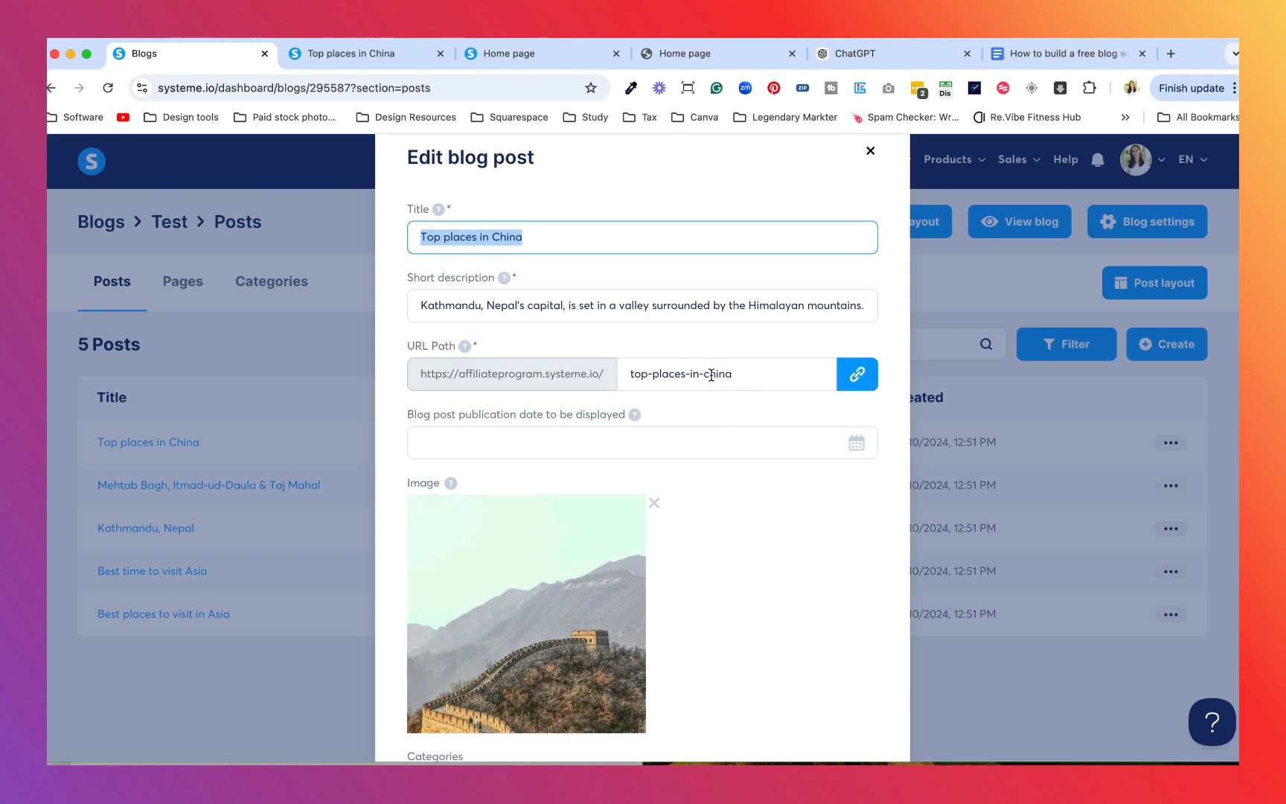
pyautogui.click(731, 375)
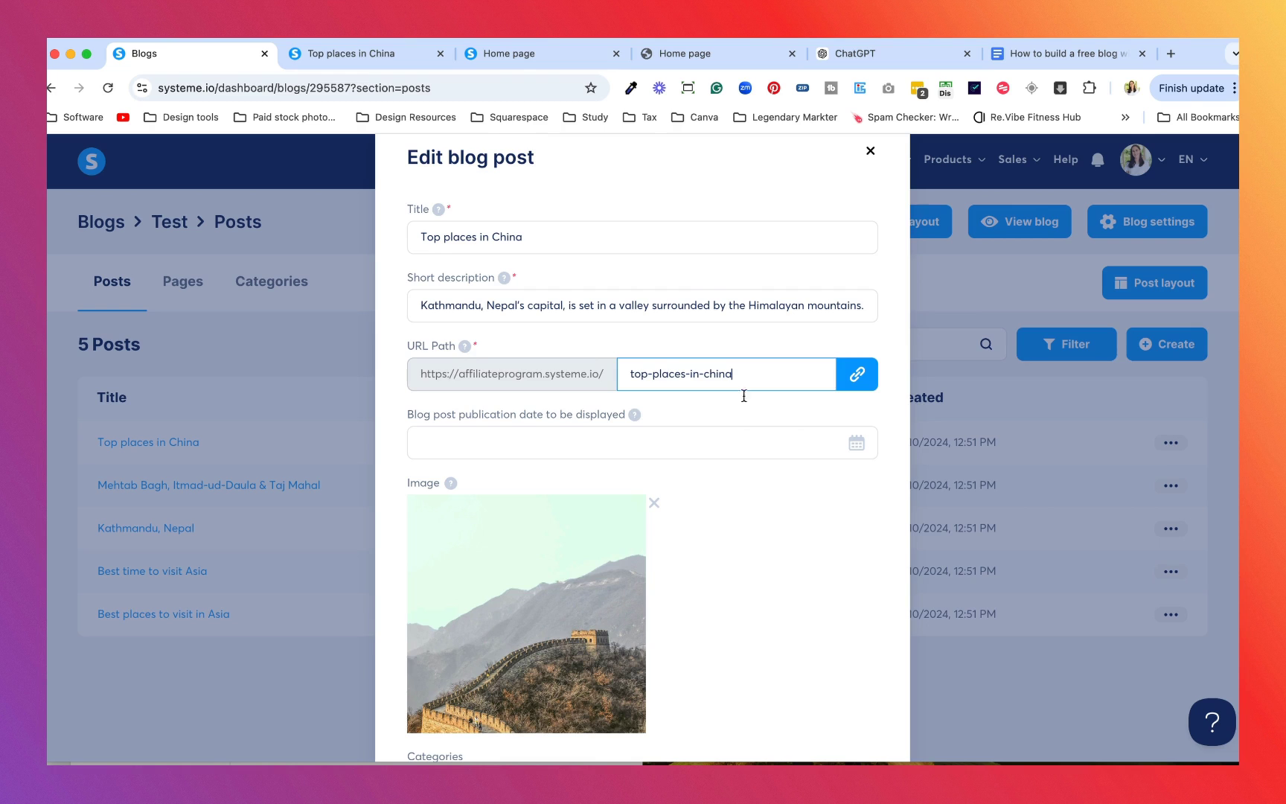
pyautogui.scroll(-1, 742, 390)
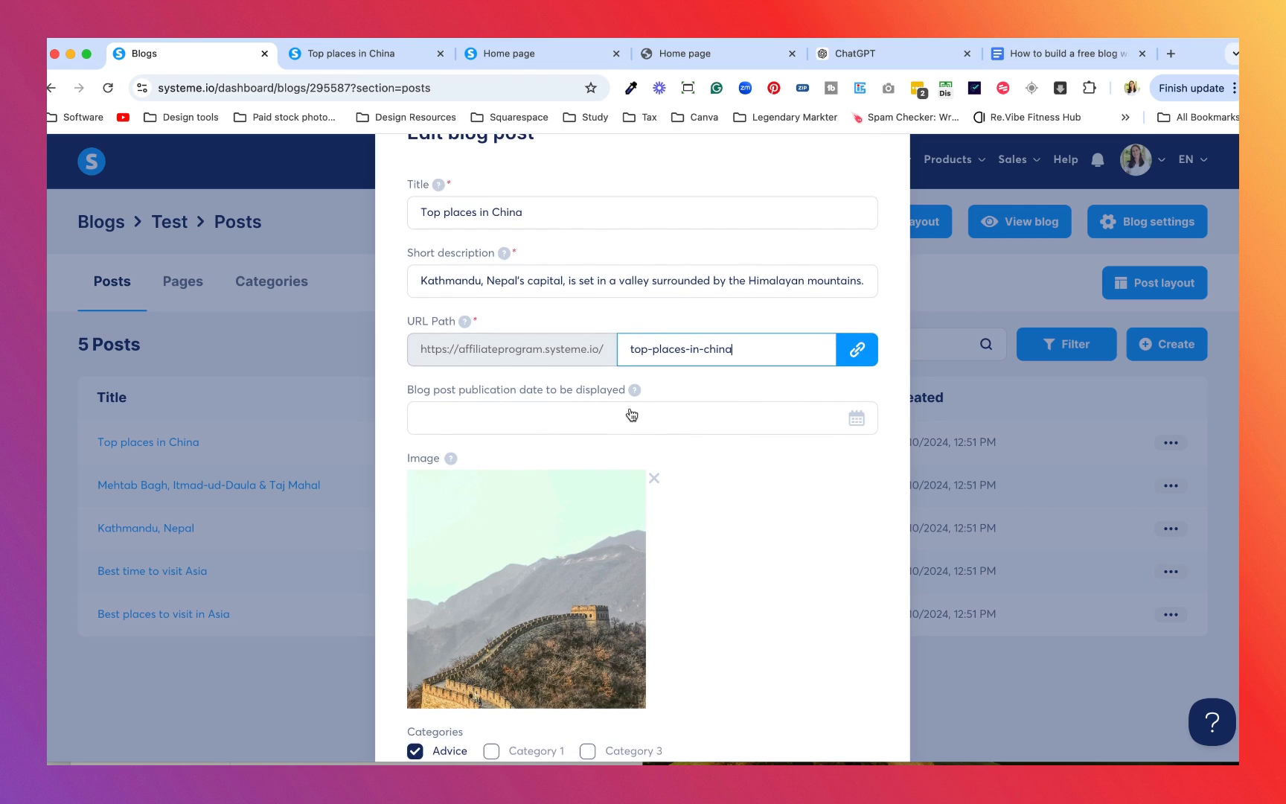
pyautogui.scroll(-3, 710, 507)
pyautogui.scroll(-2, 709, 508)
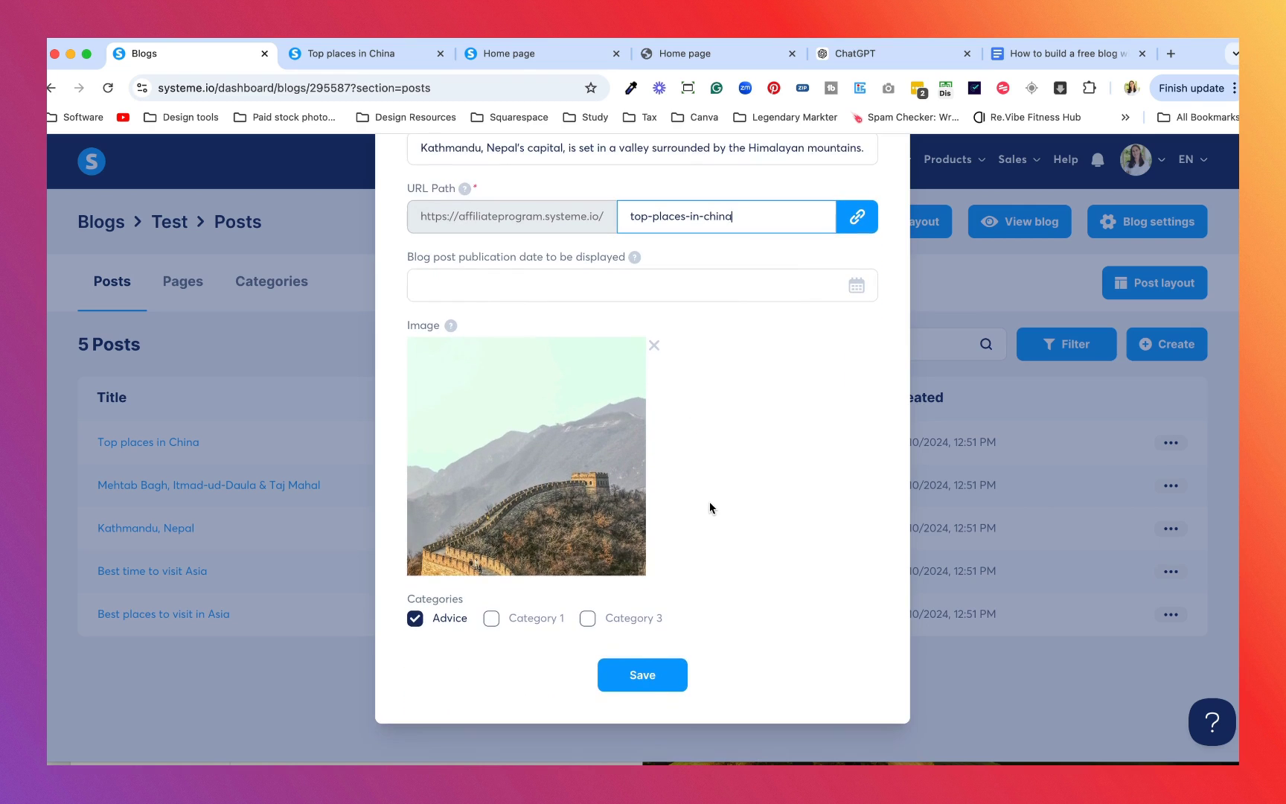
# Save the Top places in China post's settings with Advice as its only category
pyautogui.click(491, 621)
pyautogui.click(587, 618)
pyautogui.click(530, 624)
pyautogui.click(642, 674)
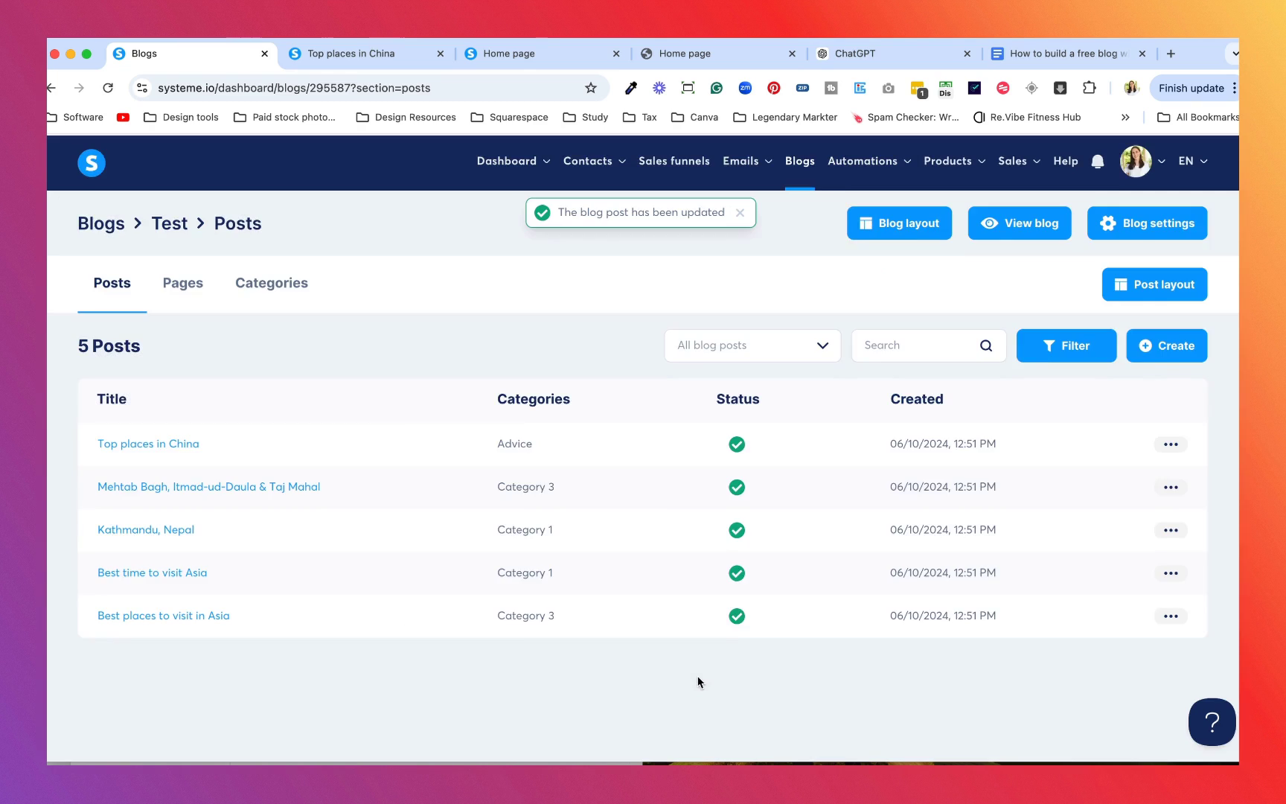
# View the live blog, open its Articles page and look through the Top places in China post
pyautogui.click(1026, 221)
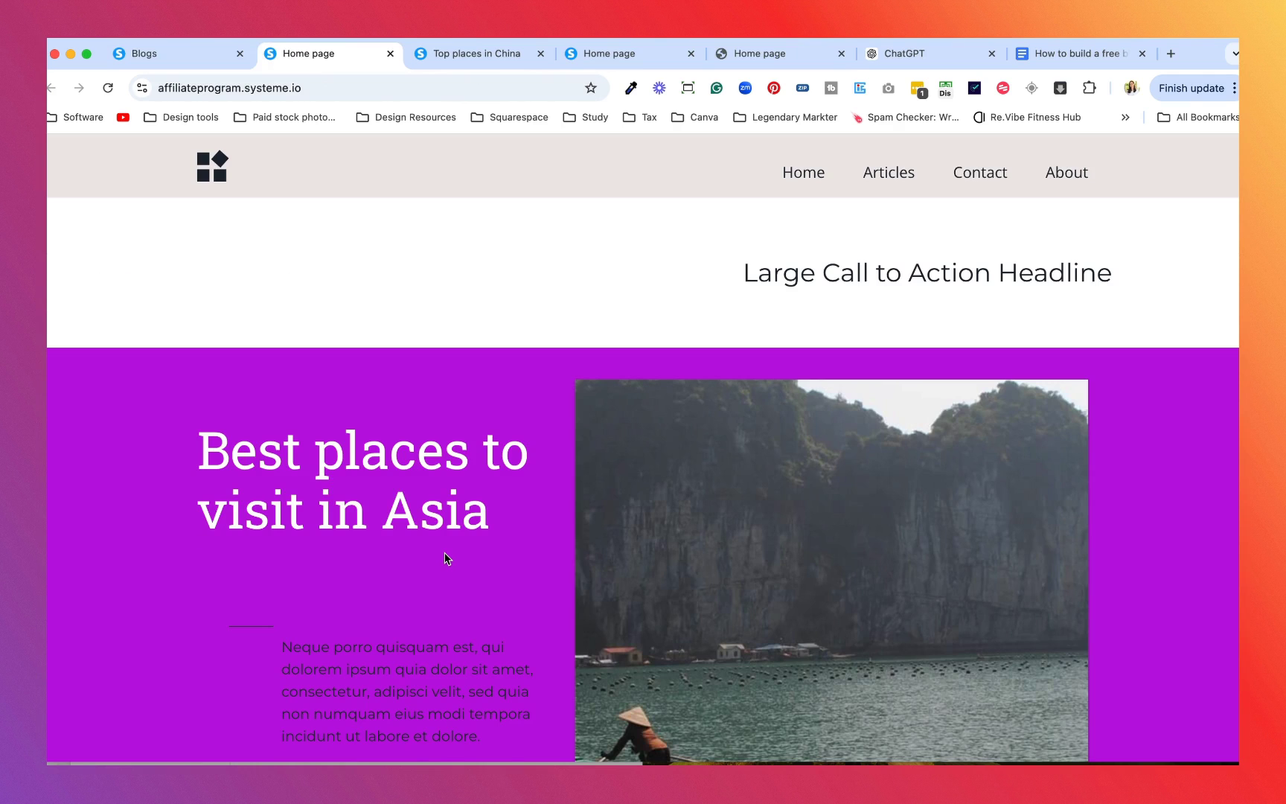
pyautogui.click(889, 178)
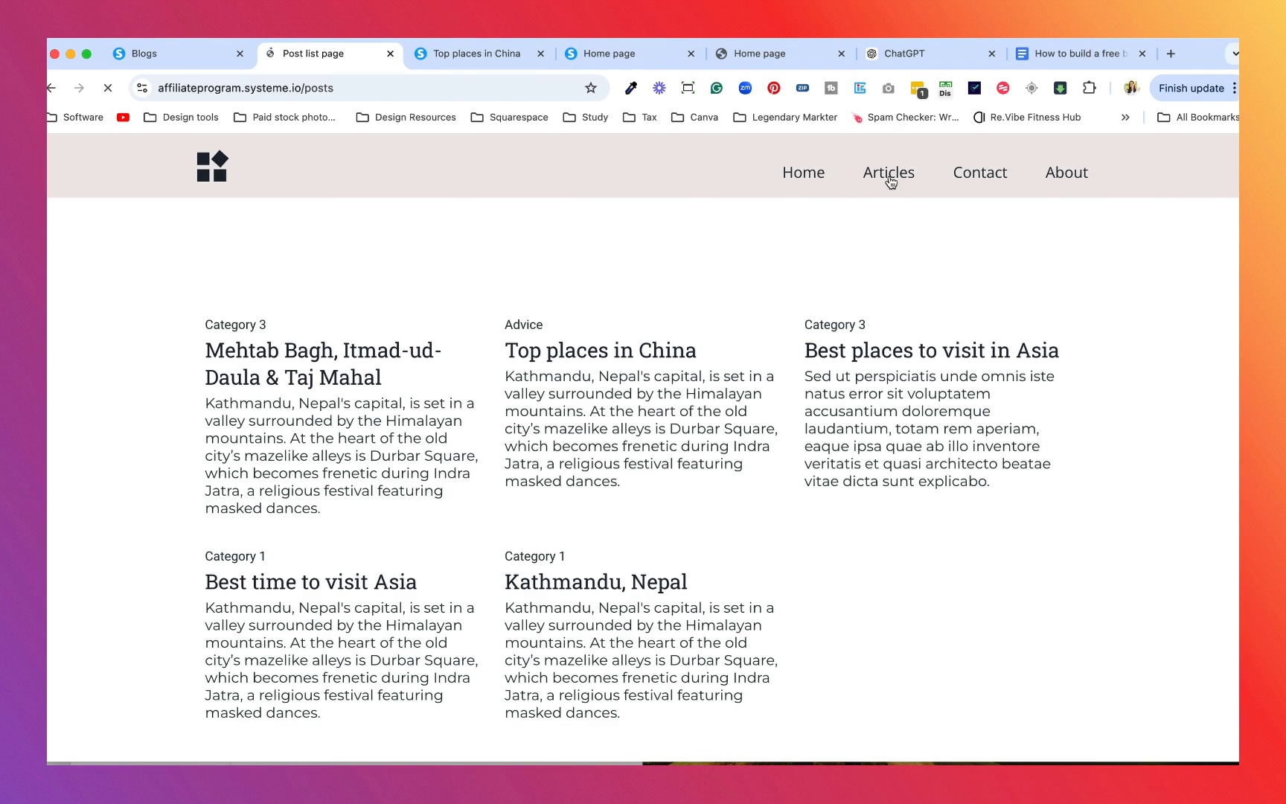
pyautogui.scroll(-6, 743, 451)
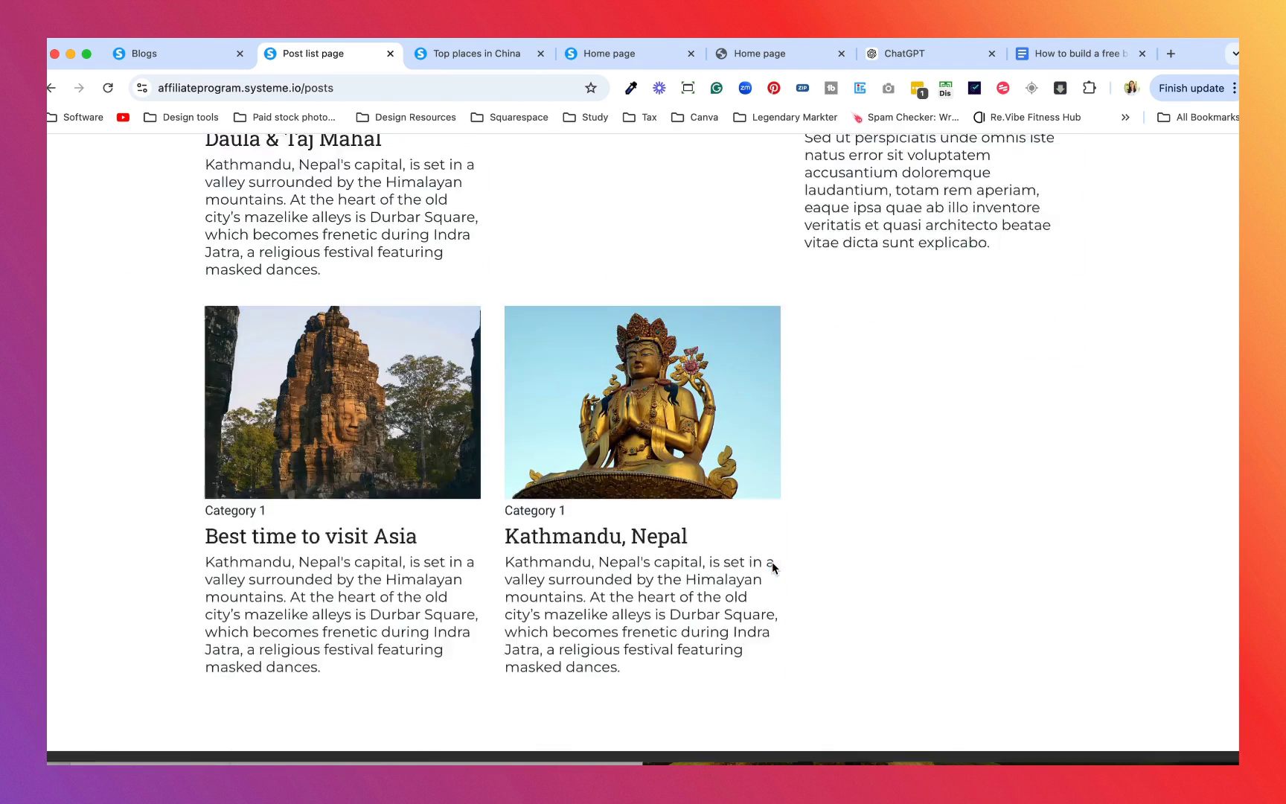
pyautogui.scroll(5, 772, 562)
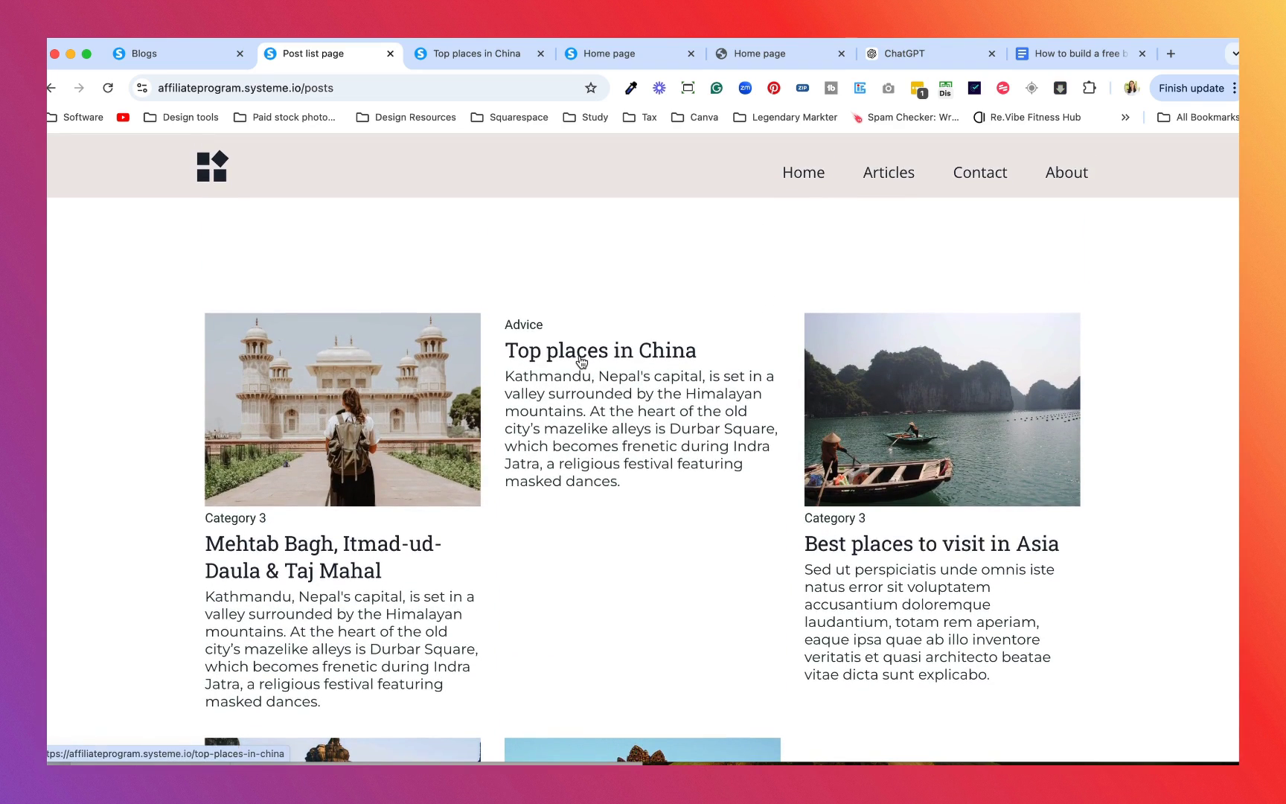
pyautogui.click(581, 359)
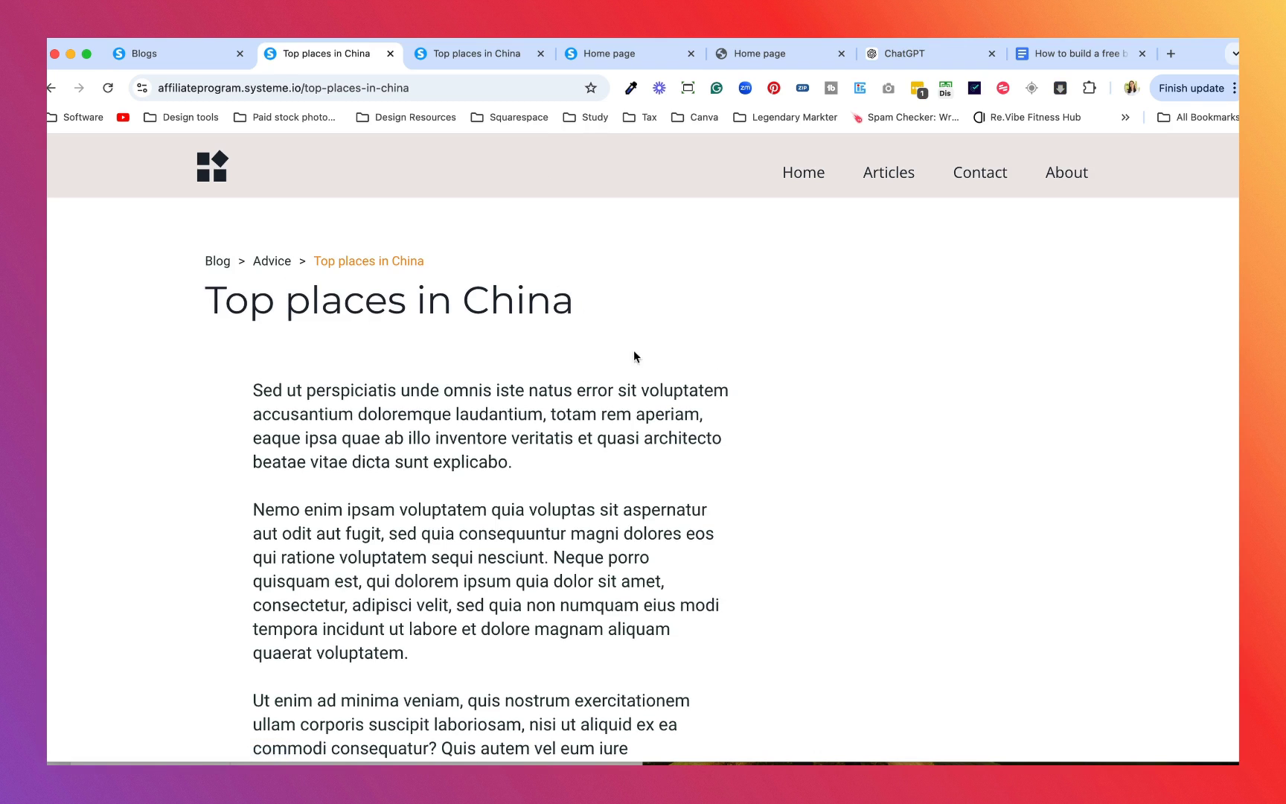
pyautogui.scroll(-10, 533, 402)
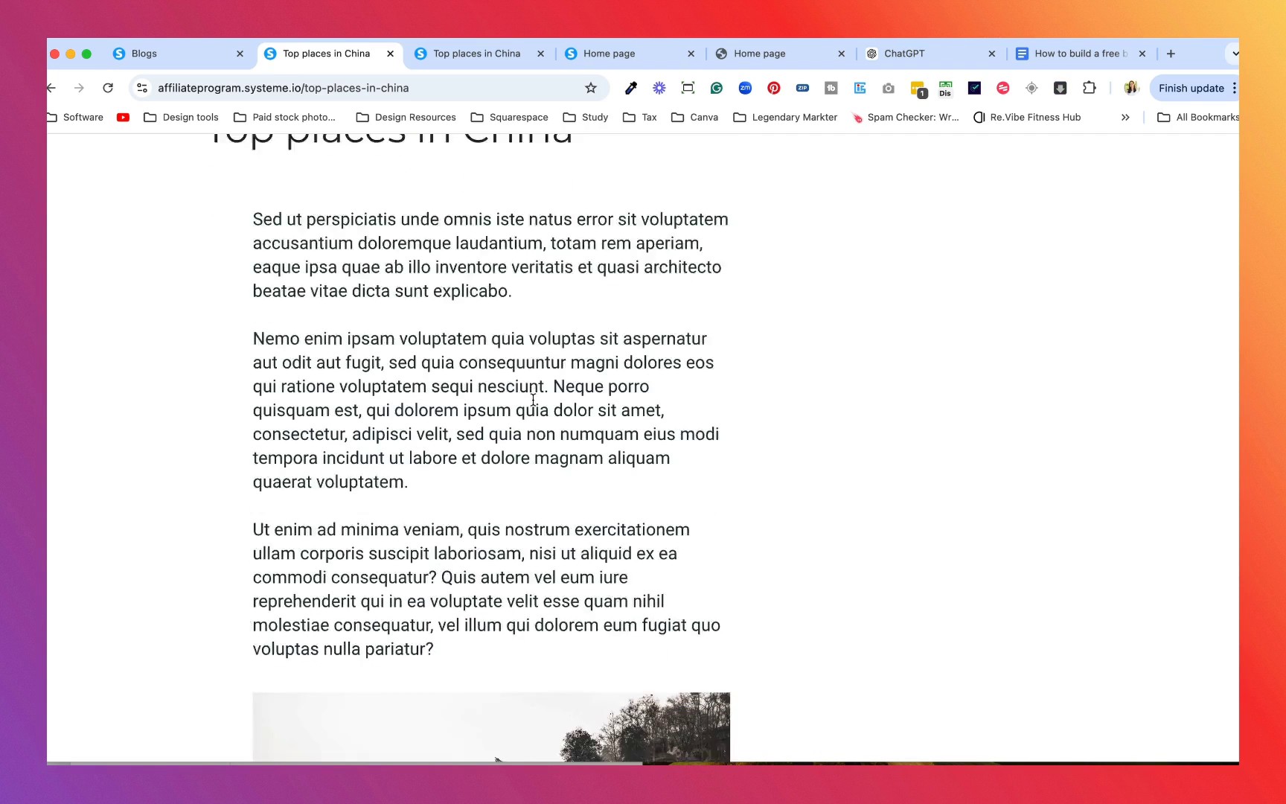
pyautogui.scroll(-10, 532, 402)
pyautogui.scroll(20, 533, 402)
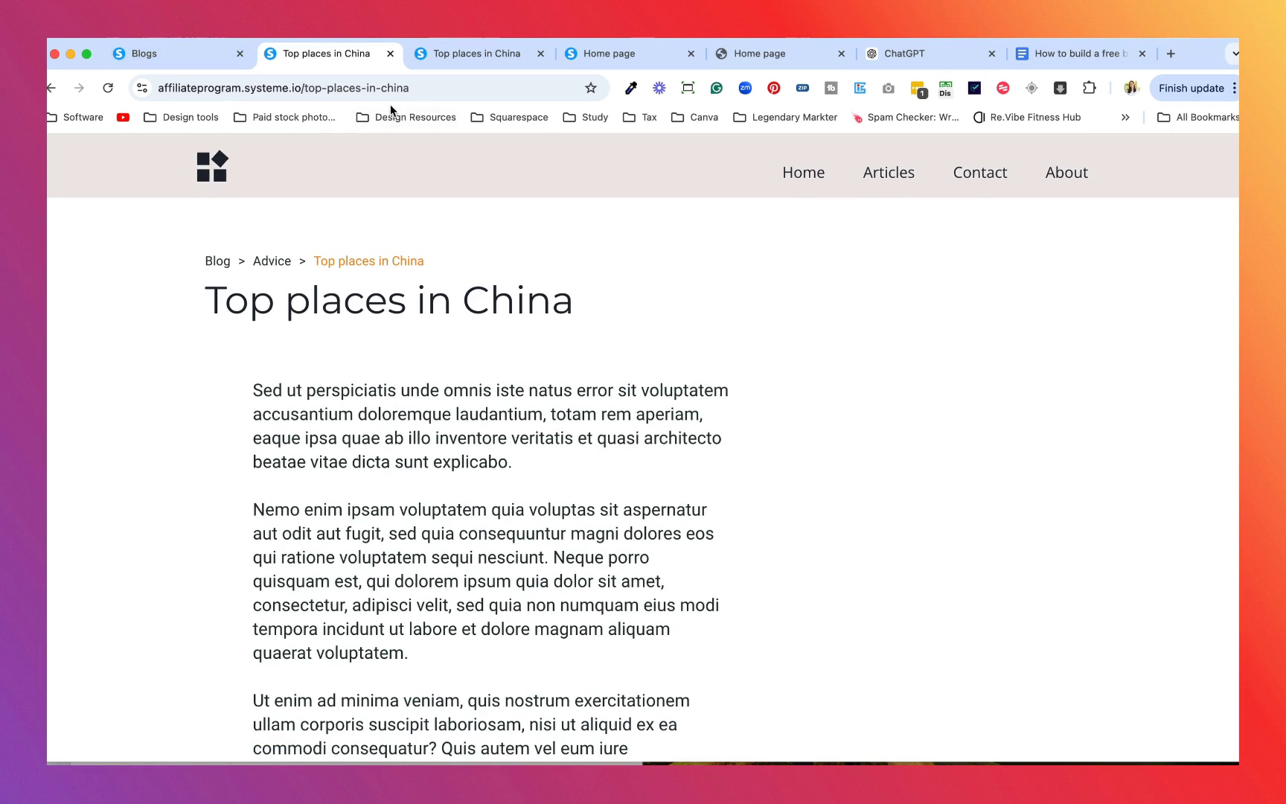
# Compare the live post's address with the dashboard's posts, and open the post list page at affiliateprogram.systeme.io/posts
pyautogui.click(265, 88)
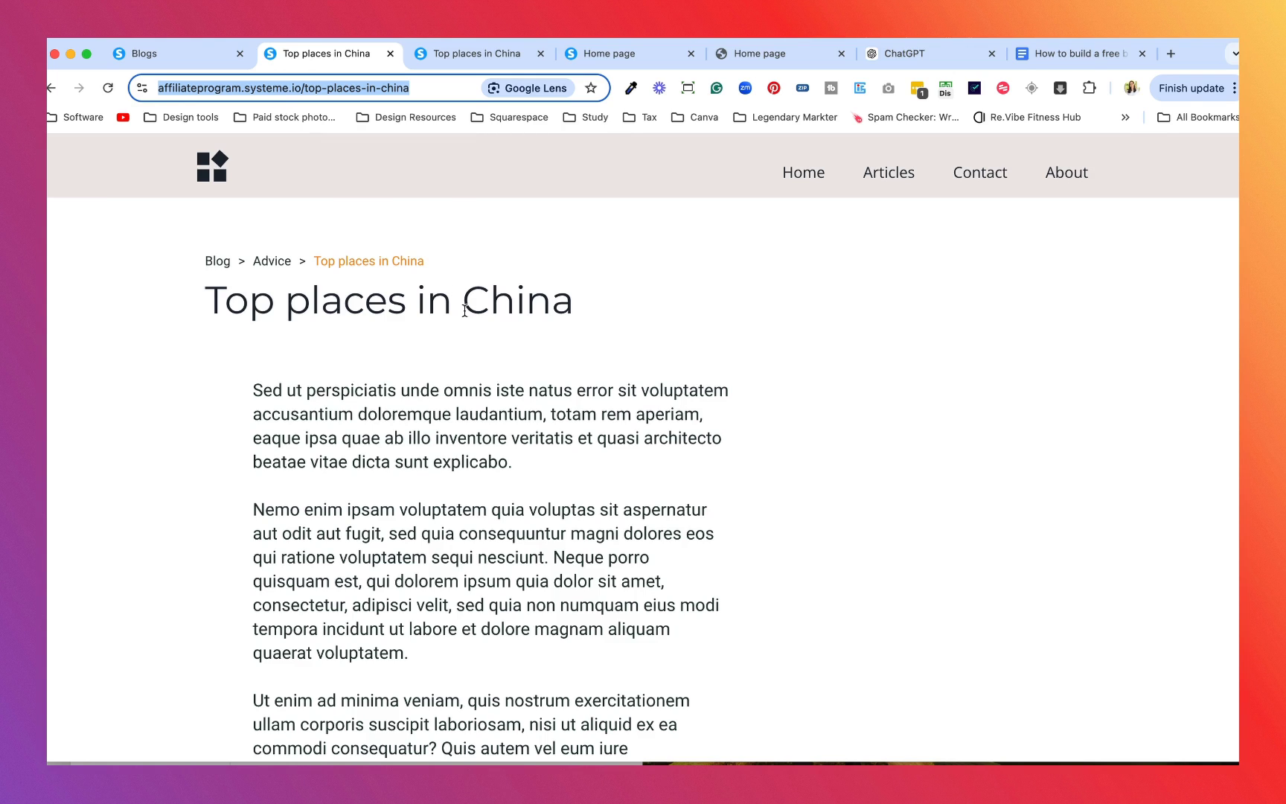
pyautogui.click(184, 55)
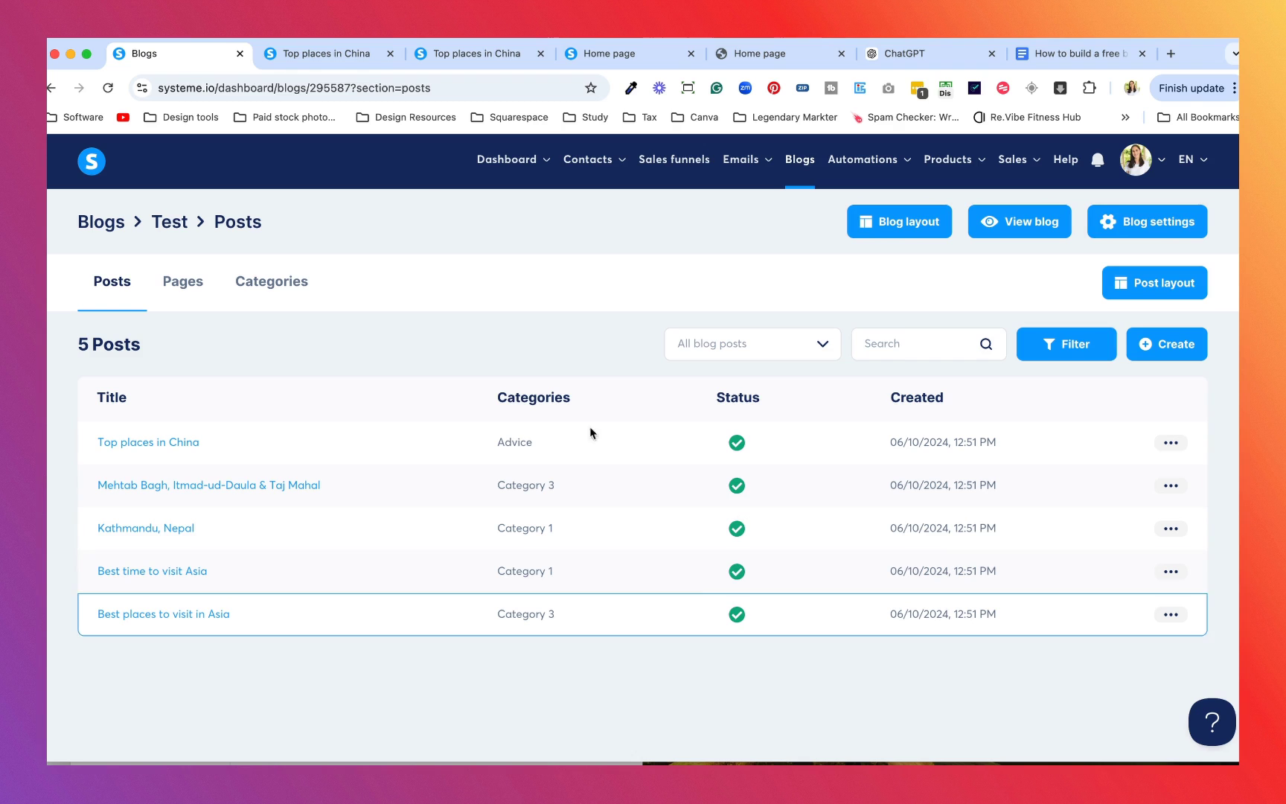
pyautogui.click(322, 53)
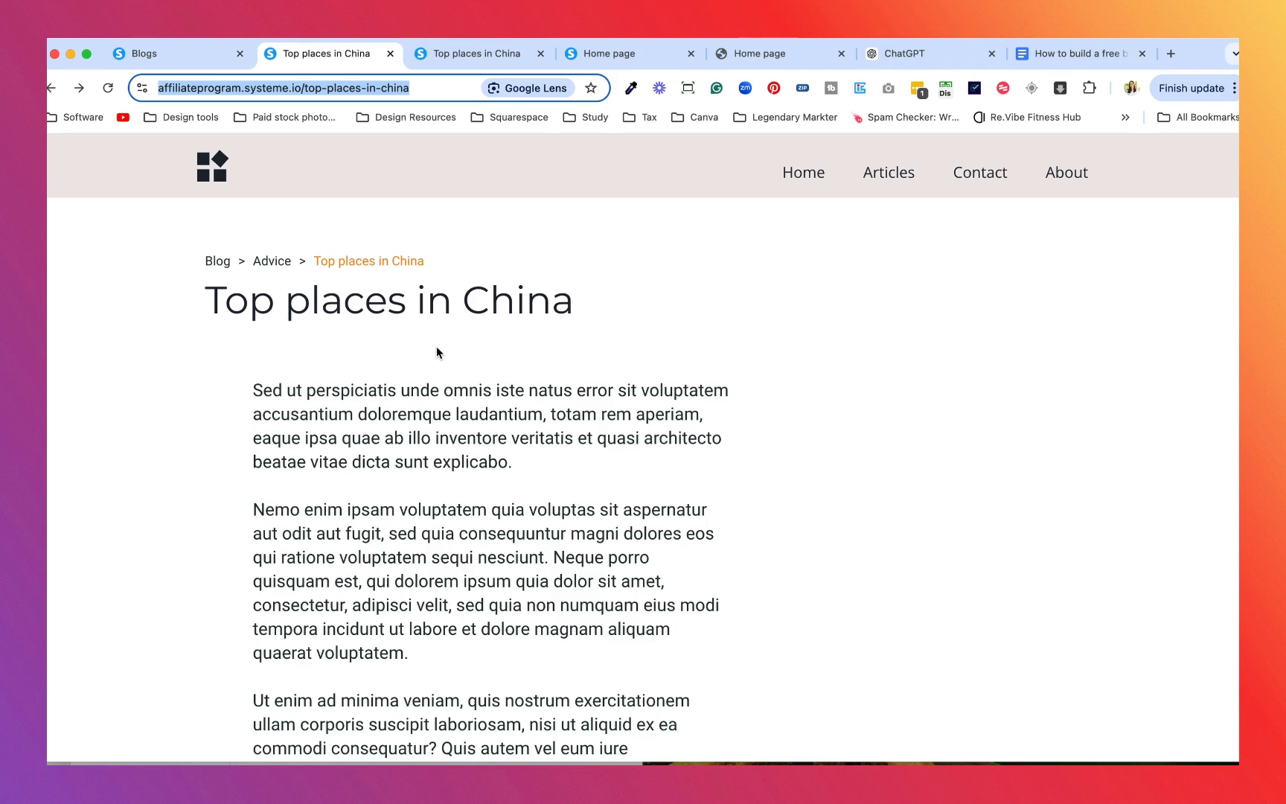
pyautogui.write('affiliateprogram.systeme.io/posts')
pyautogui.press('Return')
pyautogui.click(349, 83)
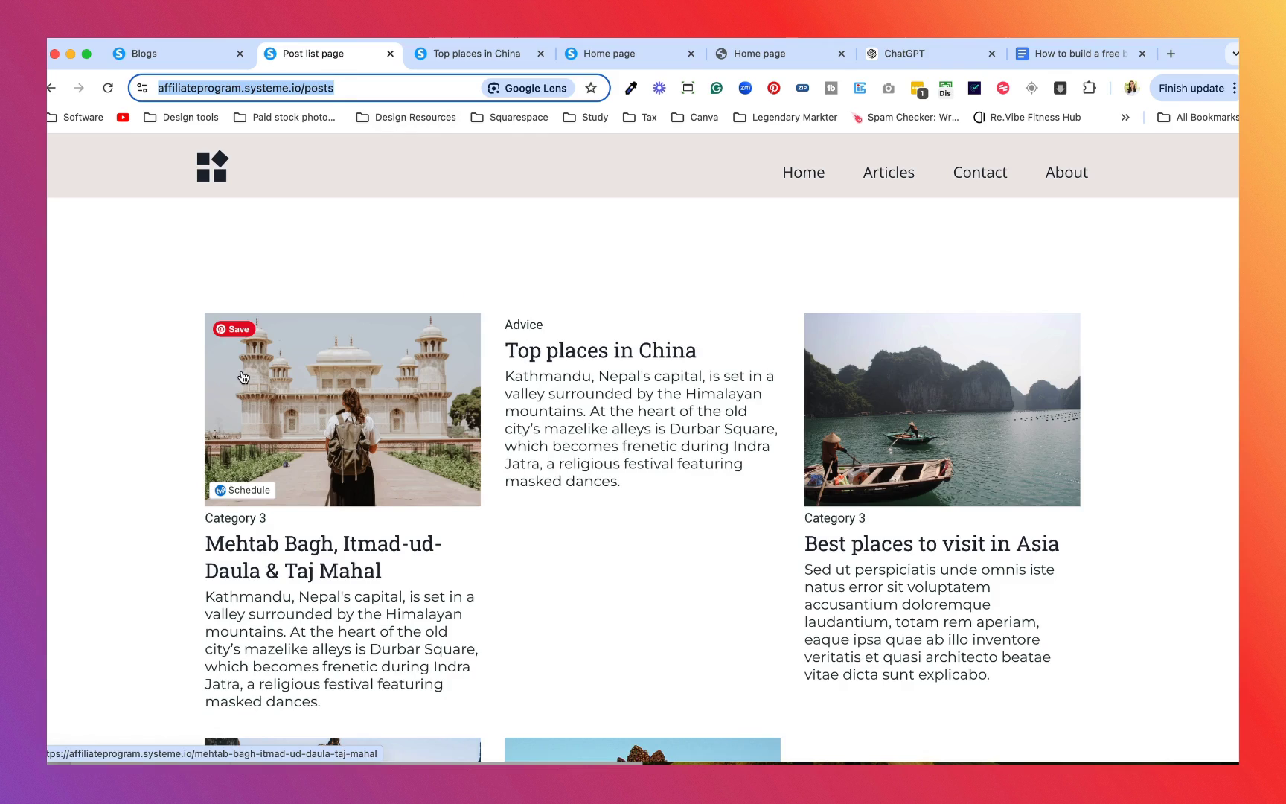